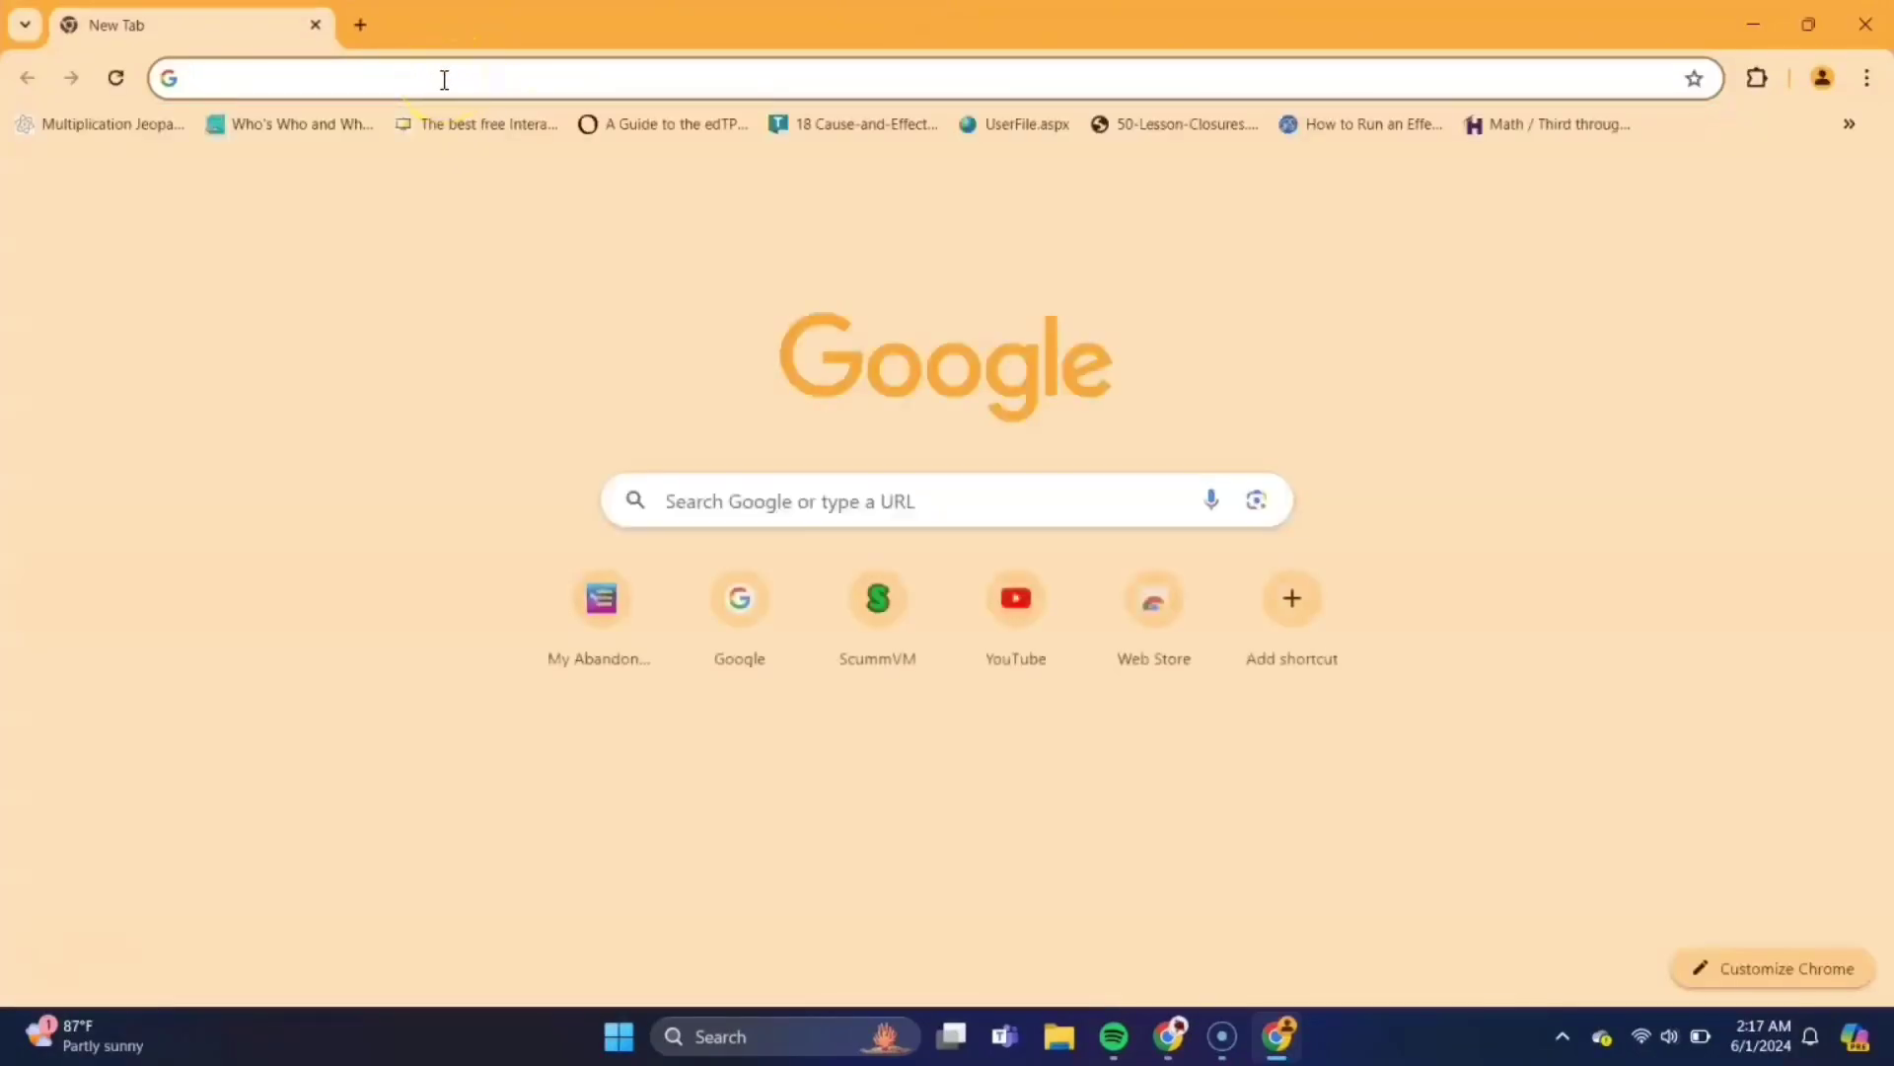
- Go to scummvm.org and open the site's Downloads page
type("scu")
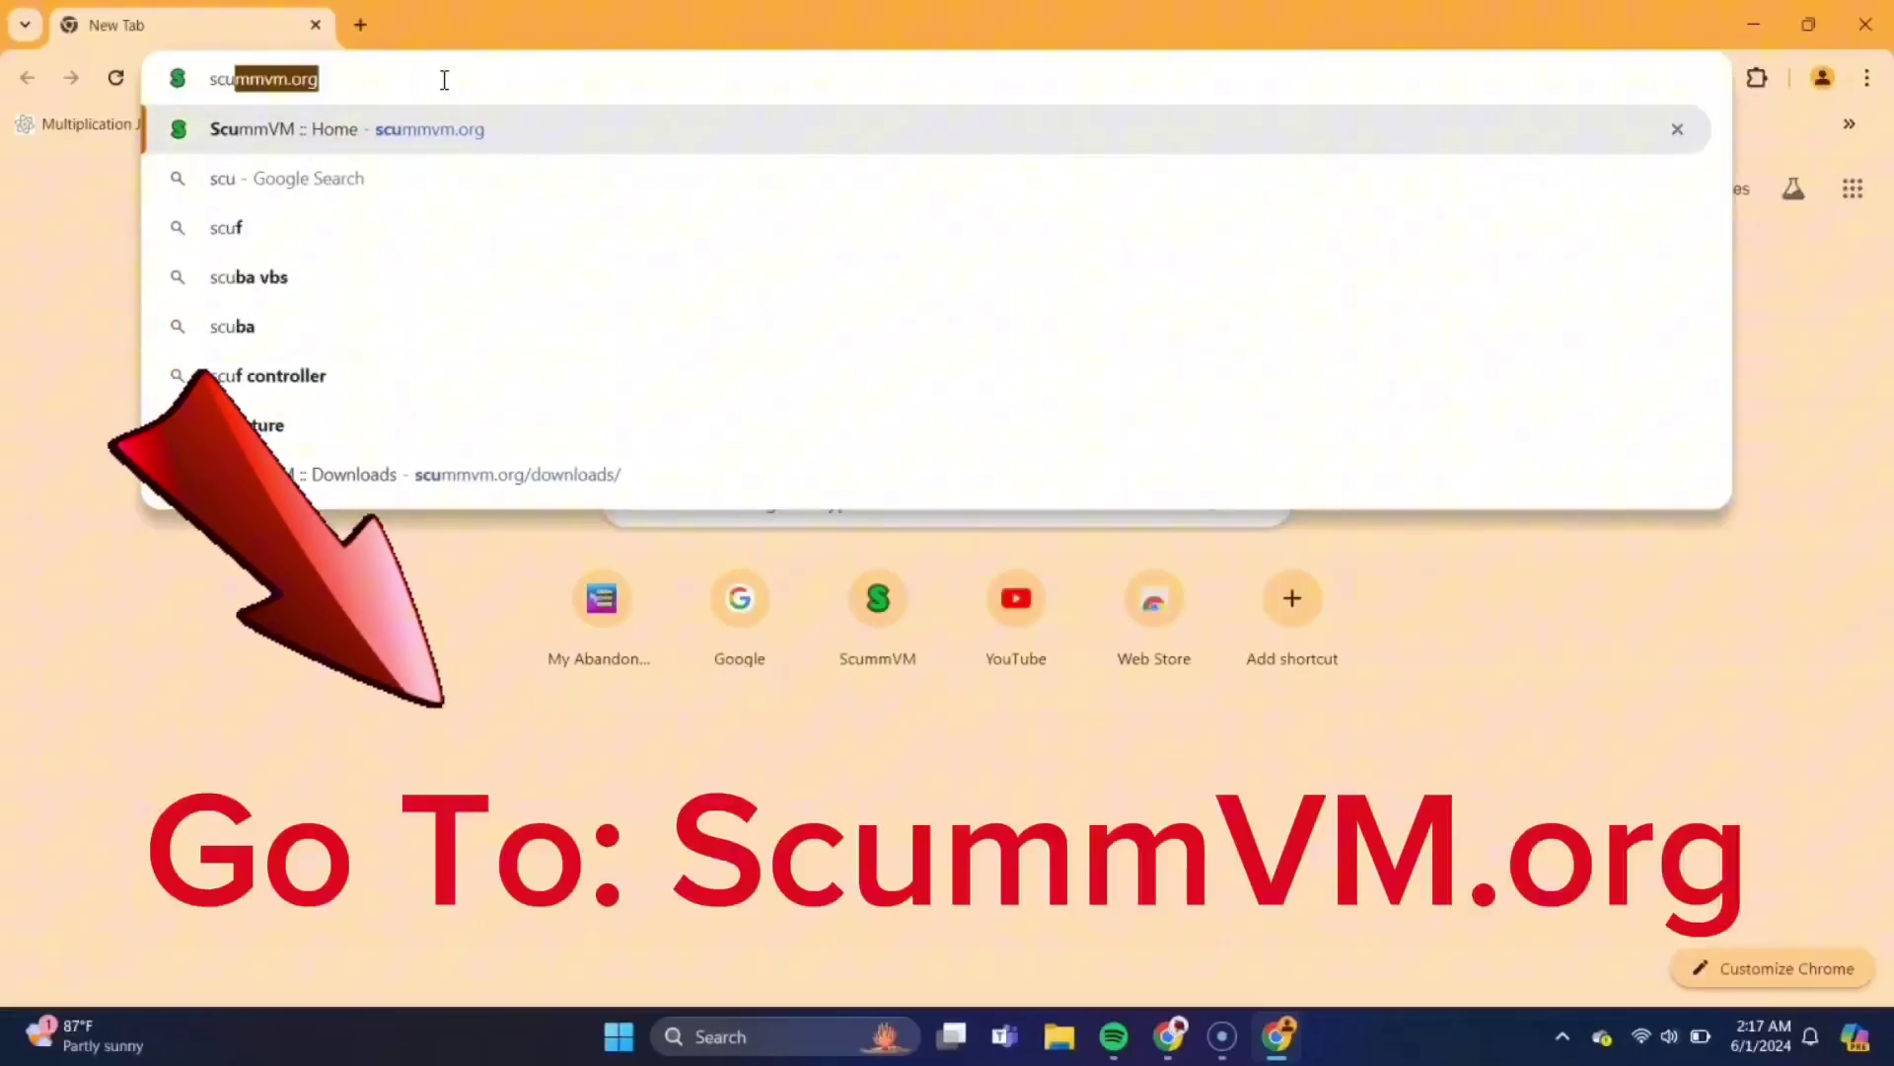
type("mmvm.org")
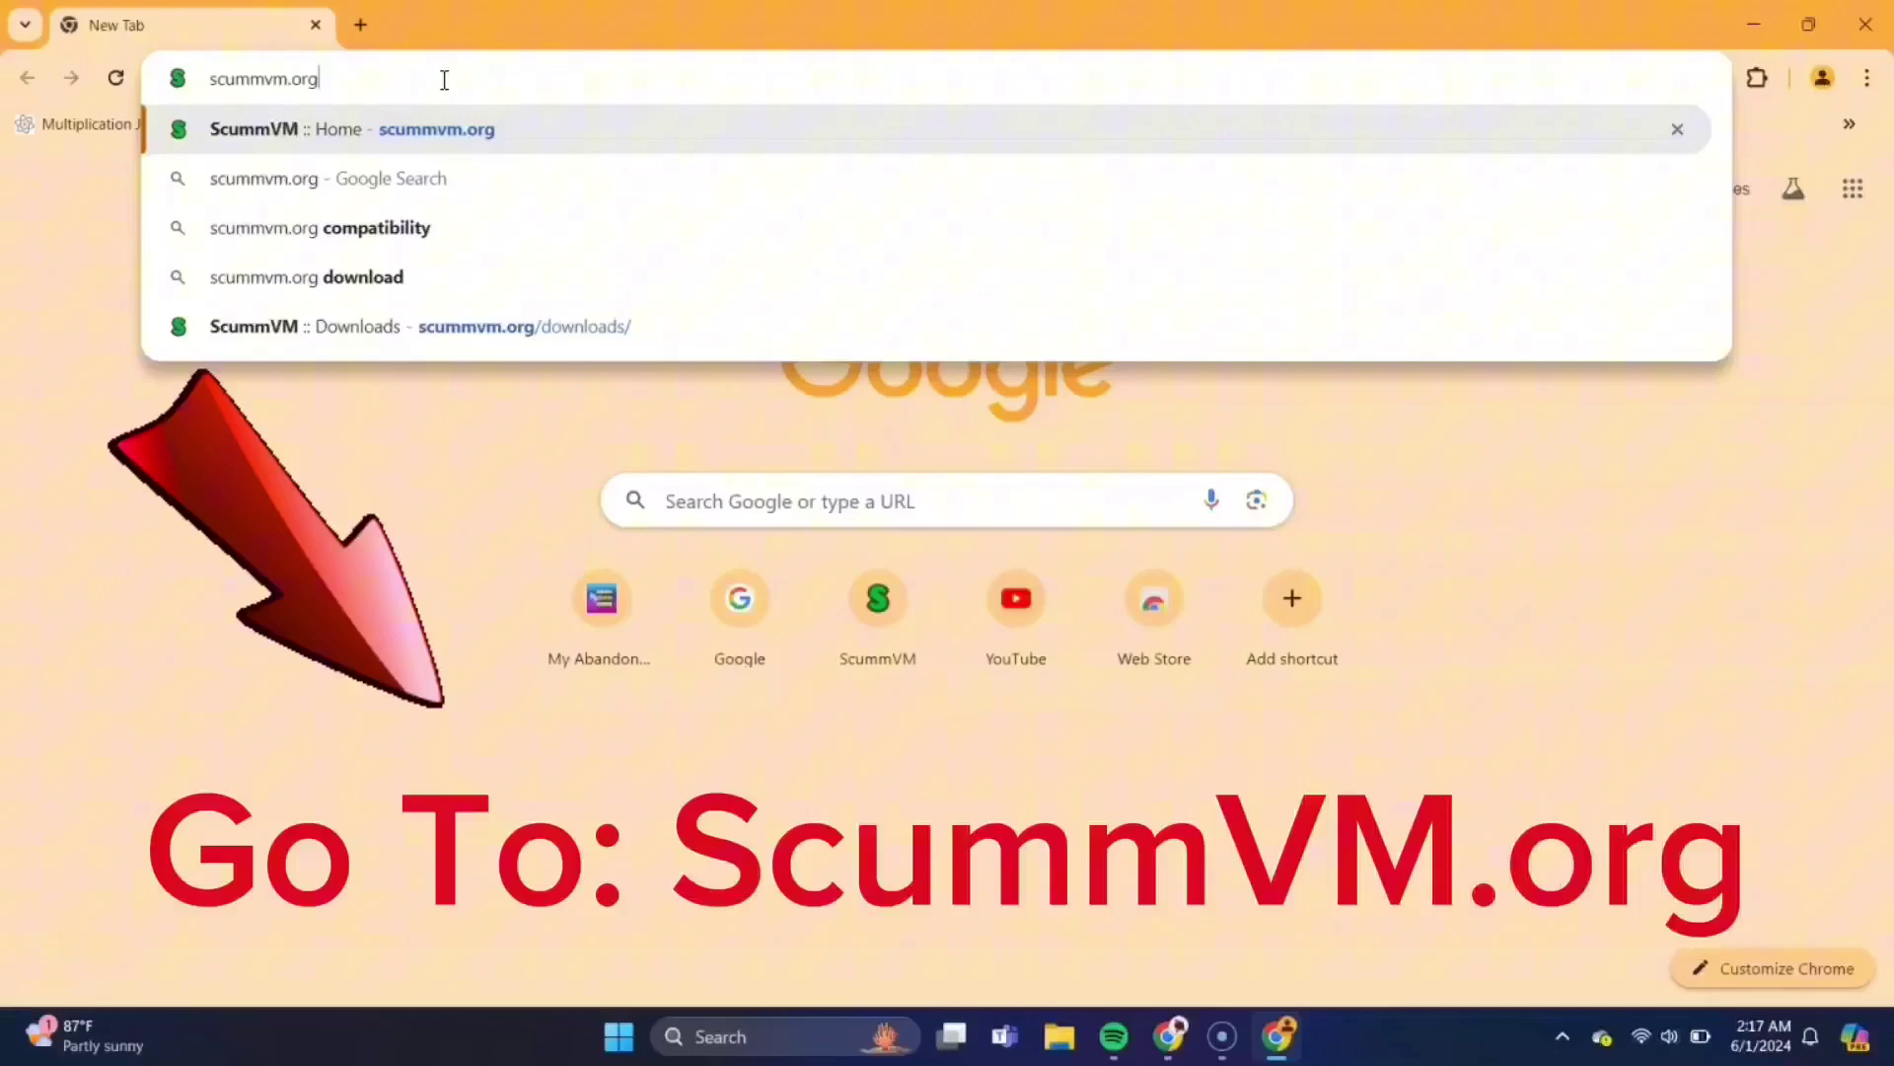
key("Return")
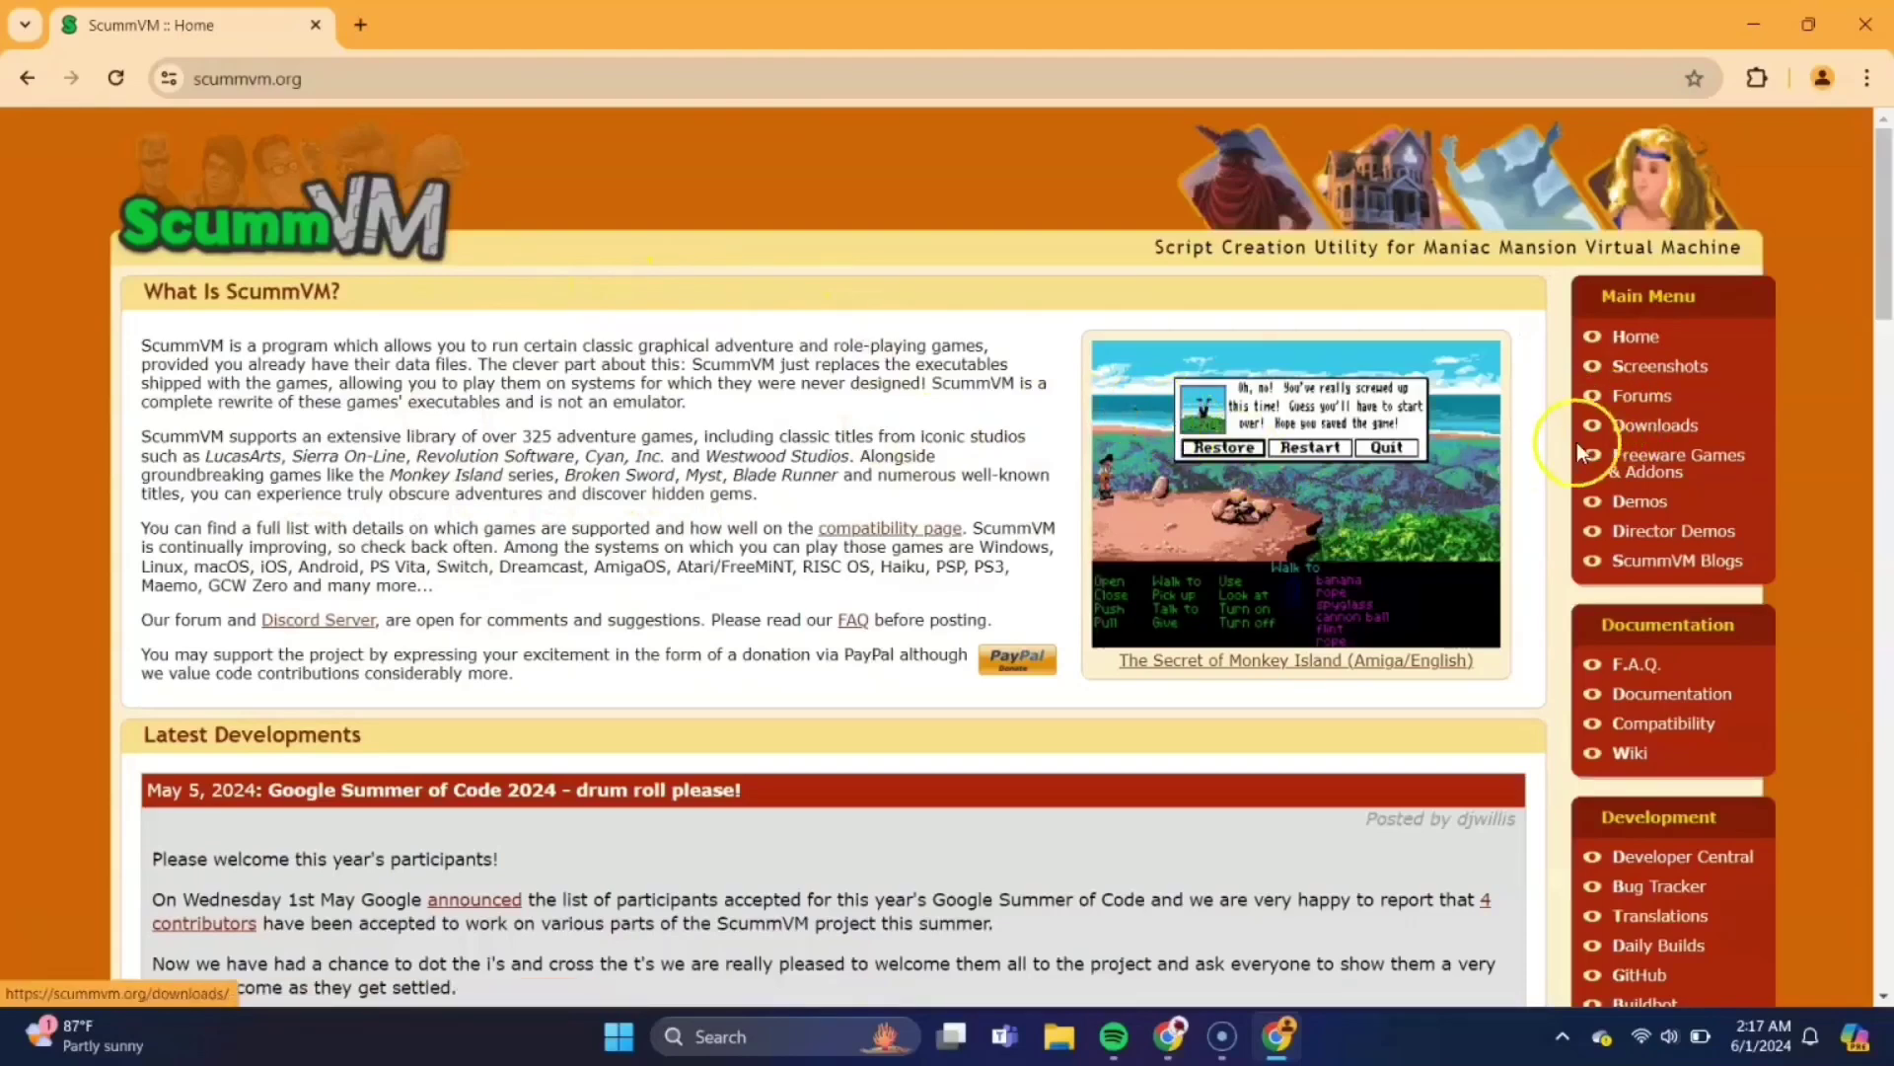
left_click(1656, 429)
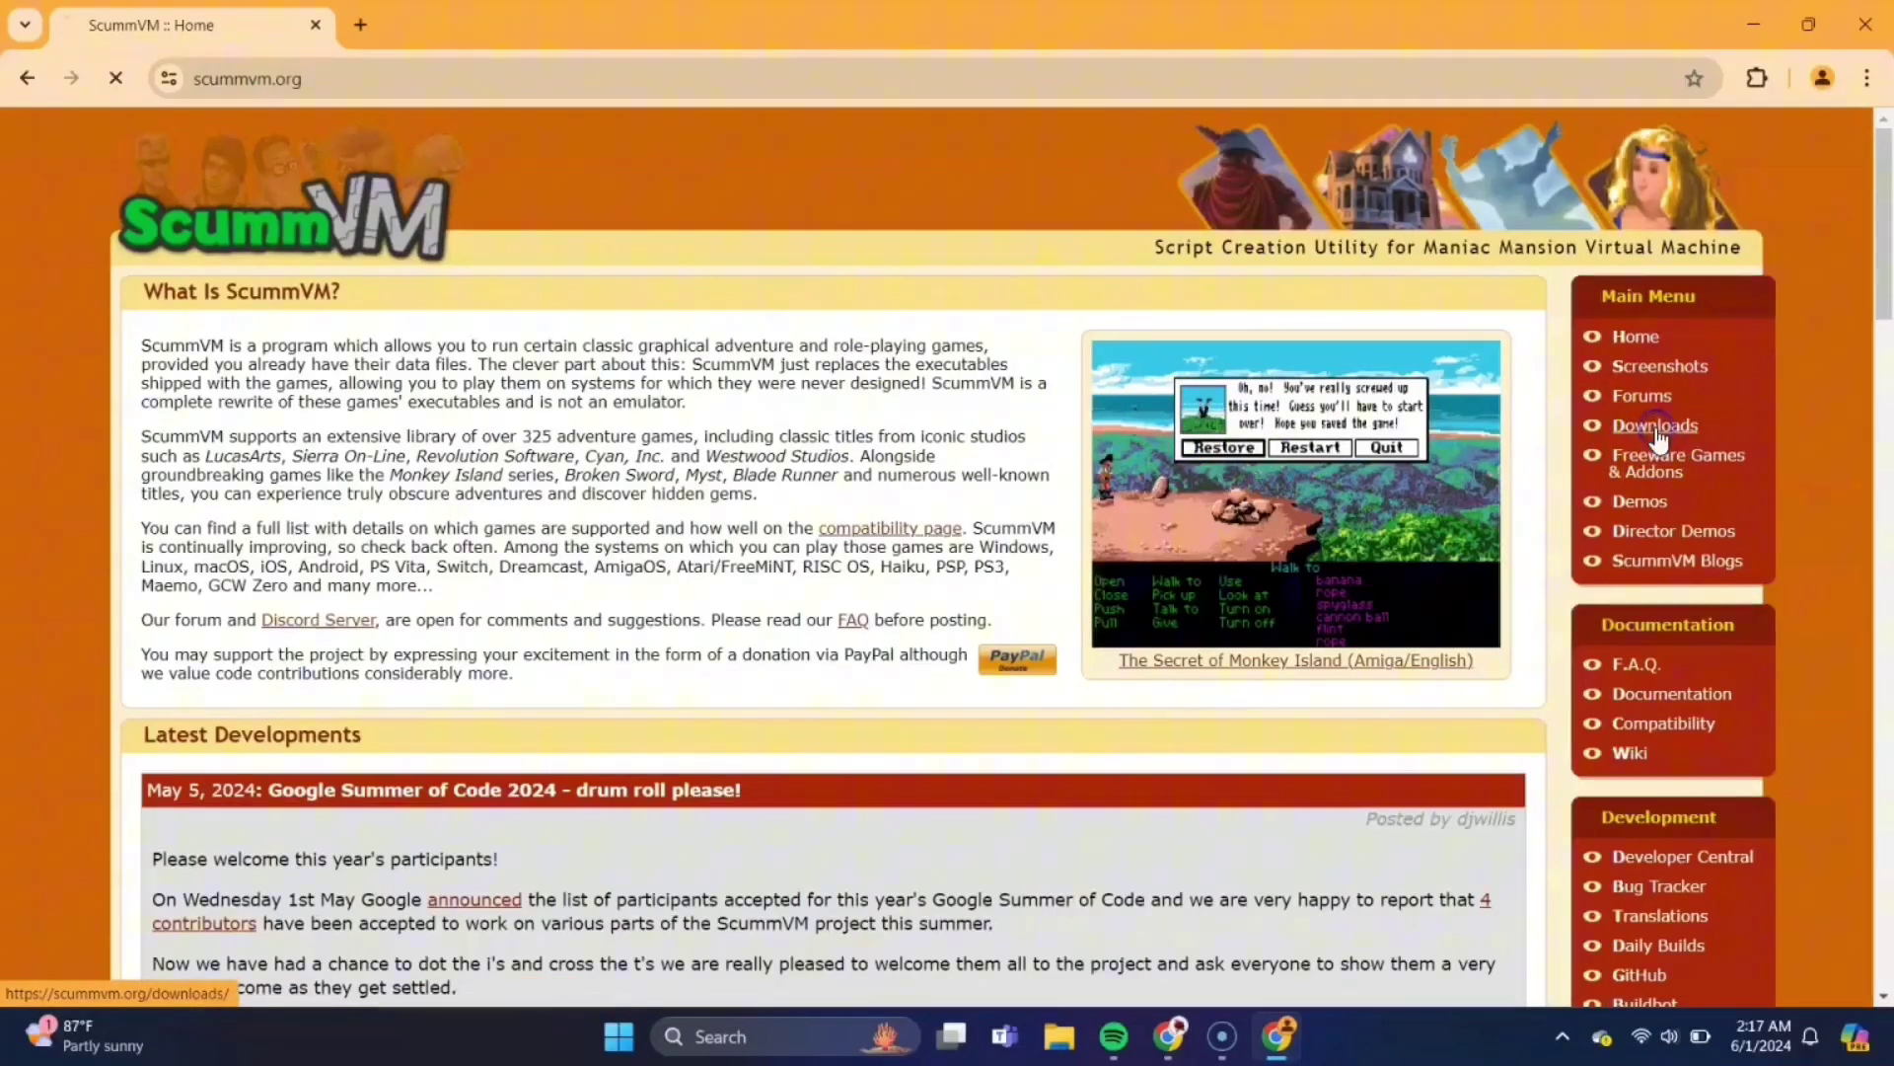
- Download the recommended ScummVM 2.8.1 Windows Installer (32 and 64 bit) and close the browser once the download is done
scroll(762, 630, "down", 3)
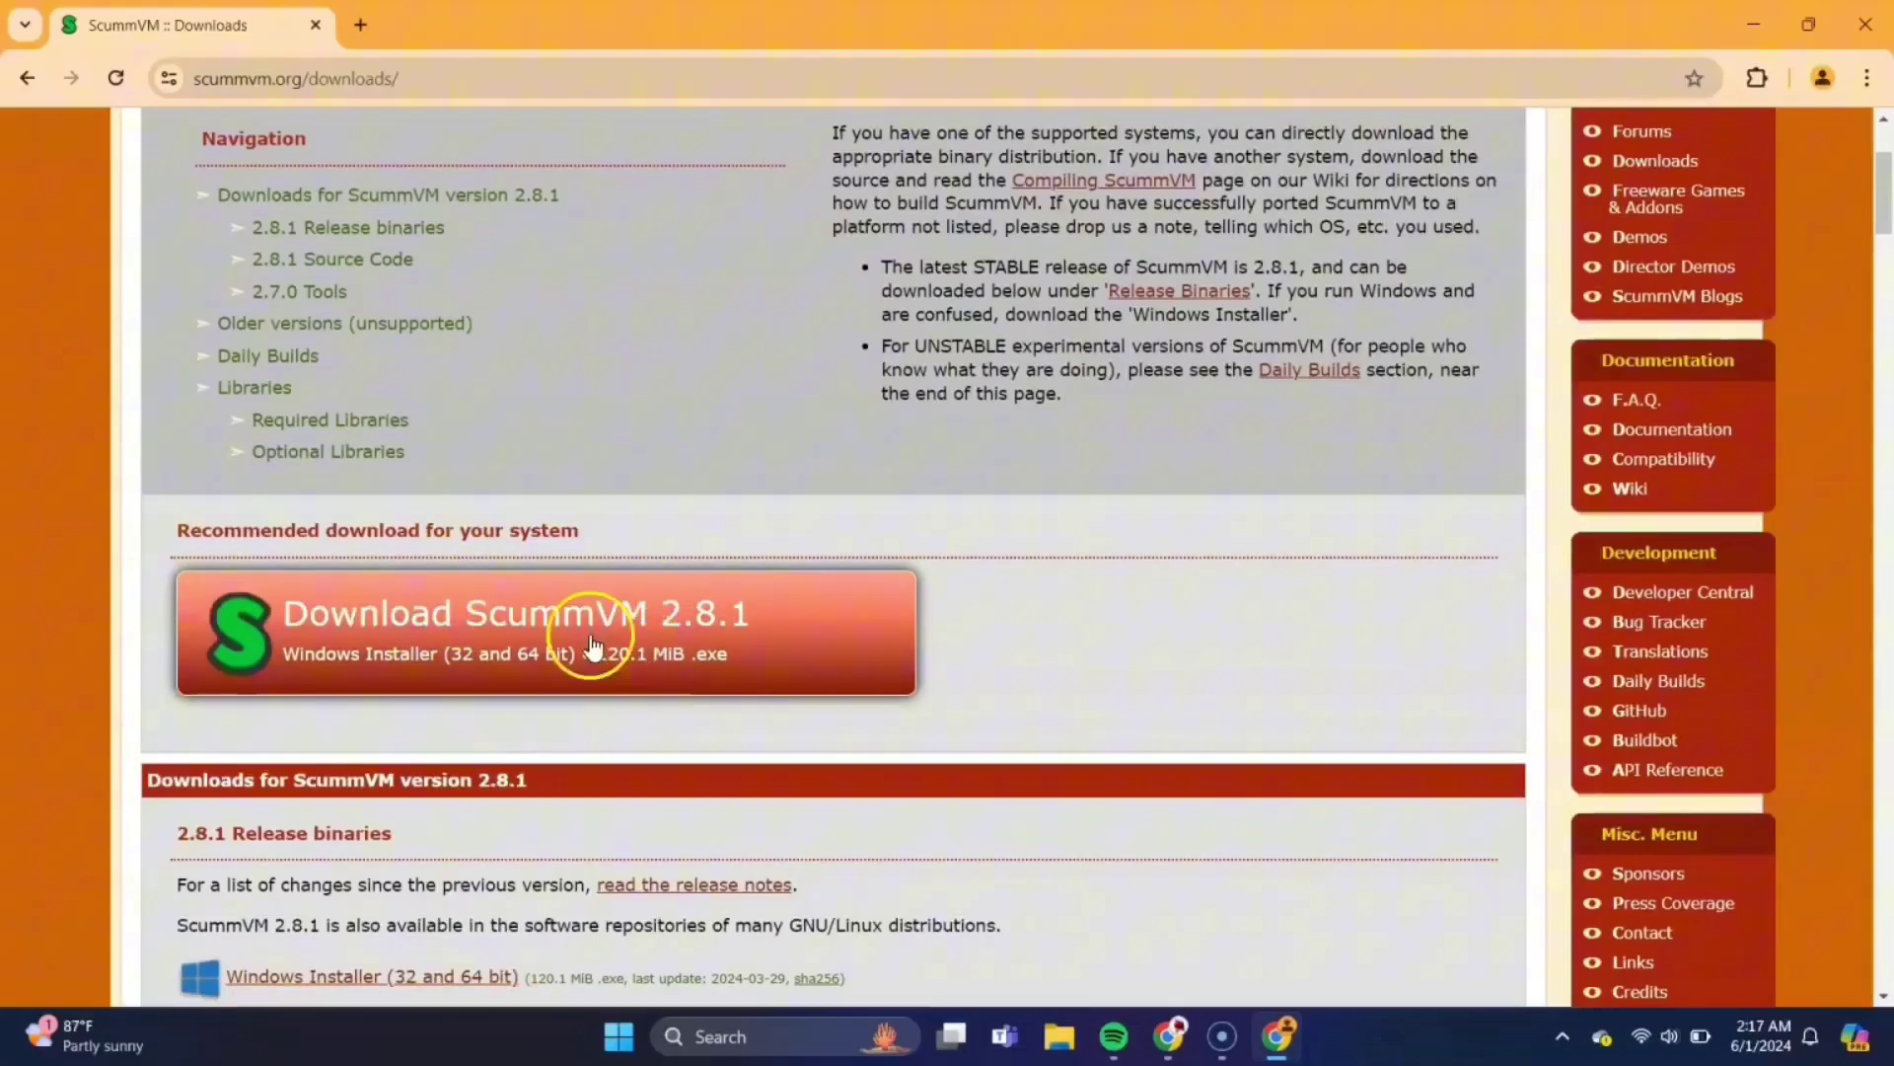
left_click(523, 637)
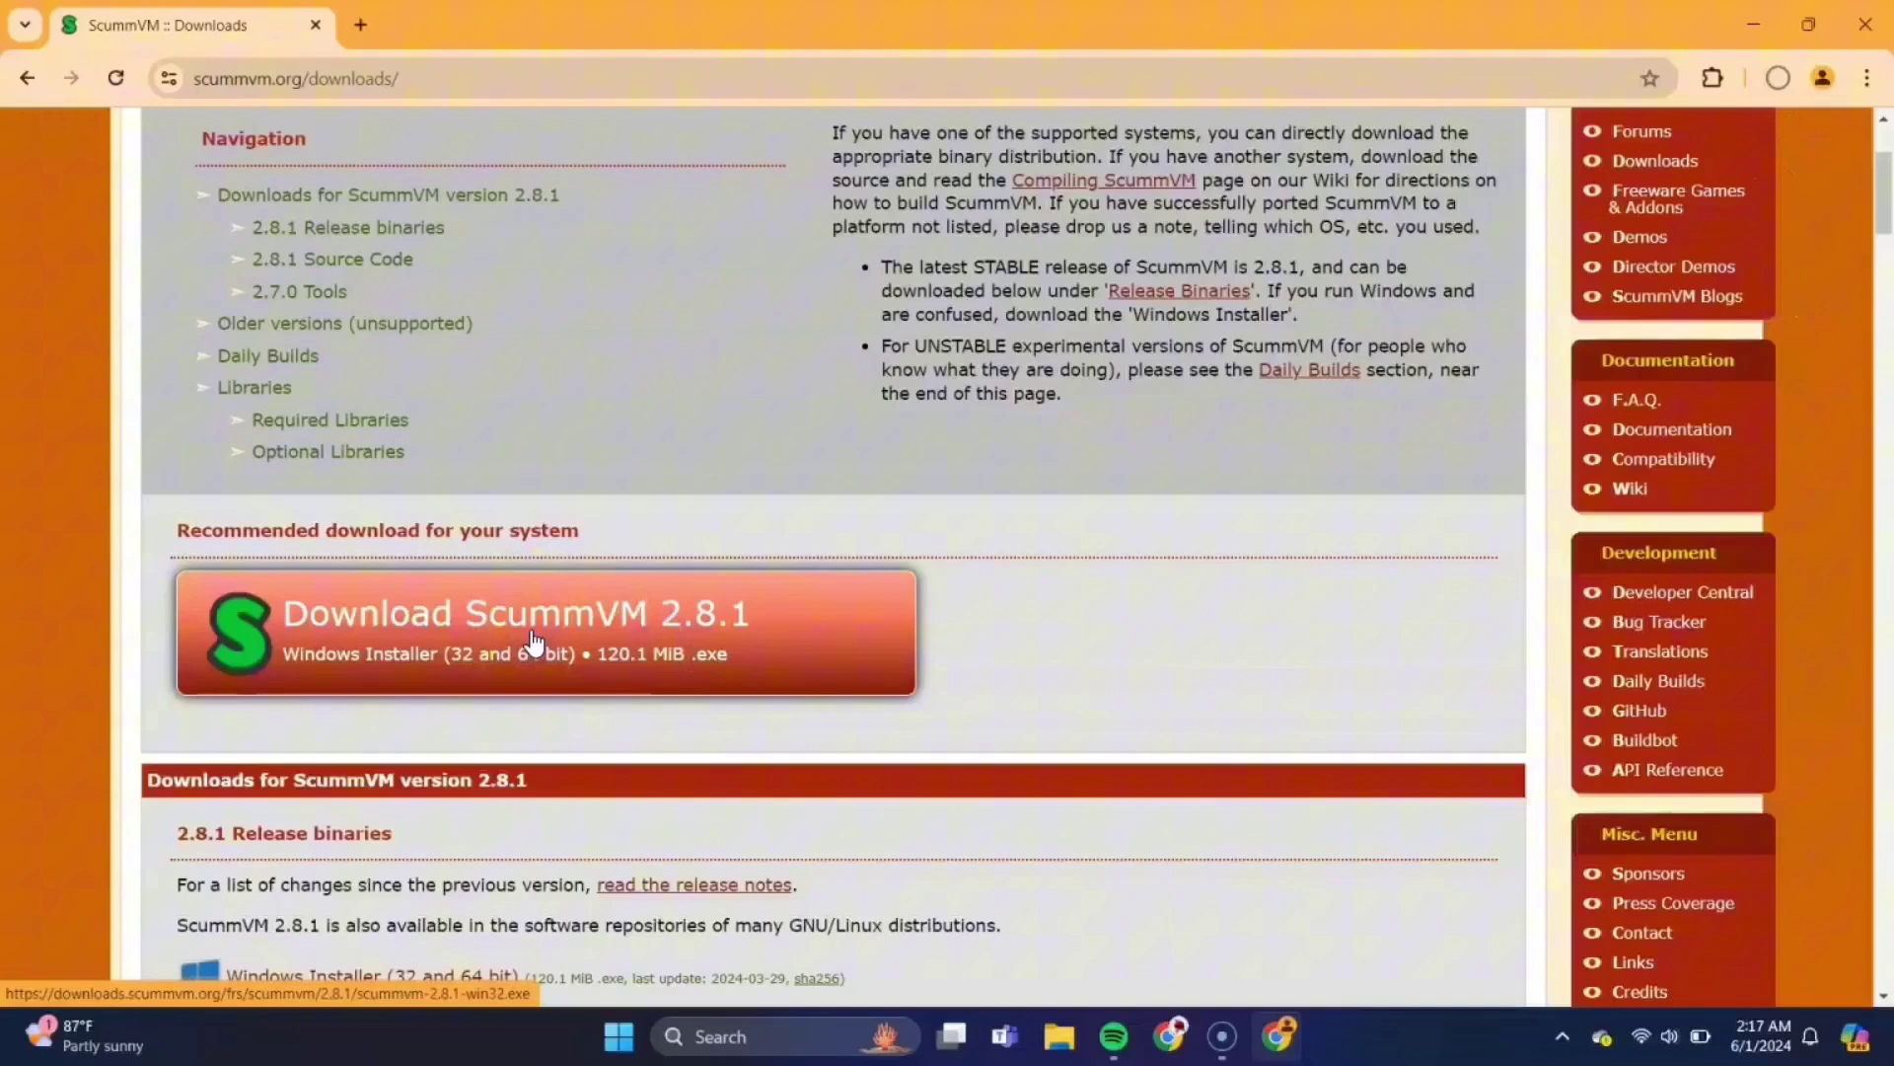
left_click(1492, 314)
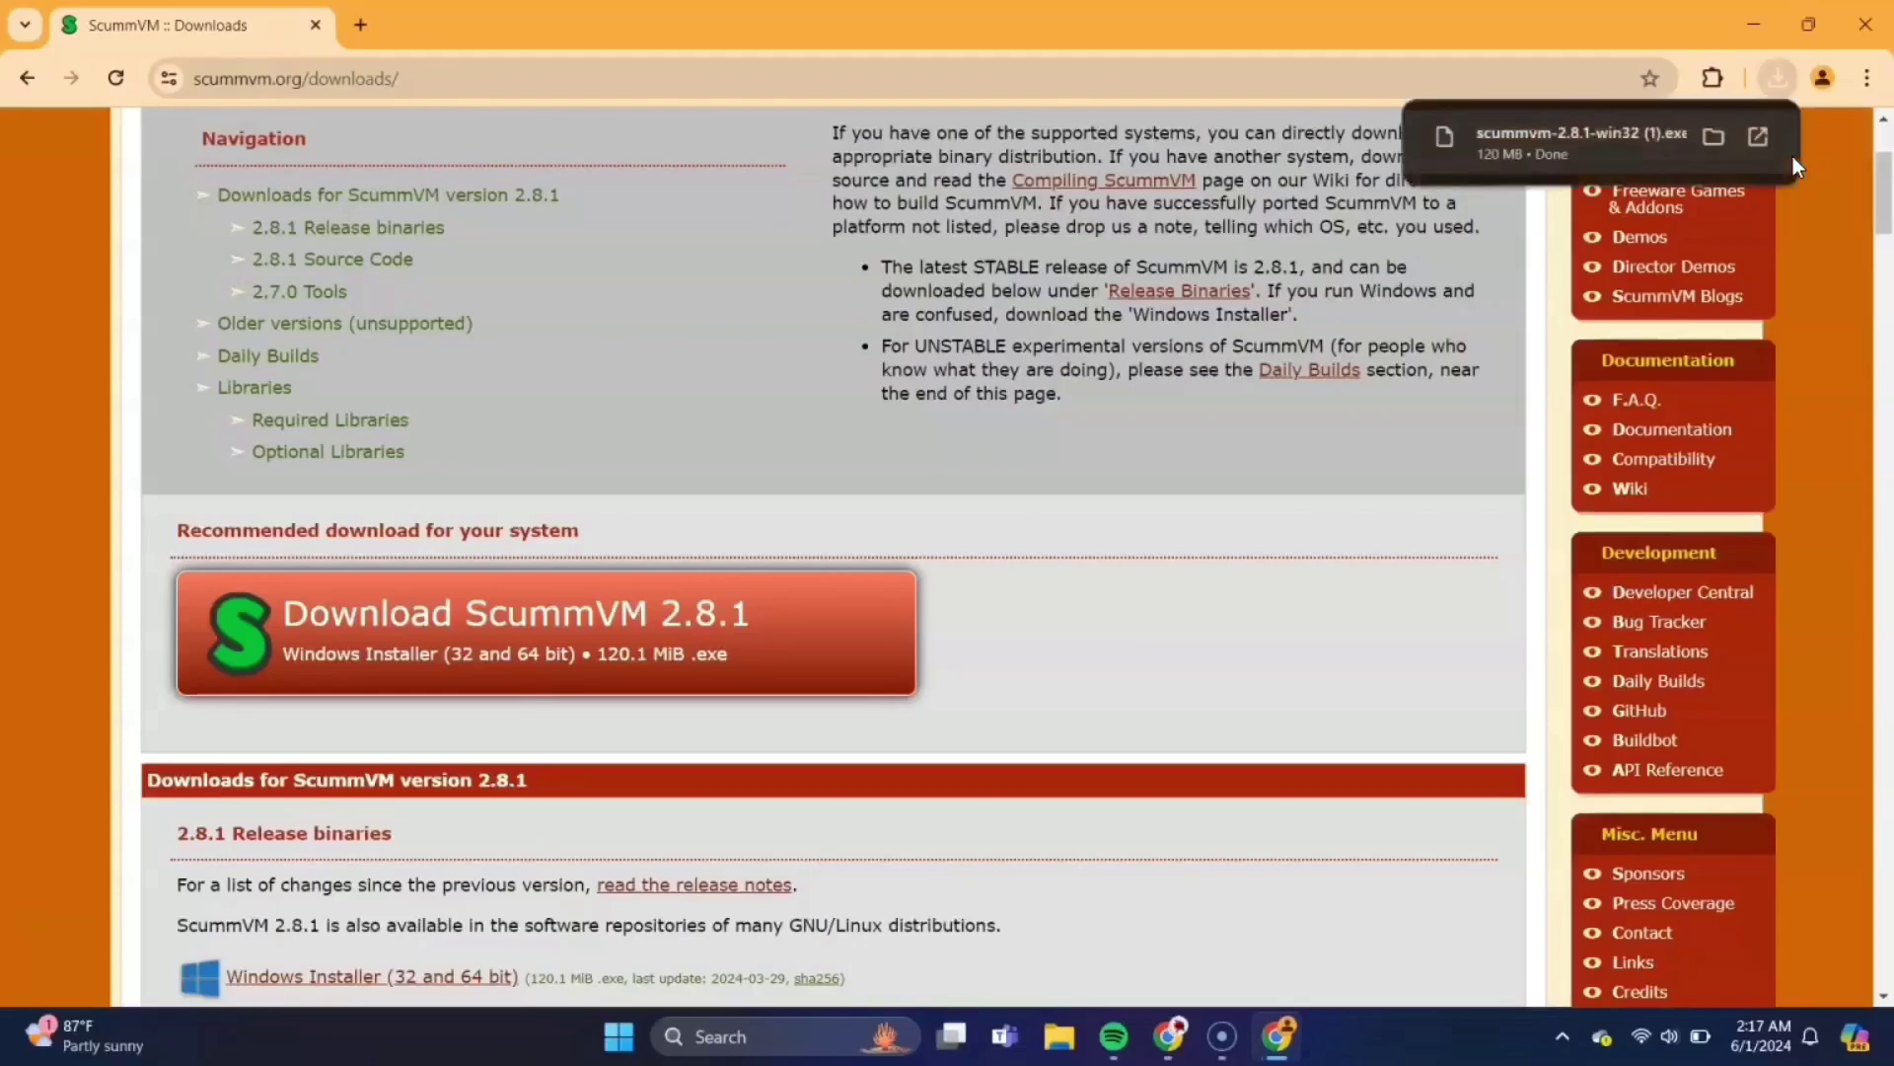
left_click(1684, 139)
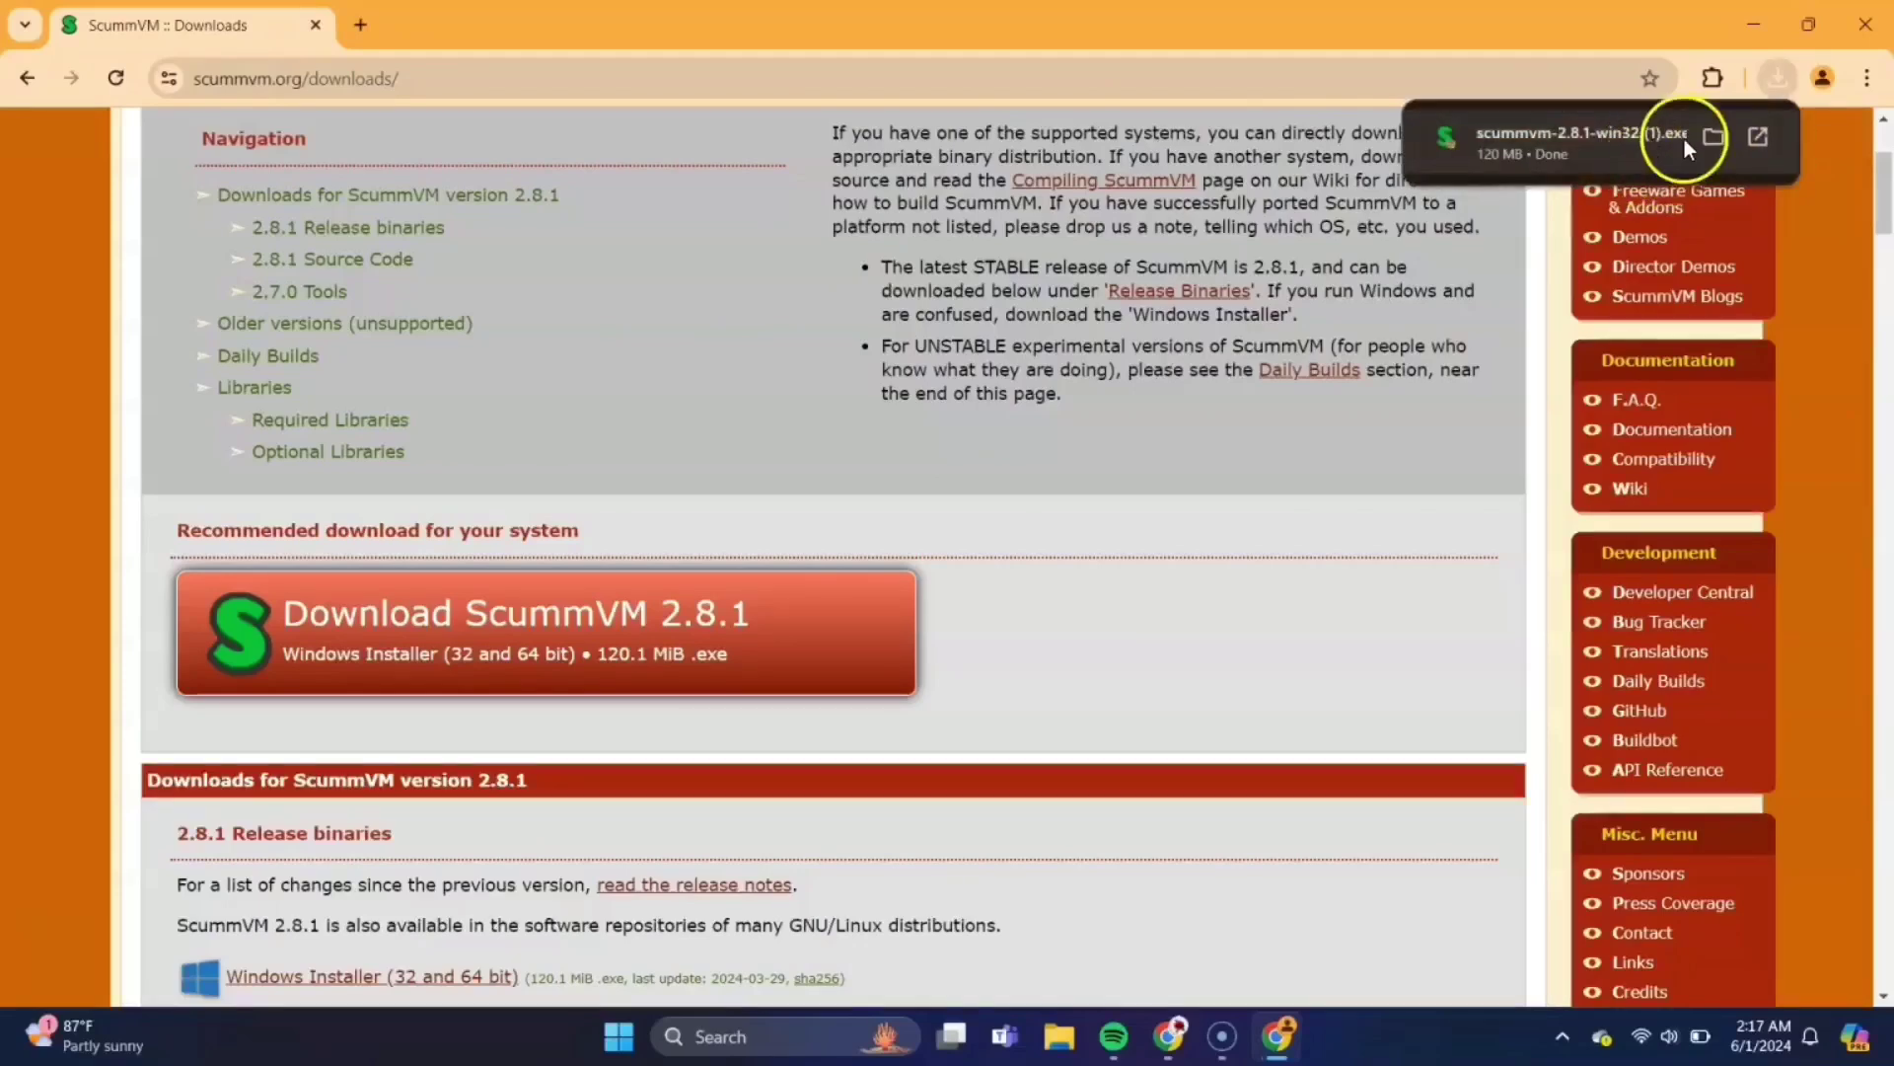
left_click(1867, 22)
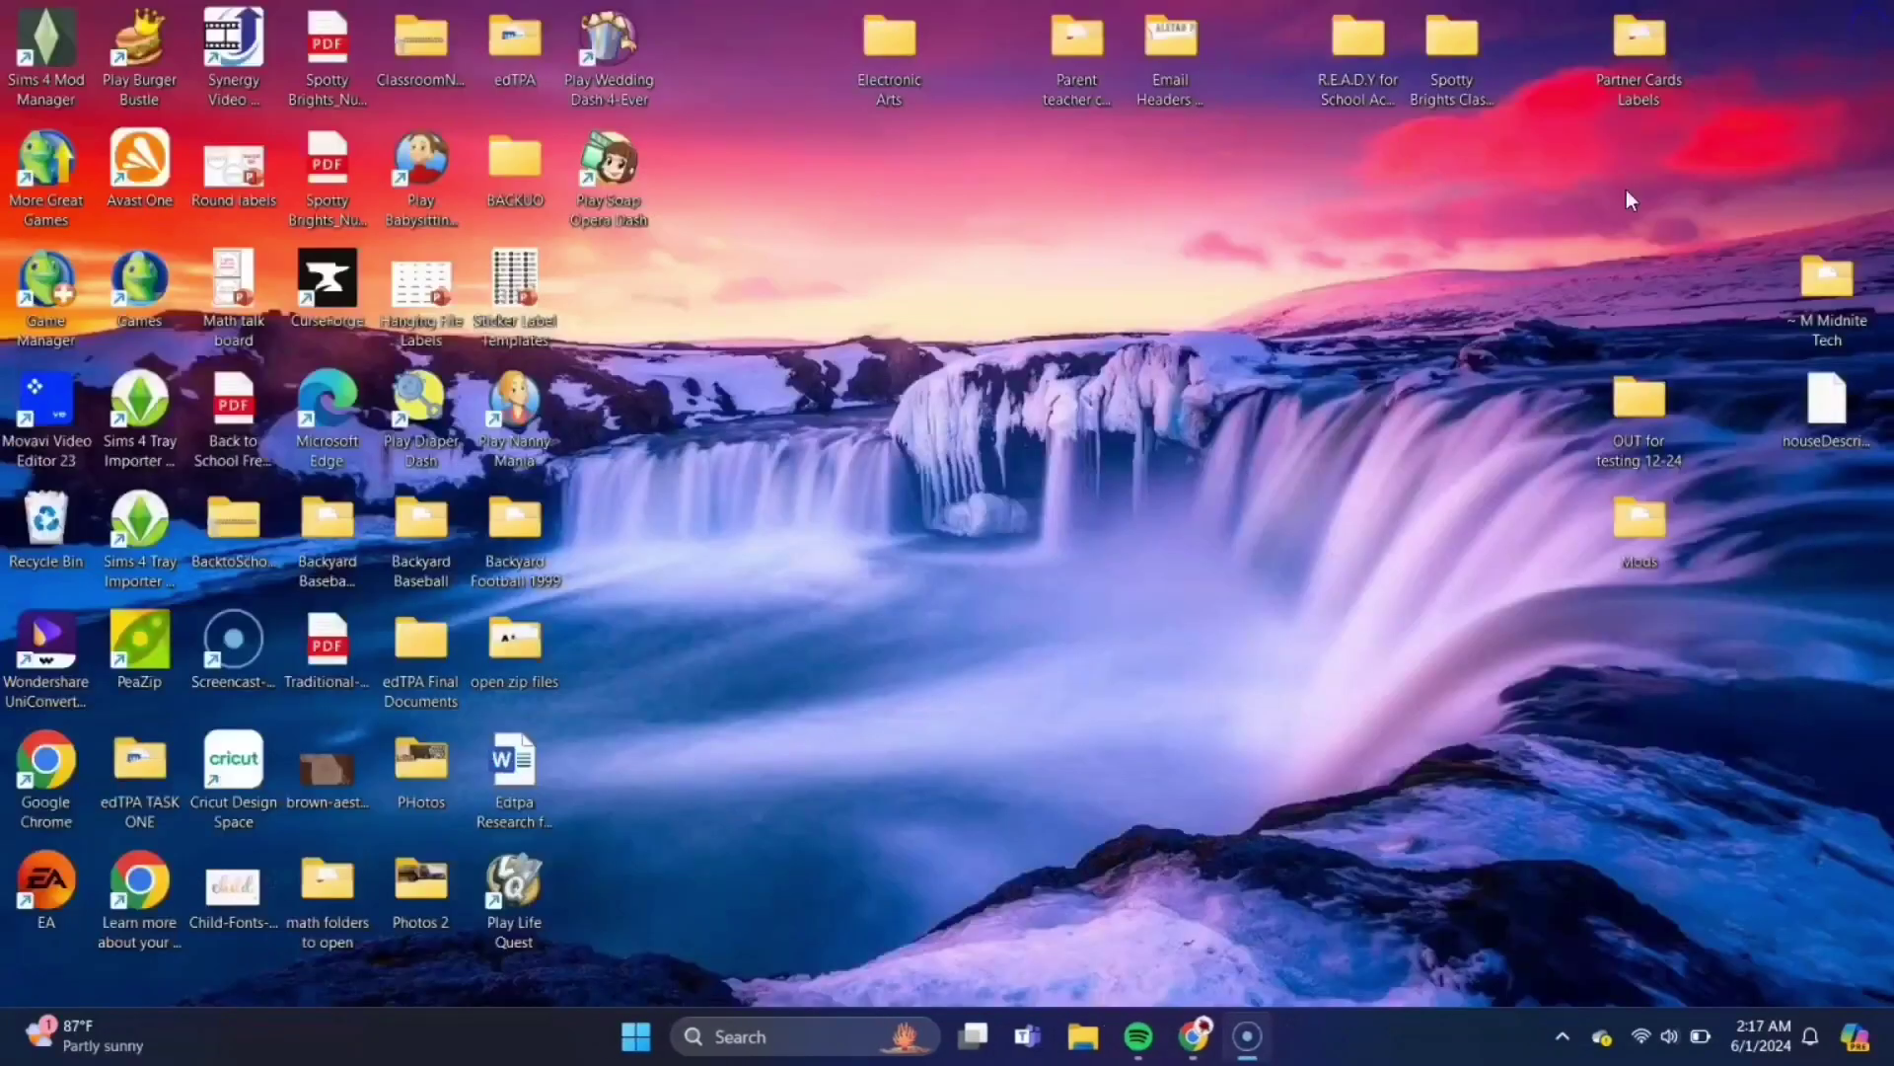
- Open the Downloads folder in File Explorer and run the scummvm-2.8.1-win32 (1) installer
left_click(1086, 1037)
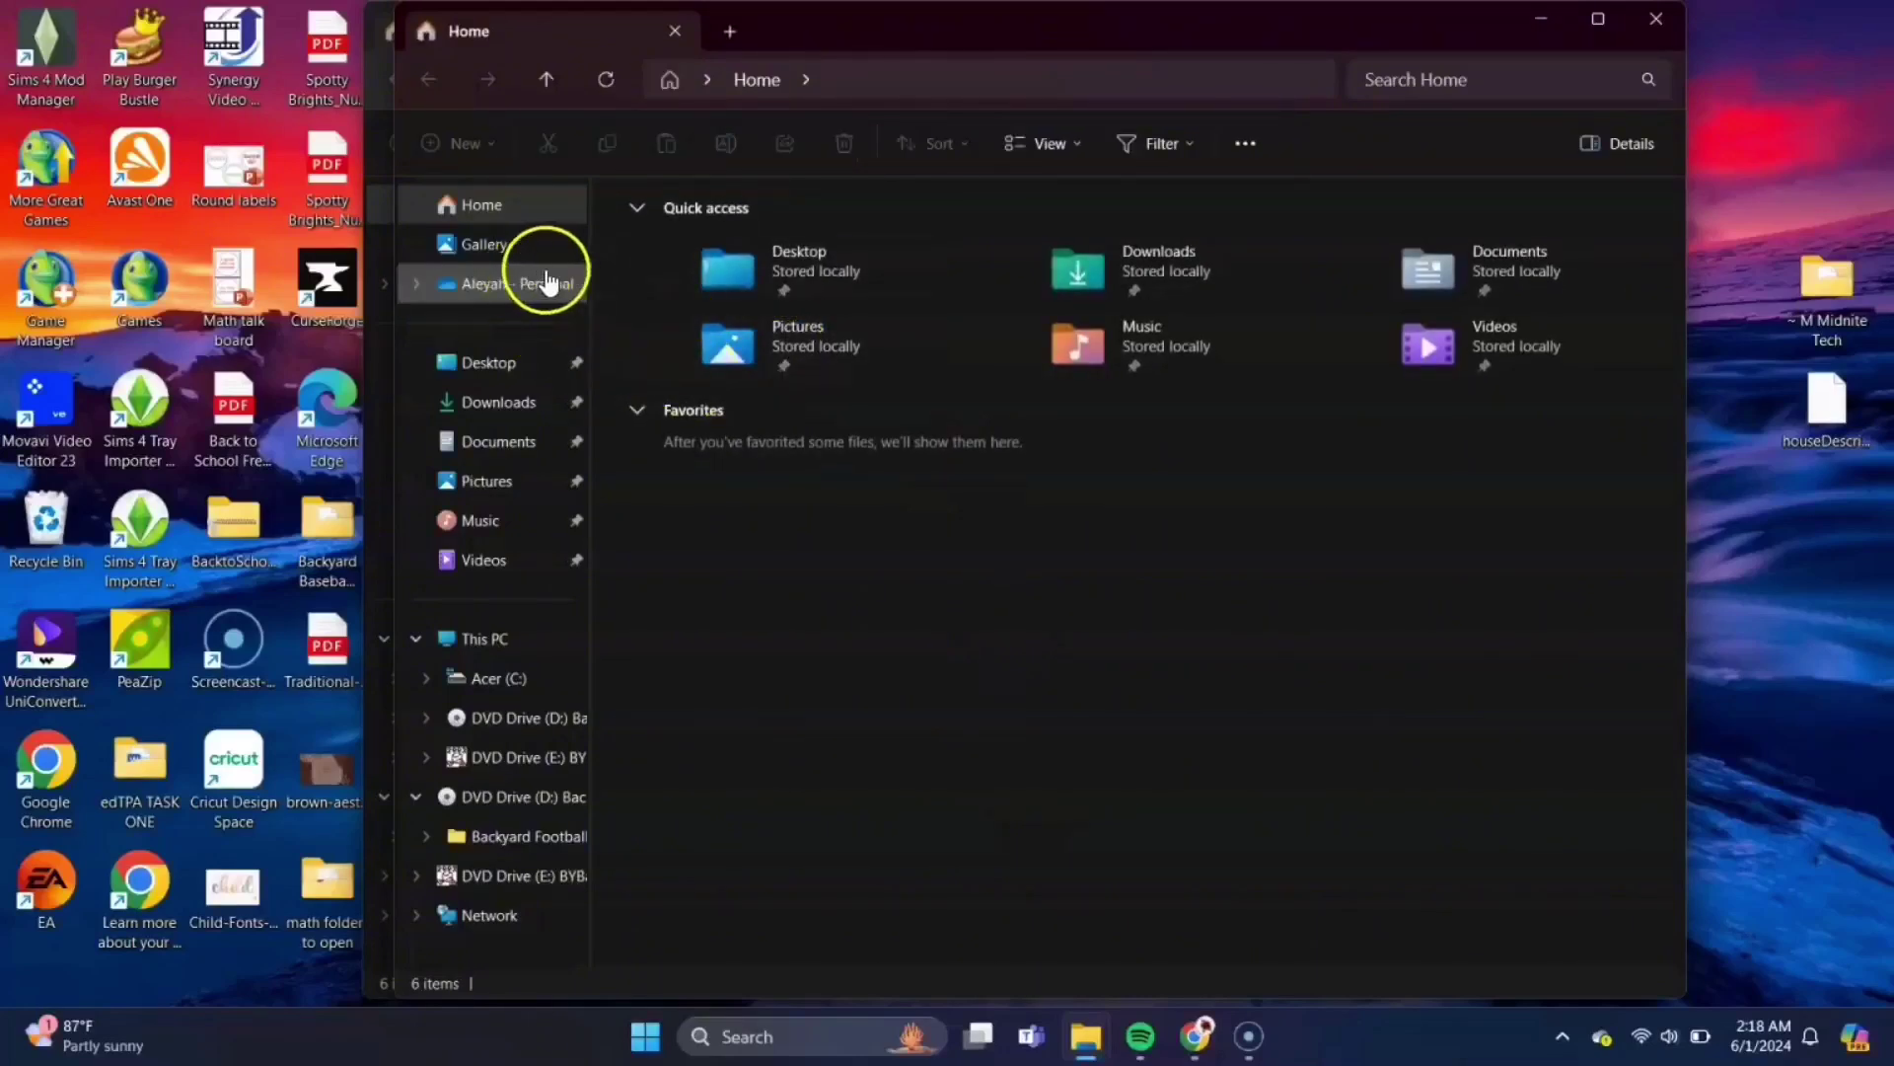
left_click(518, 418)
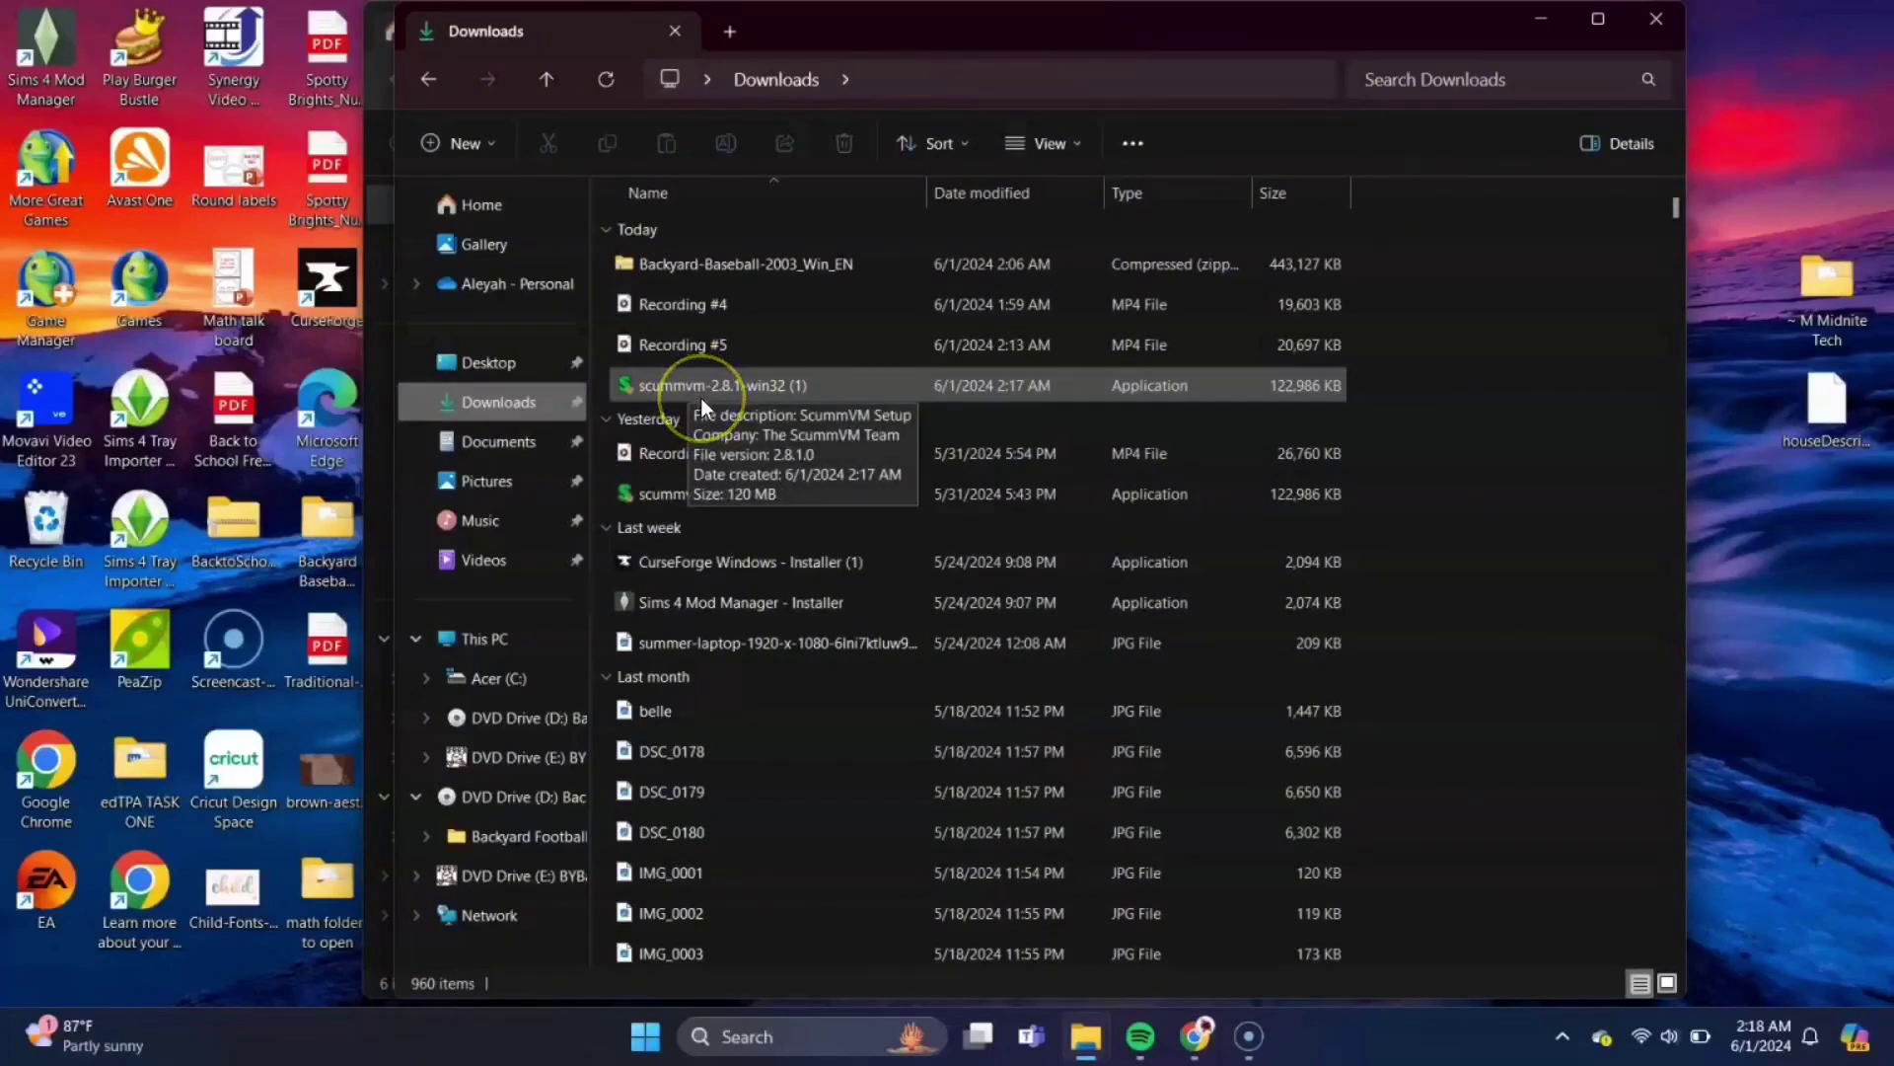
double_click(694, 386)
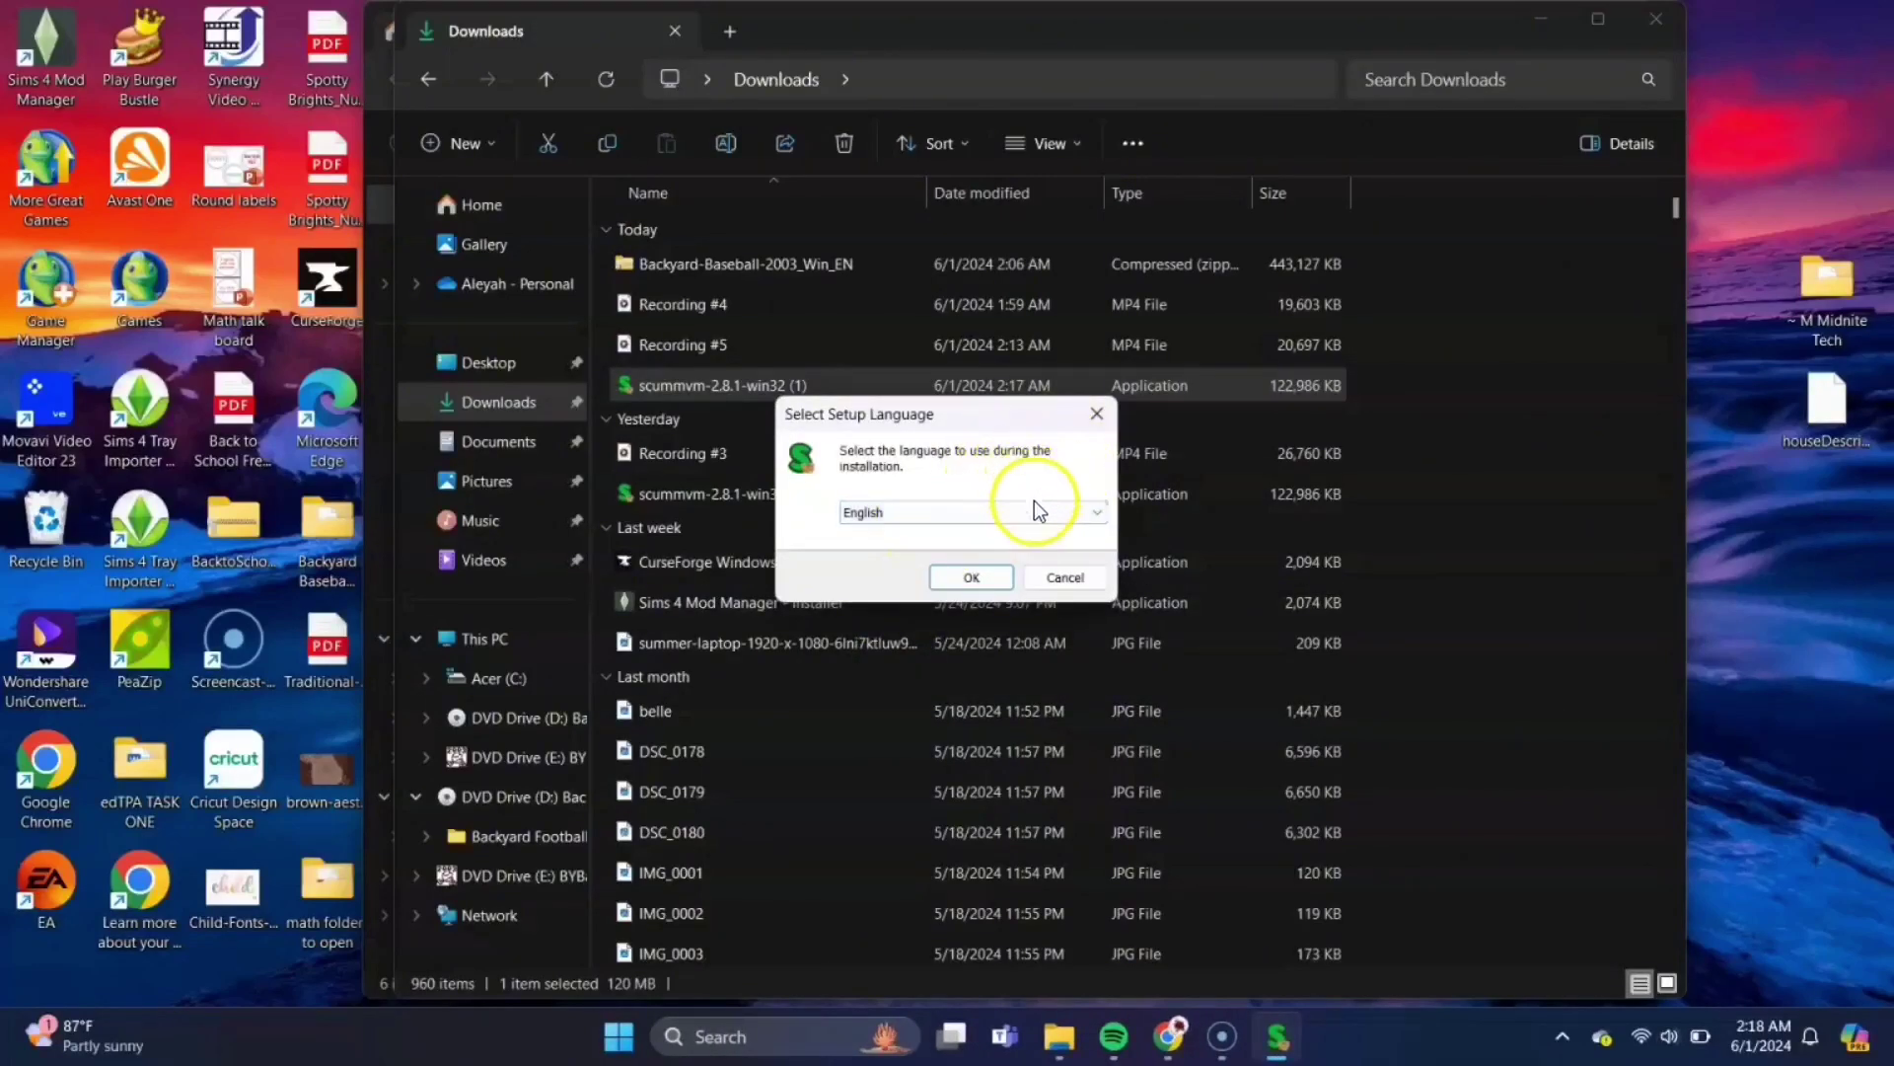
- Install ScummVM using English as the setup language, the folder C:\Program Files\ScummVM and a desktop shortcut
left_click(971, 578)
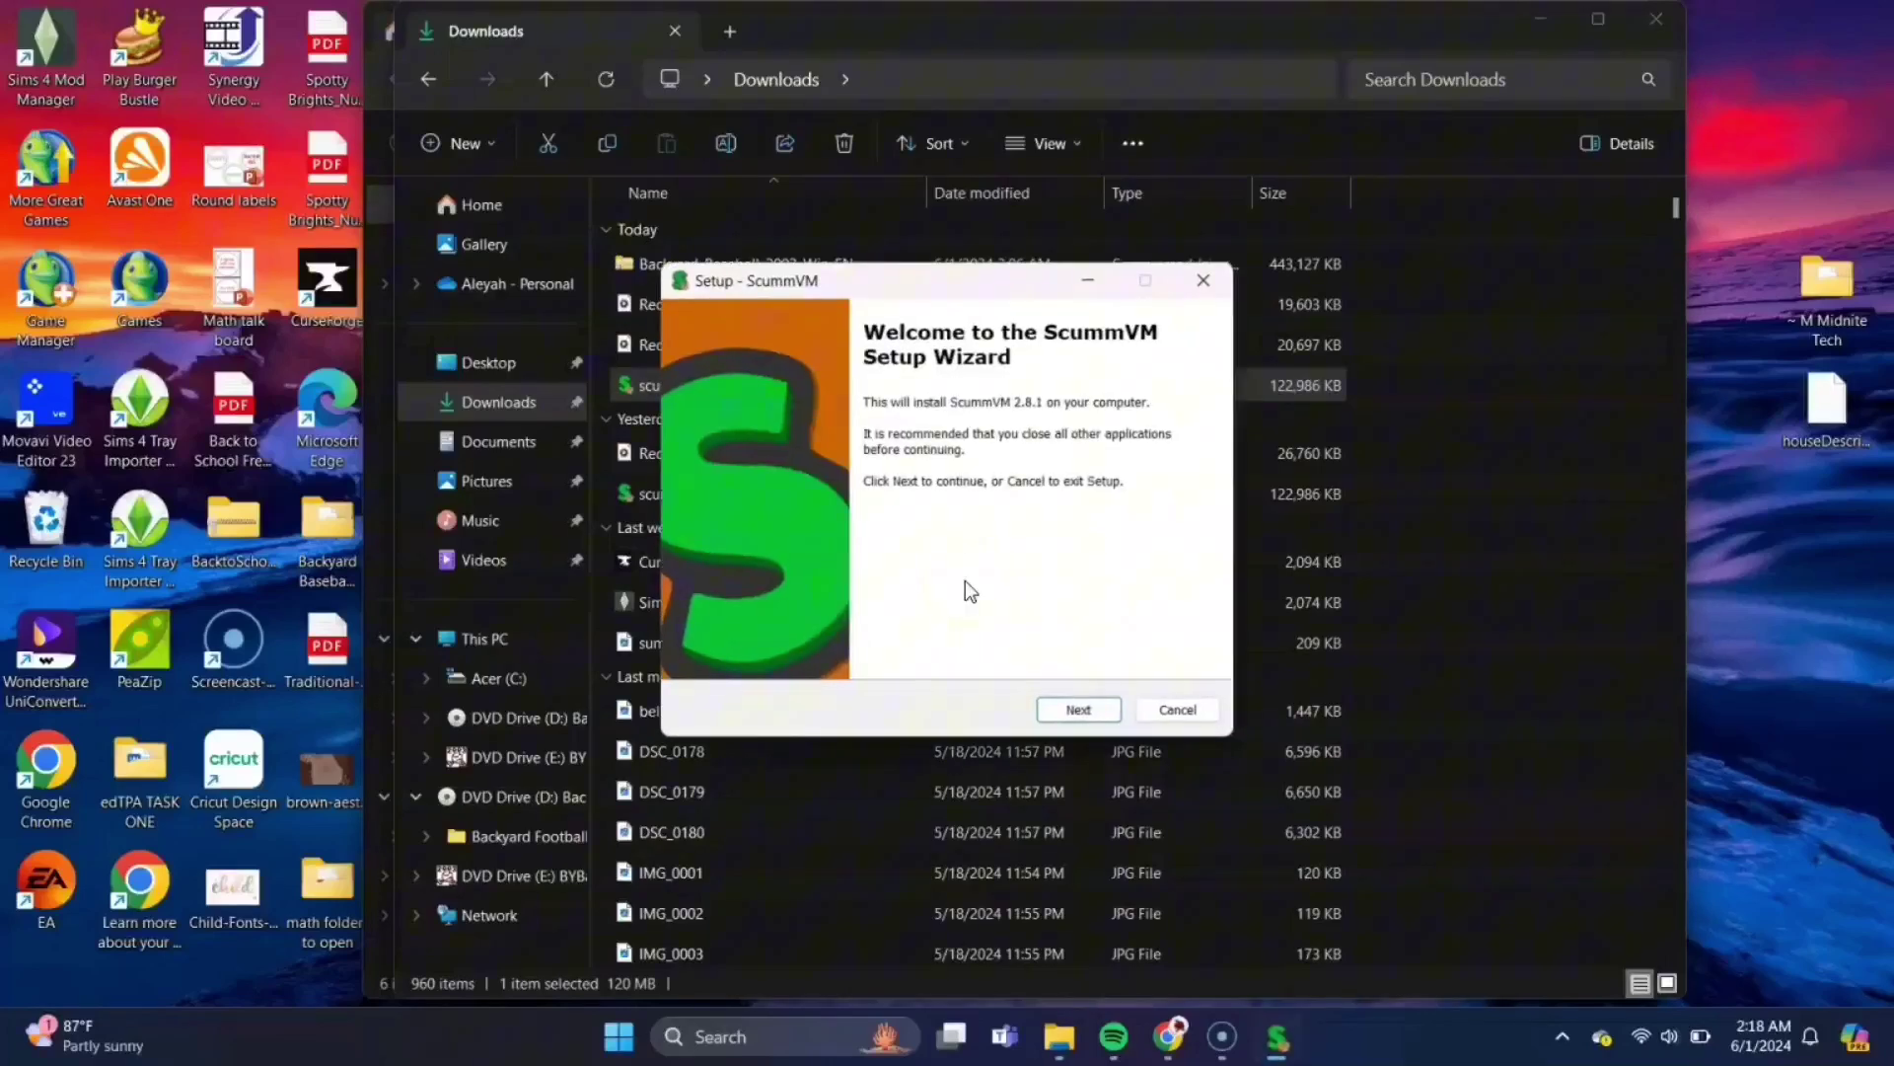
left_click(1056, 708)
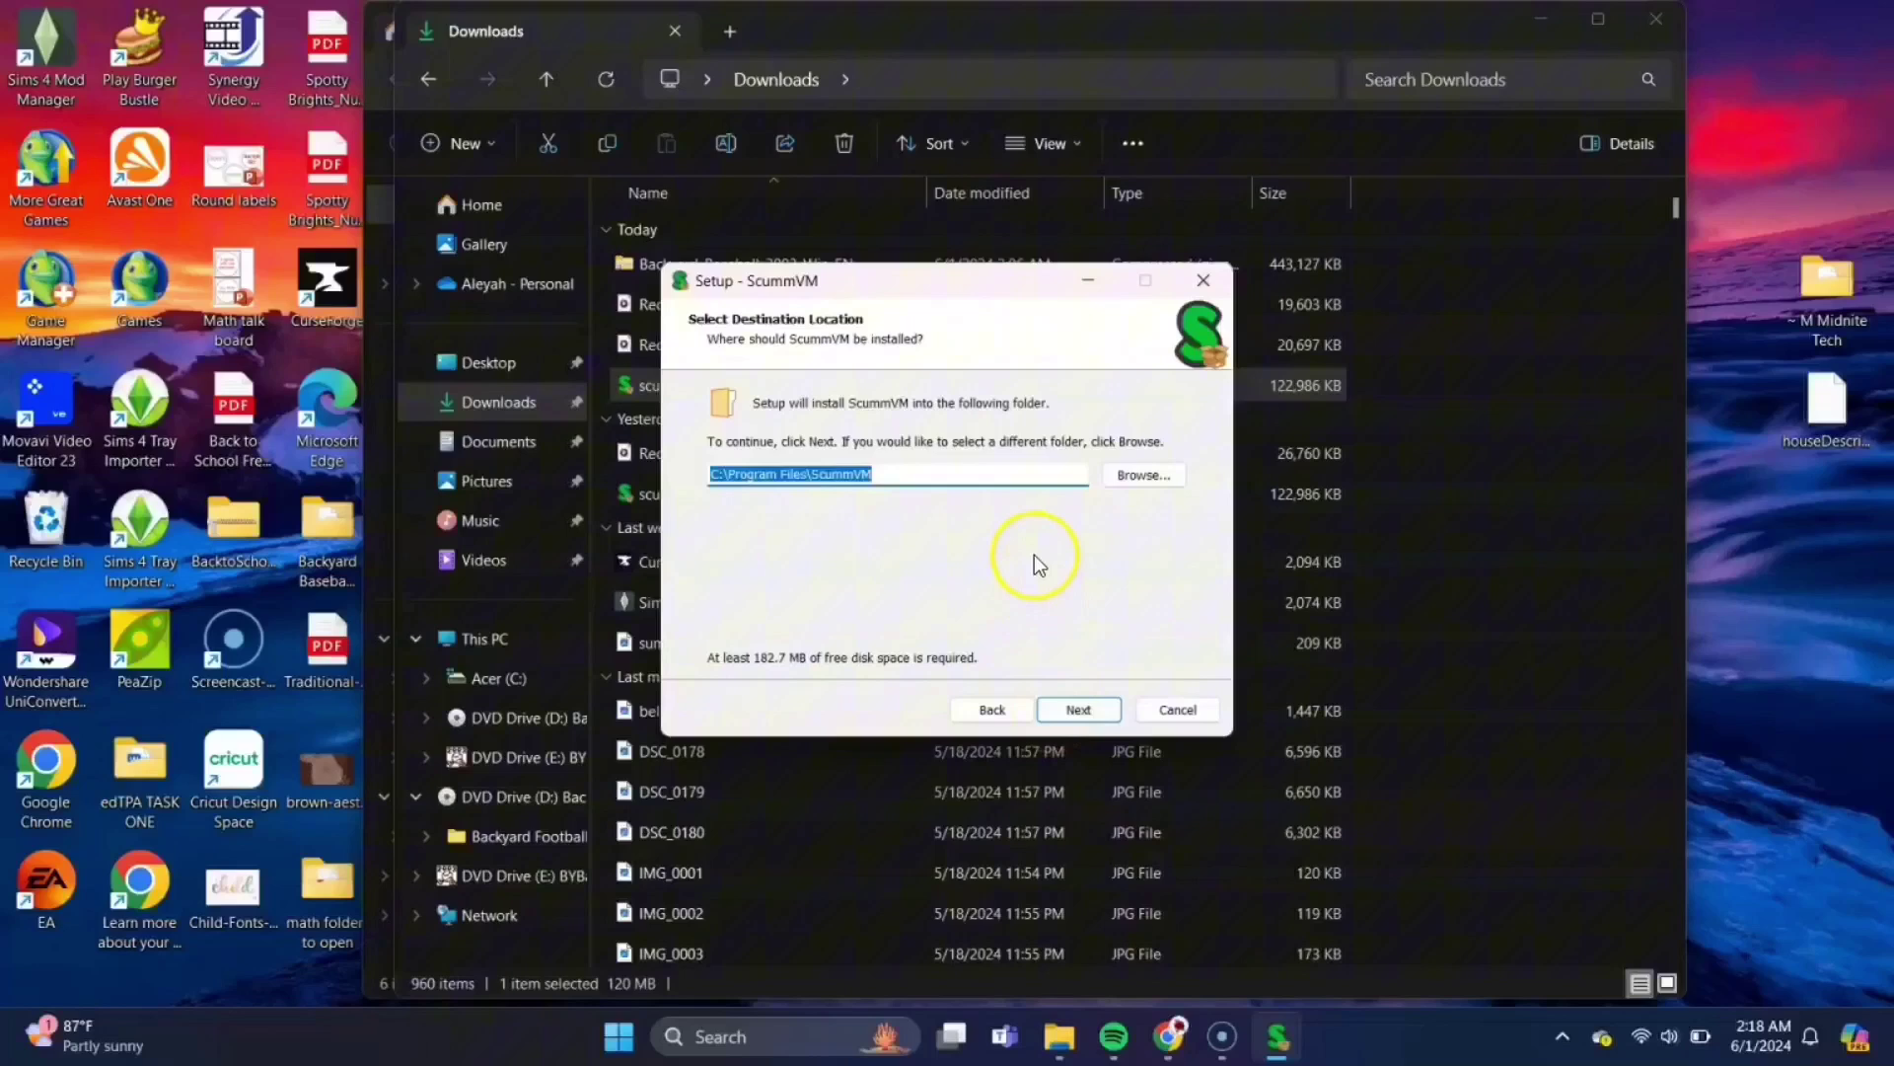
left_click(1075, 713)
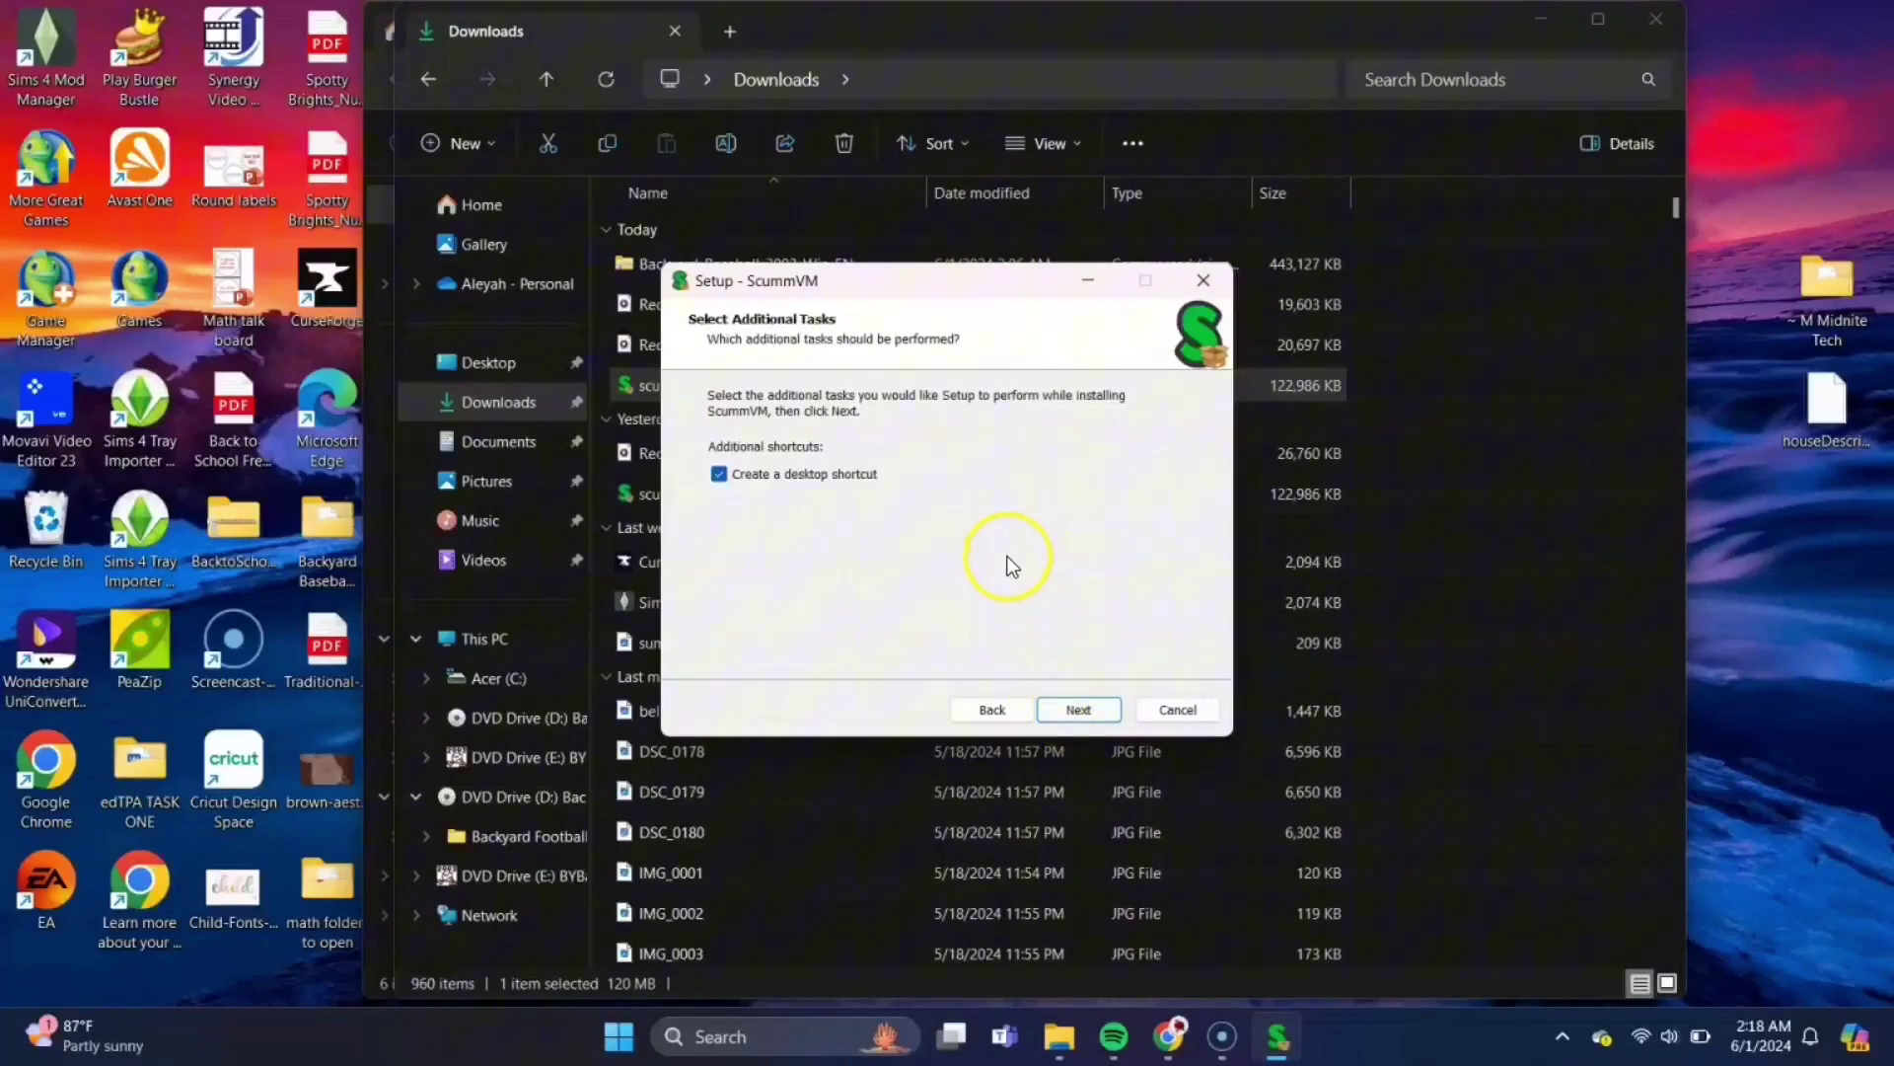
left_click(1071, 712)
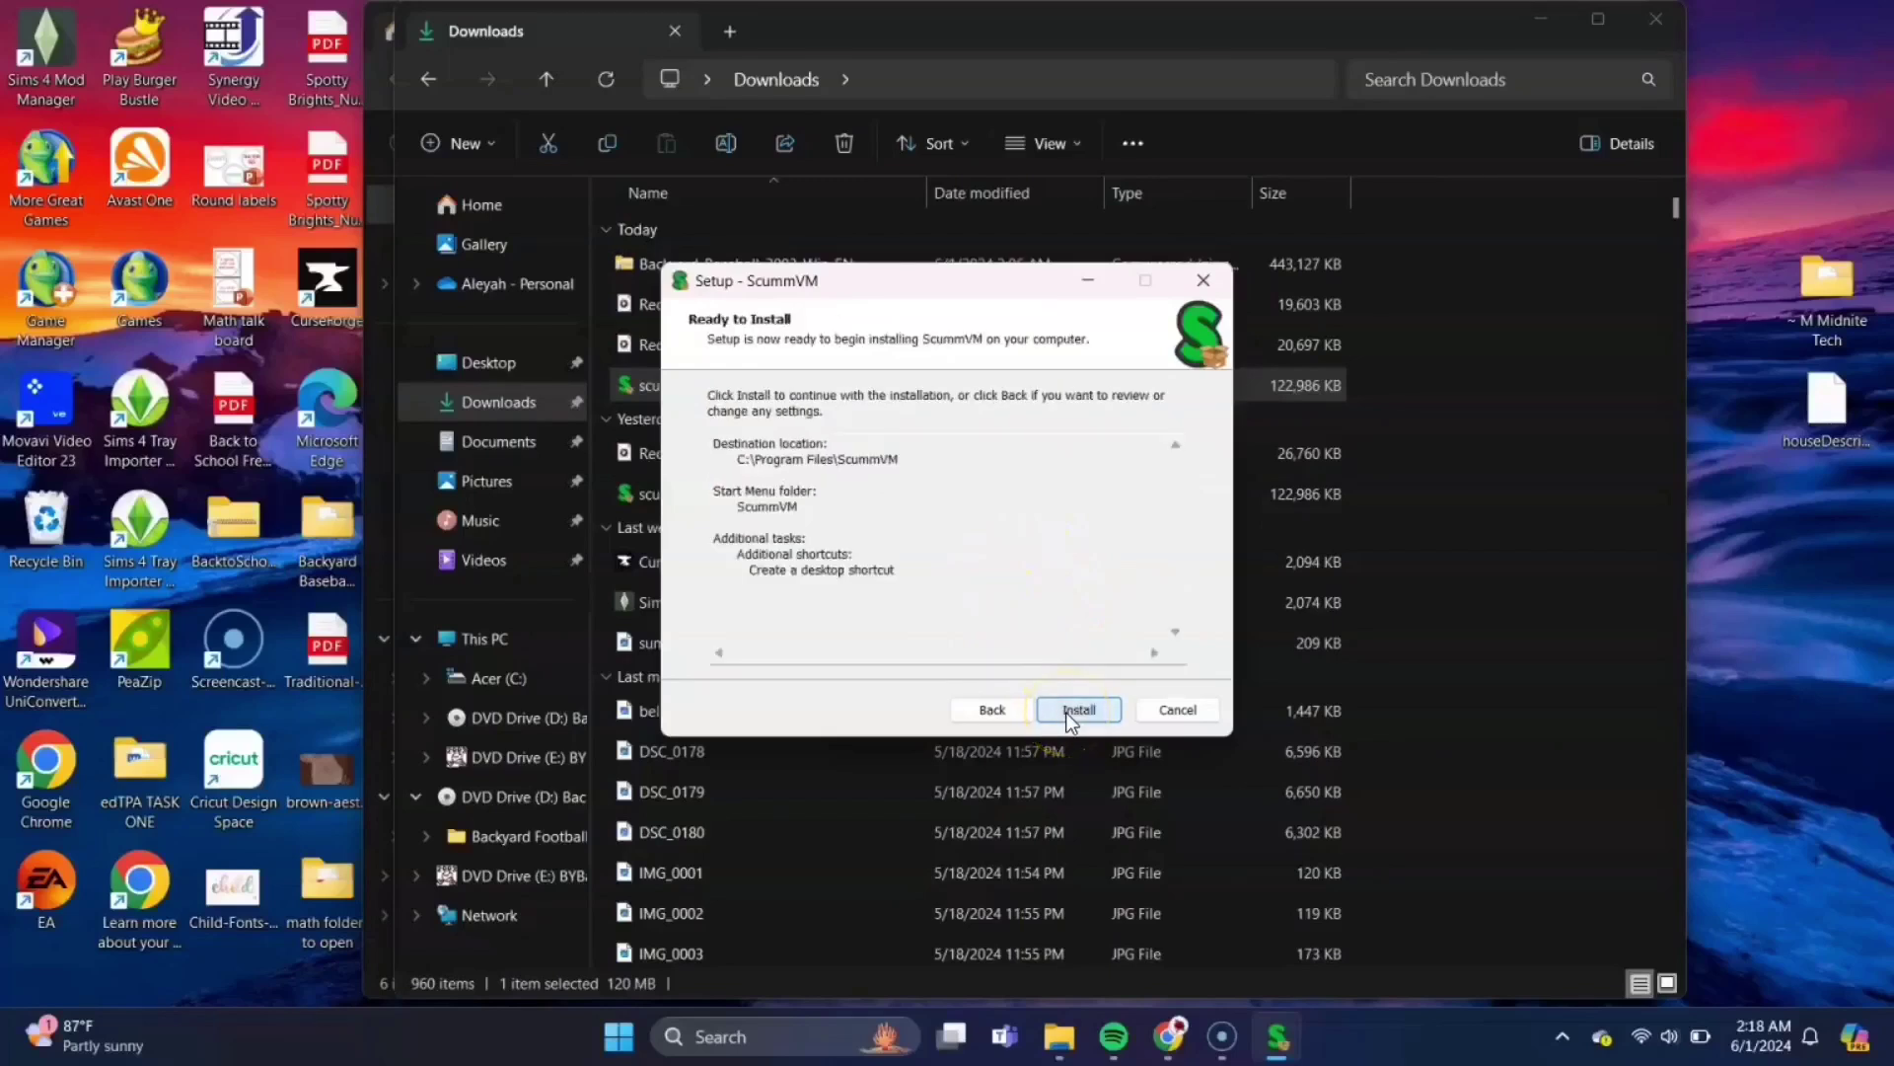
left_click(1075, 710)
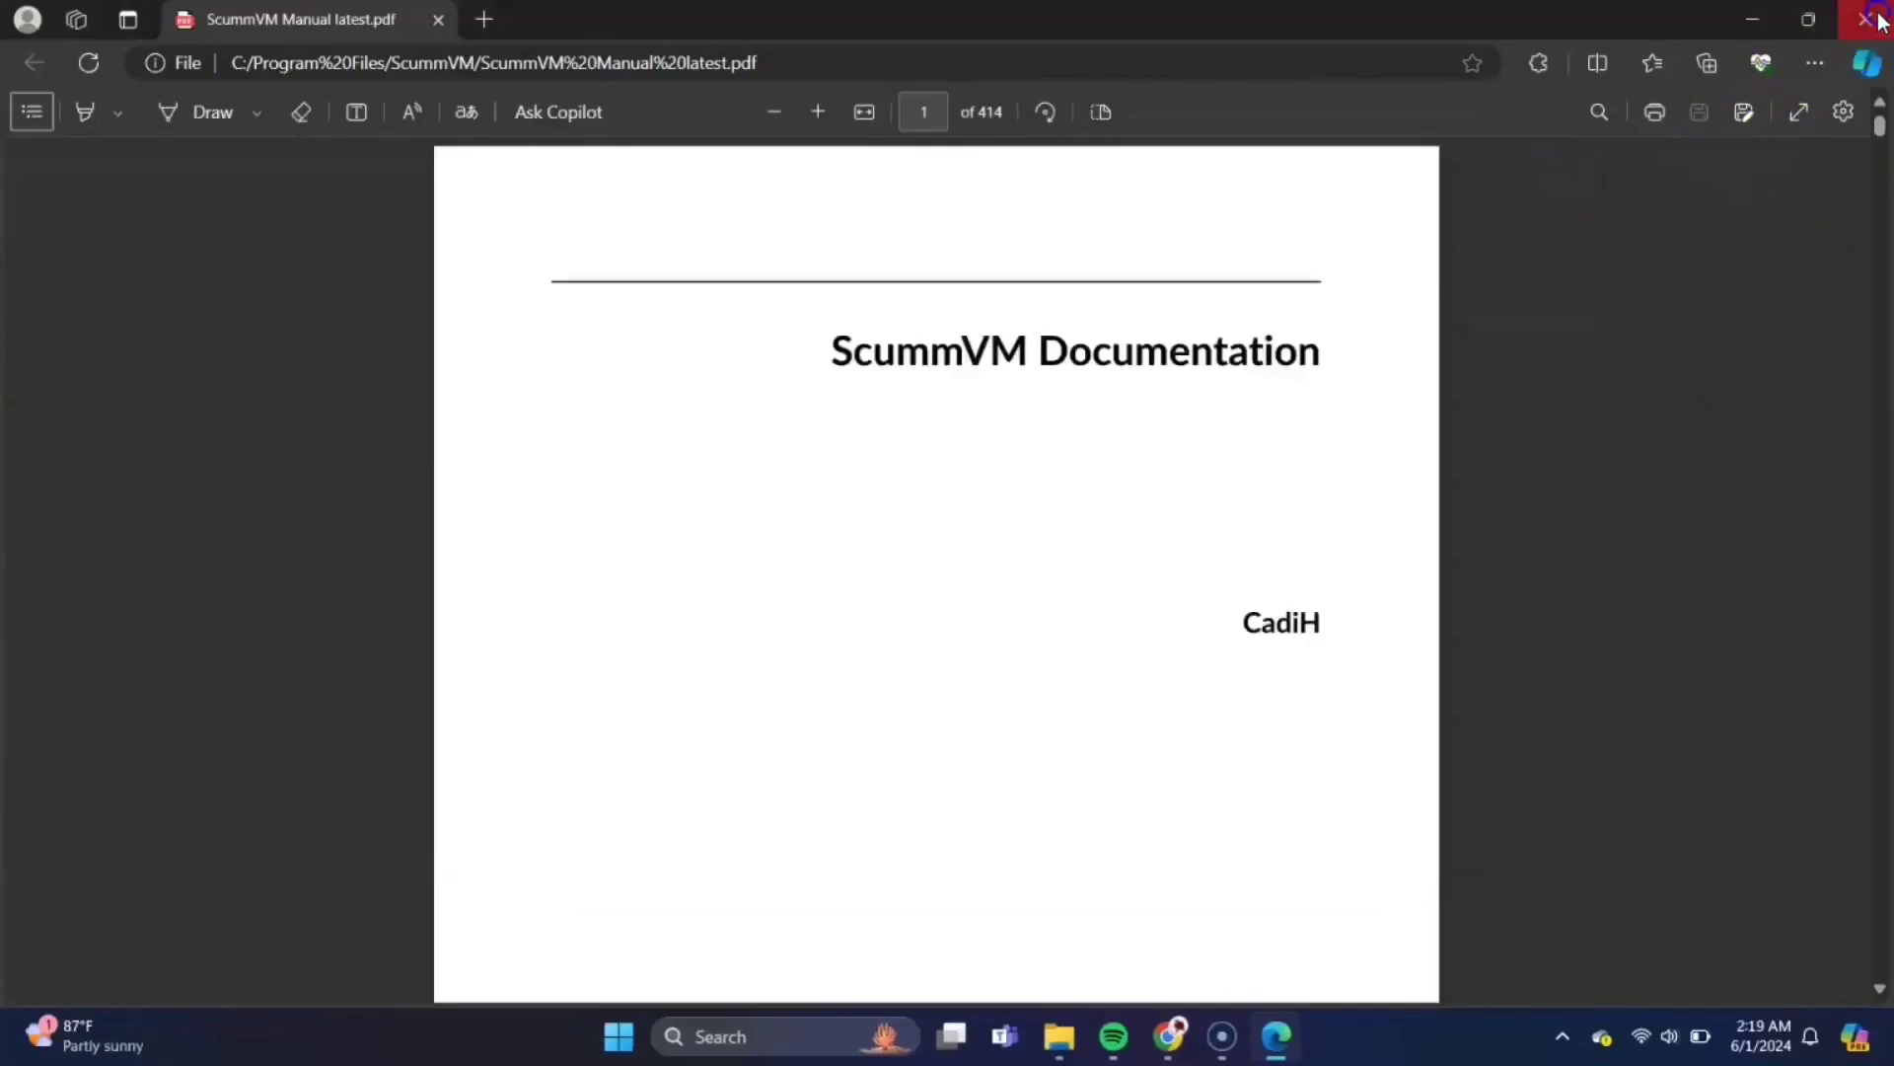
- Close the ScummVM manual and minimize the ScummVM and File Explorer windows to clear the desktop
left_click(1864, 19)
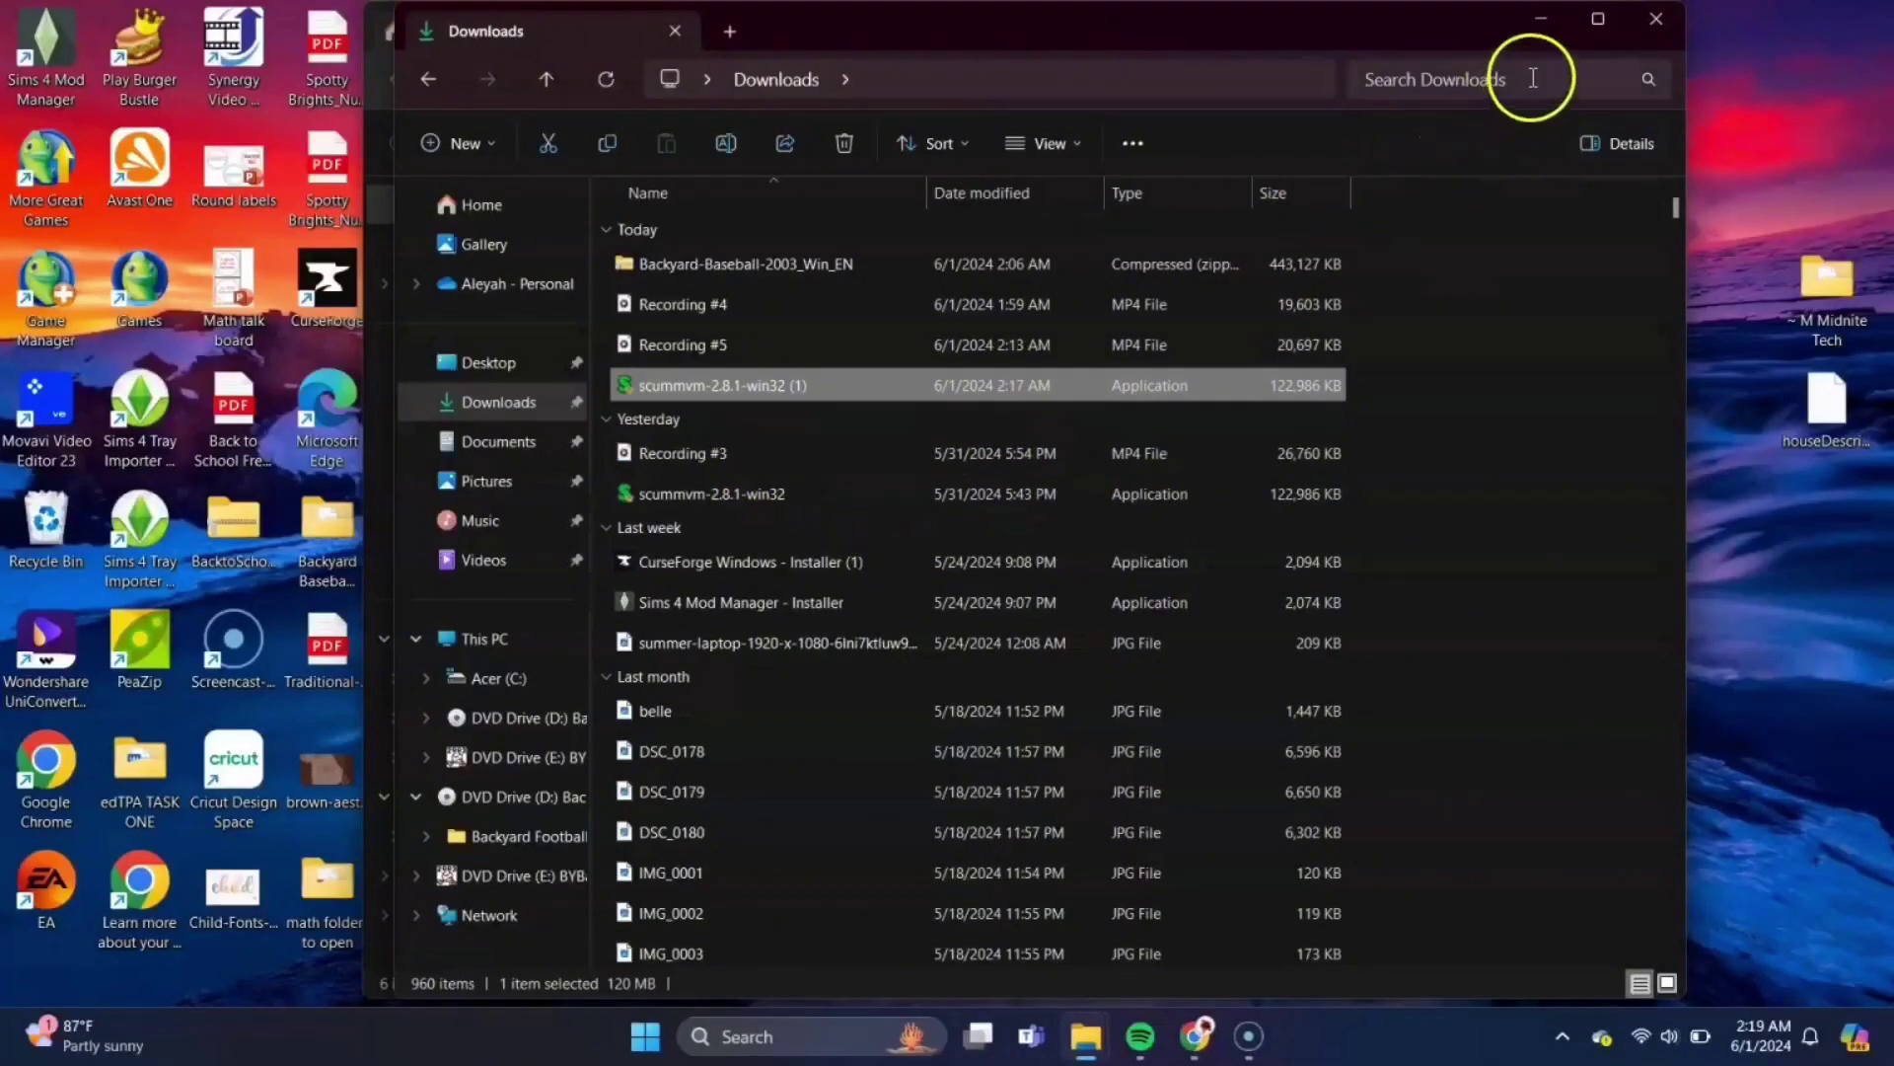
left_click(1541, 18)
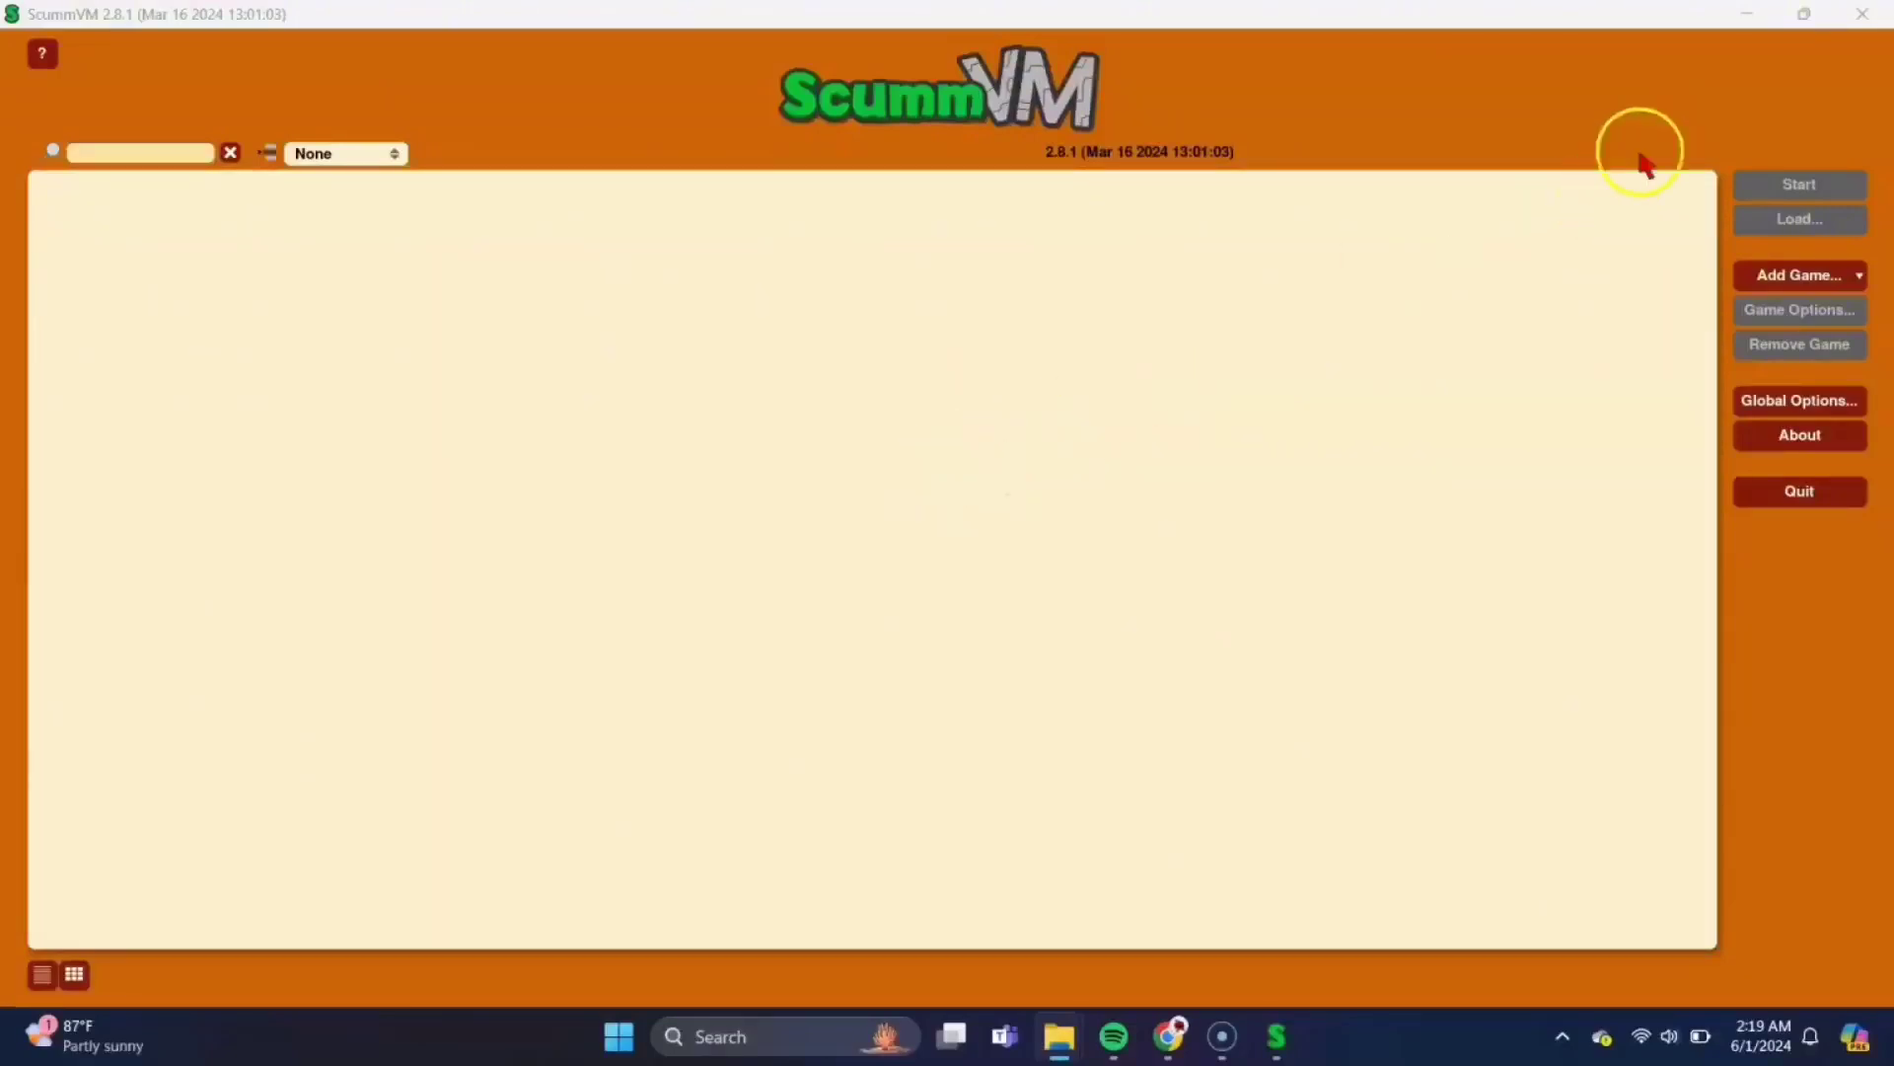
left_click(1748, 18)
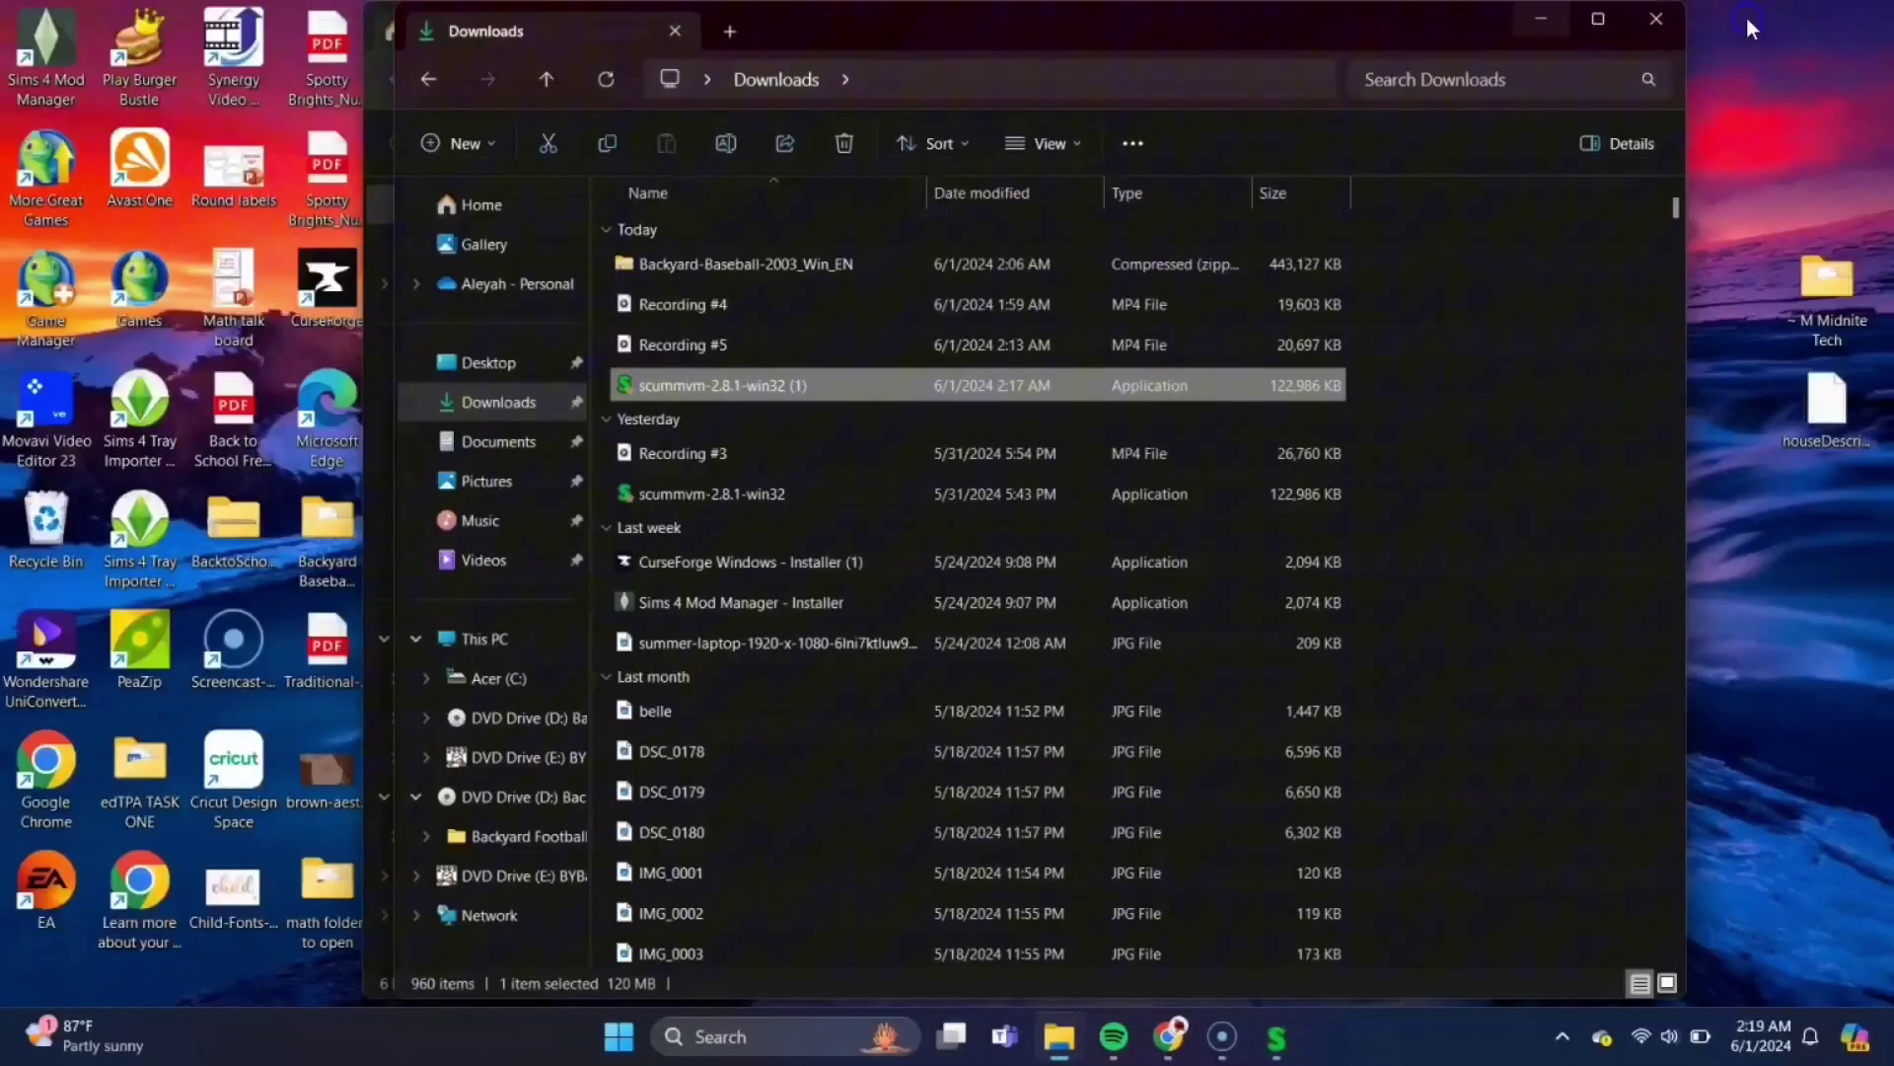
left_click(1542, 21)
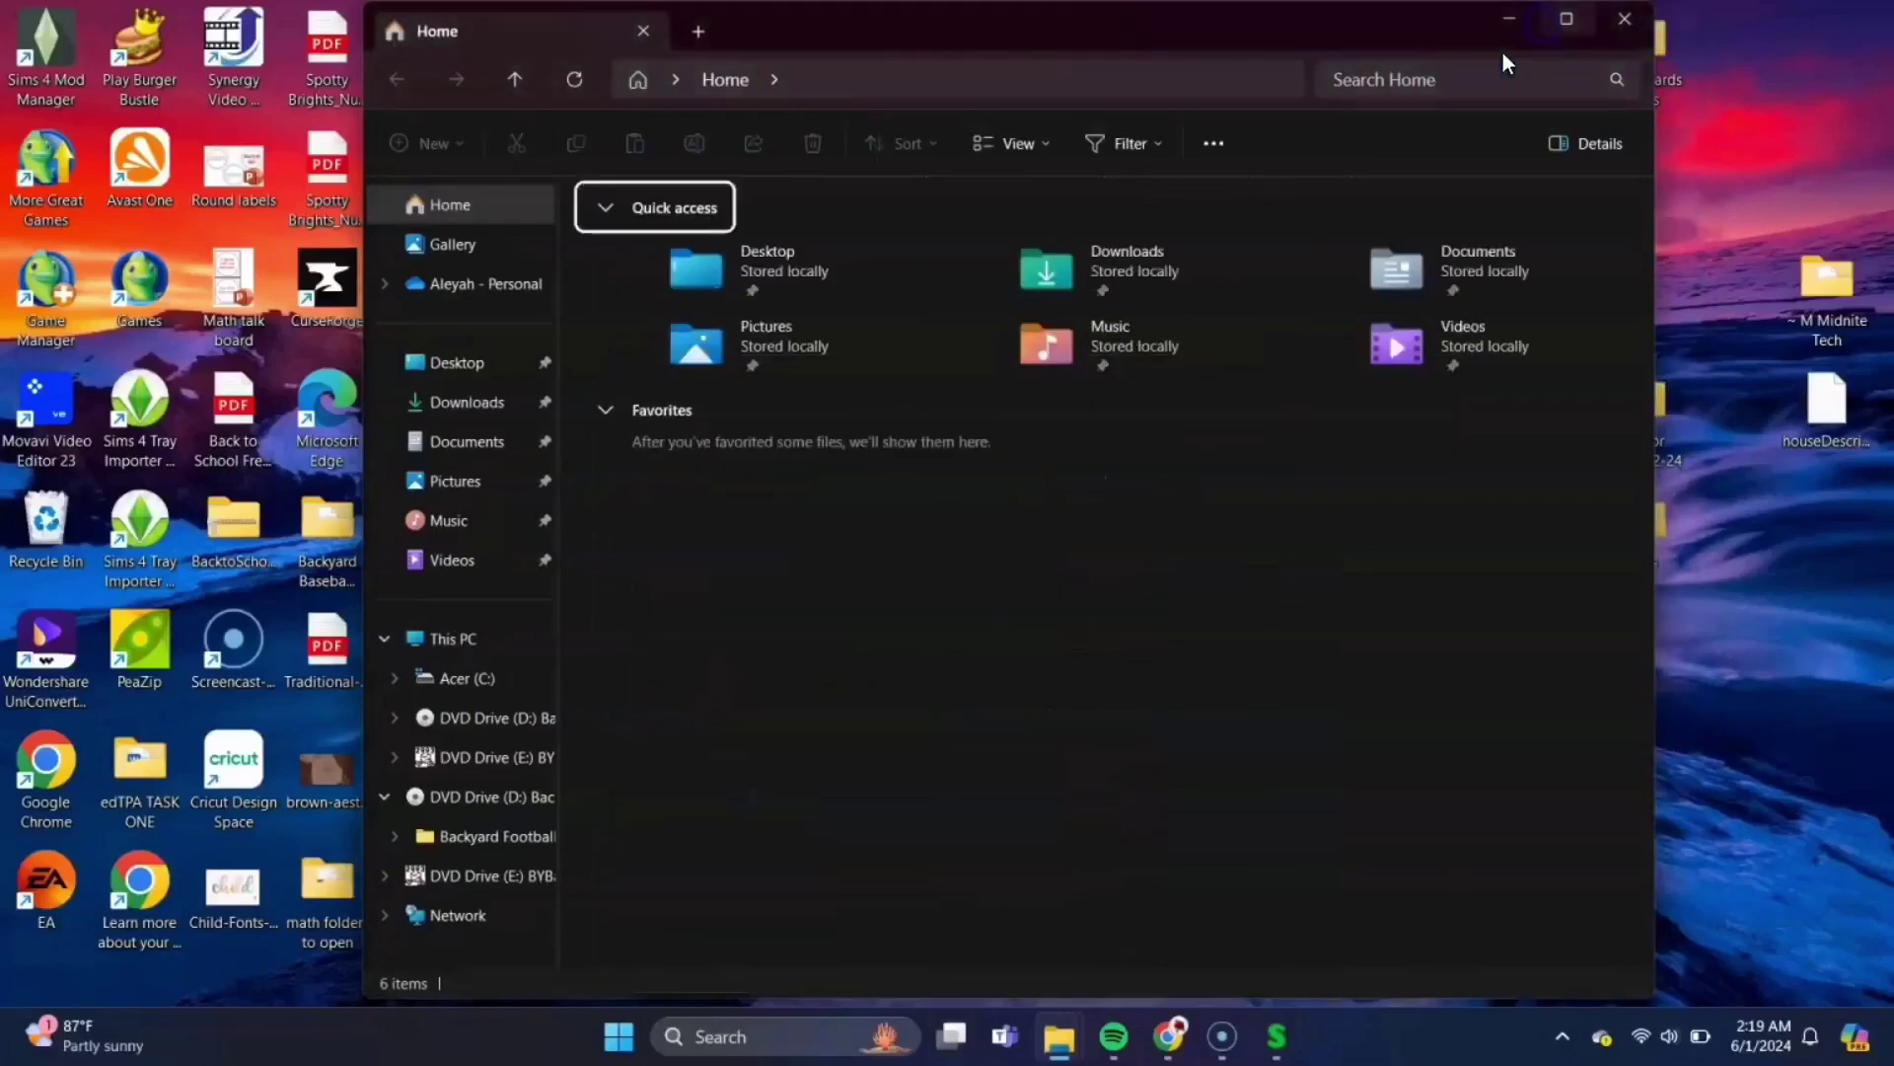
left_click(1505, 16)
left_click(905, 553)
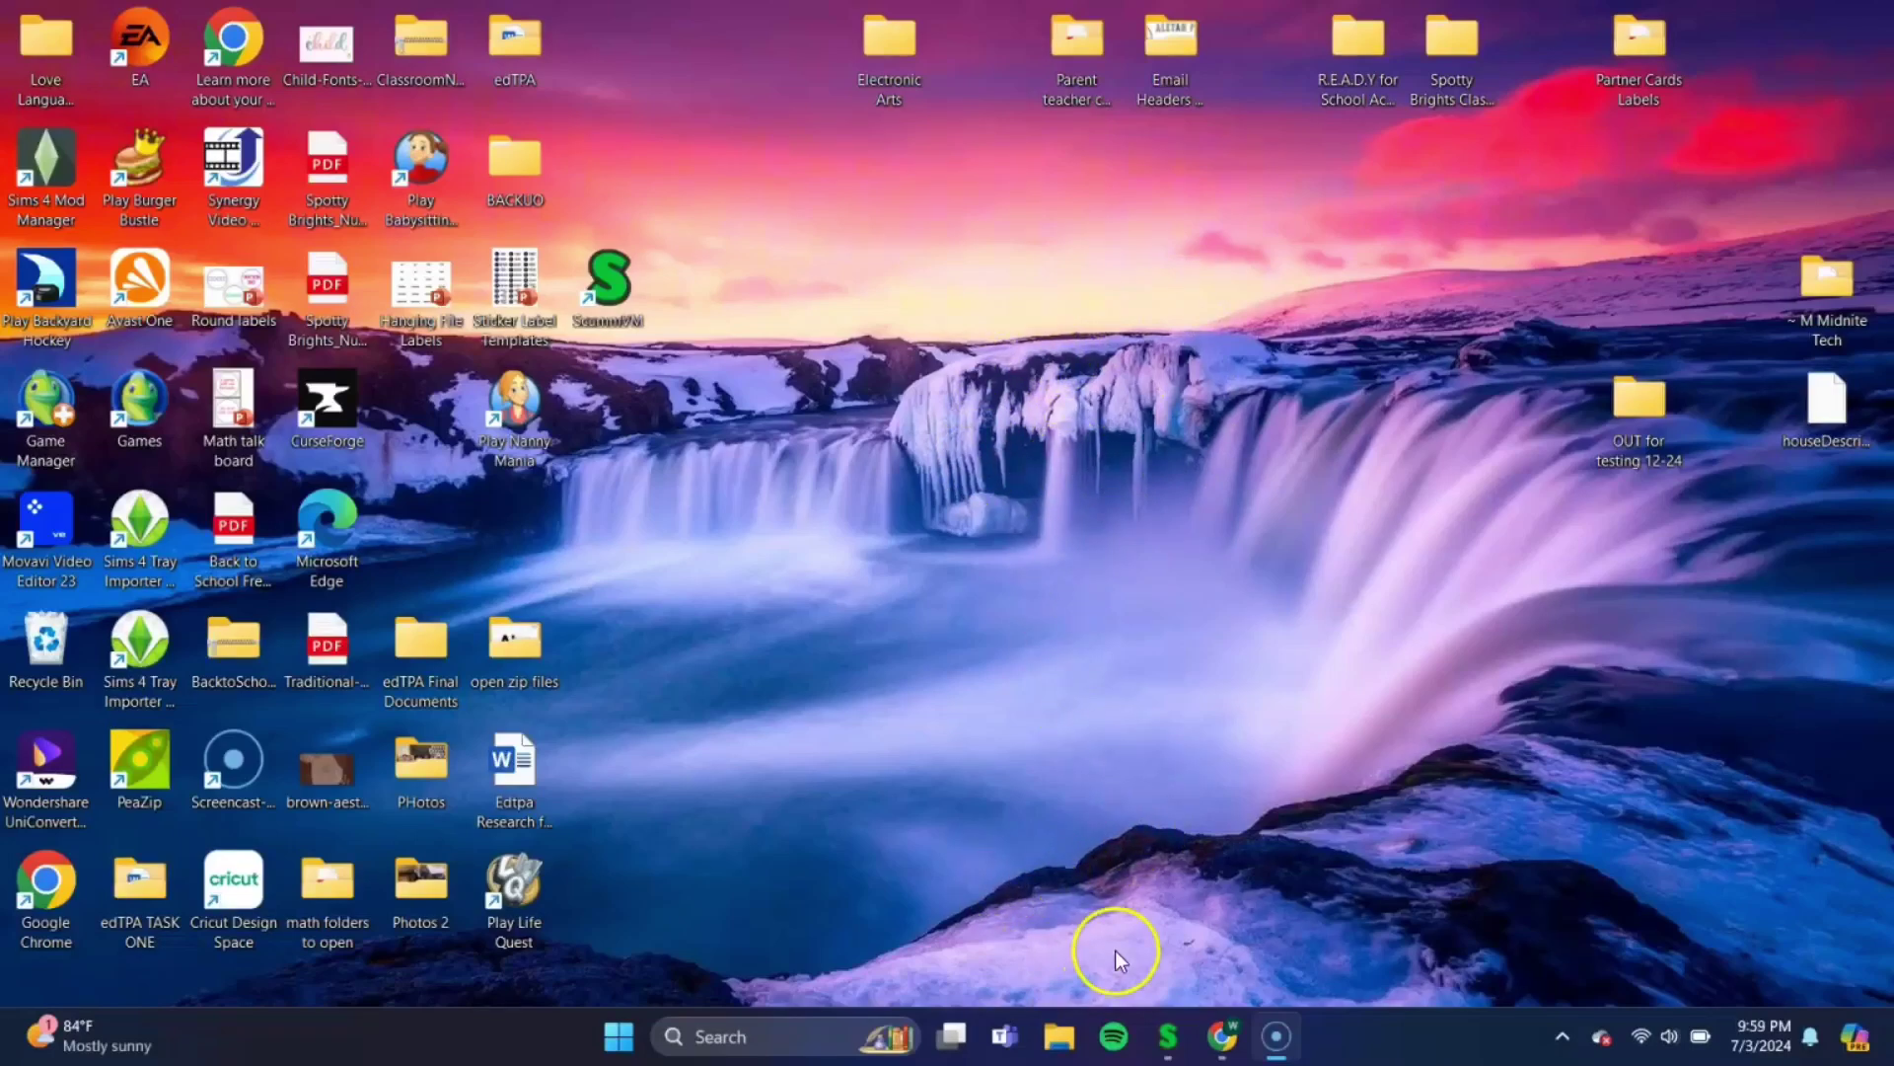
- Switch to Chrome and go to myabandonware.com
left_click(1224, 1038)
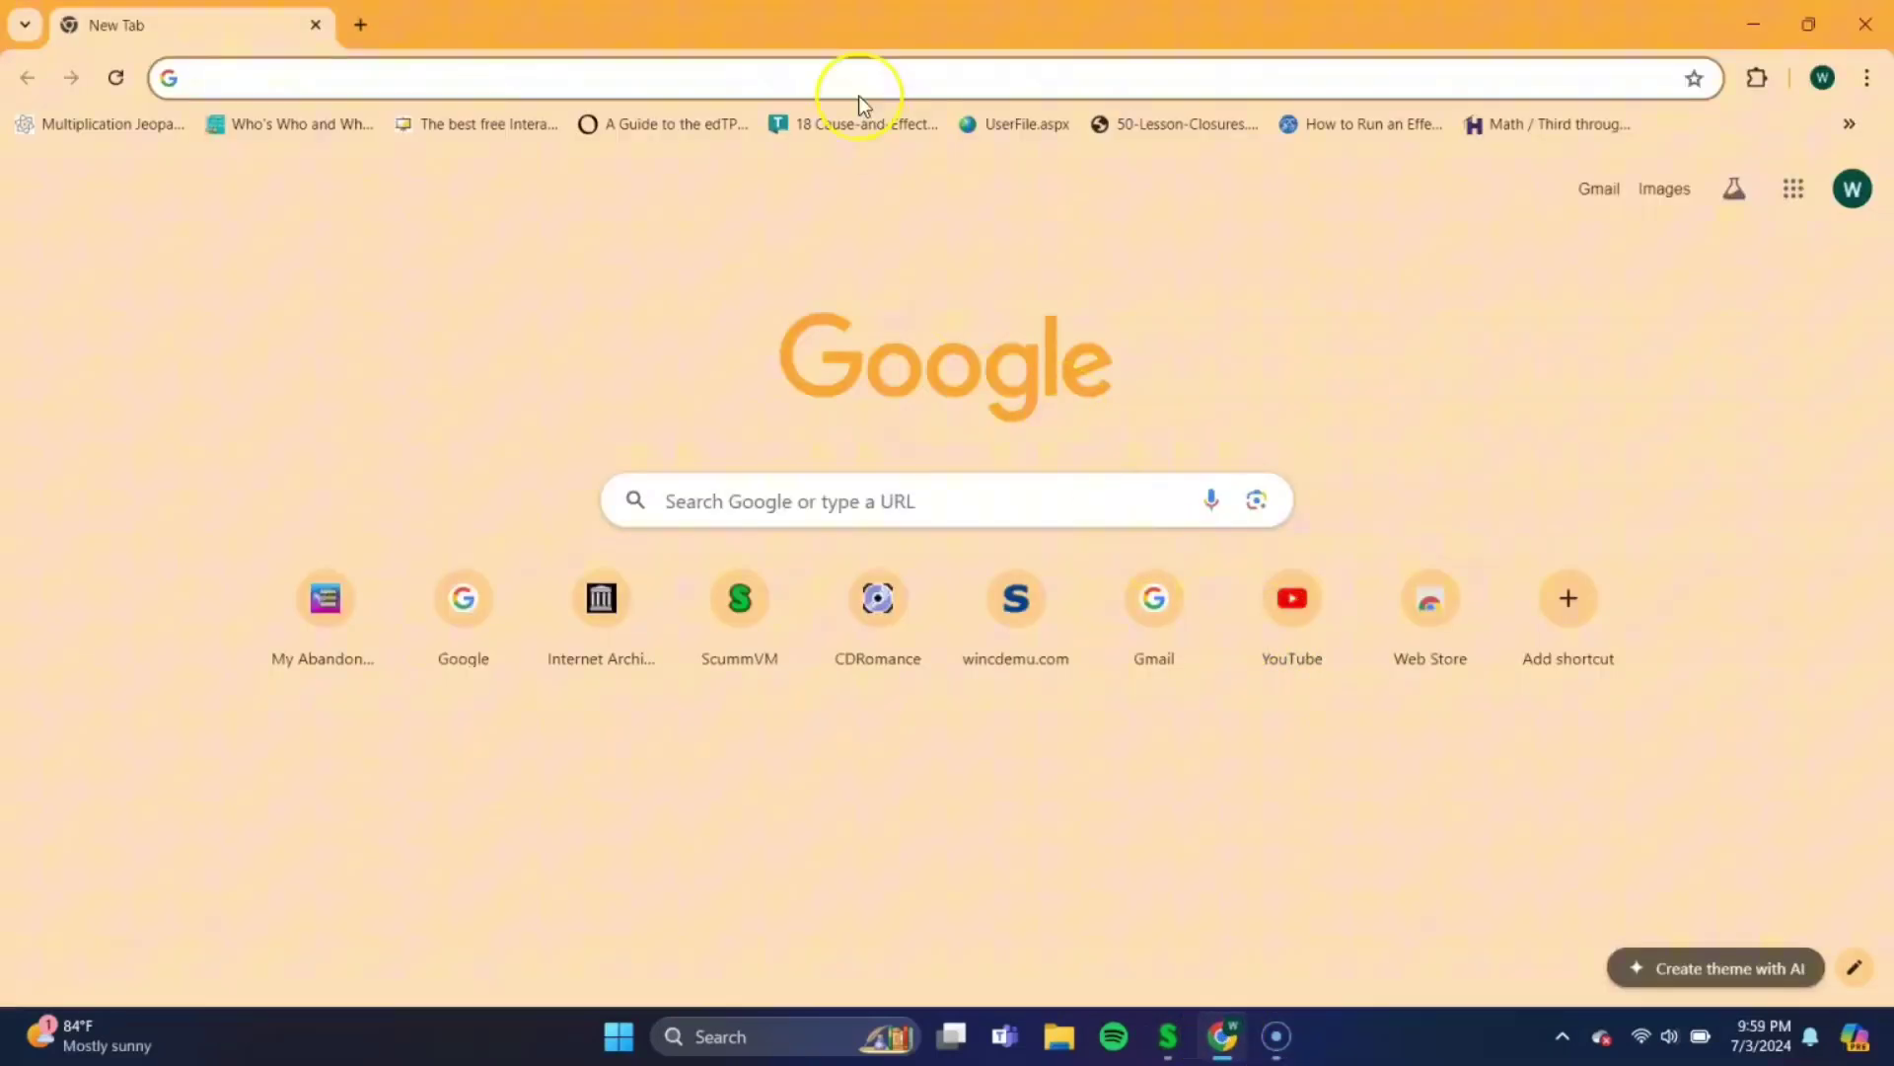
left_click(754, 79)
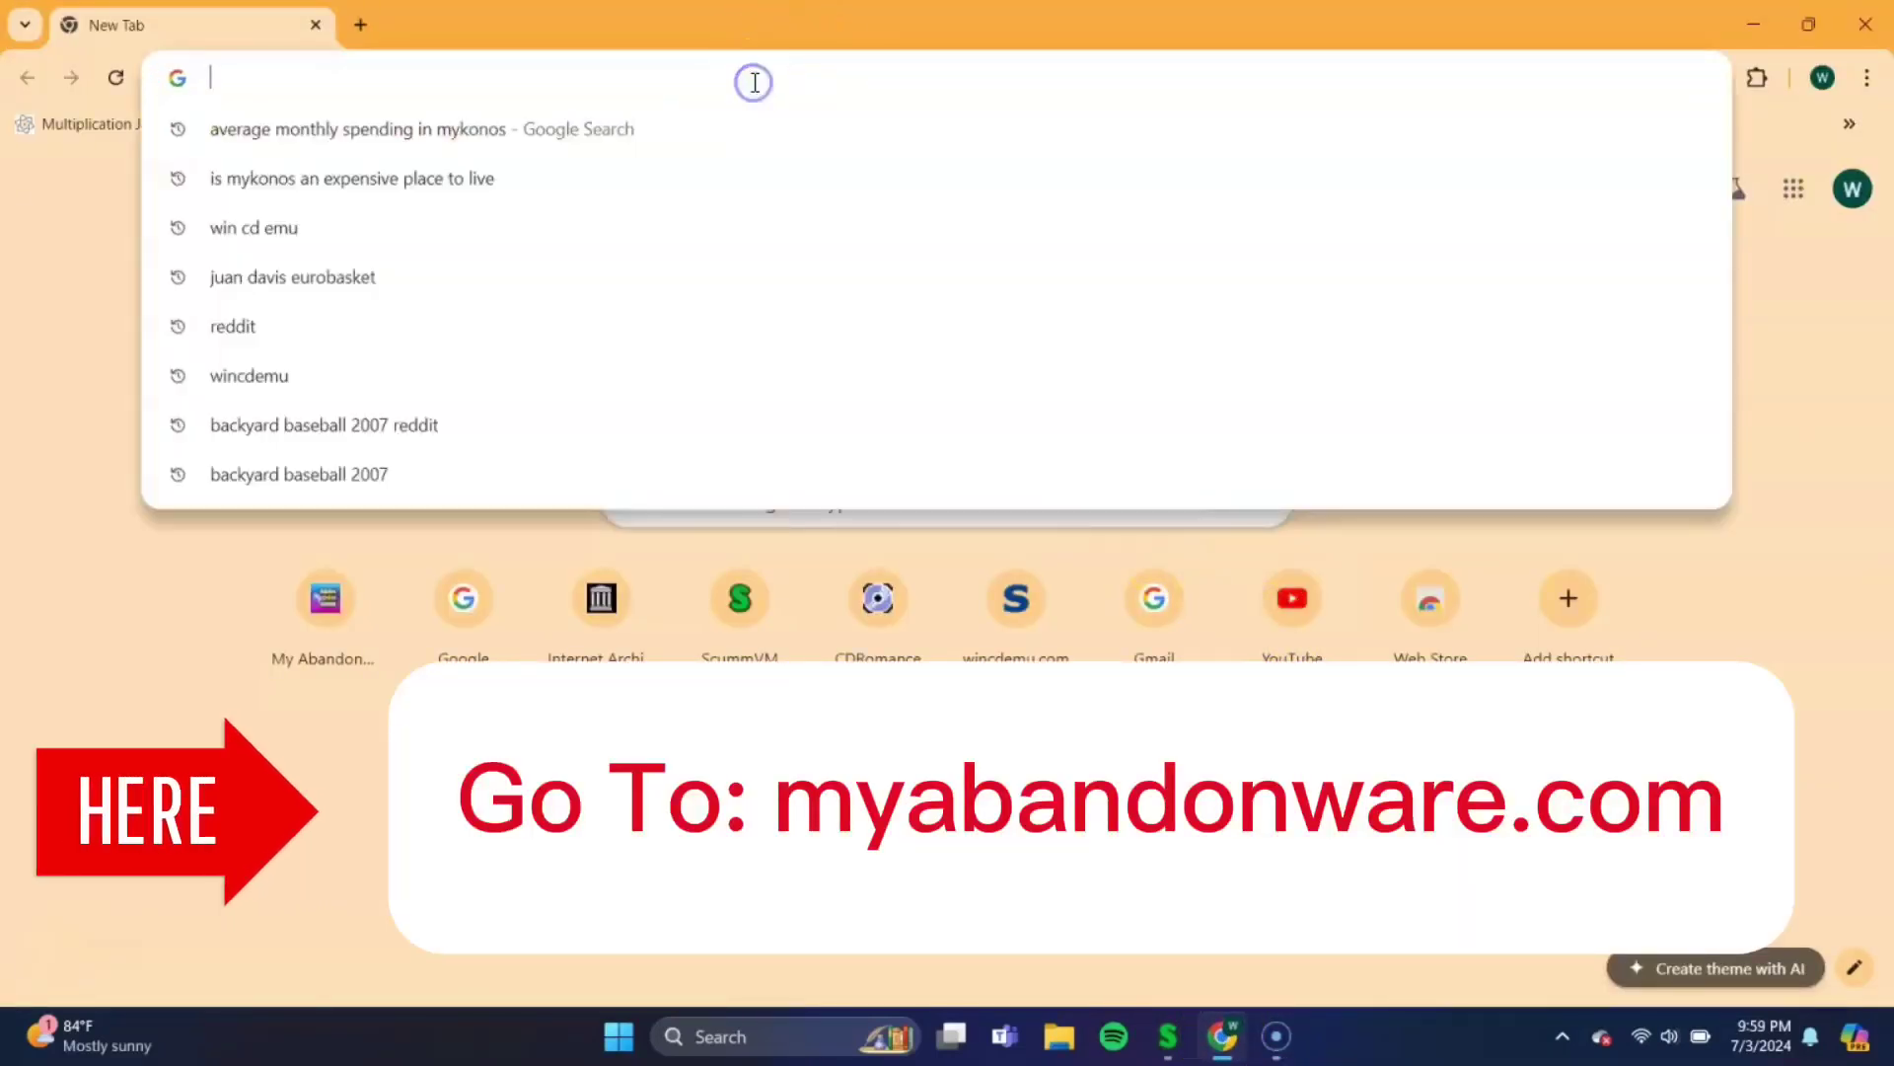
type("my")
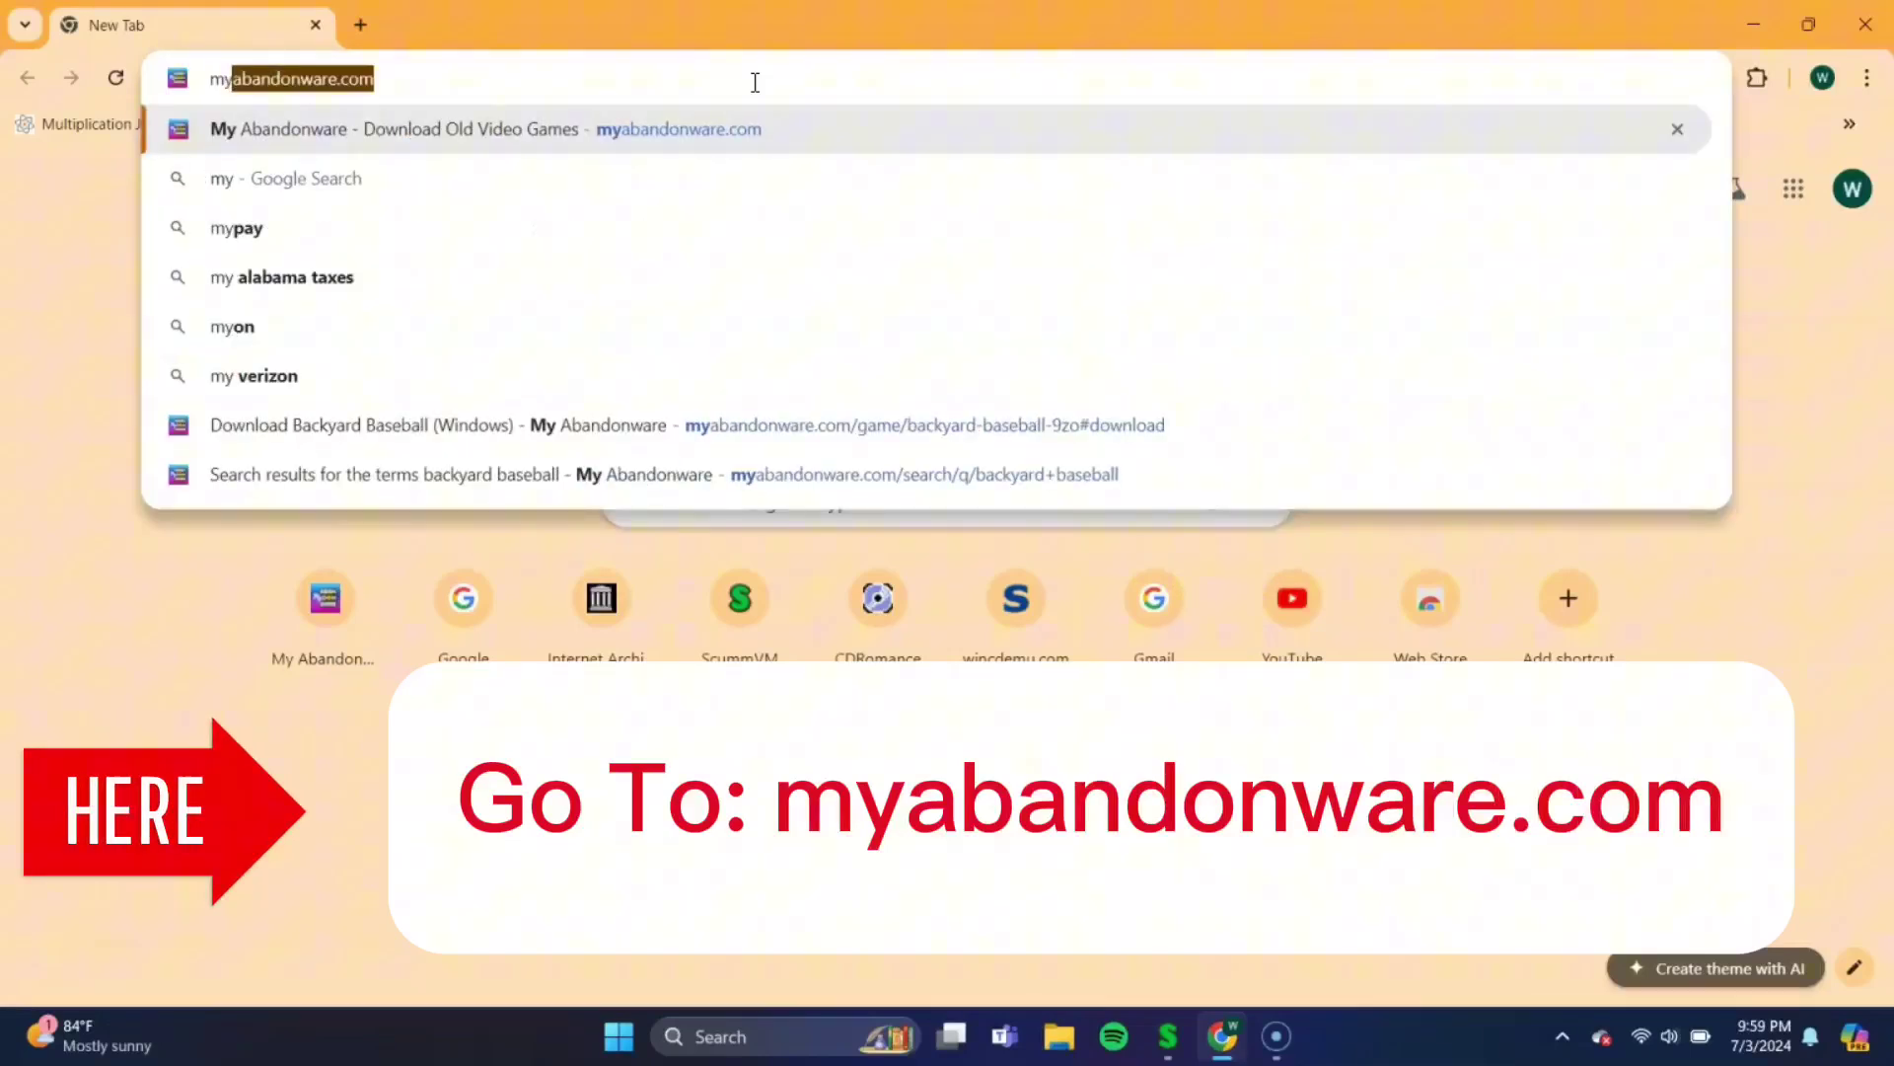
type("abando")
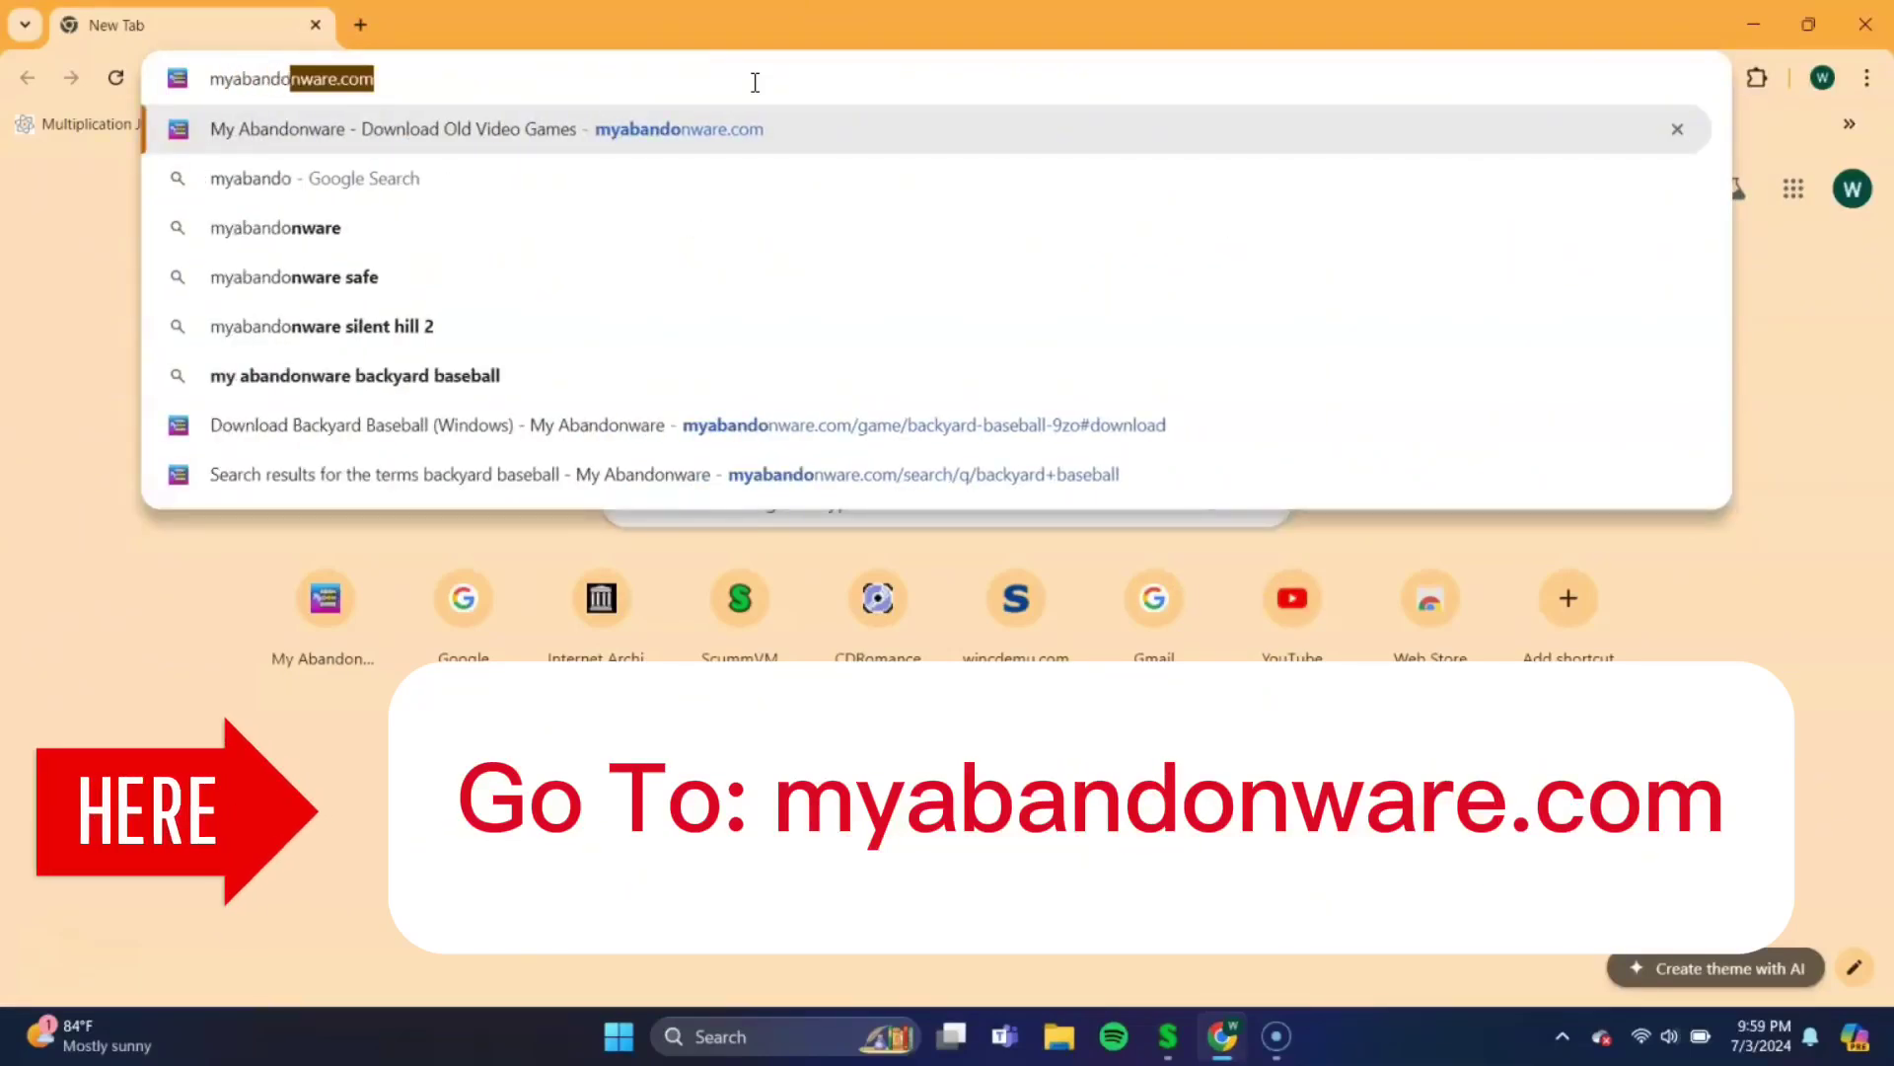
type("nware.com")
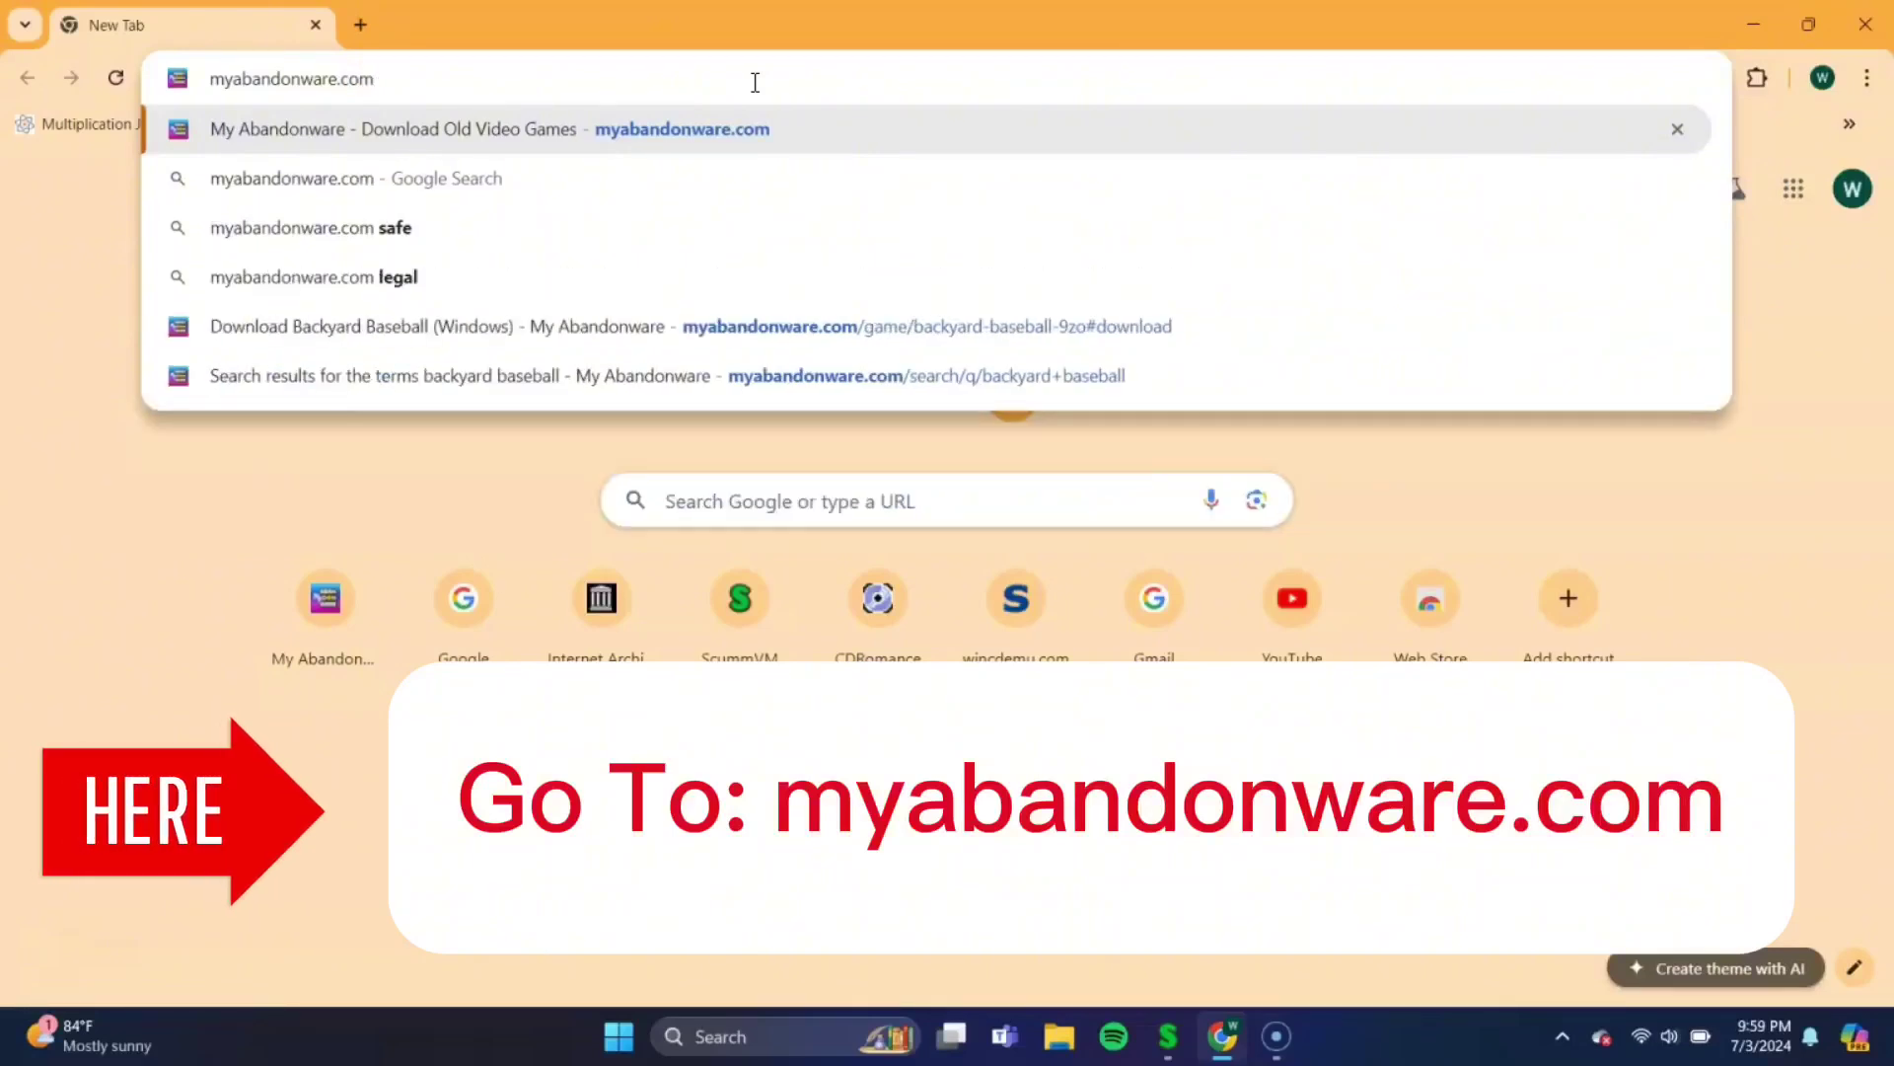
key("Return")
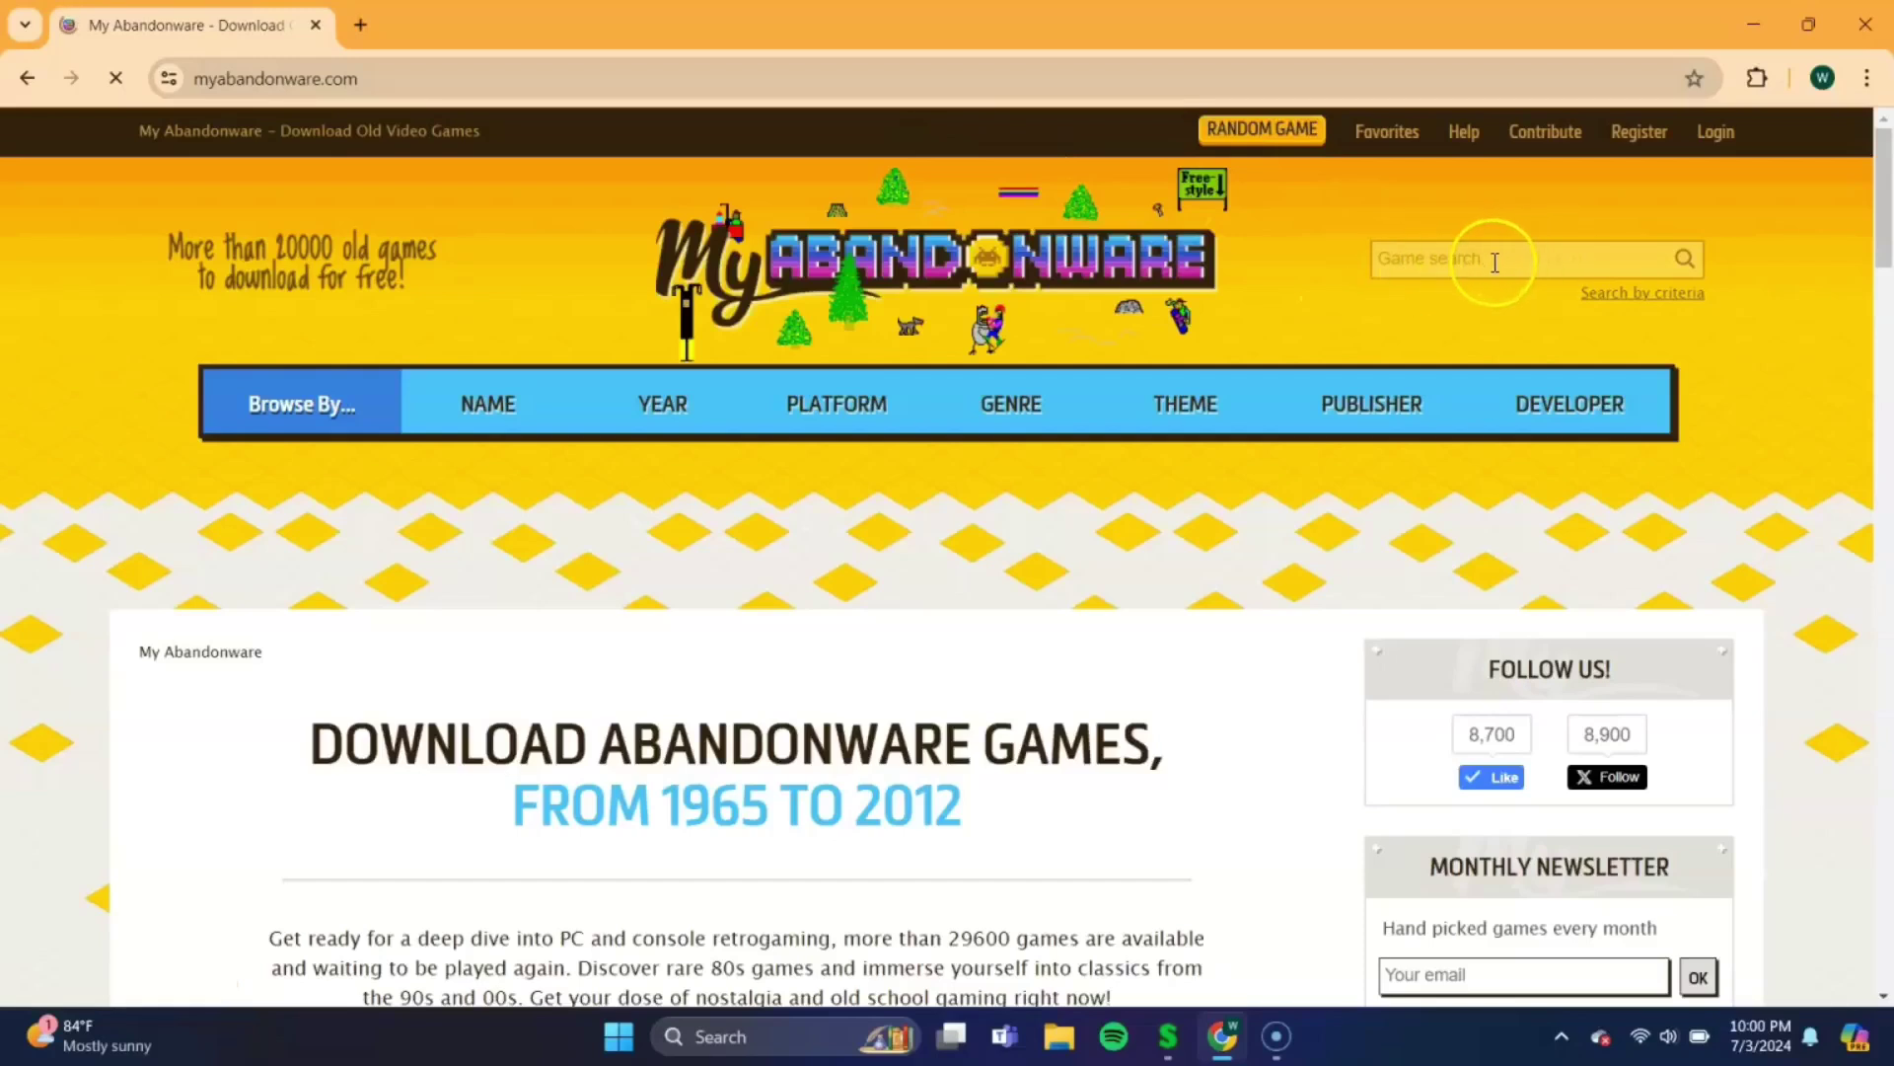
- Search My Abandonware for "backyard soccer" and bring the list of found games into view
left_click(1492, 262)
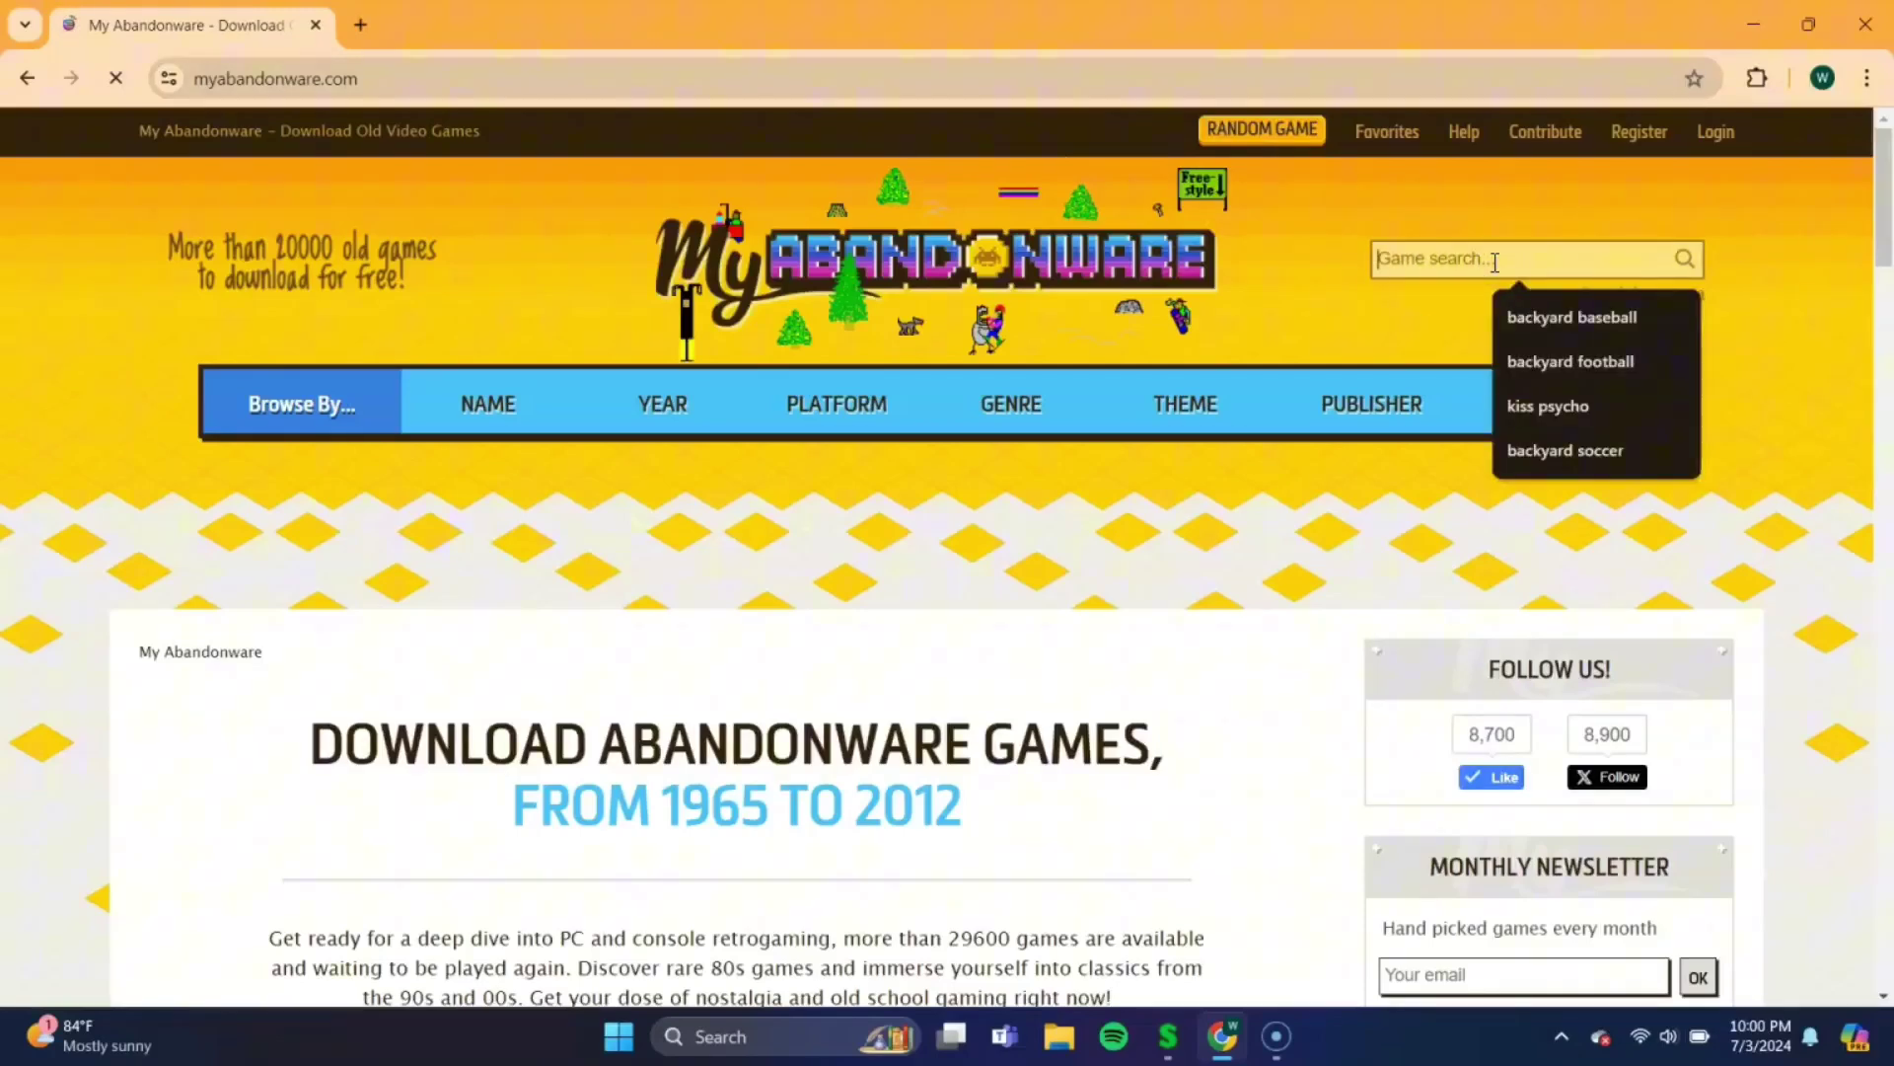
type("back")
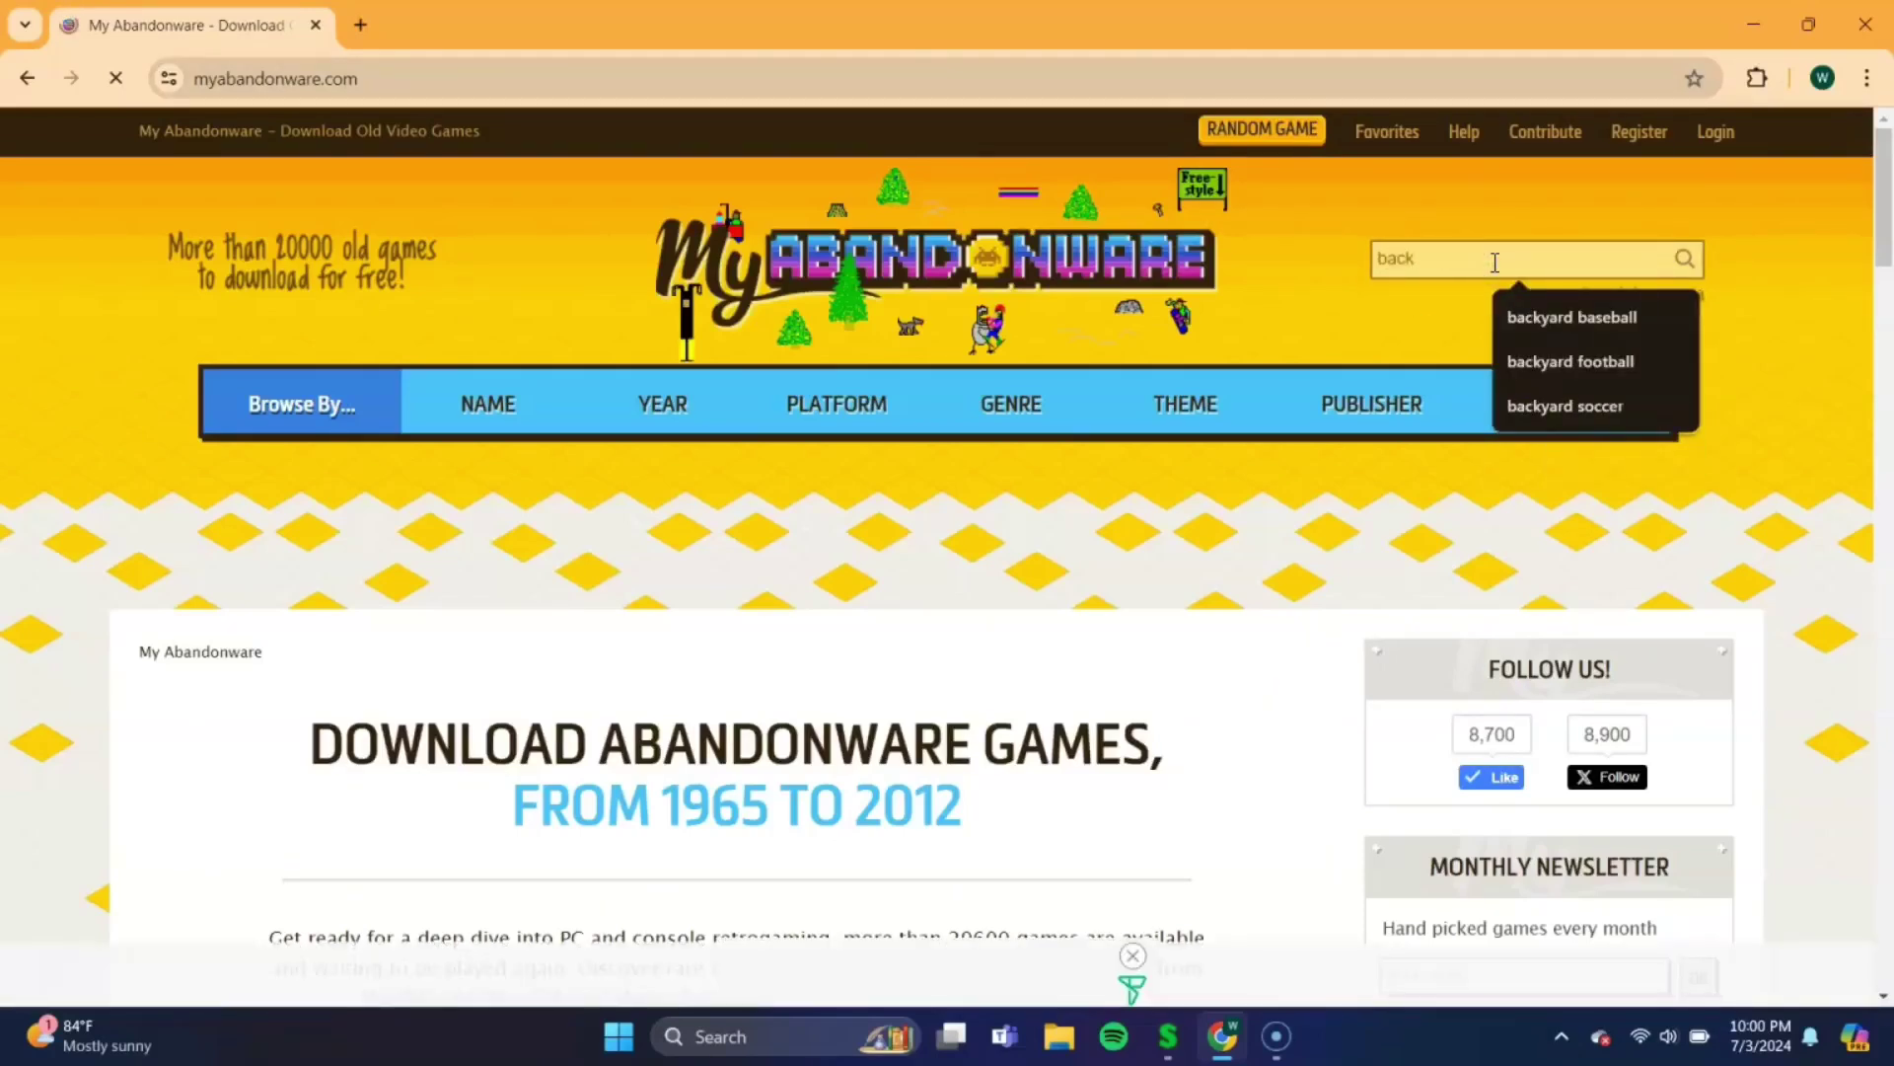
type("yard so")
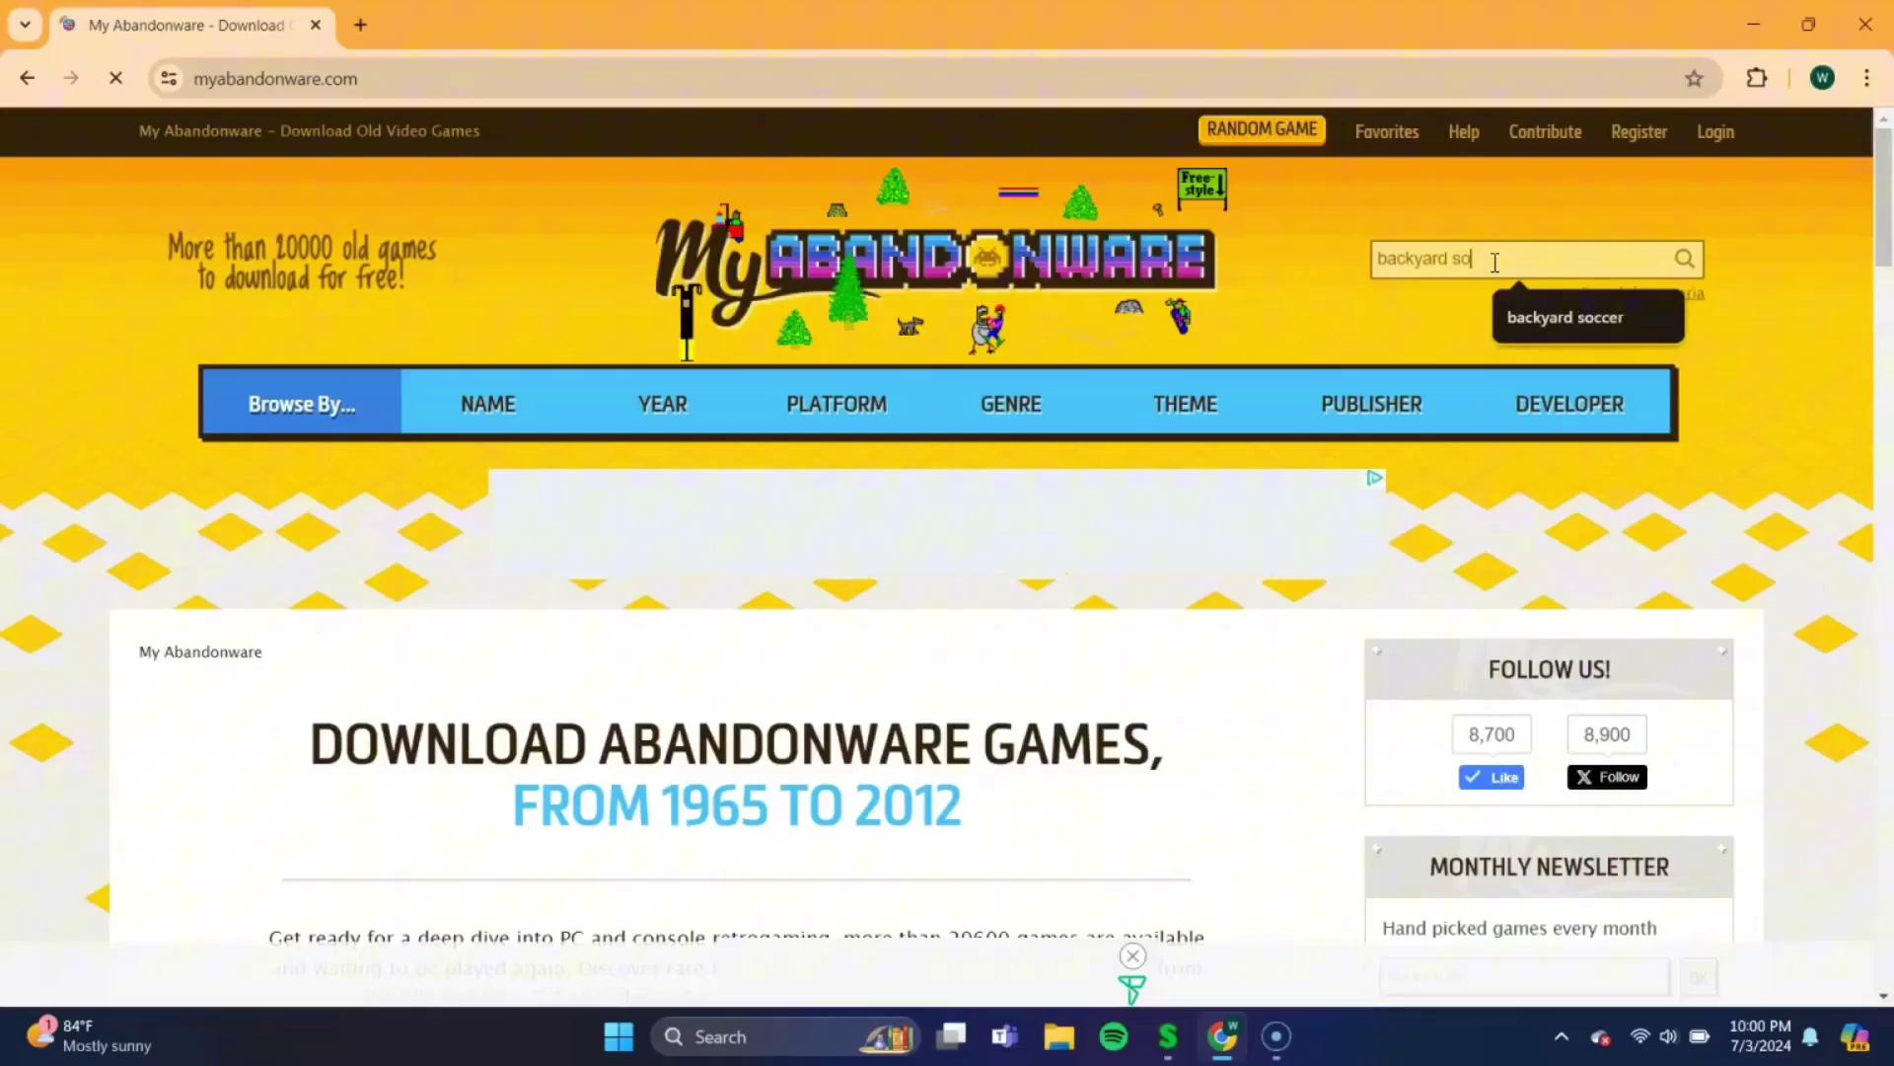
type("ccer")
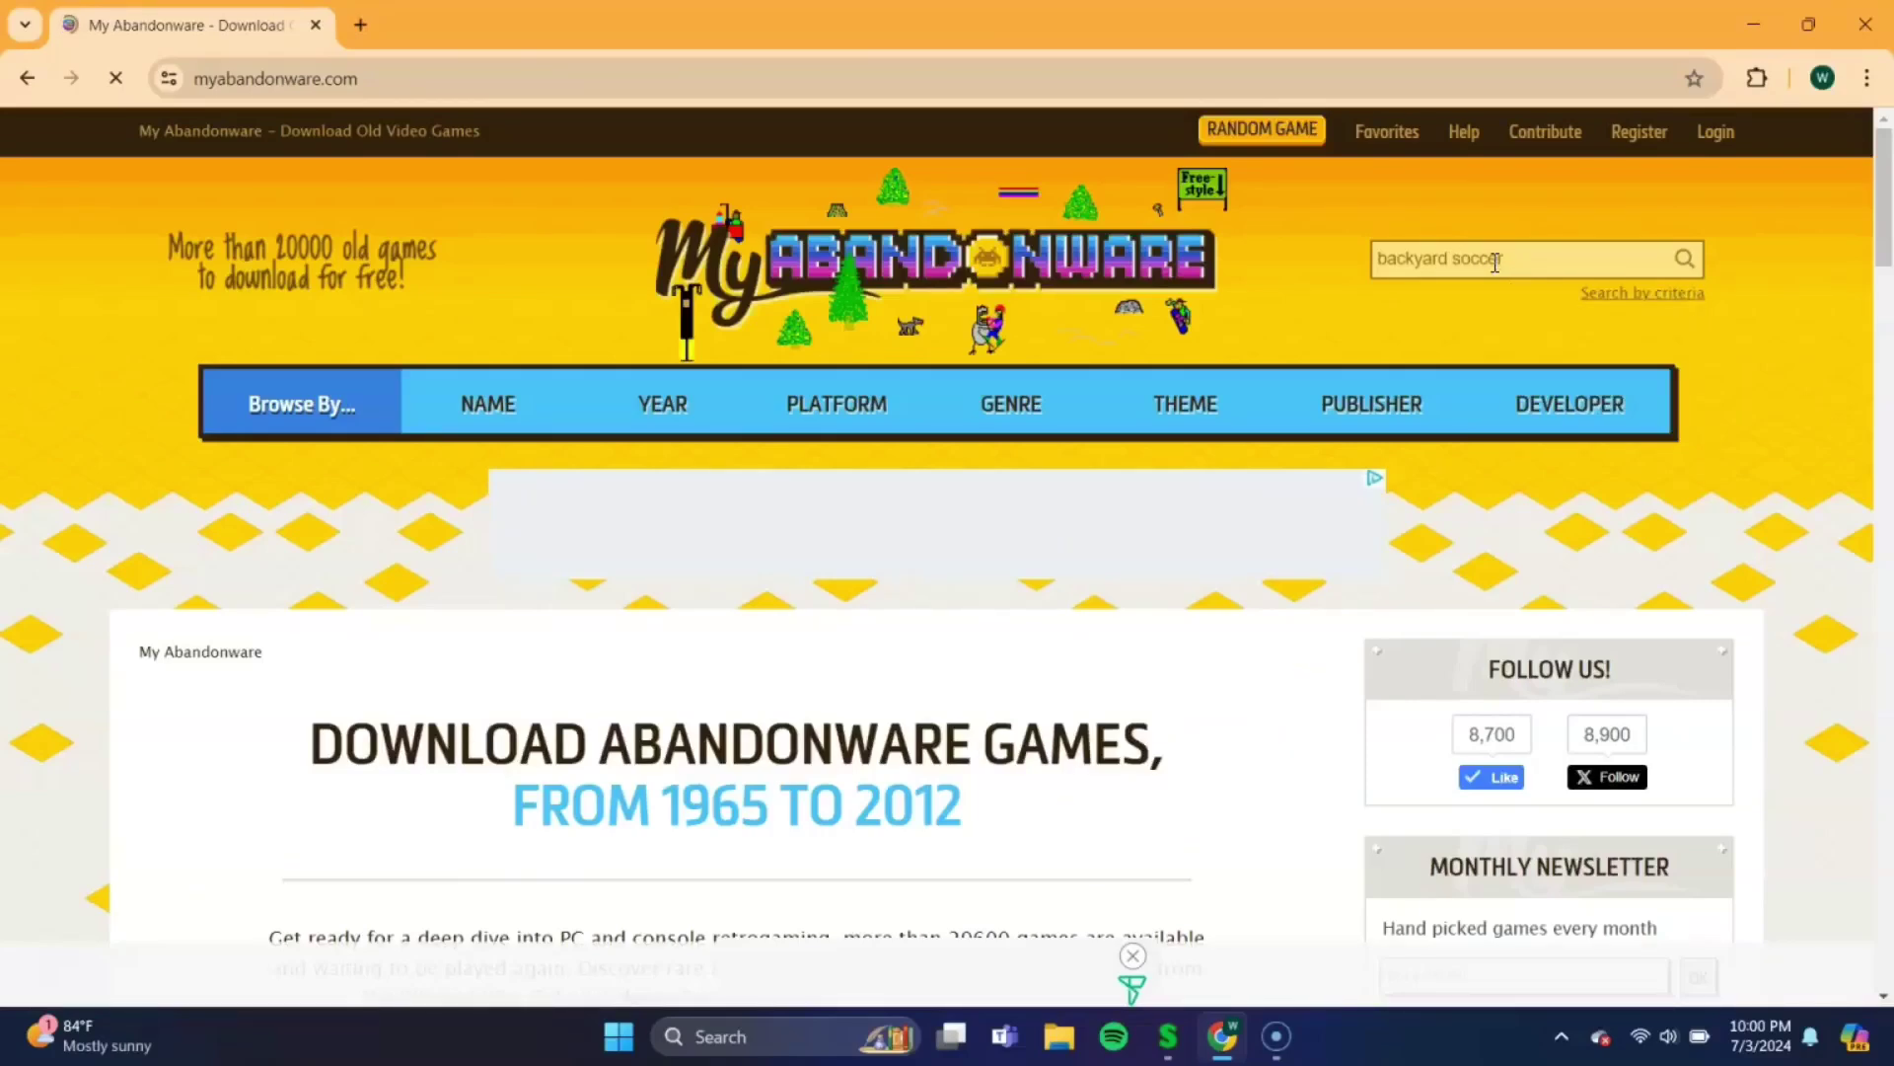
key("Return")
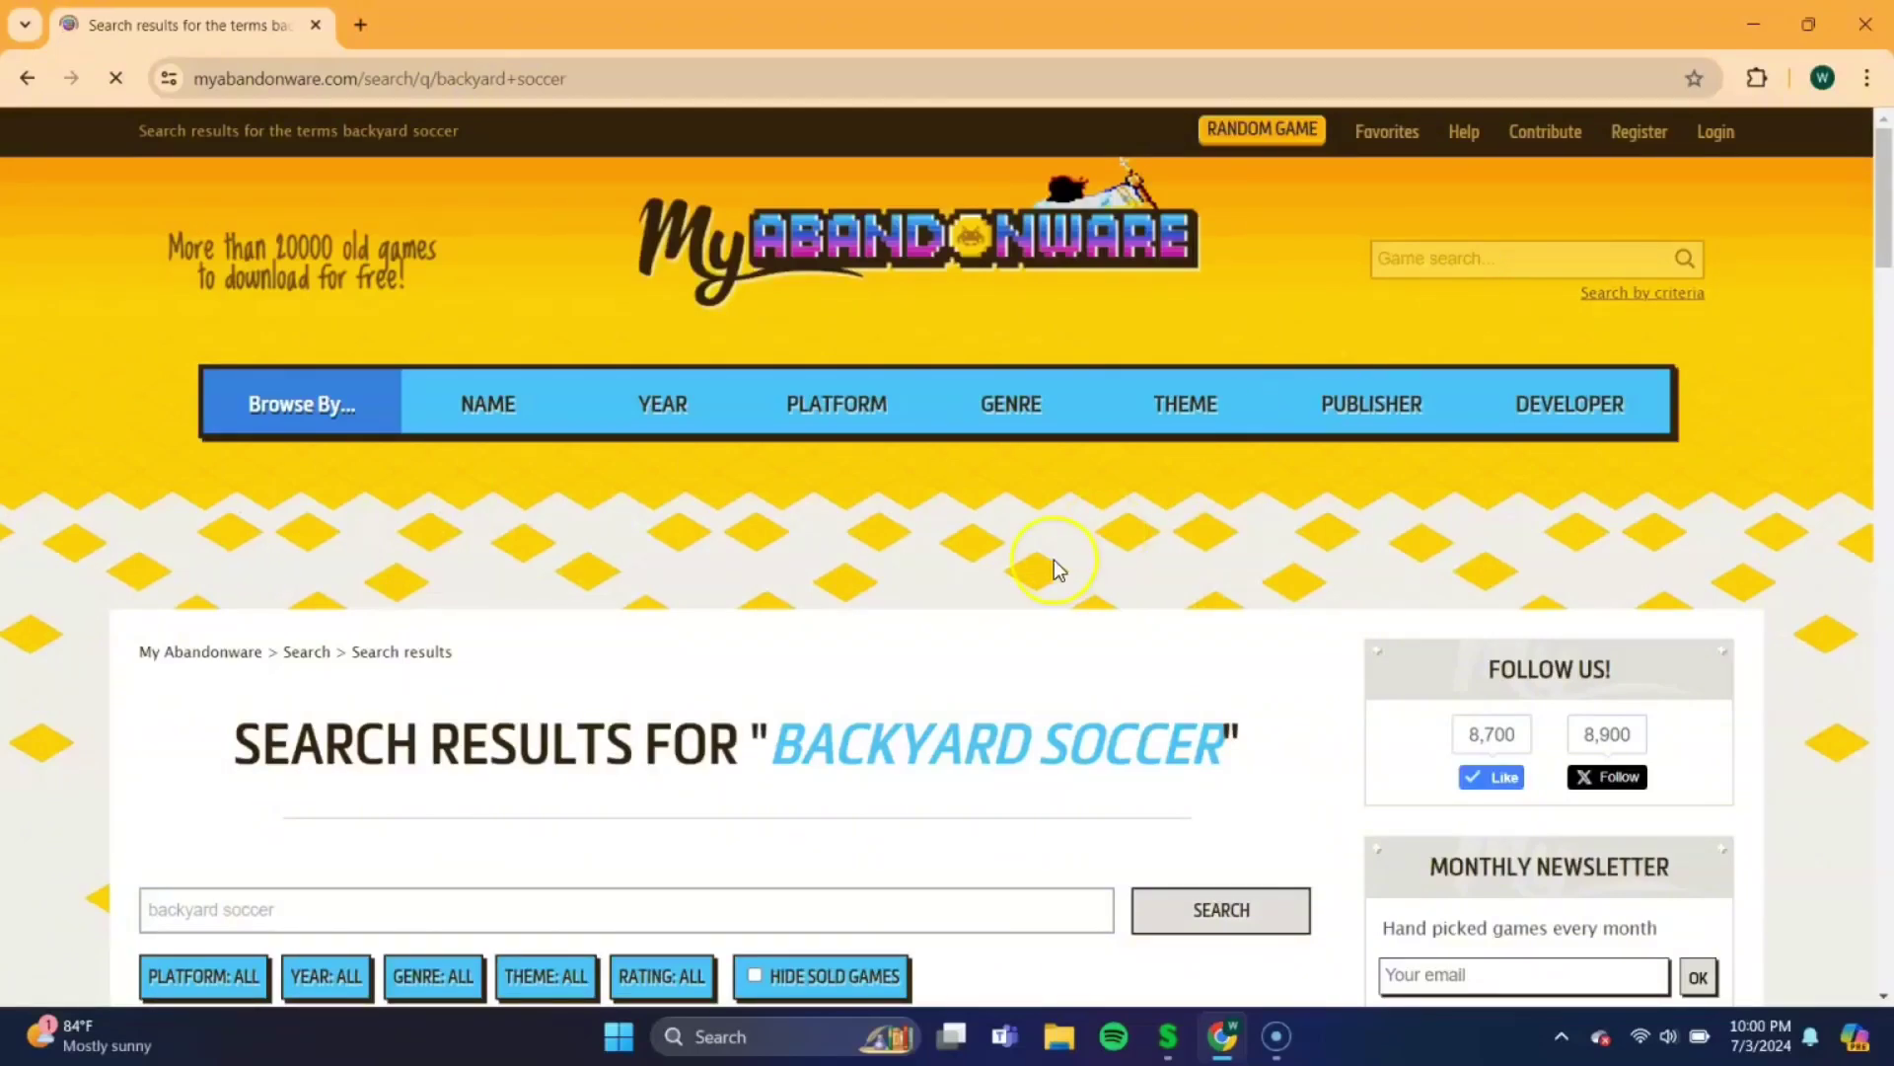
scroll(803, 643, "down", 5)
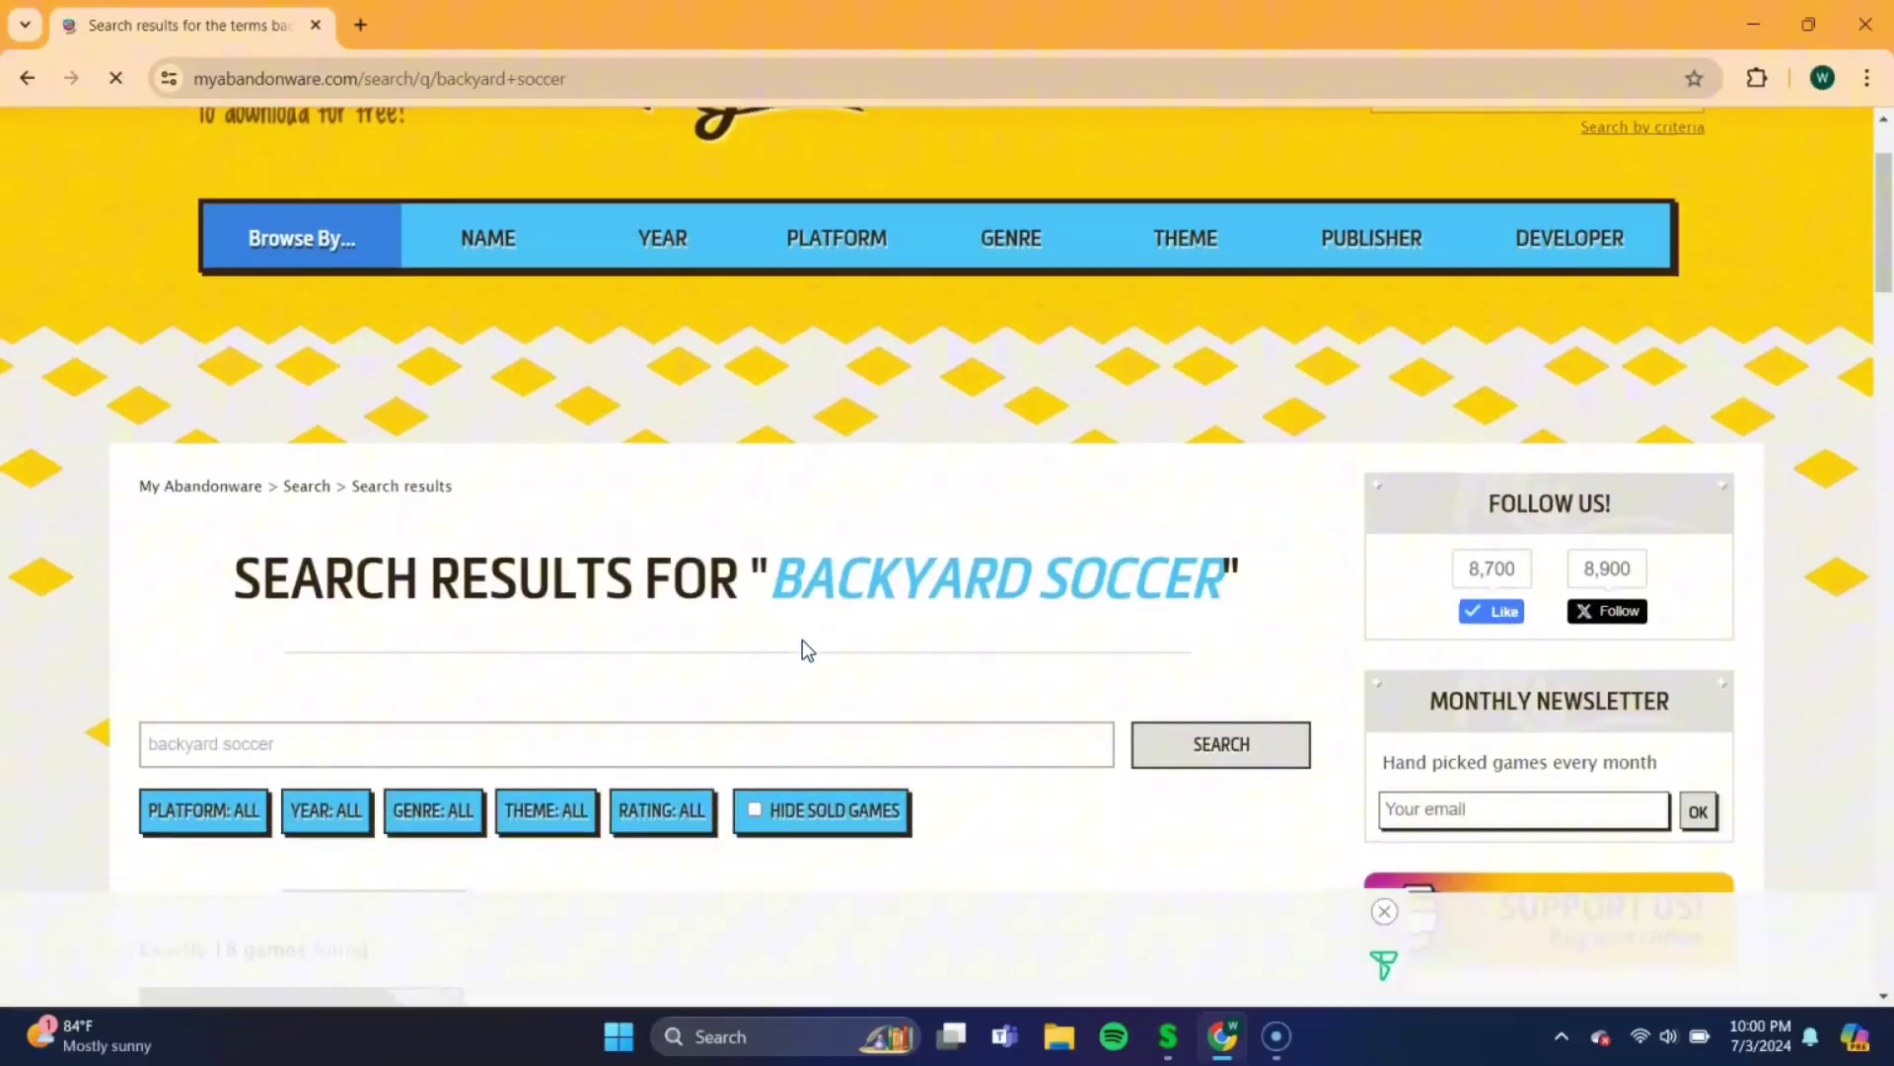
scroll(802, 640, "down", 3)
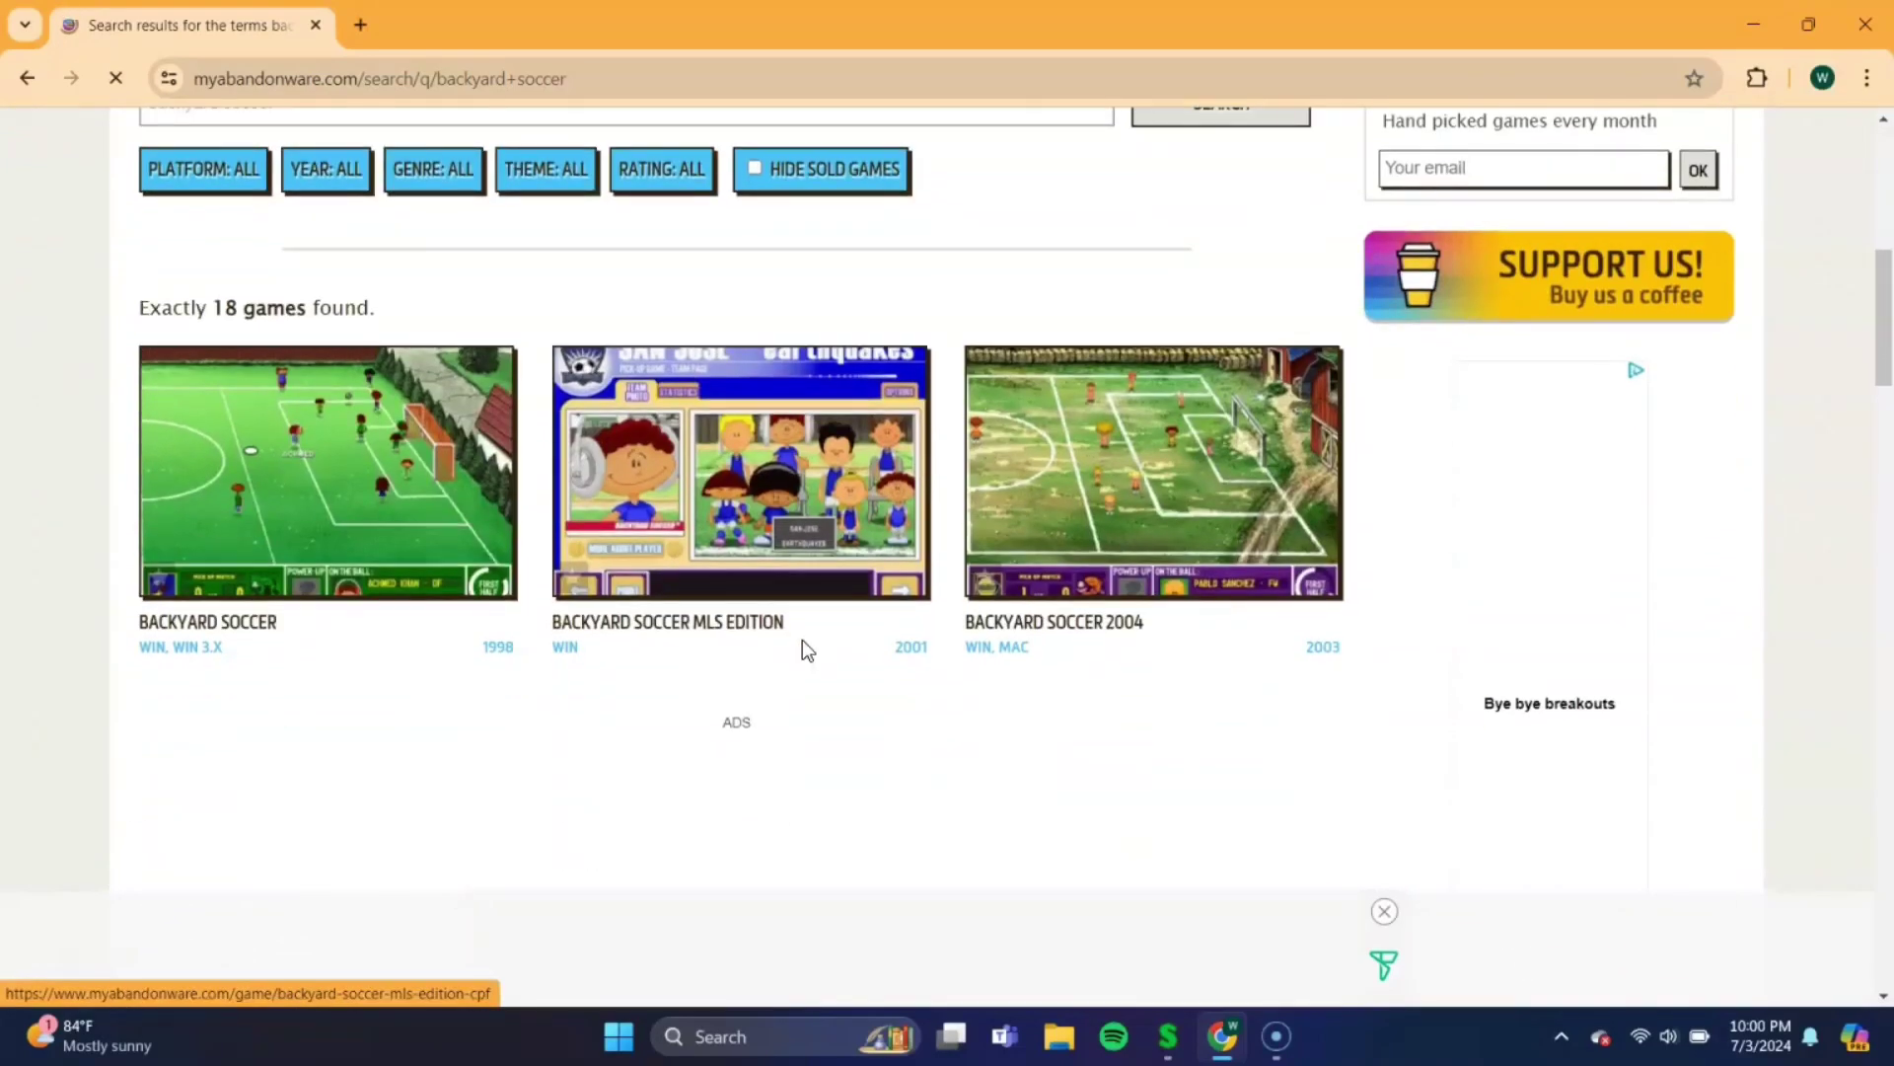
- Open the Backyard Soccer MLS Edition page from the search results and go to its download section
left_click(733, 639)
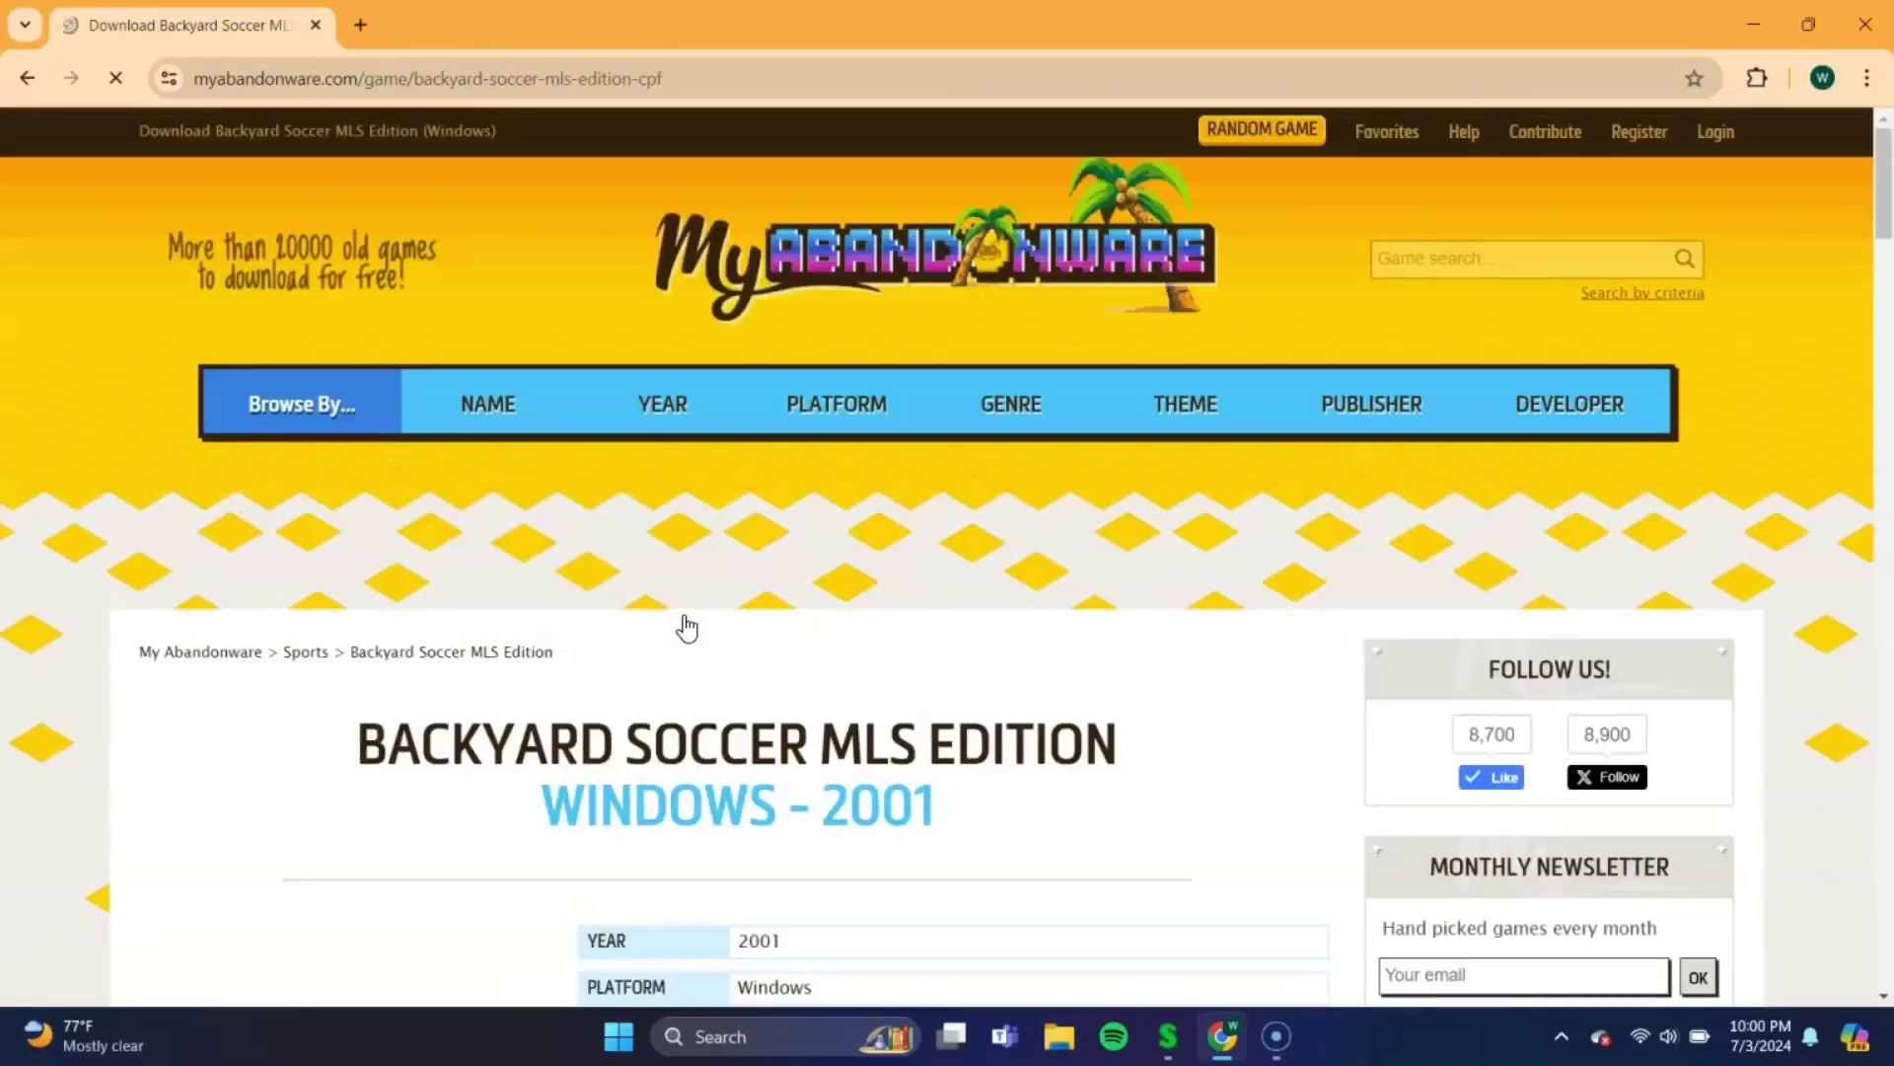
scroll(686, 628, "down", 3)
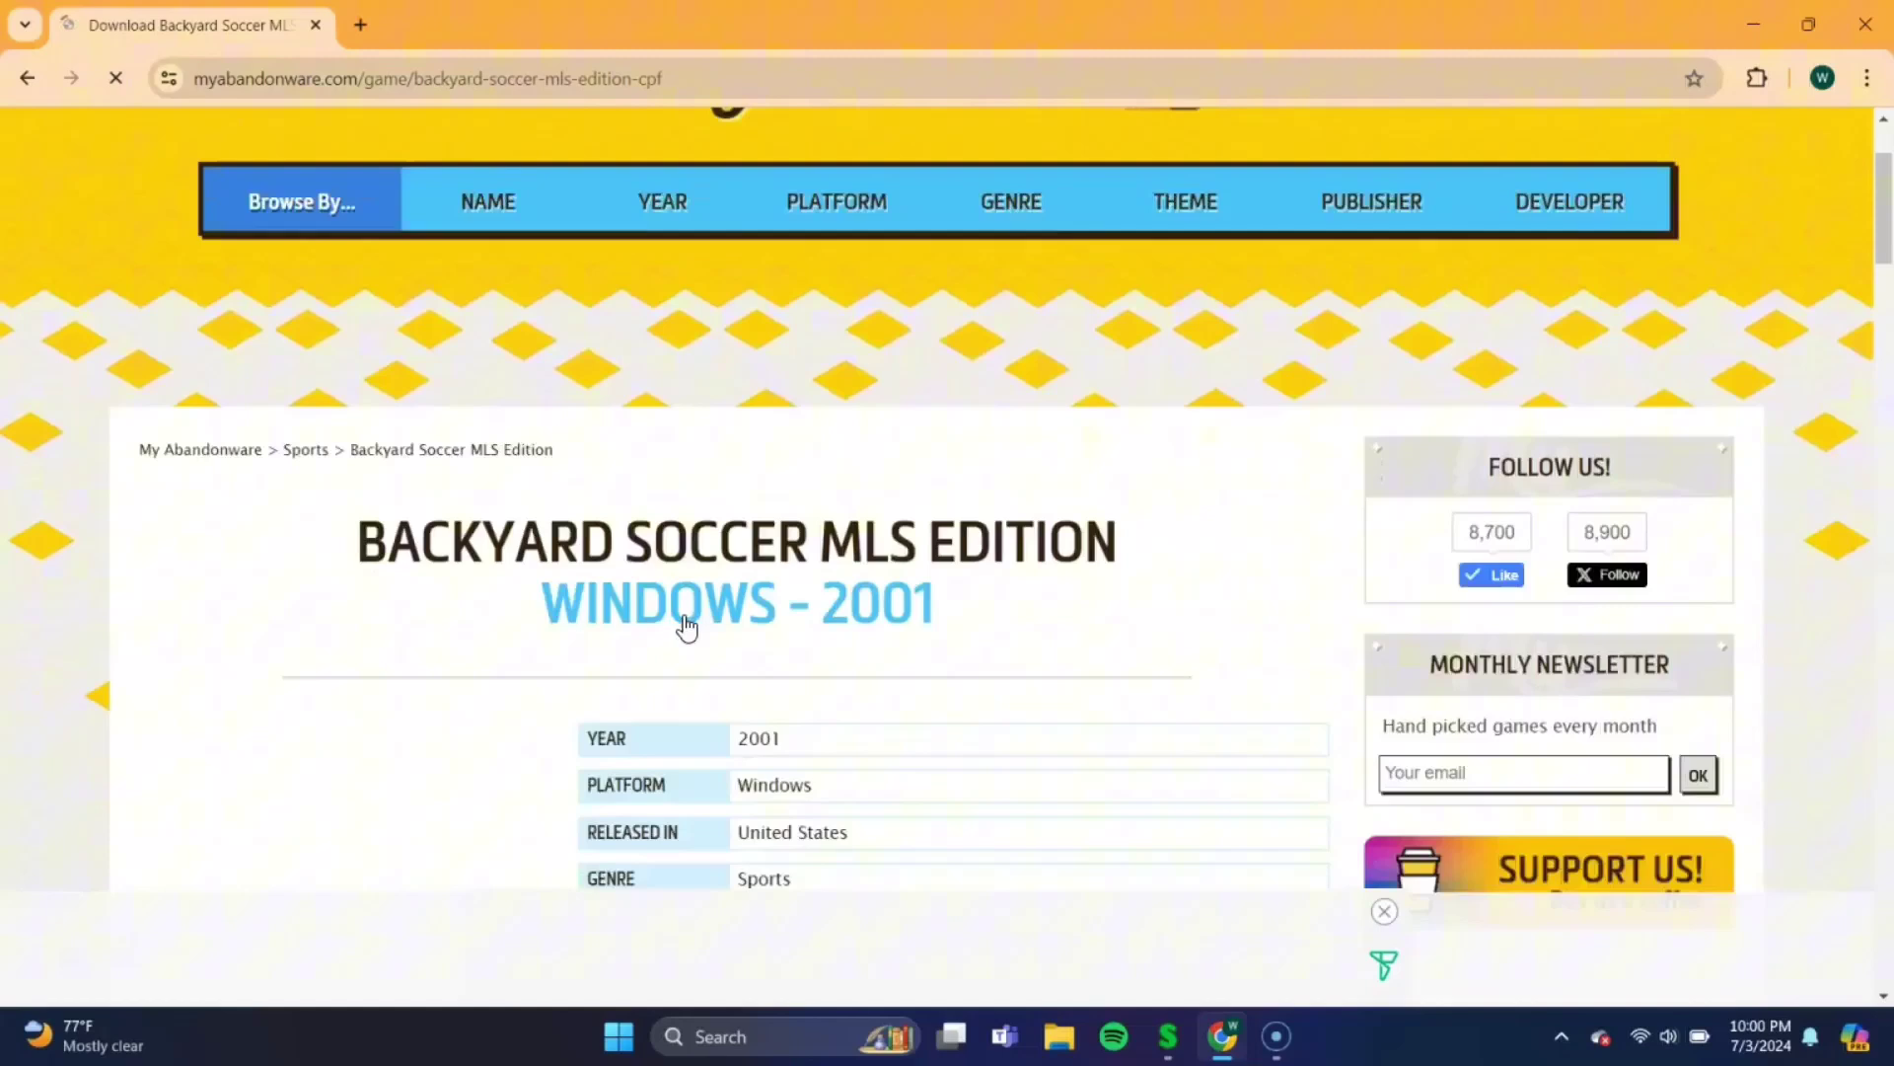
scroll(686, 627, "down", 7)
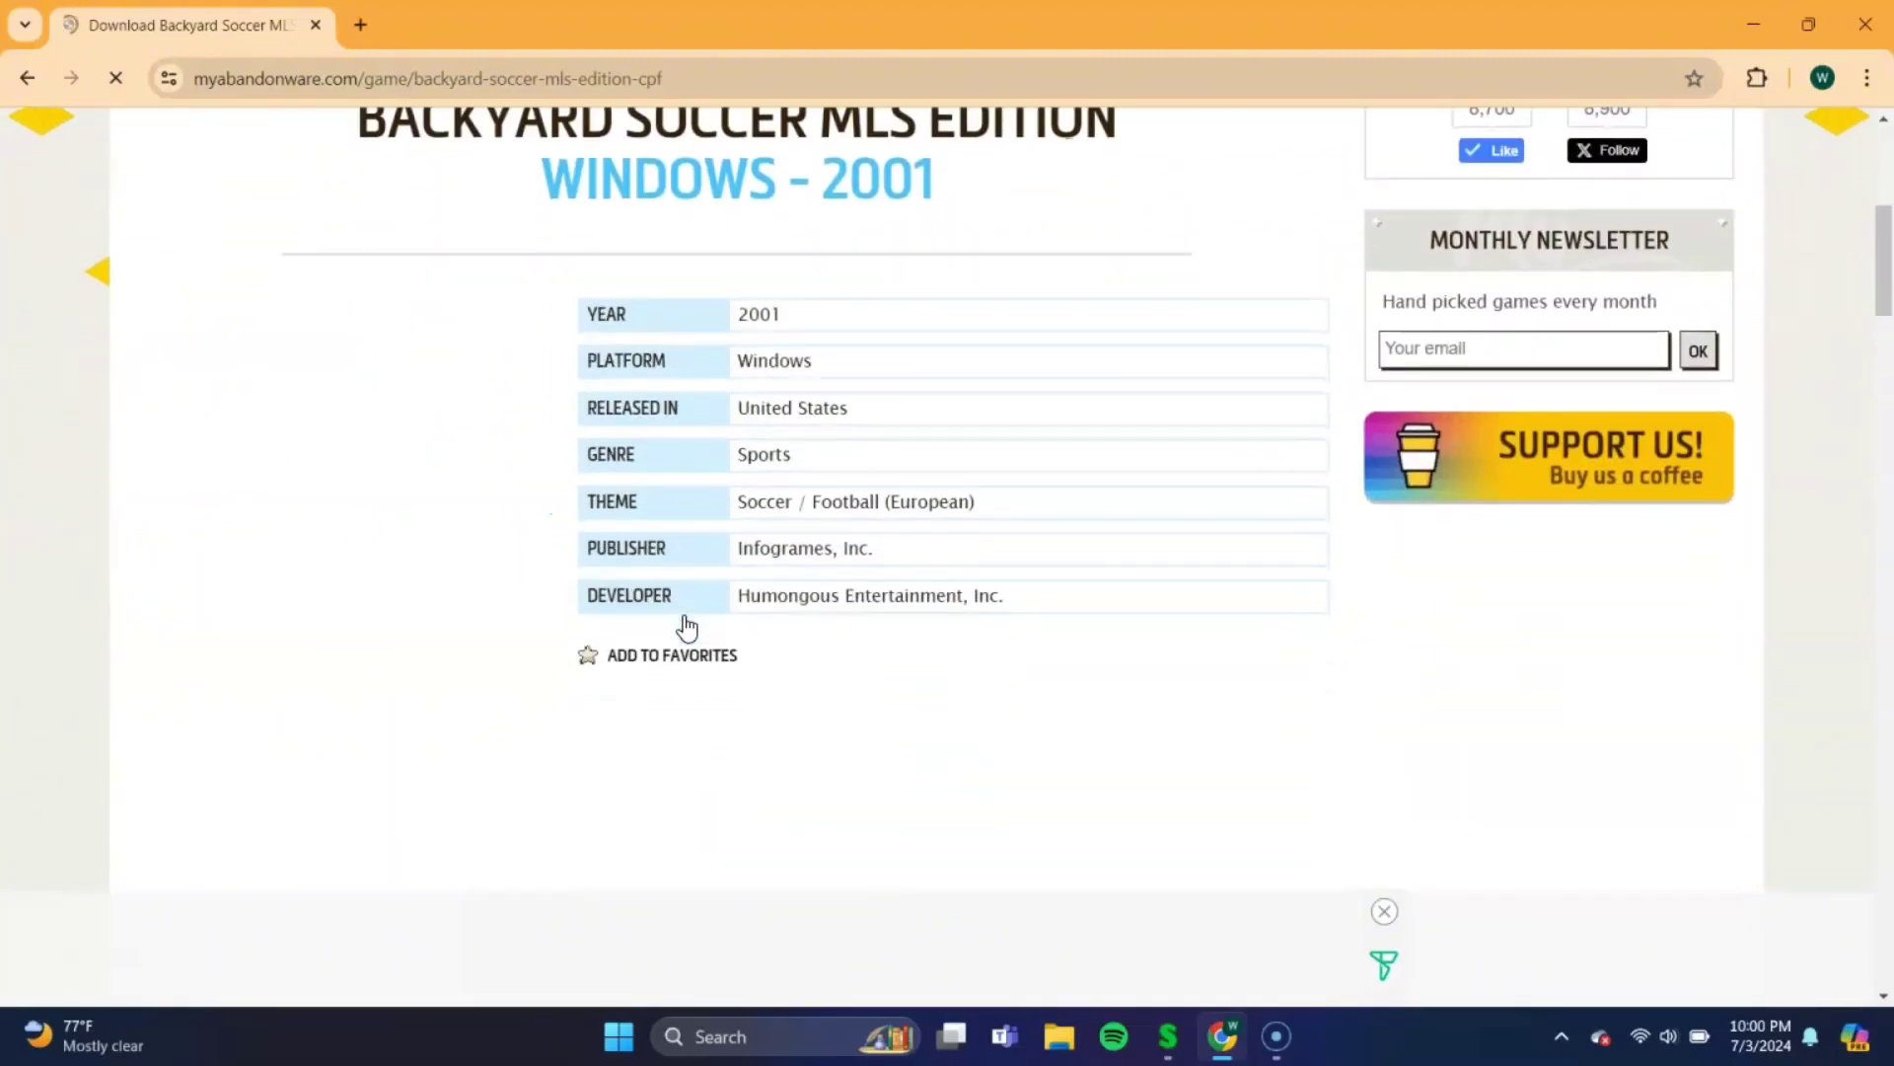
scroll(687, 627, "down", 2)
left_click(824, 642)
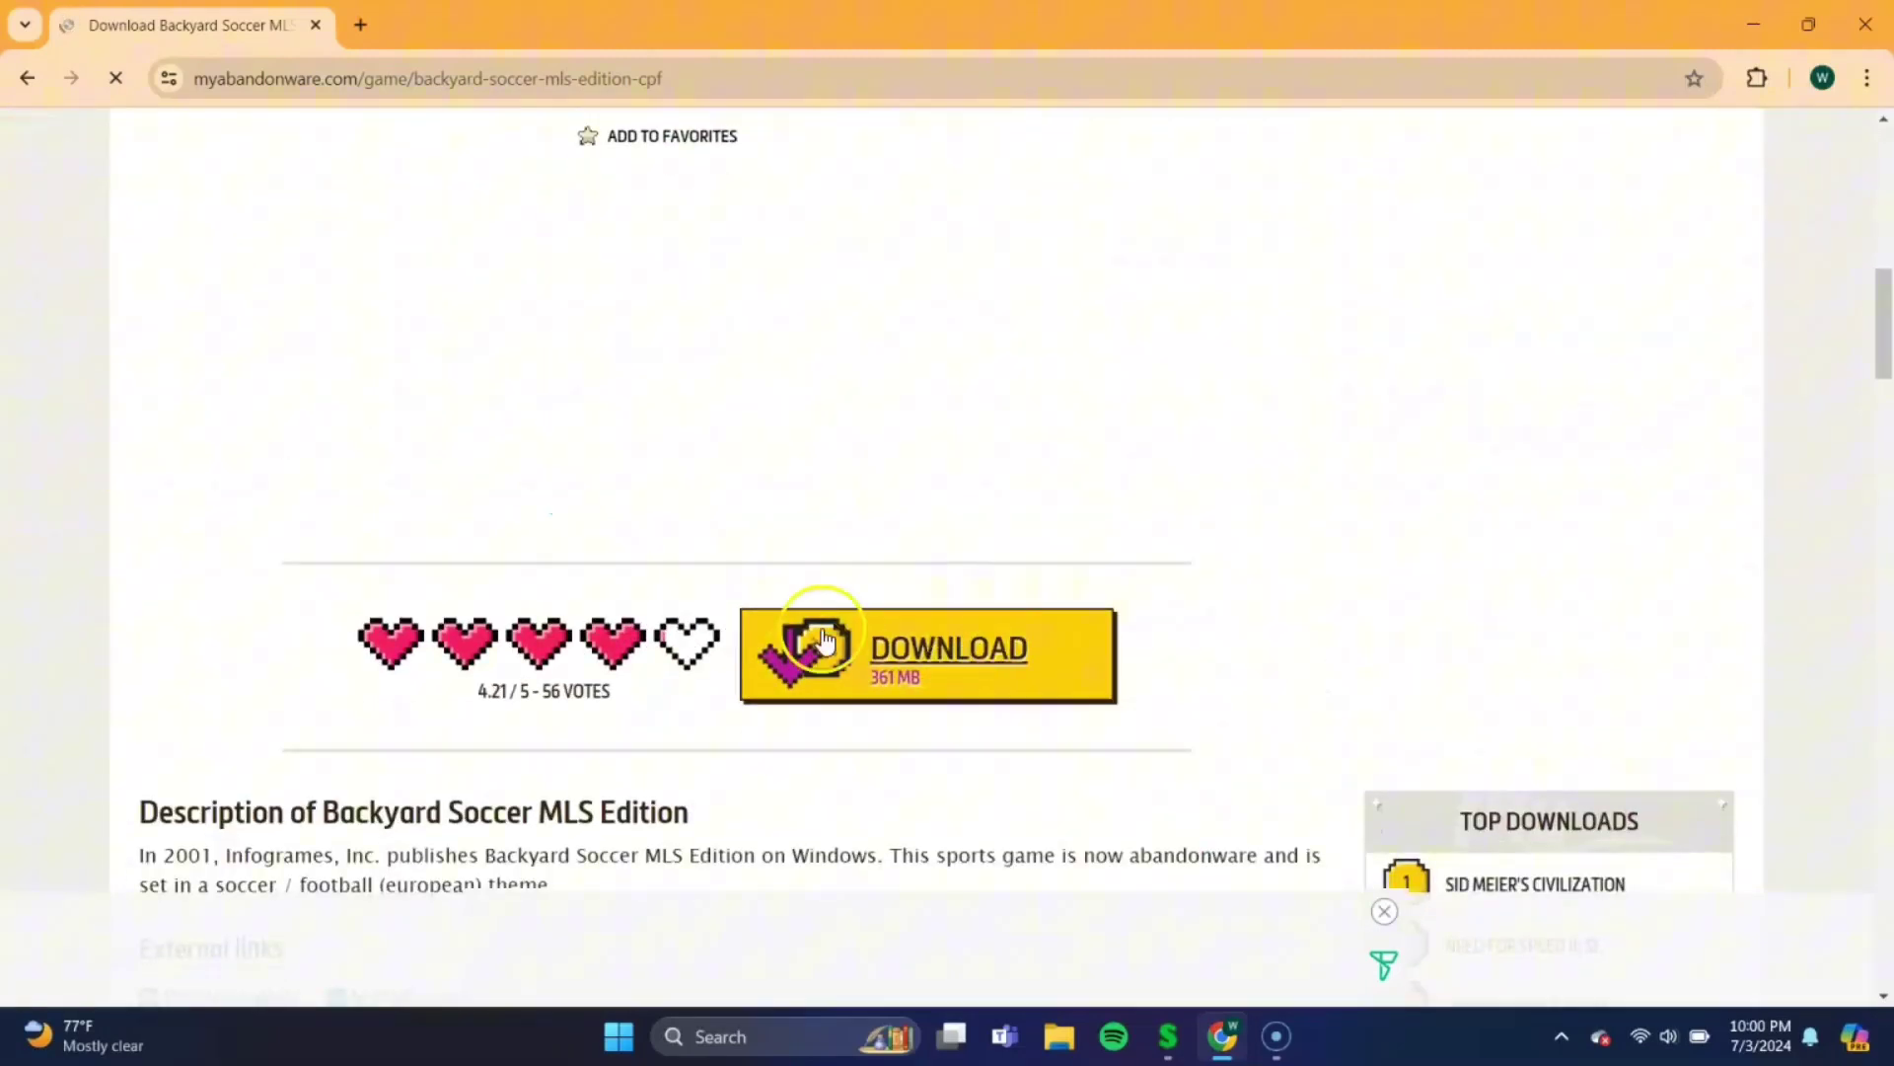
left_click(915, 661)
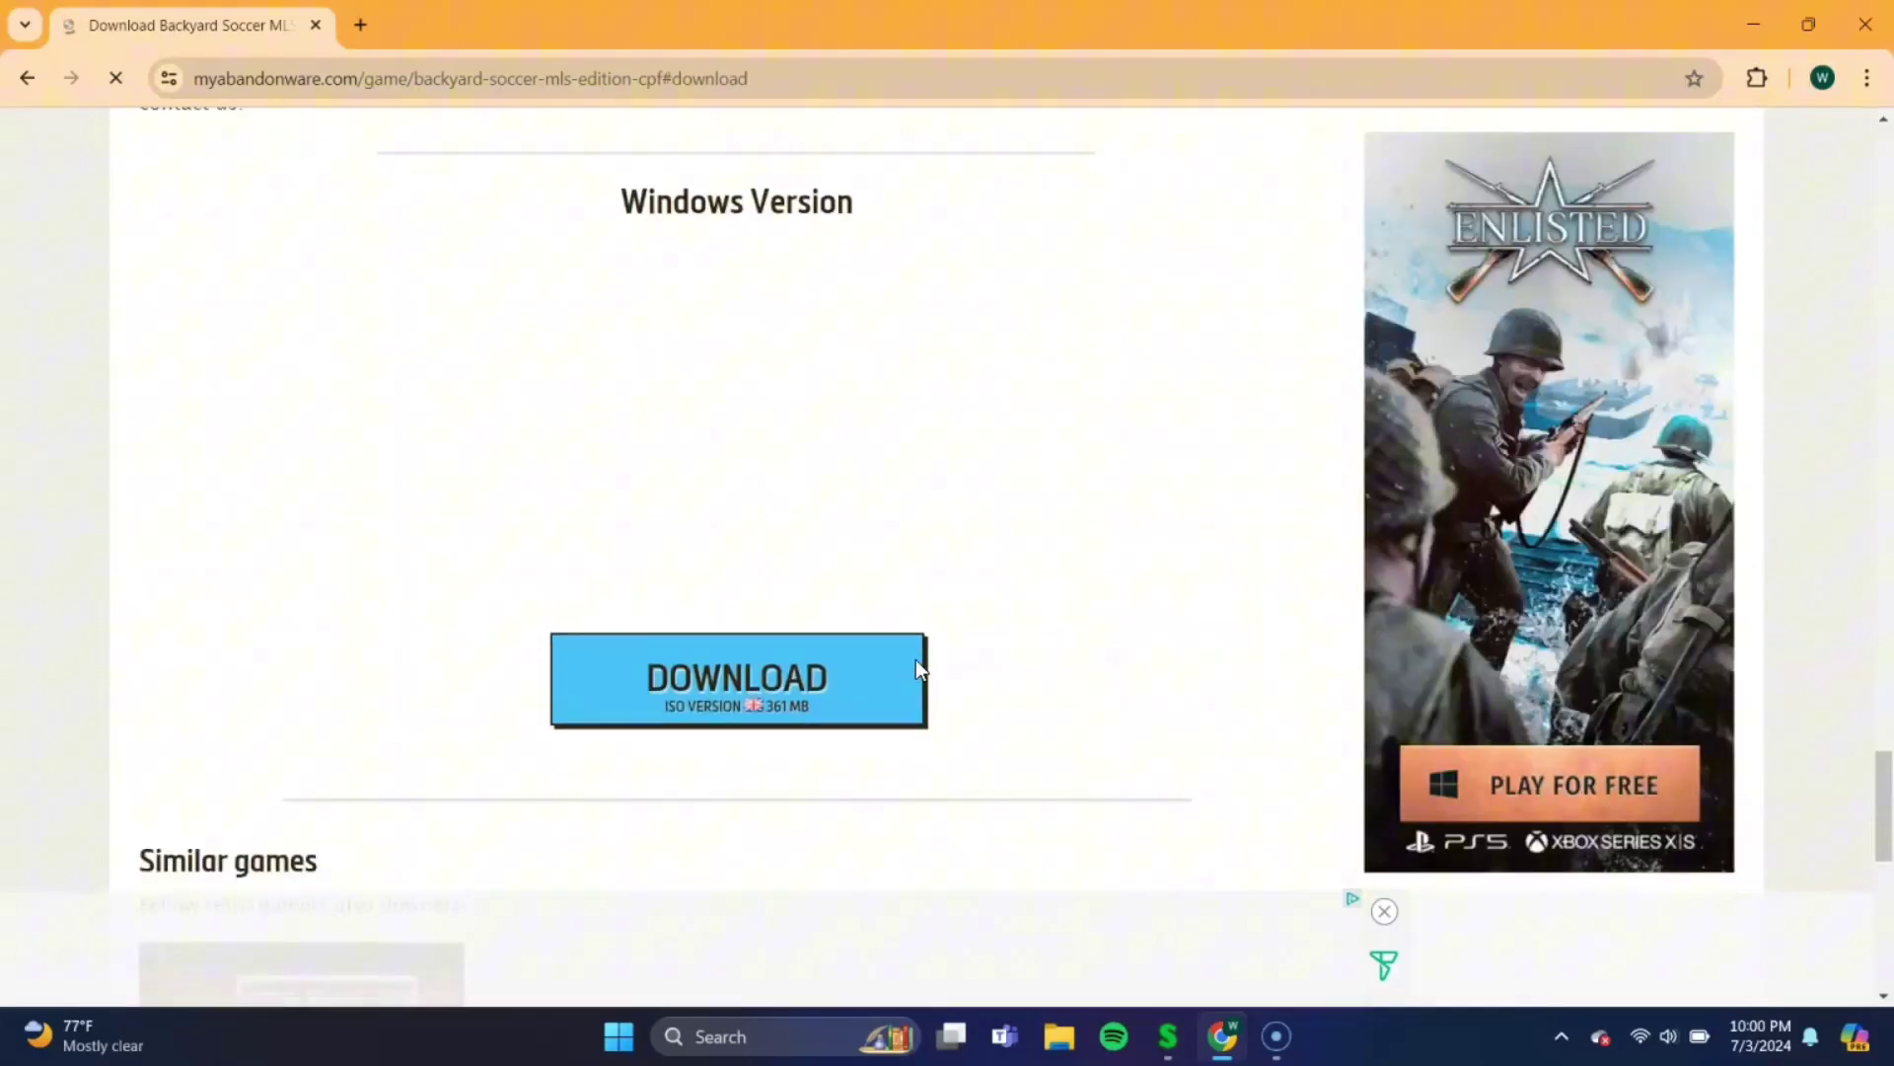
- Download the 361 MB ISO version of Backyard Soccer MLS Edition for Windows
left_click(722, 656)
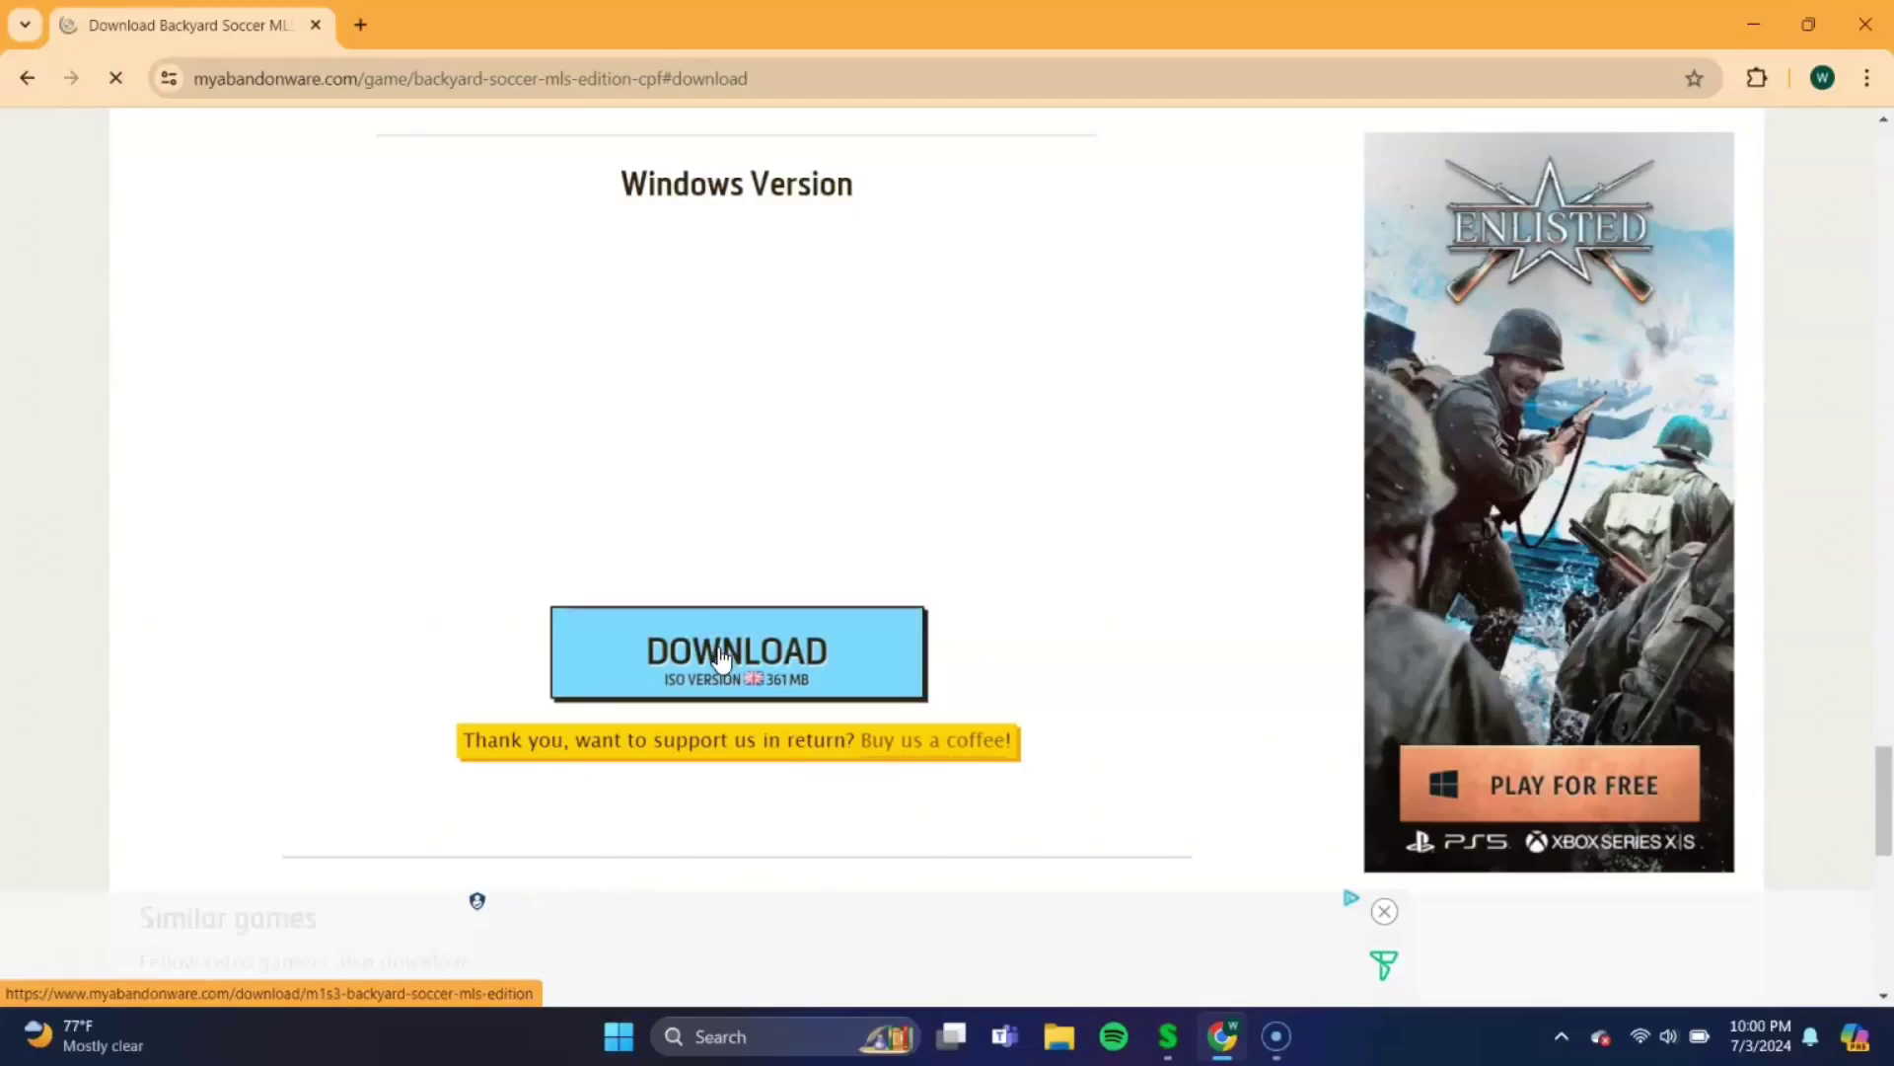
left_click(768, 624)
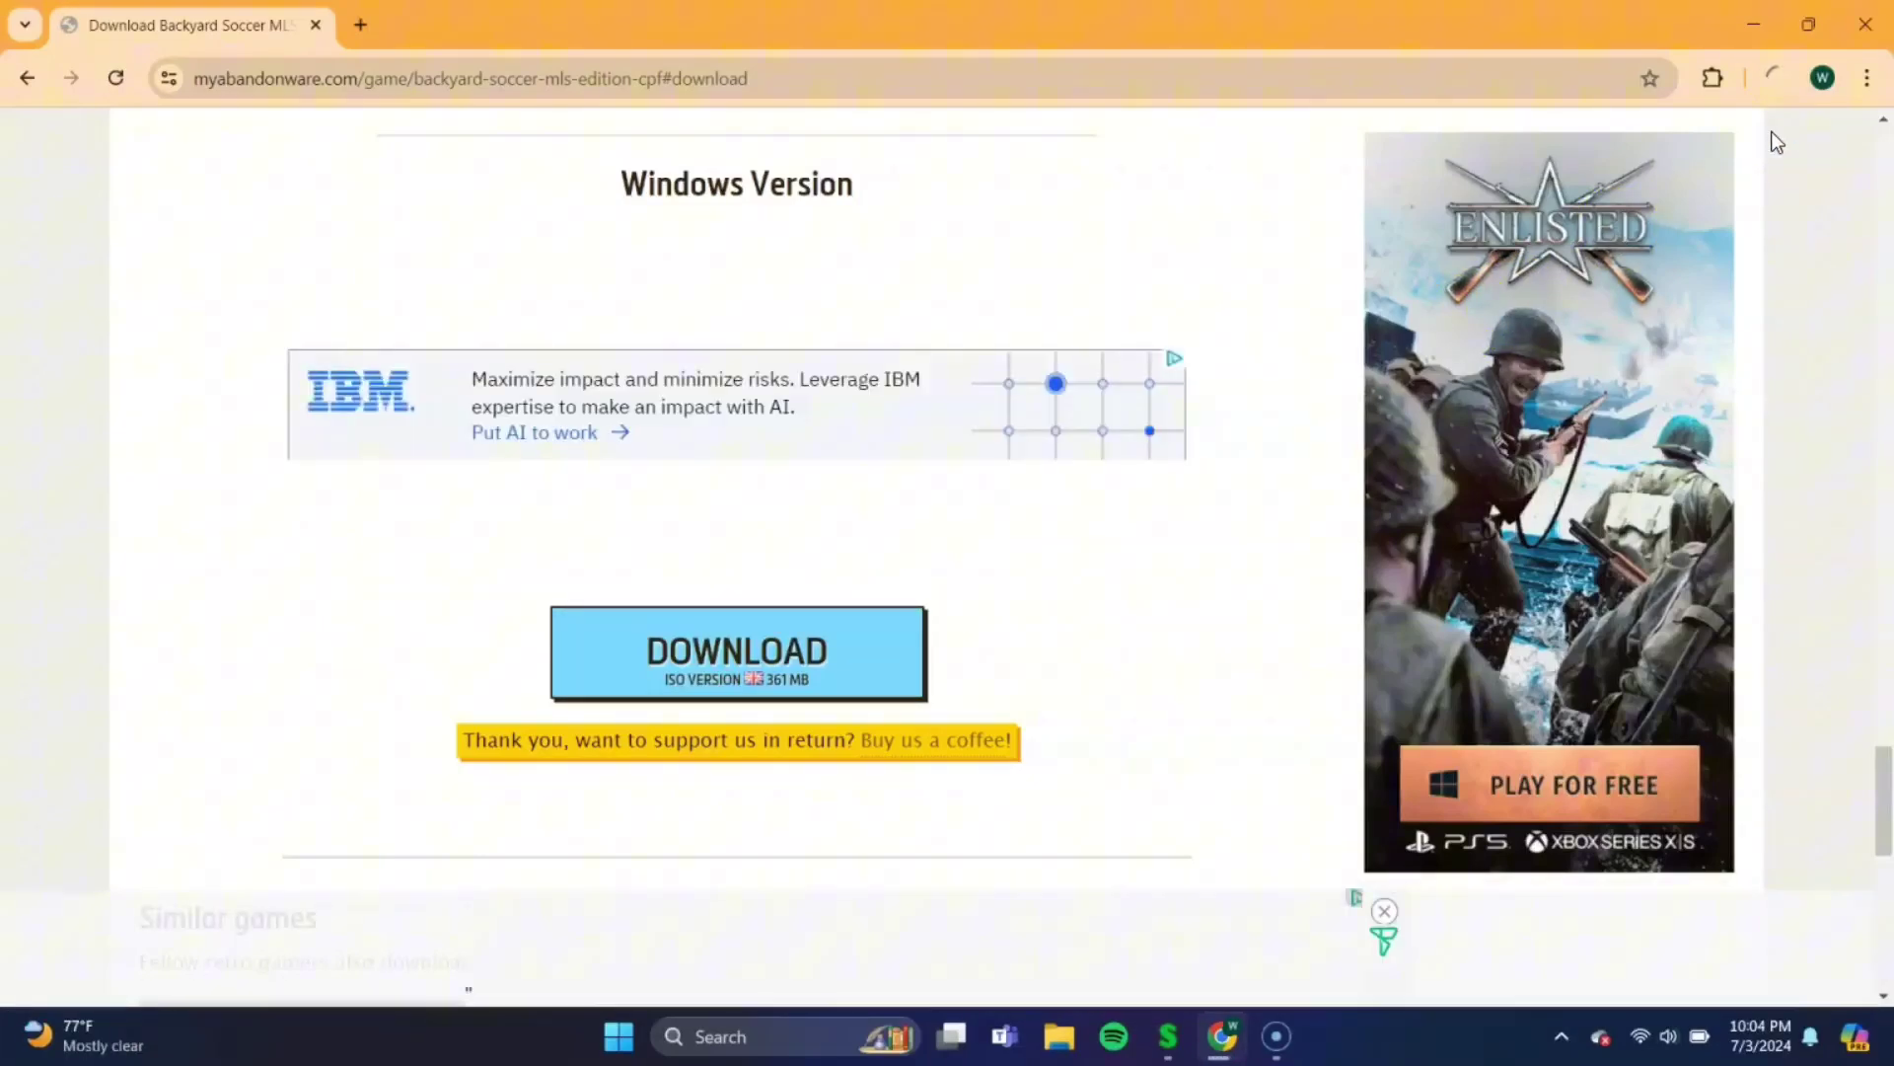
left_click(1759, 136)
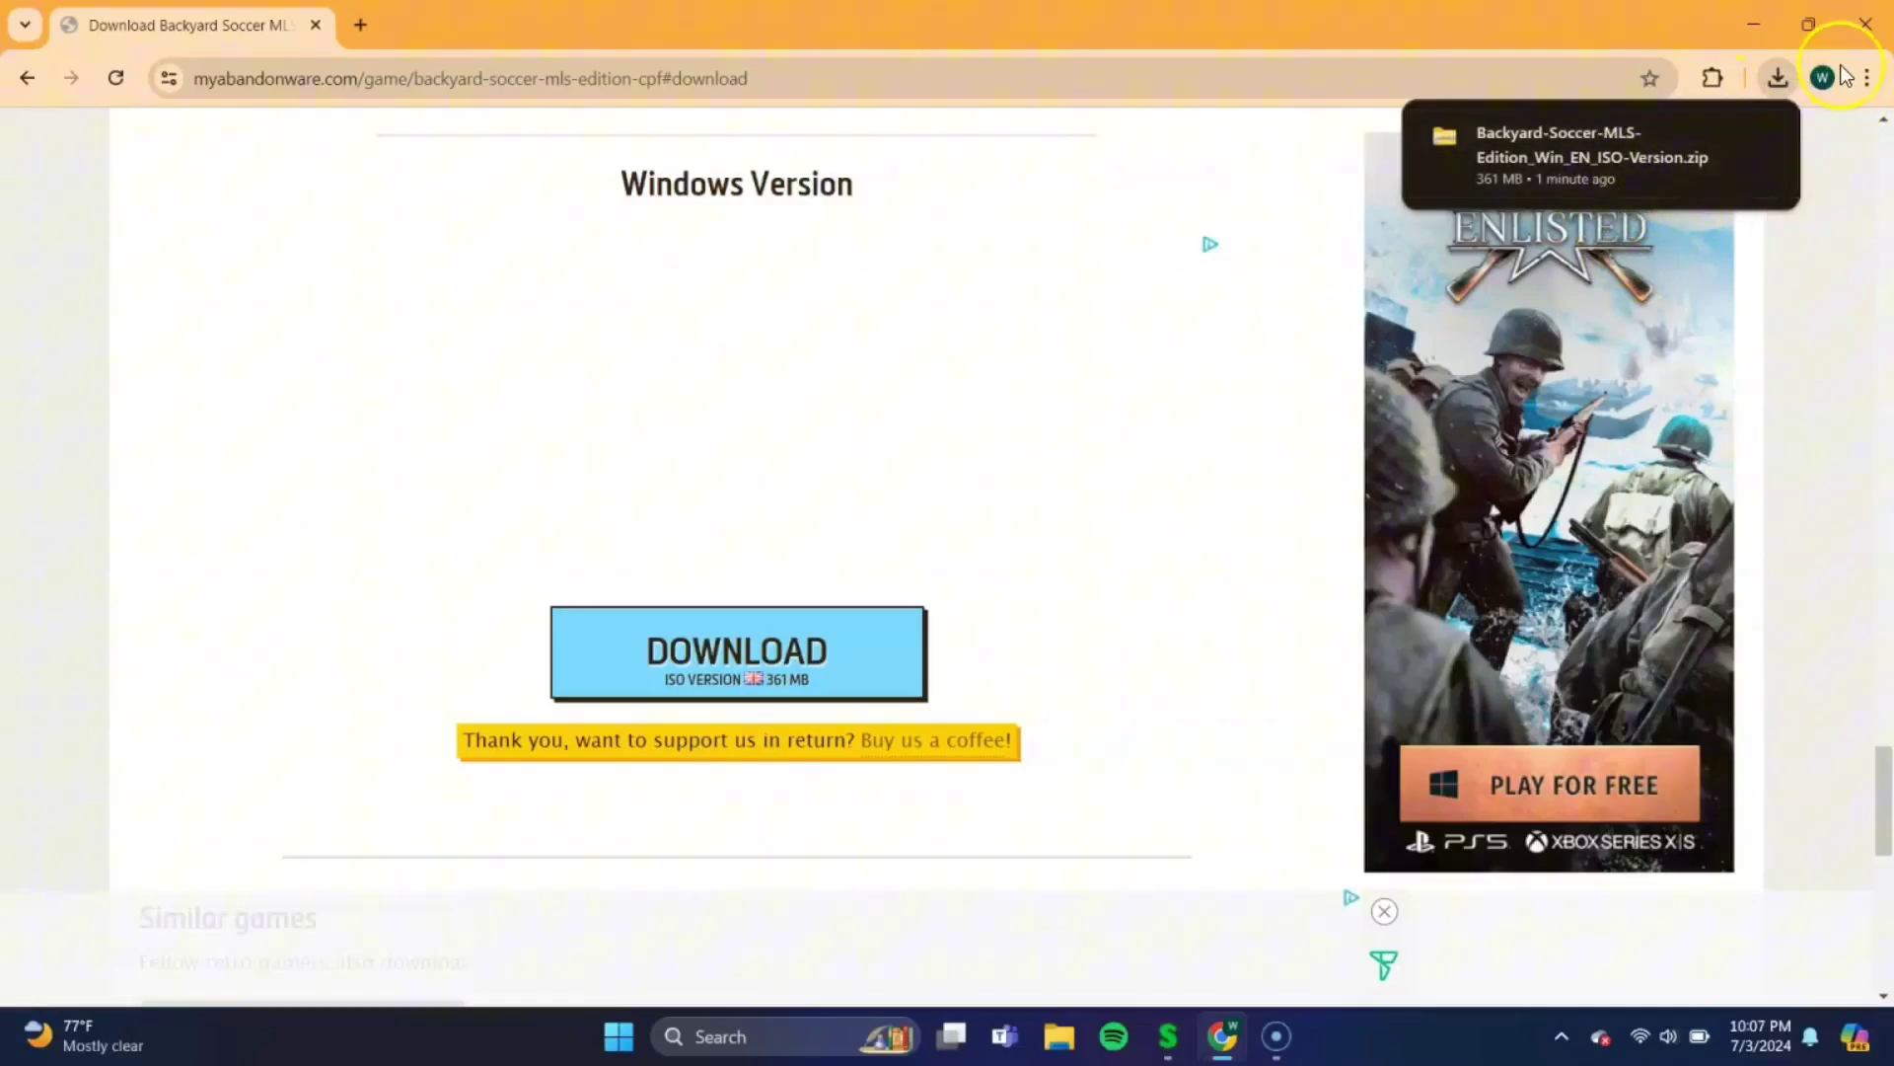
- Minimize Chrome, switch to File Explorer and open the Backyard-Soccer-MLS-Edition_Win_EN_ISO-Version zip in Downloads
left_click(1754, 27)
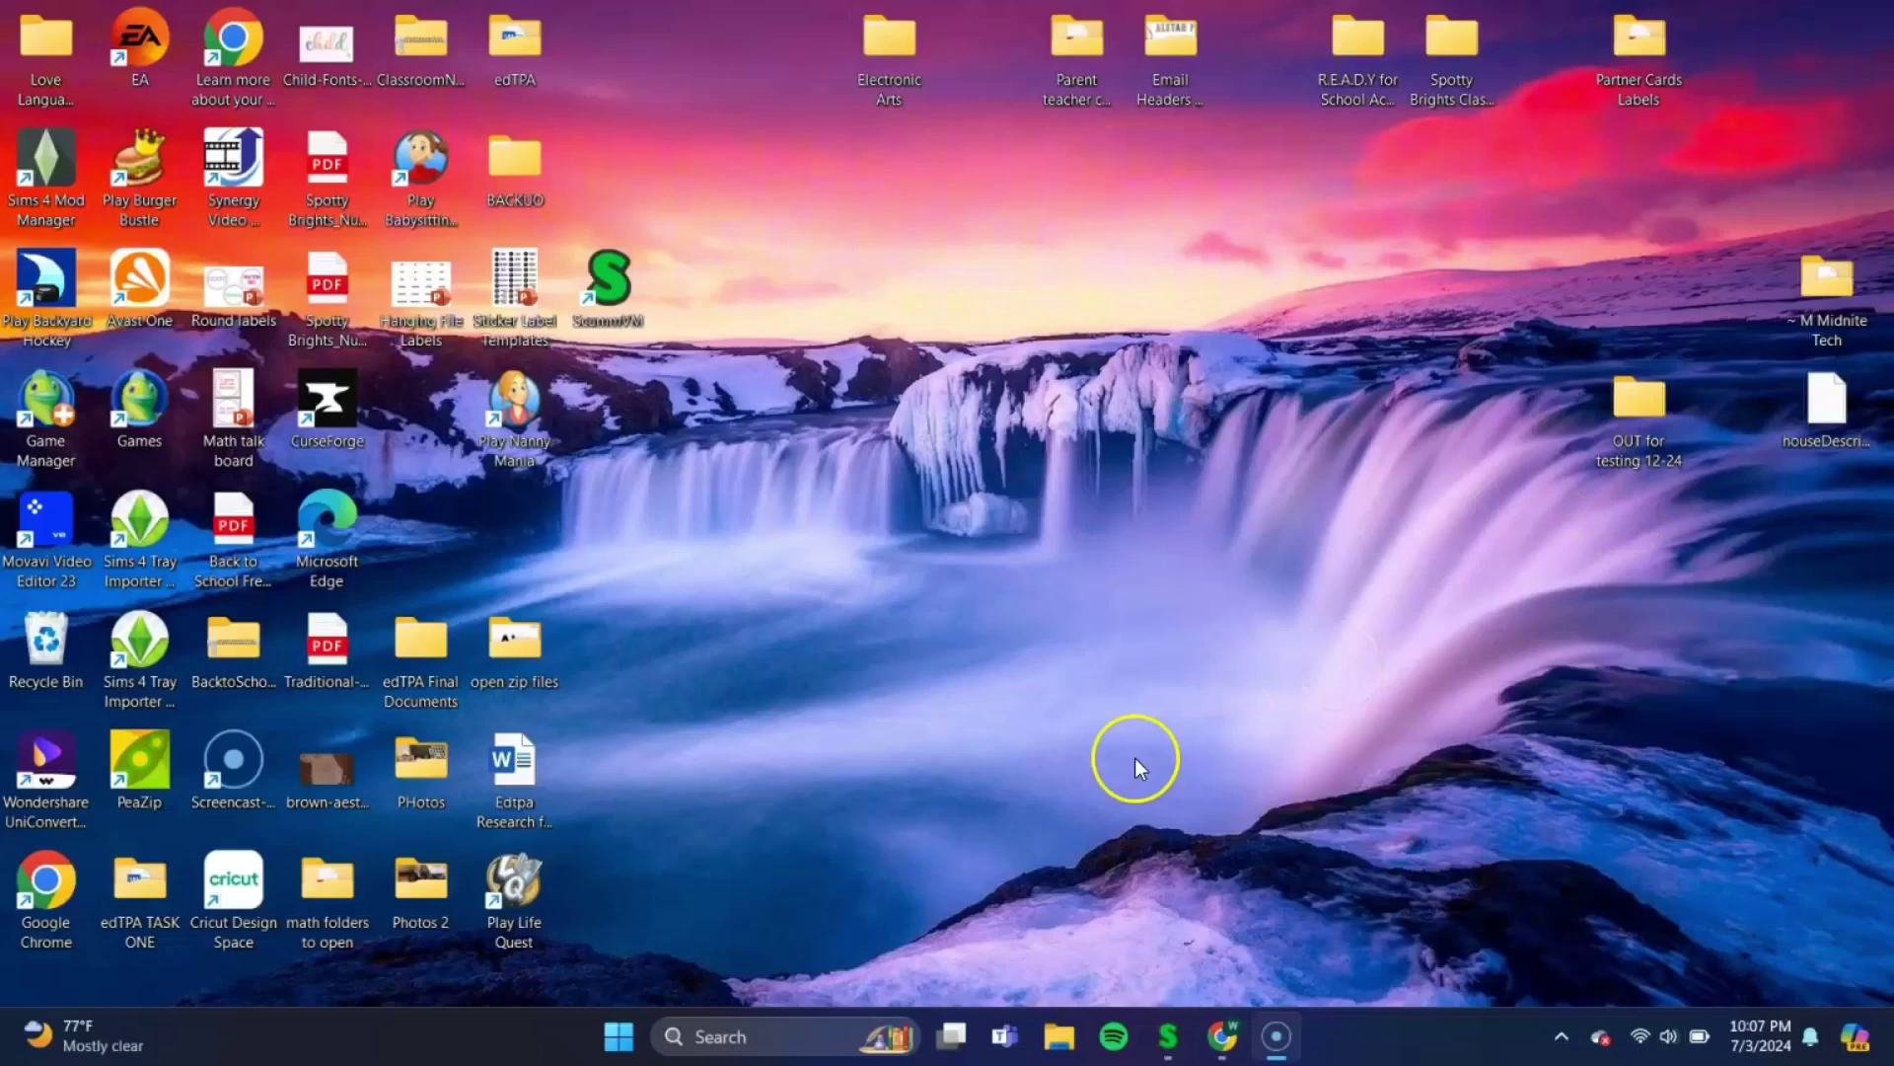
left_click(1063, 1048)
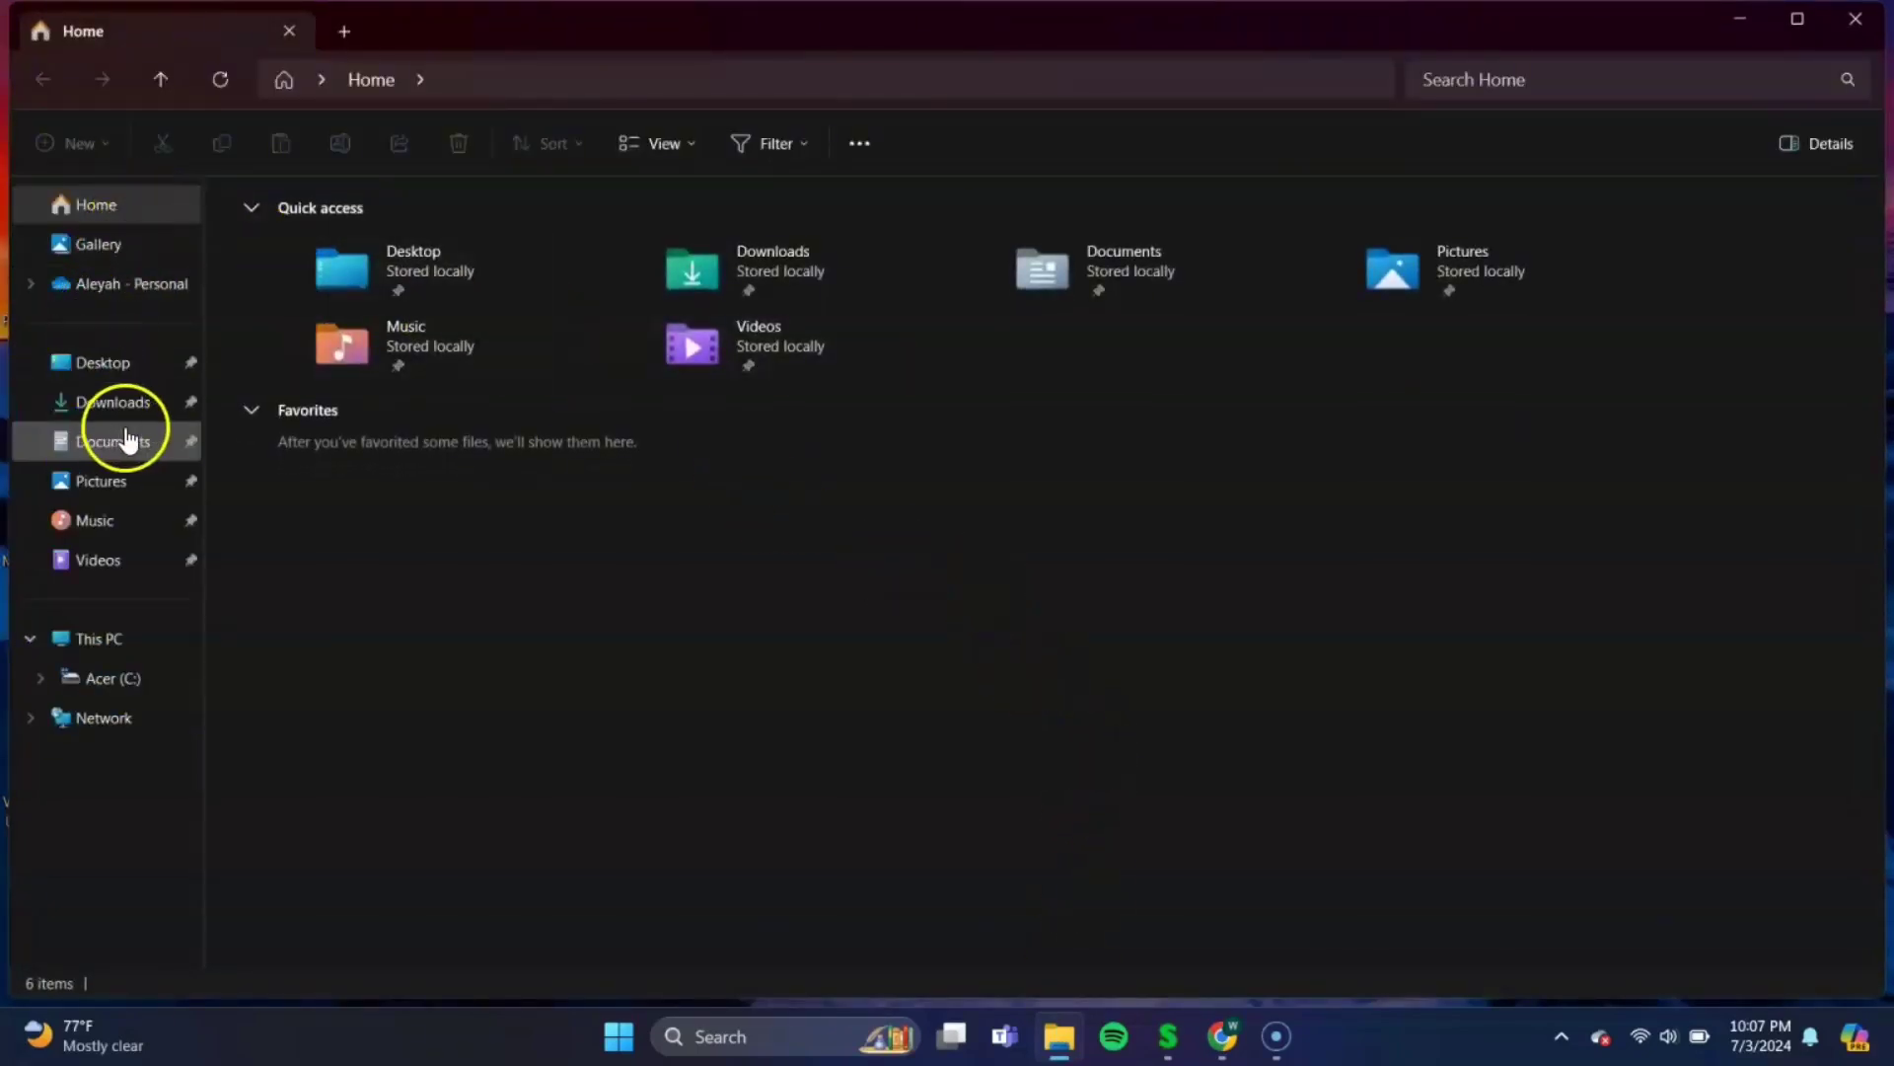
left_click(99, 407)
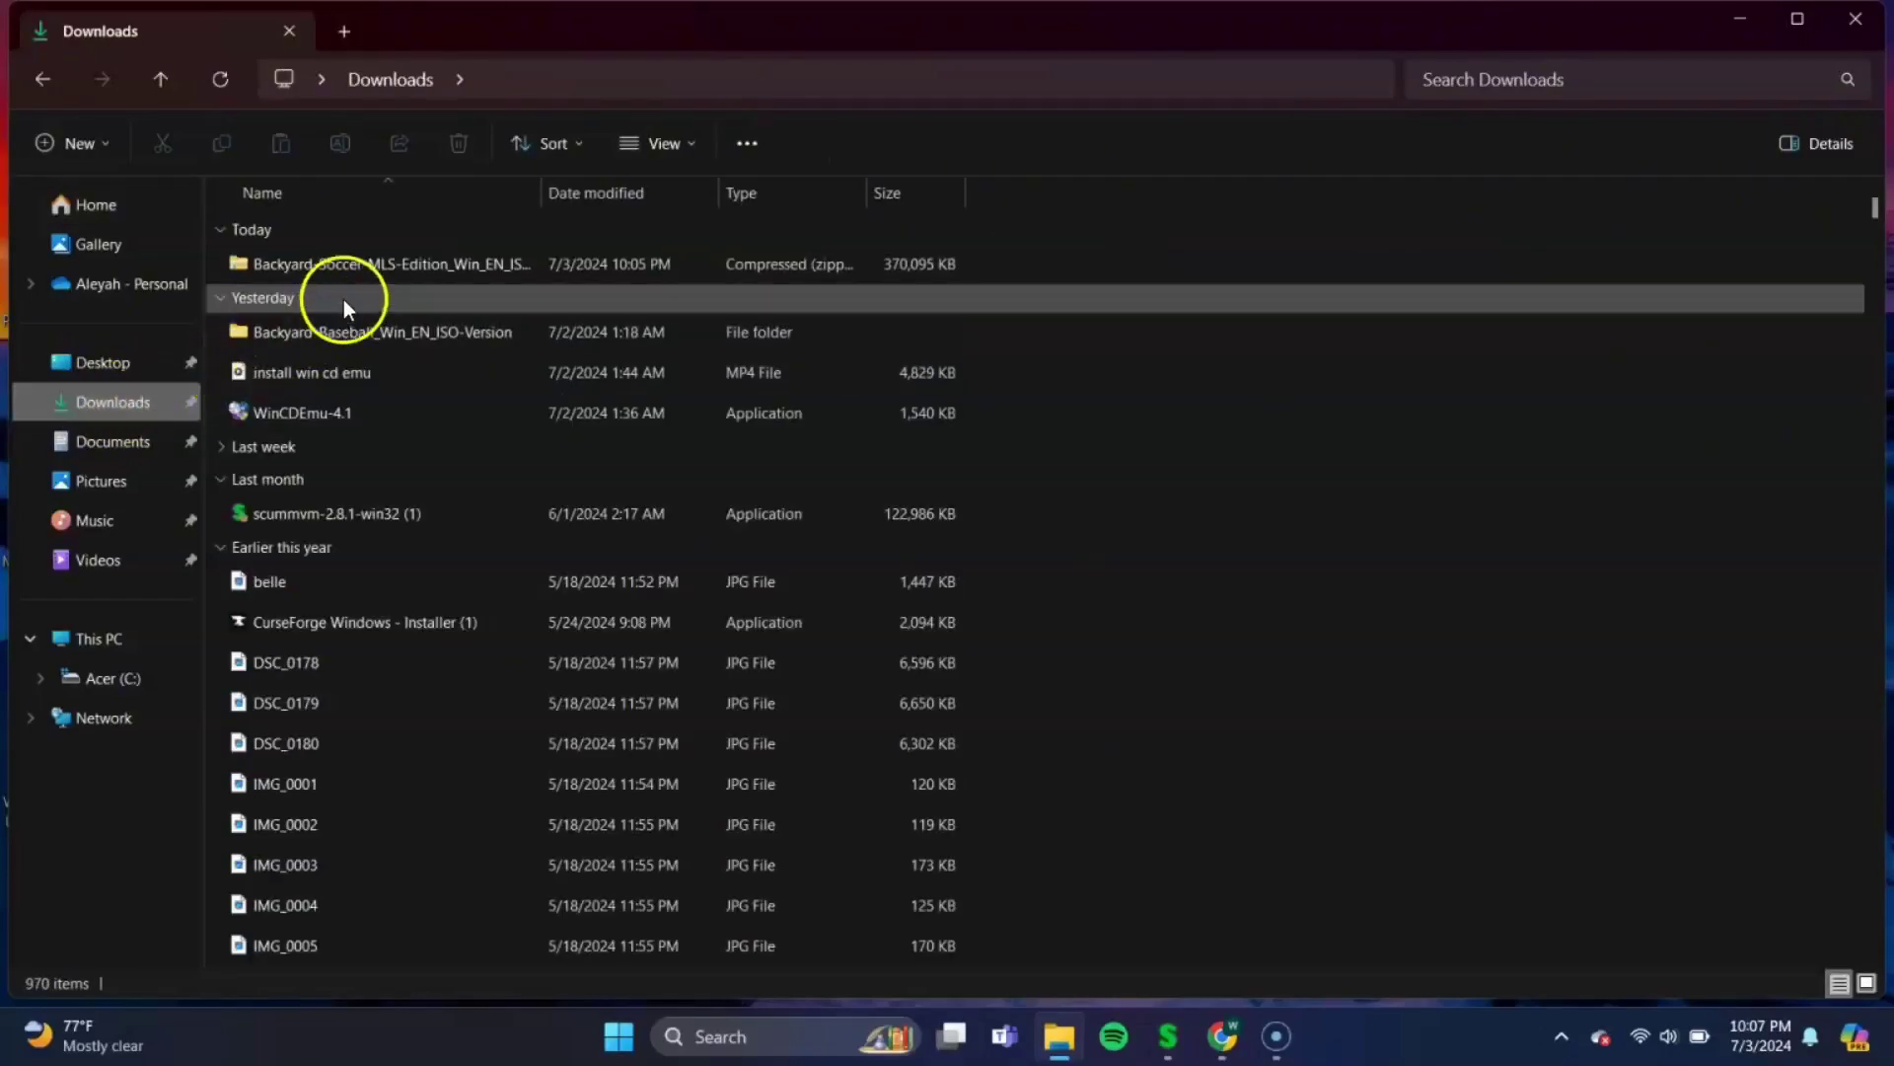
left_click(353, 266)
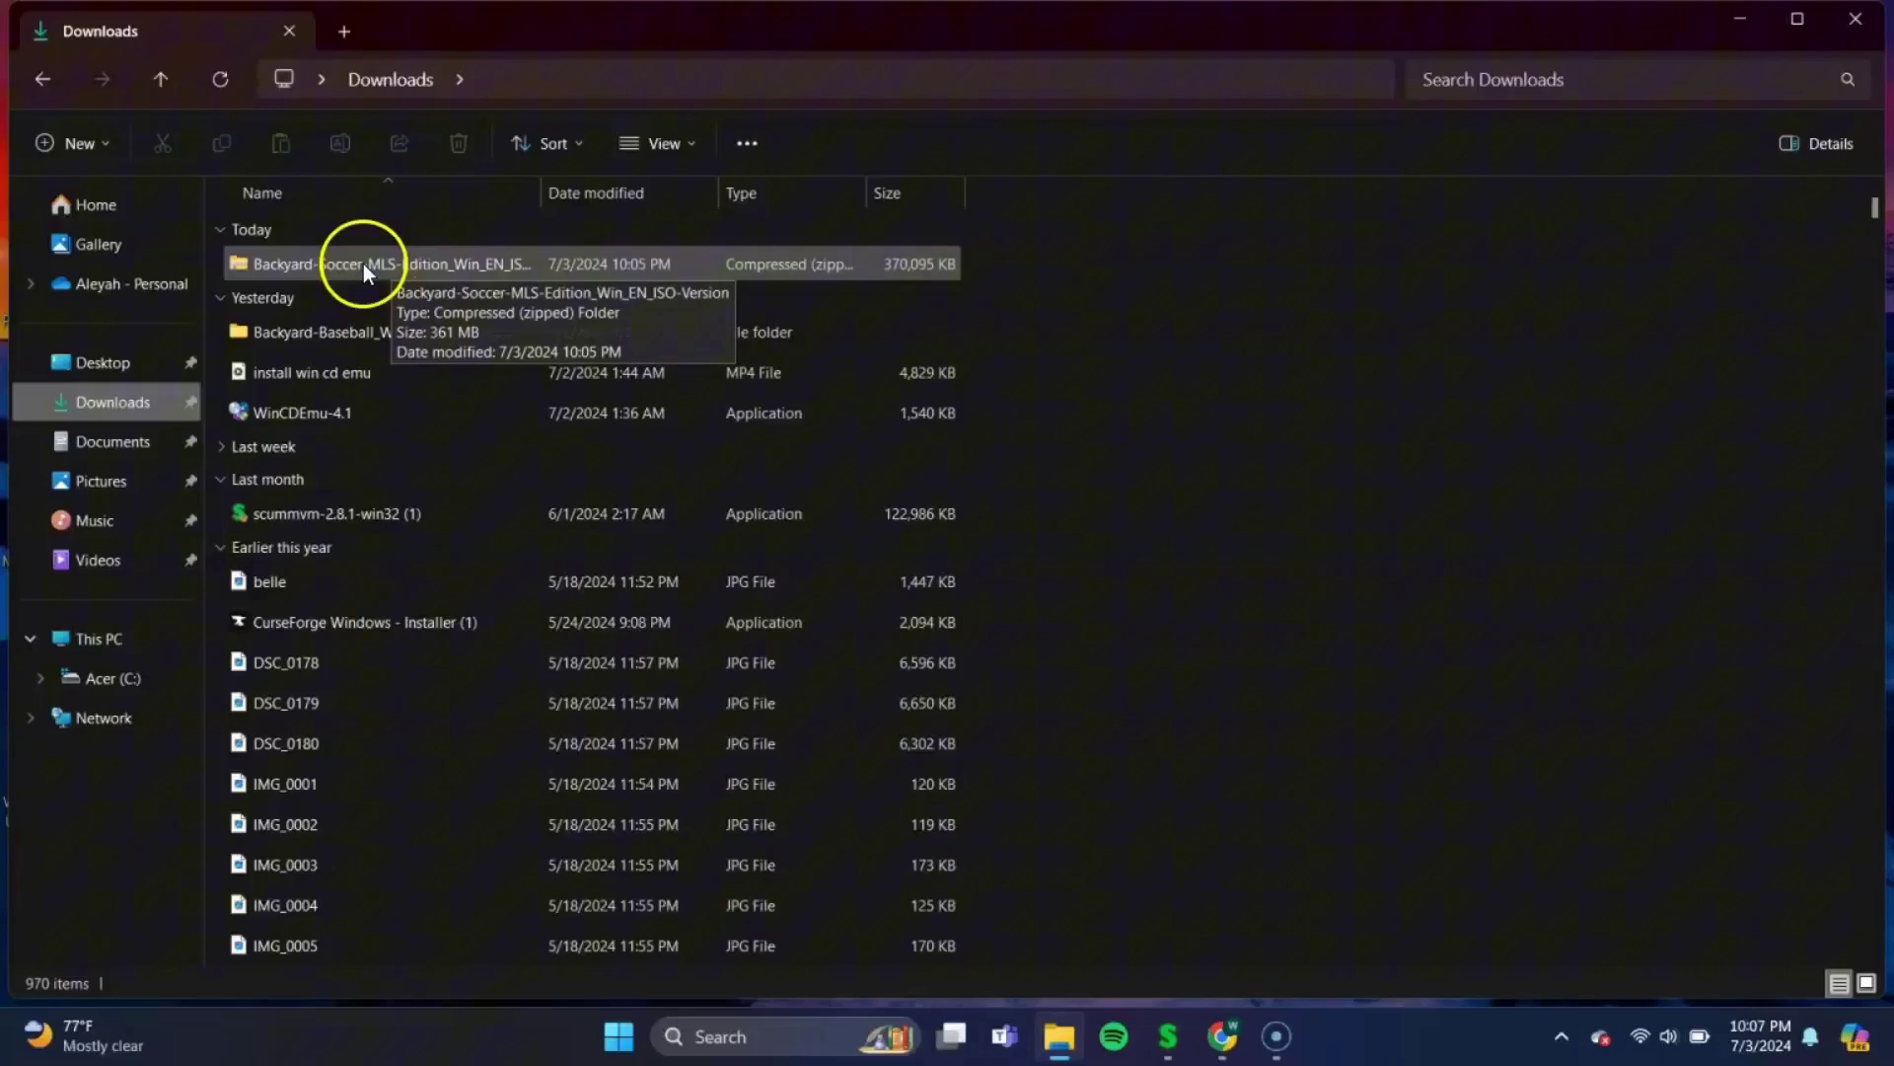
double_click(363, 264)
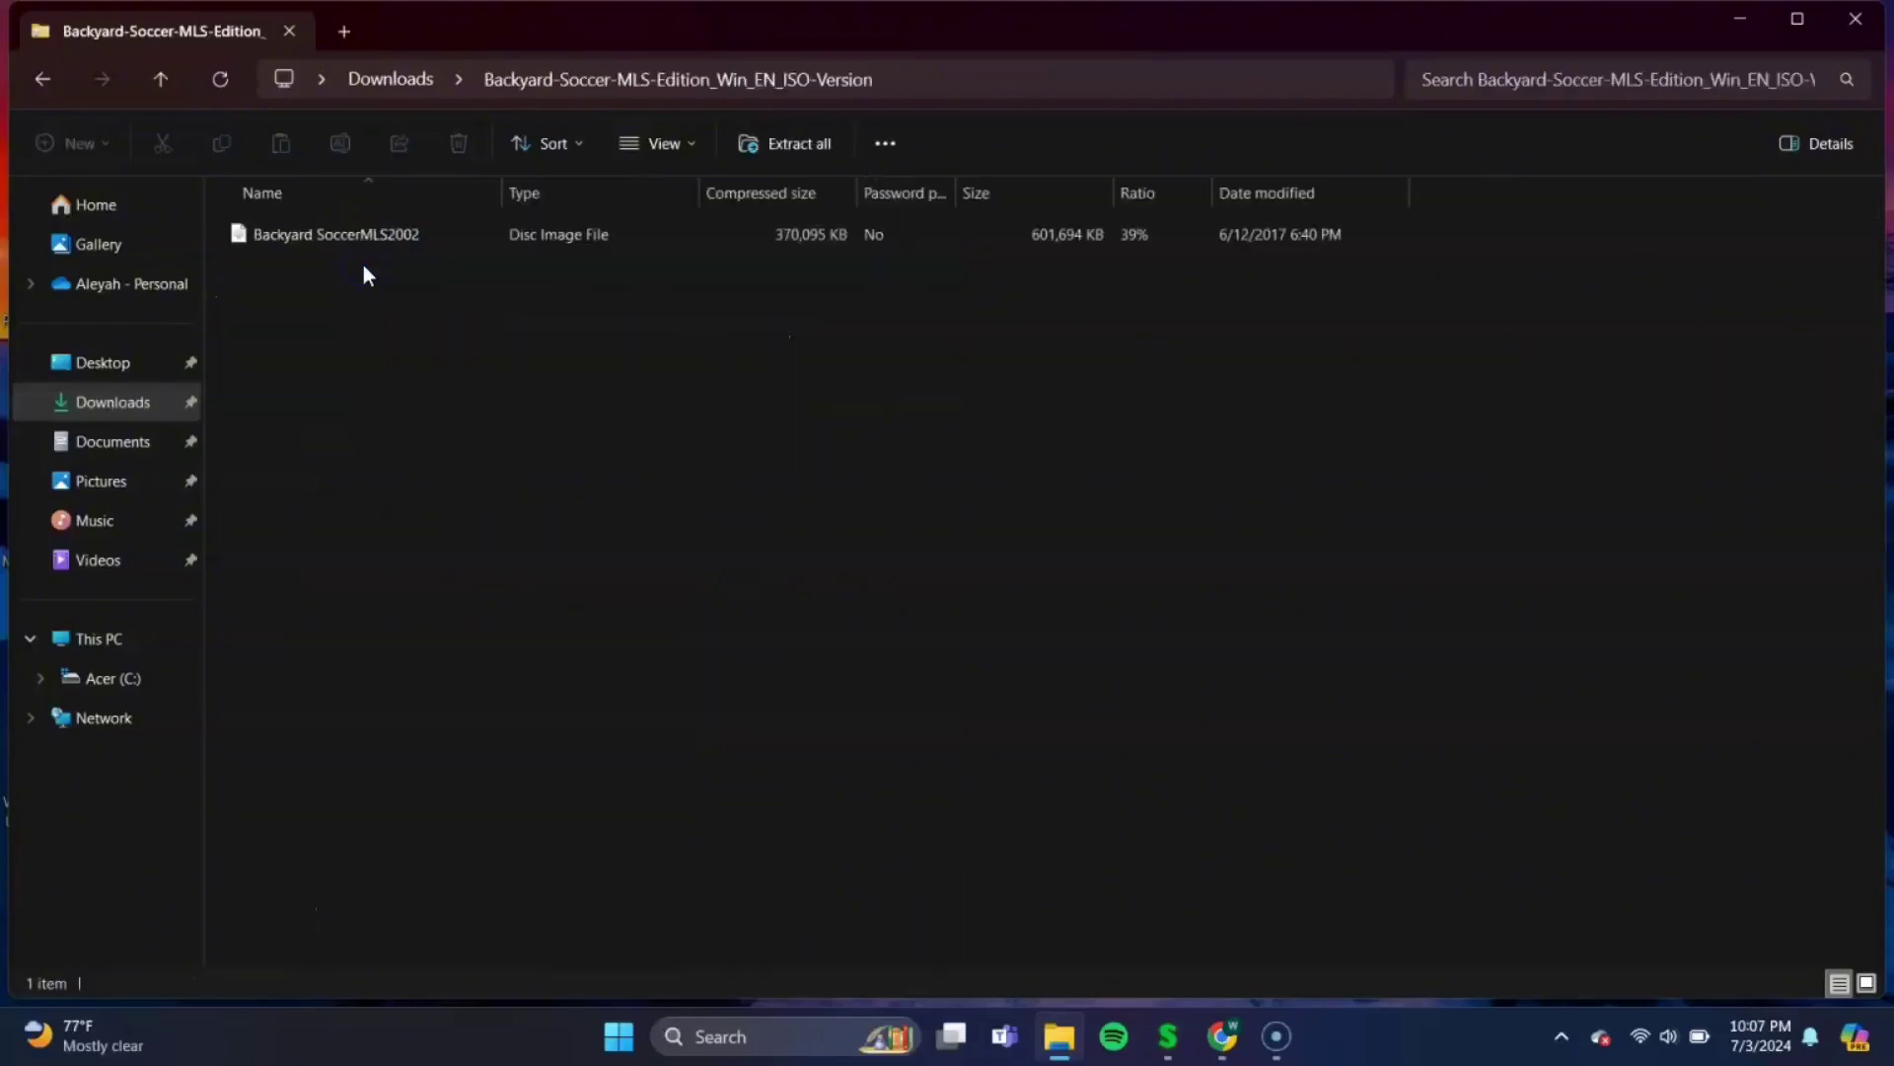
- Mount the Backyard SoccerMLS2002 disc image from the zip, allowing the file to open
left_click(456, 239)
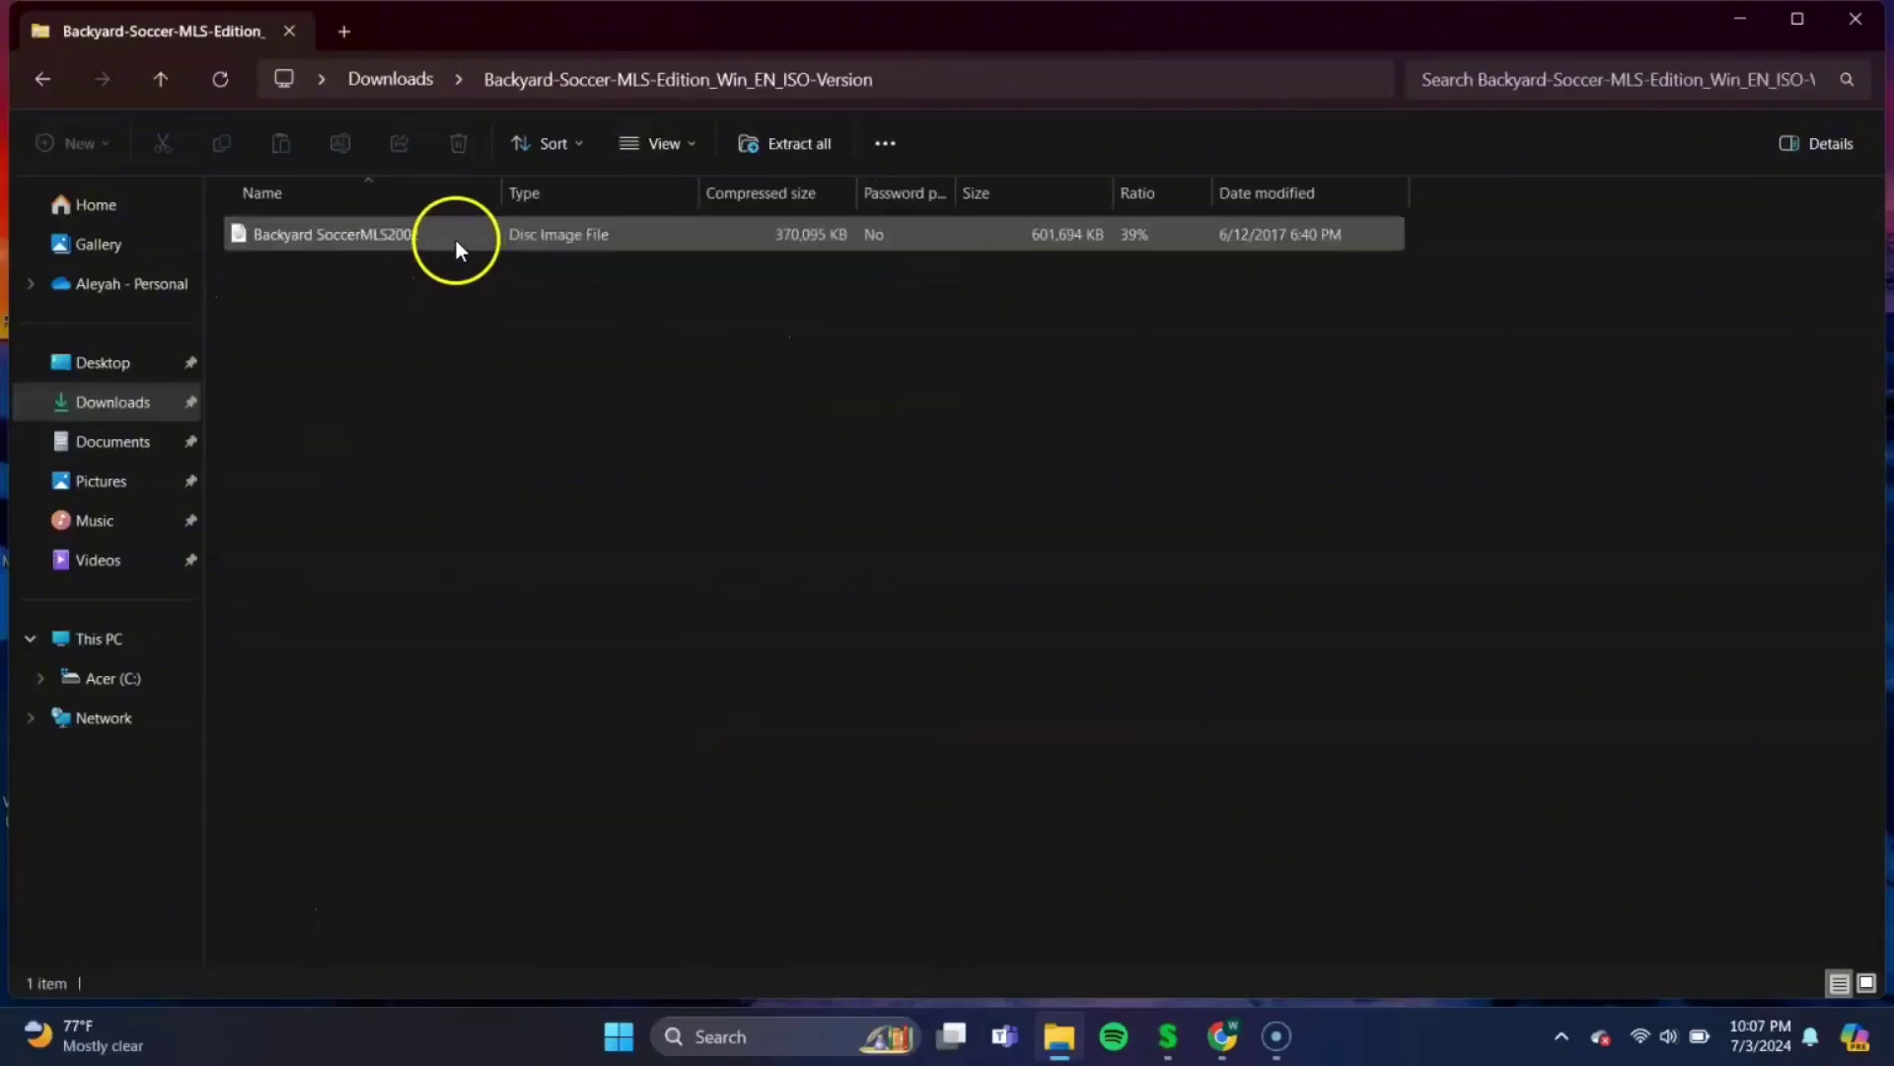
left_click(399, 243)
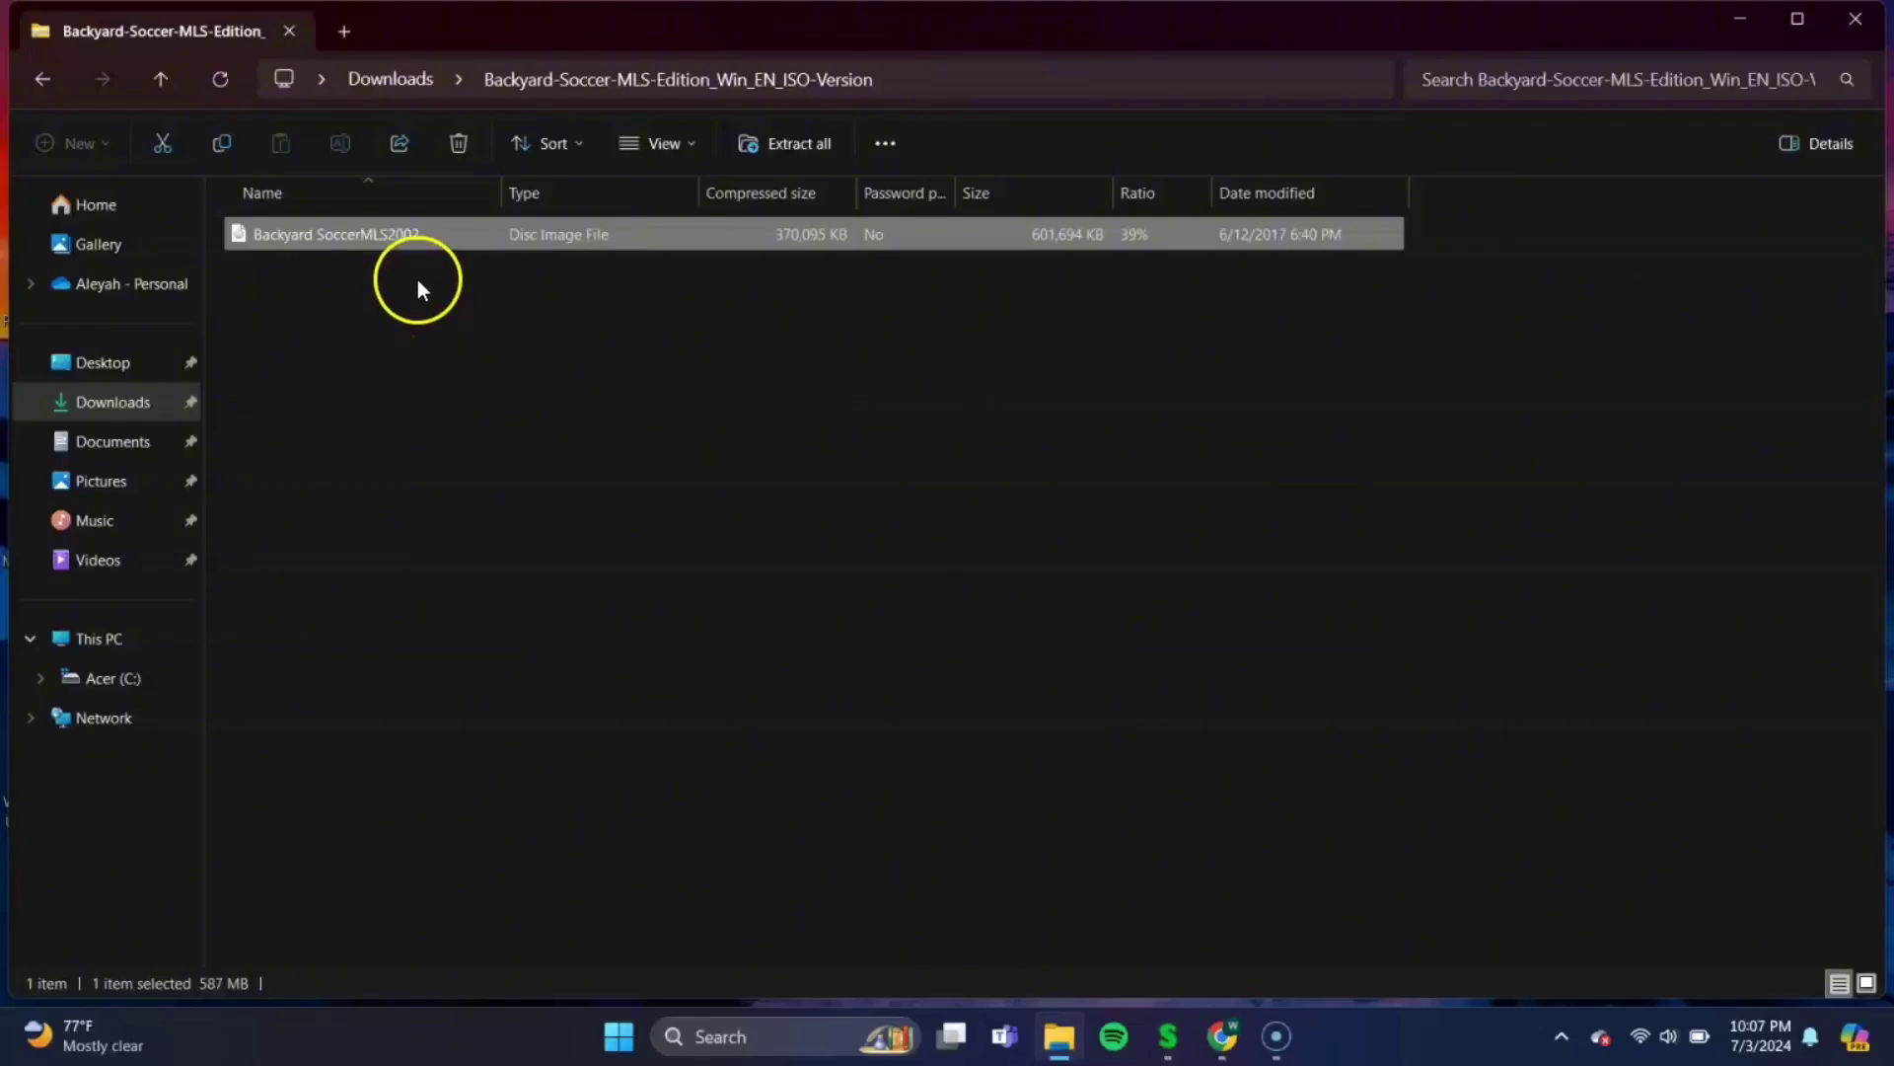
double_click(408, 233)
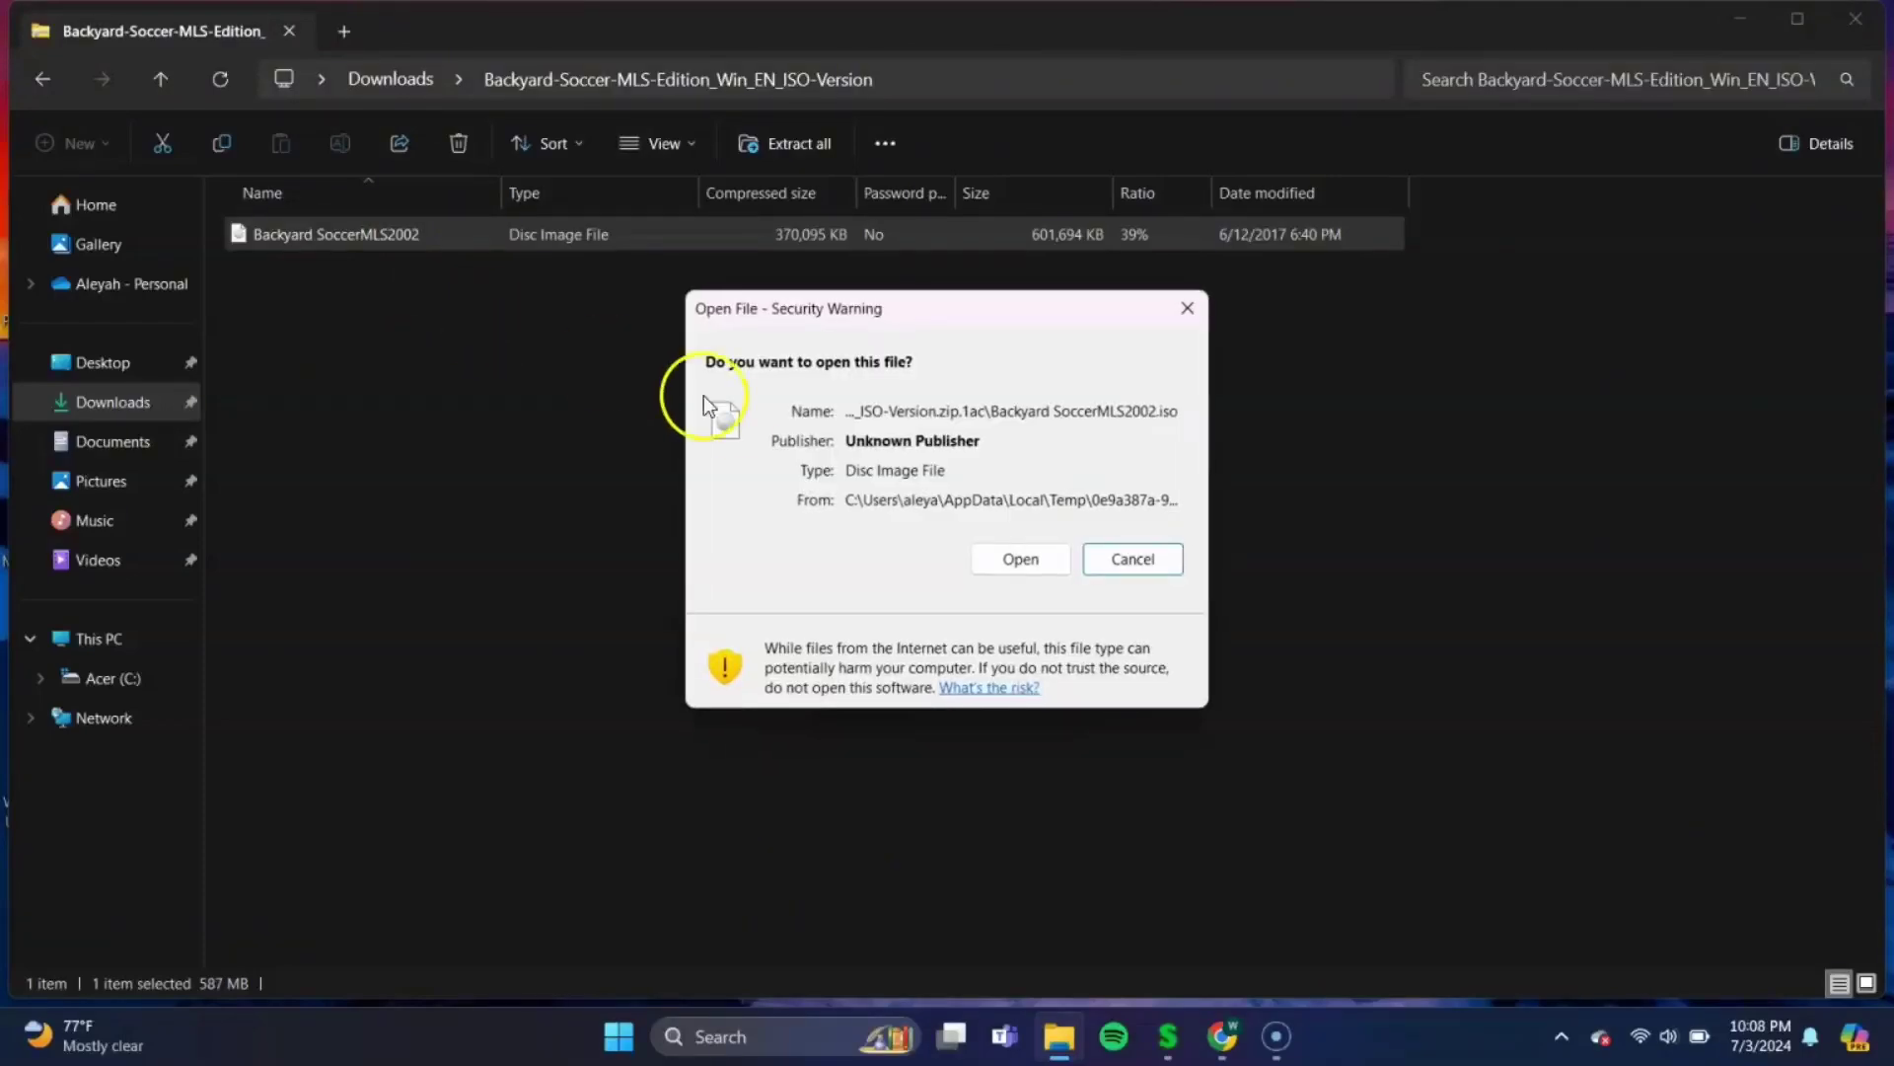
left_click(1010, 557)
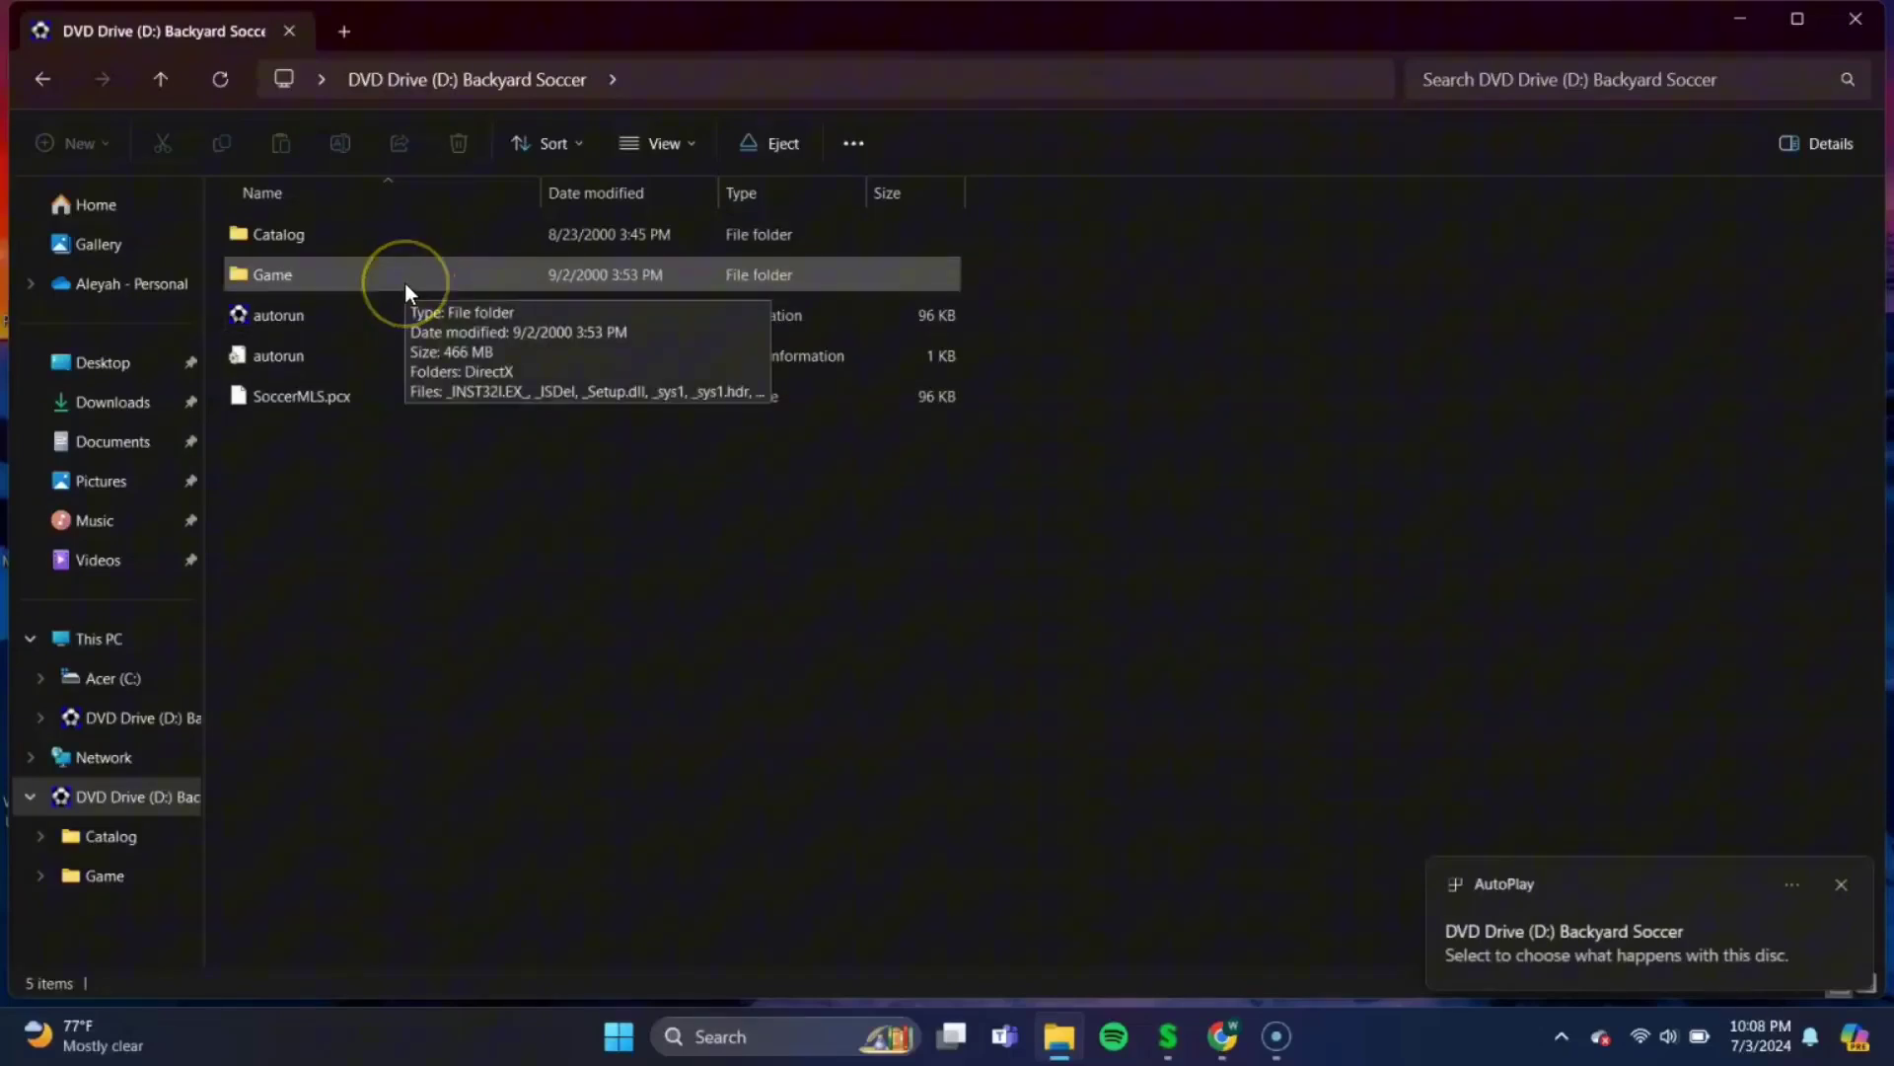
- Open the Game folder on the Backyard Soccer DVD drive and bring the SoccerMLS files into view
double_click(365, 279)
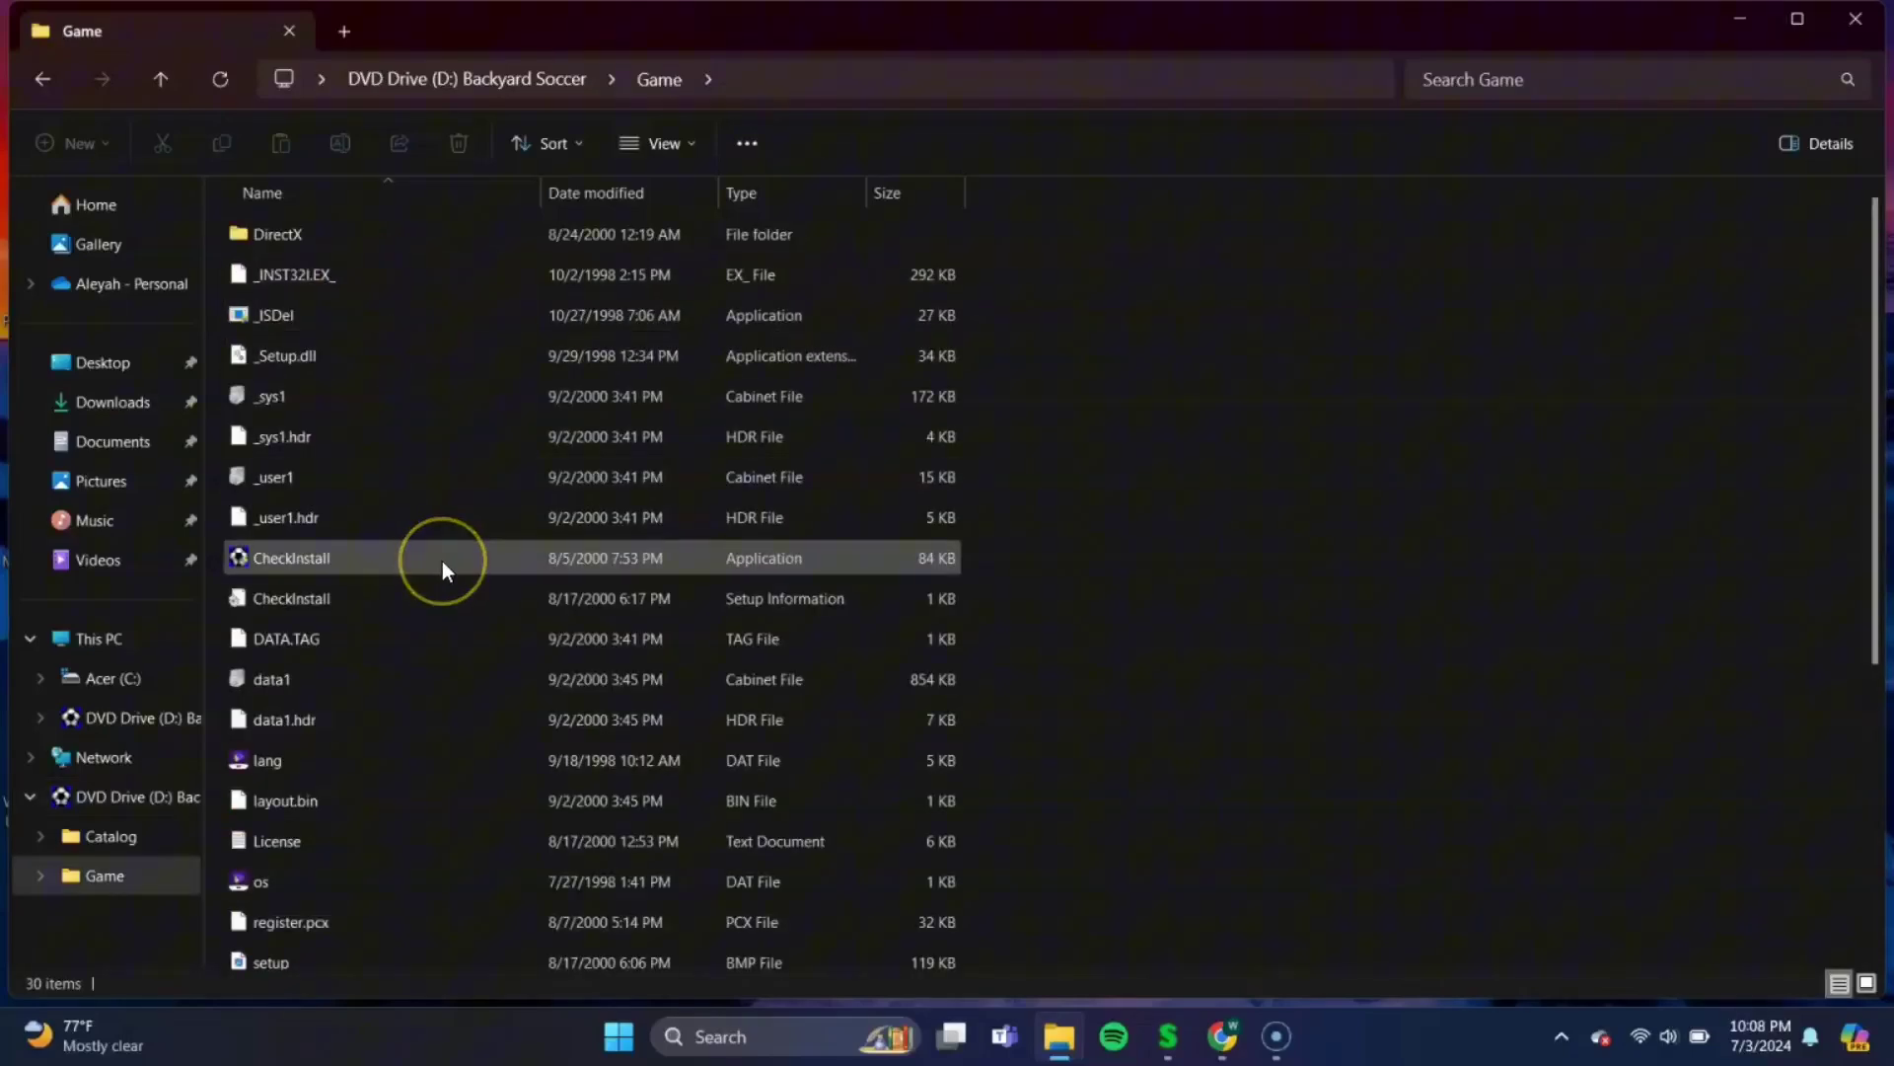
scroll(442, 561, "down", 3)
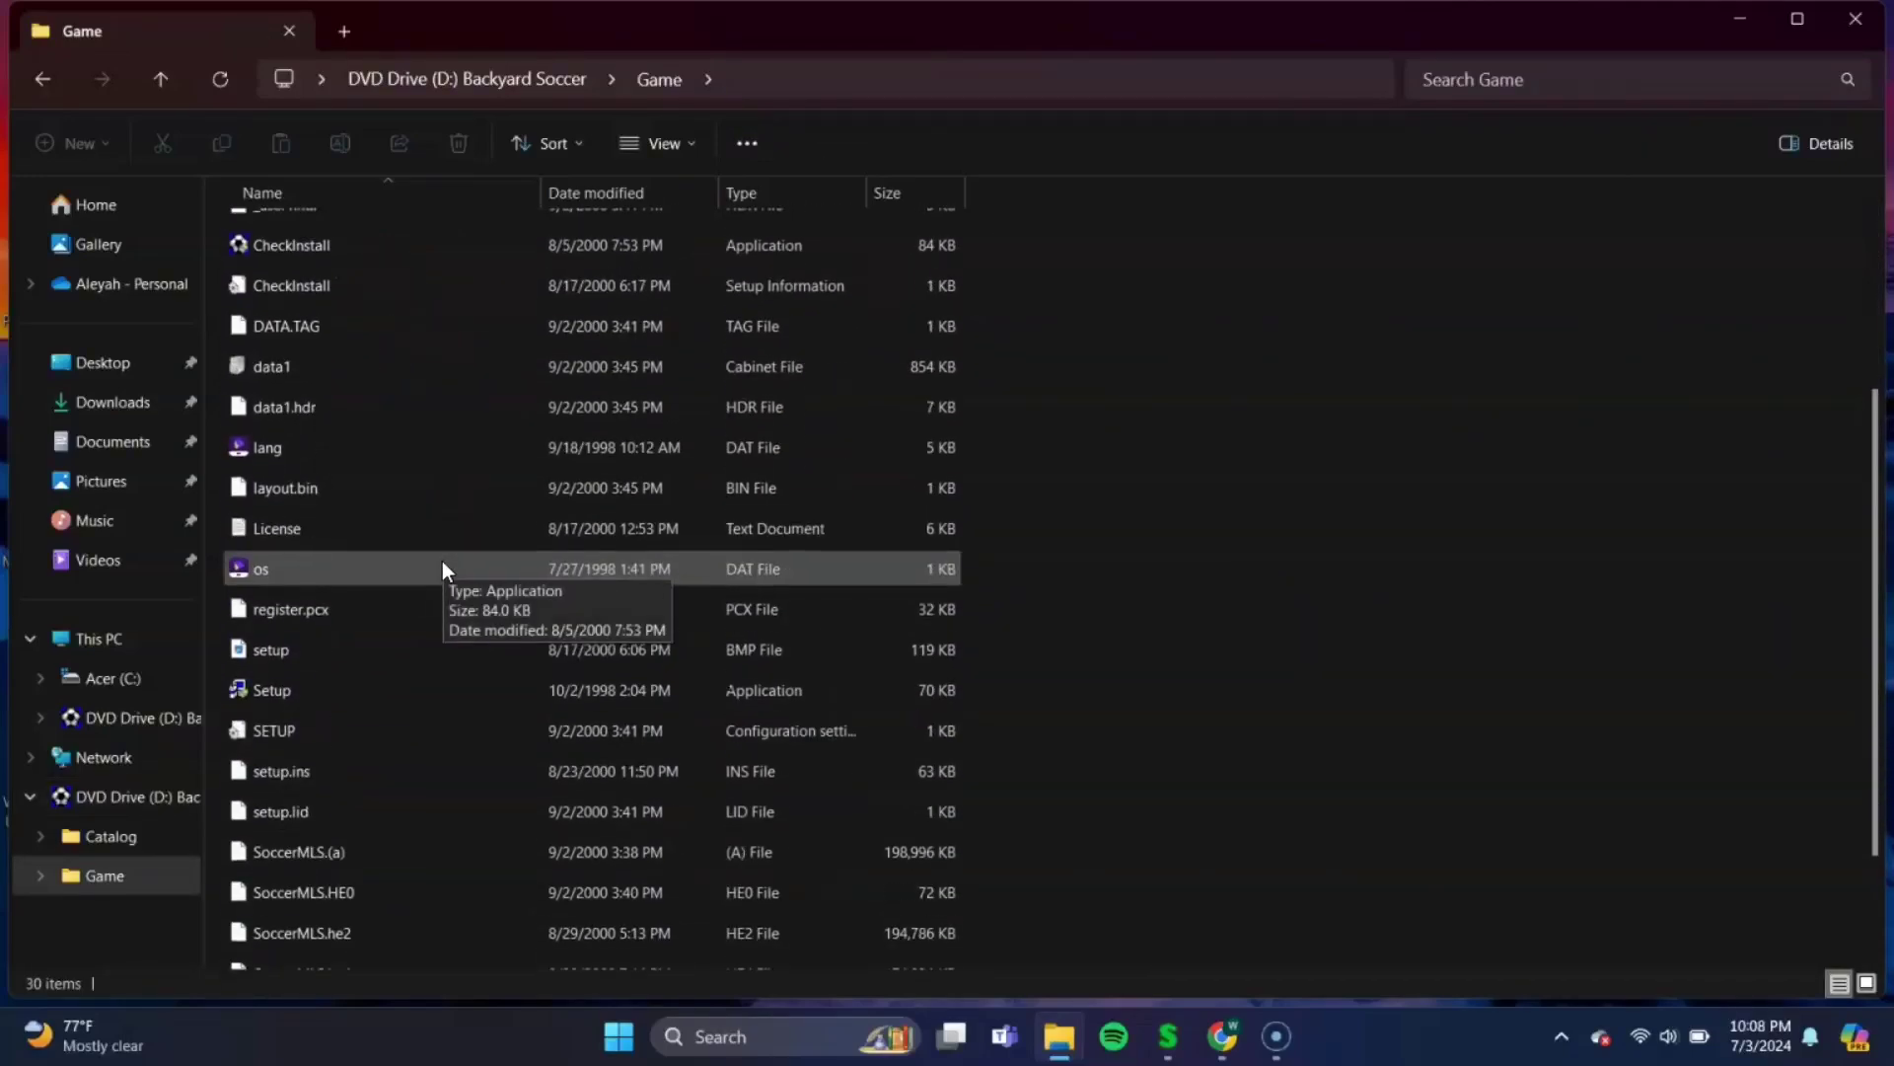
scroll(442, 564, "down", 2)
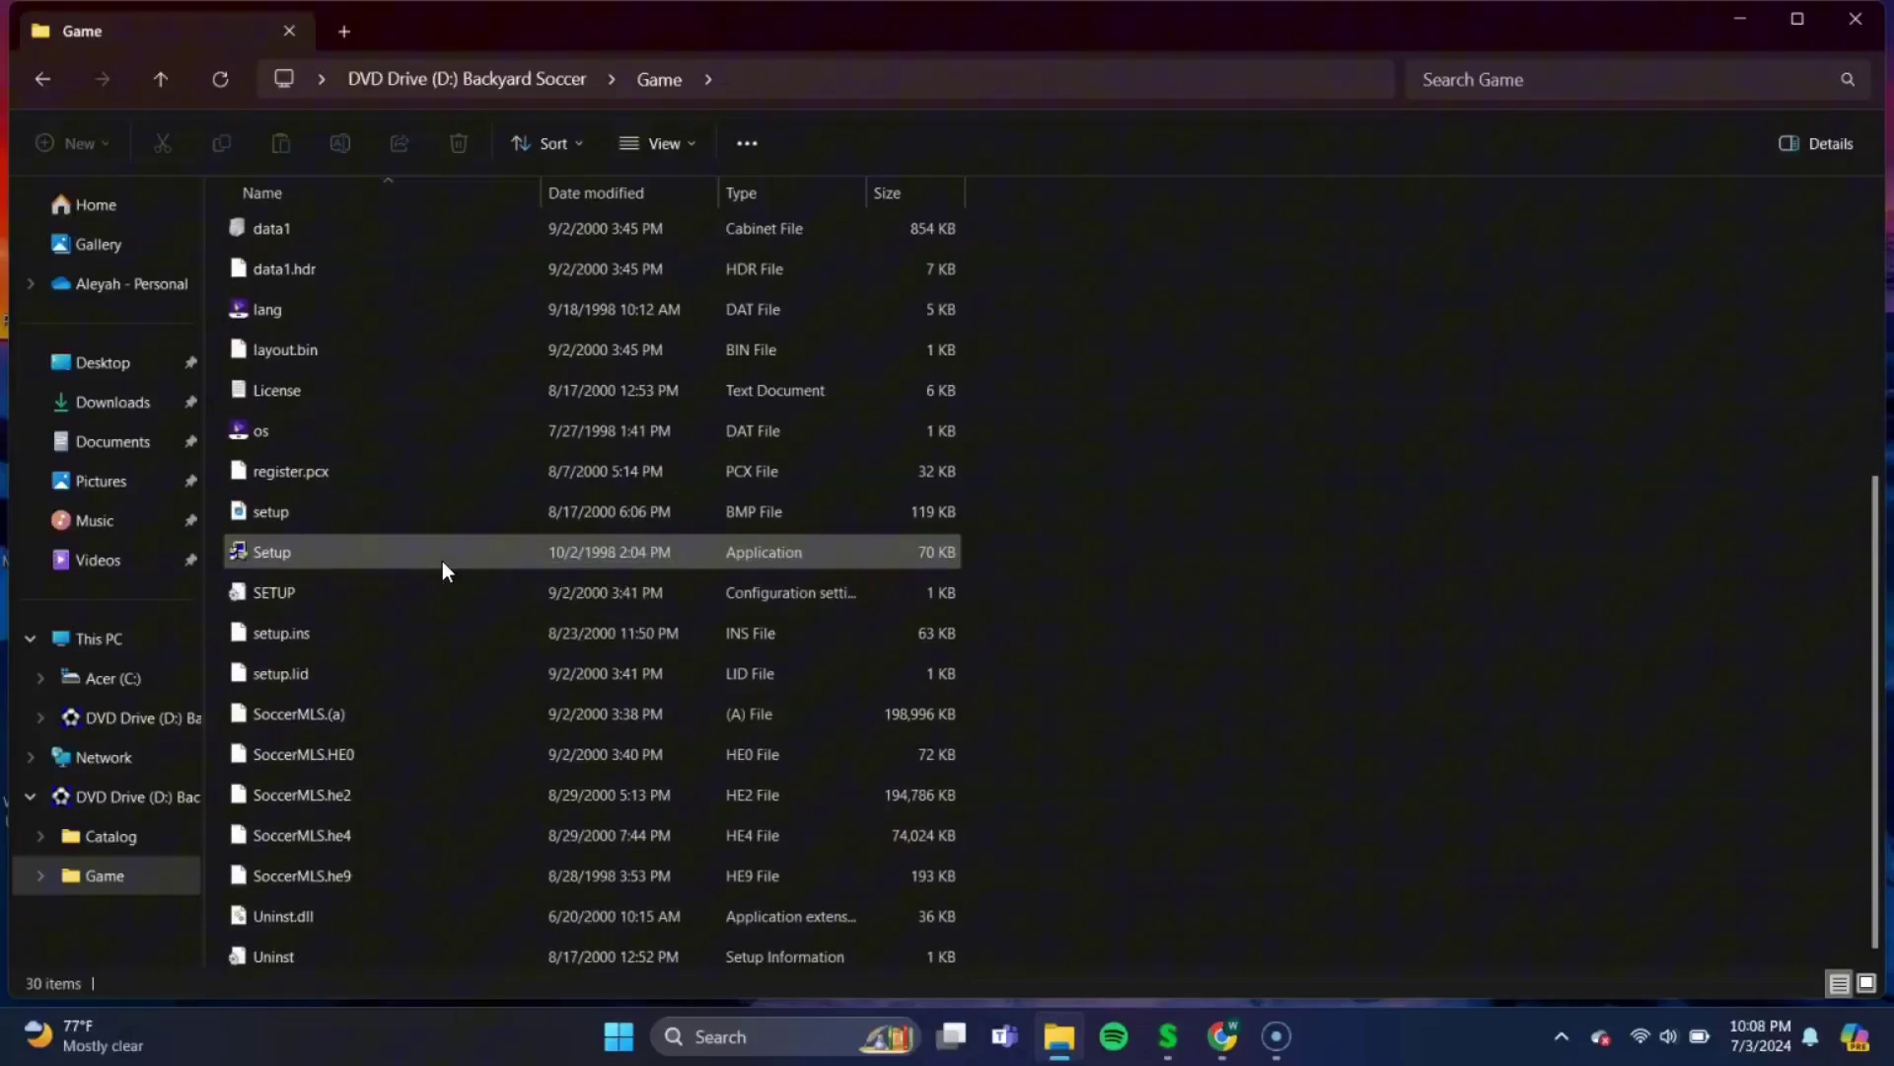
left_click(390, 694)
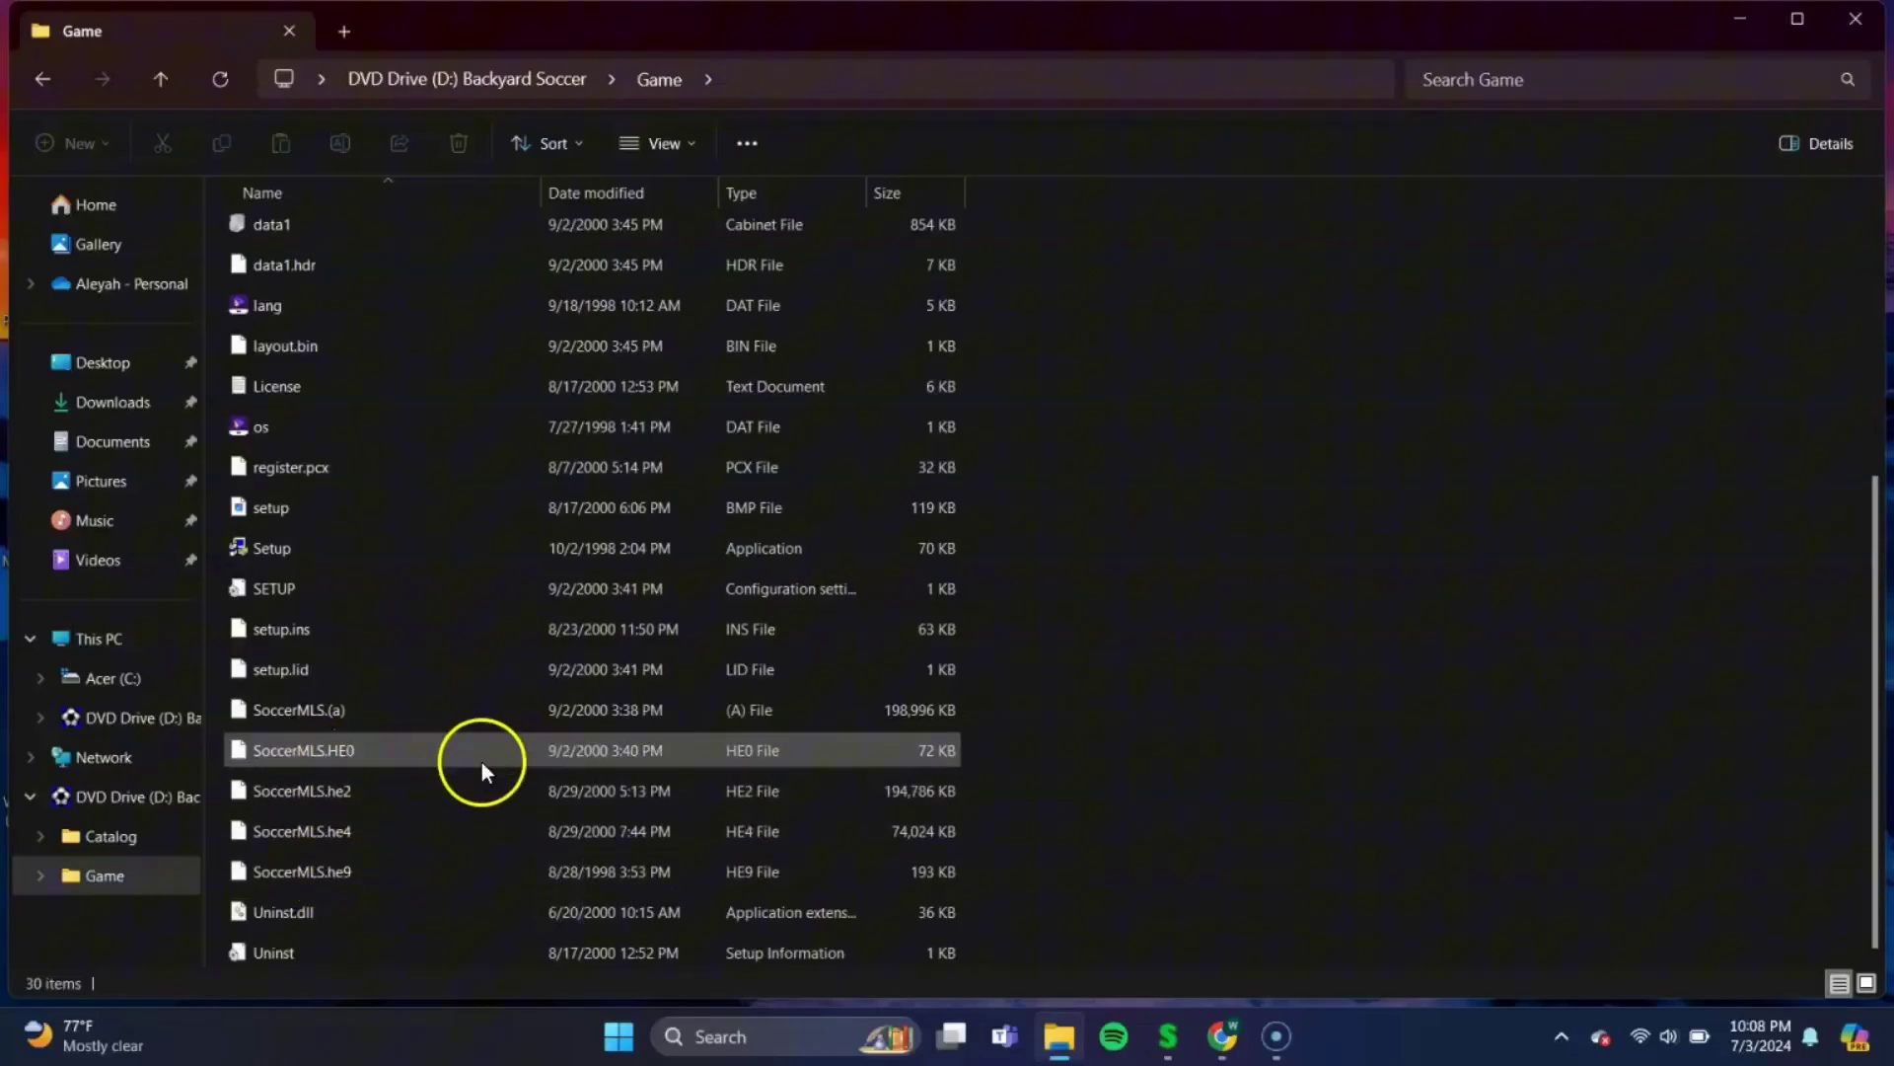
- Narrow the Game folder window to a little over half the screen width, leaving the desktop exposed beside it
left_click(1802, 19)
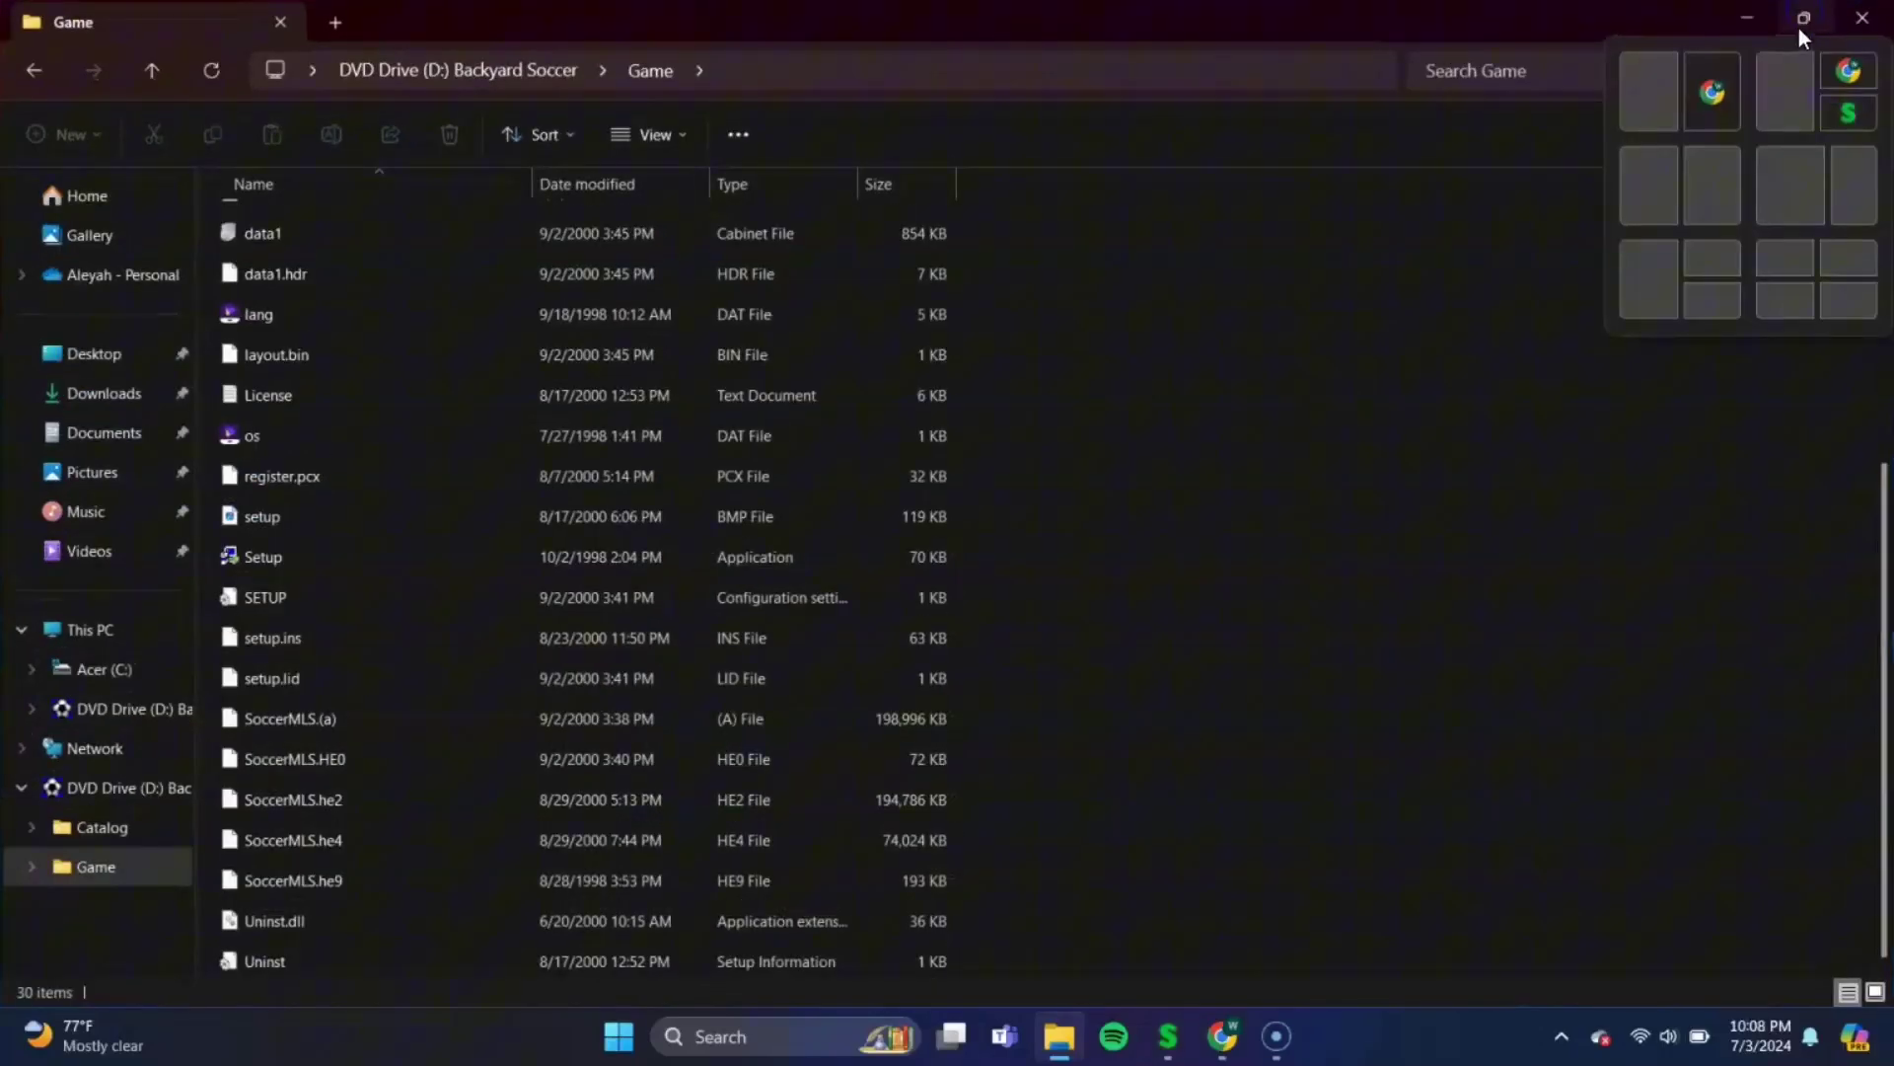
left_click(1798, 20)
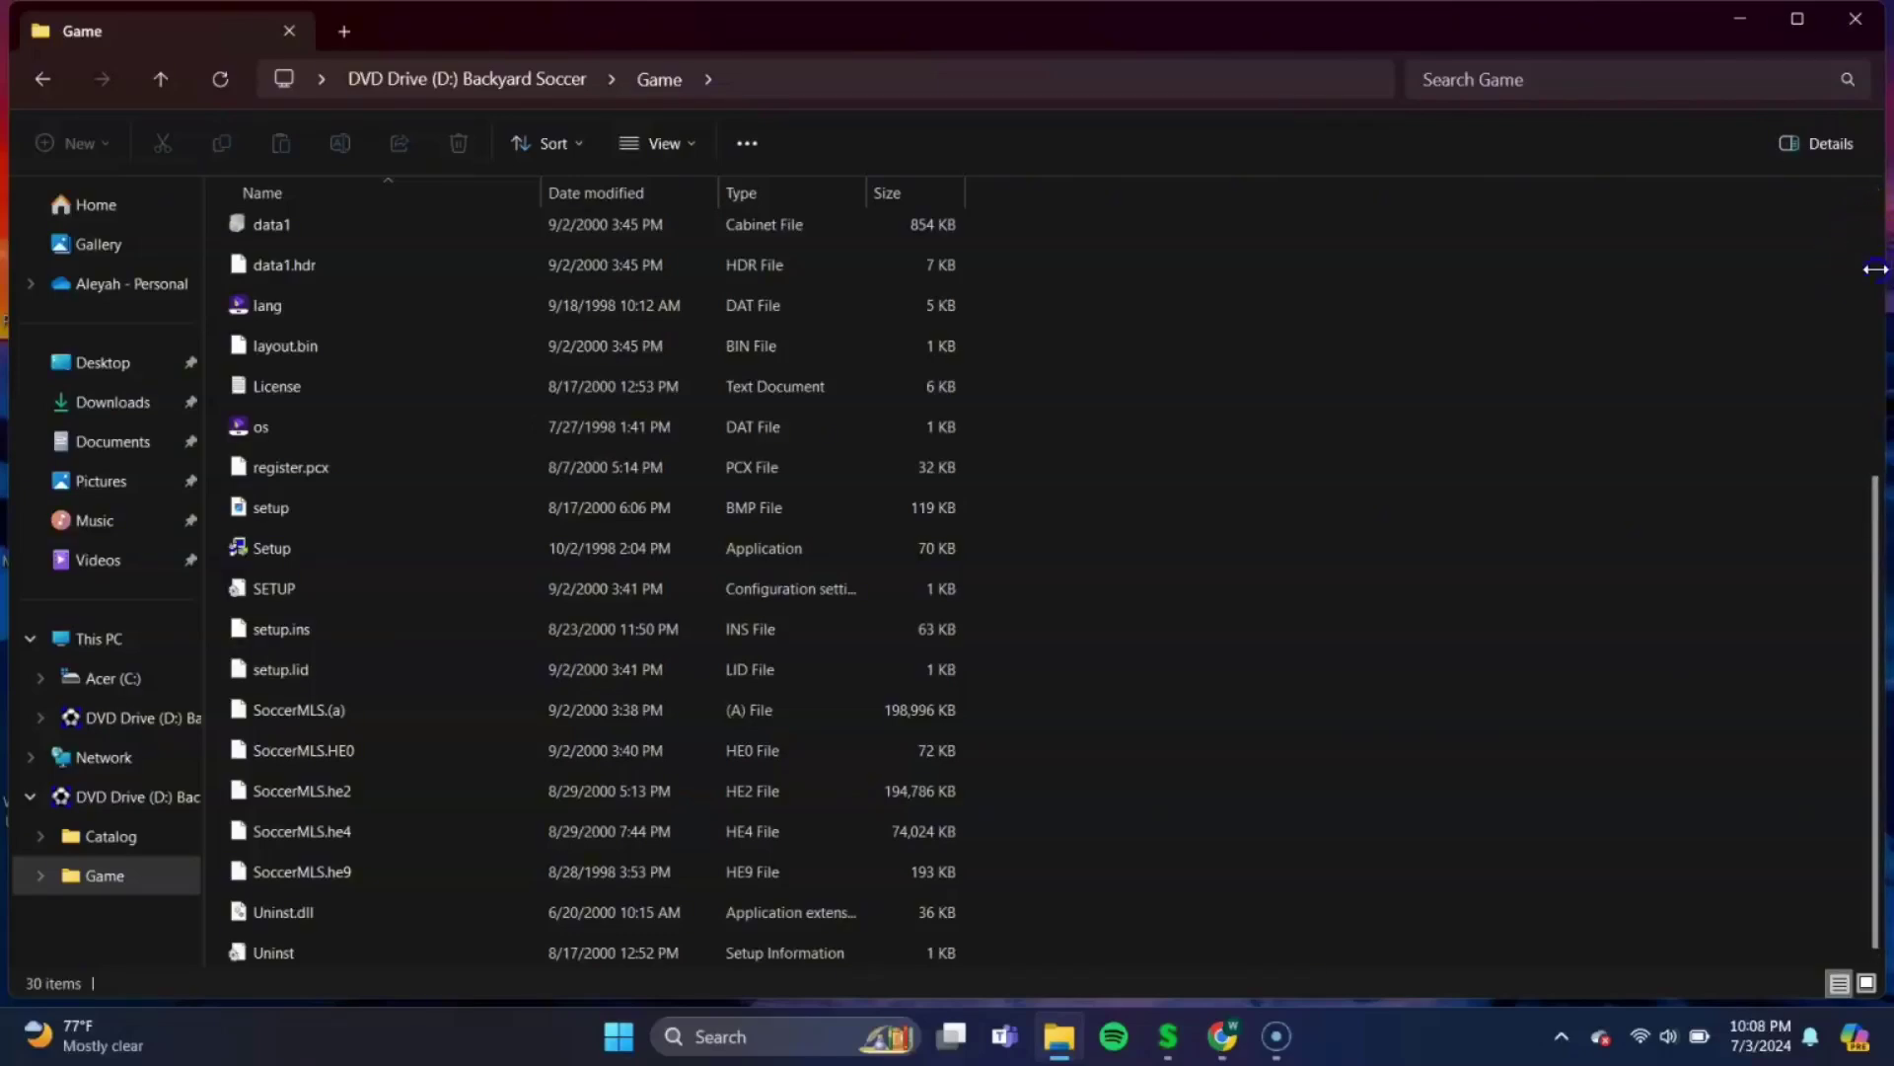
left_click_drag(1875, 269, 1128, 434)
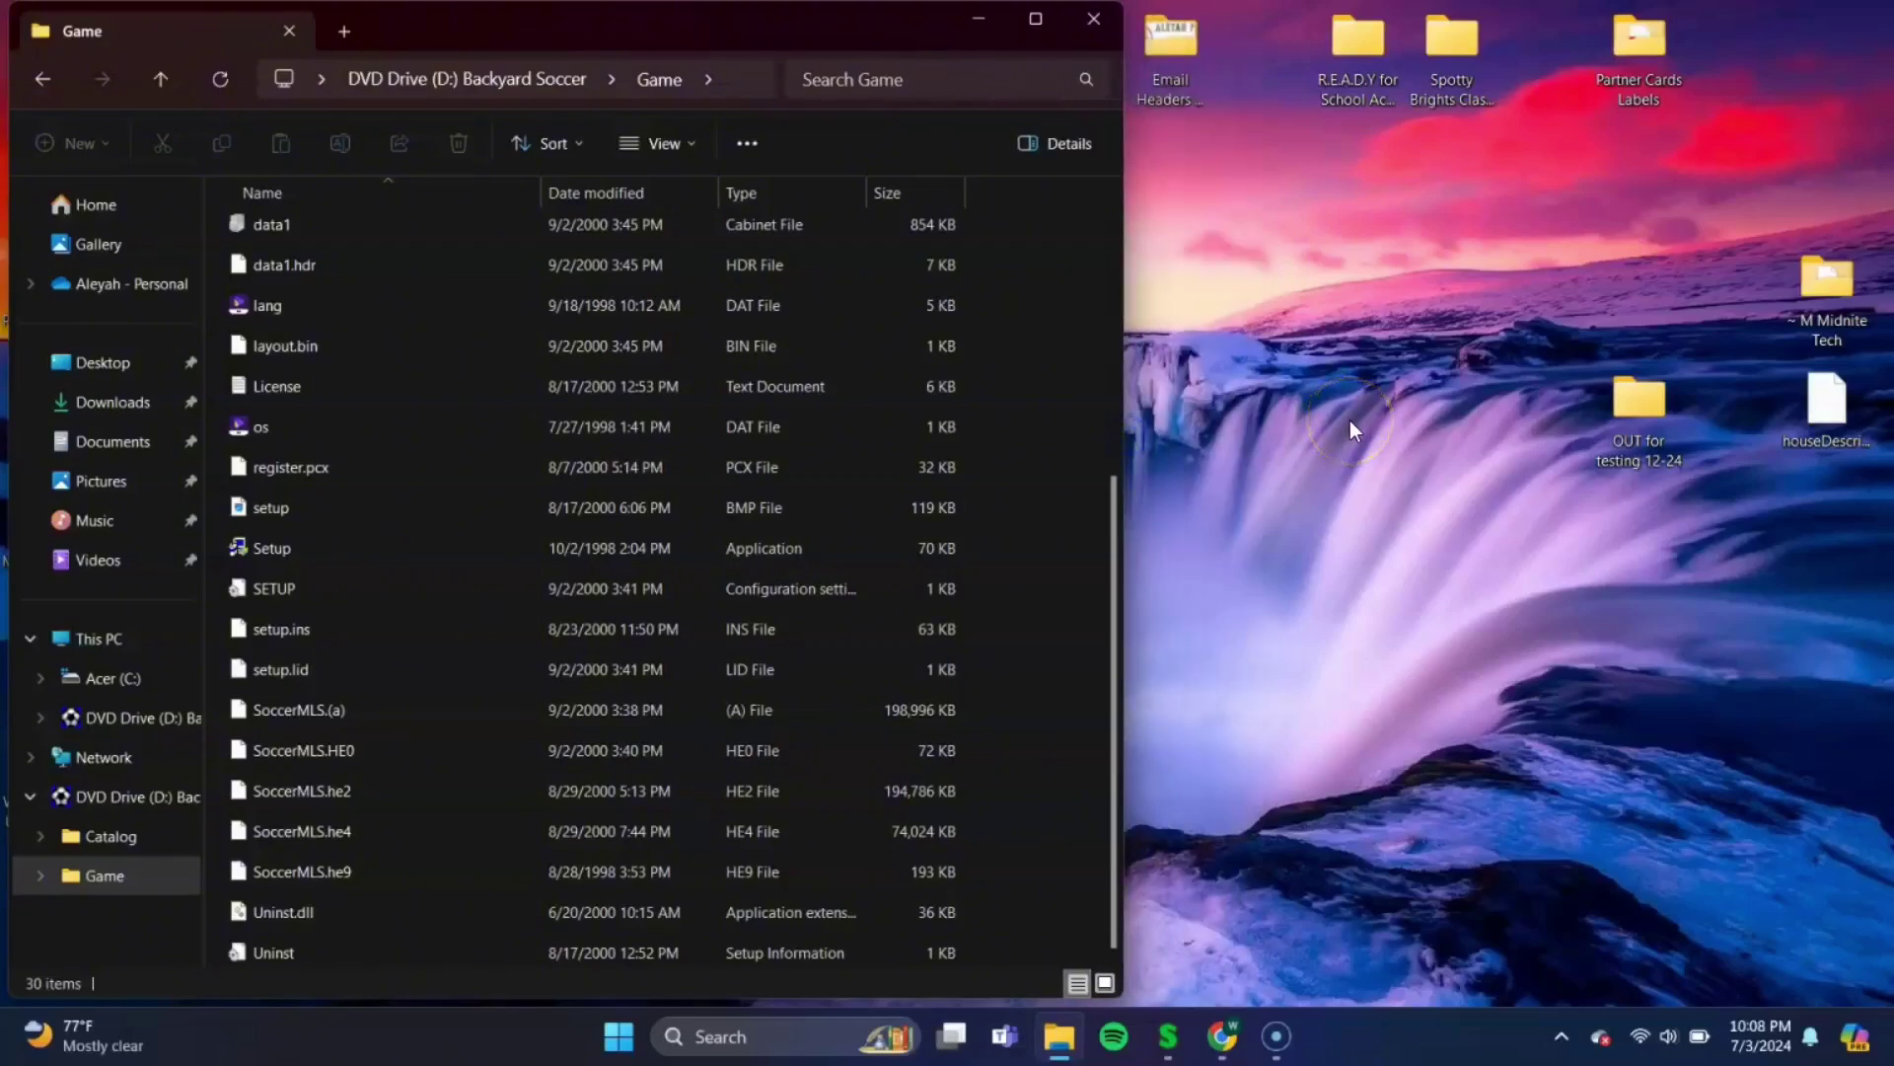
- Create a new desktop folder named "Backyard Soccer MLS Edition"
right_click(1383, 442)
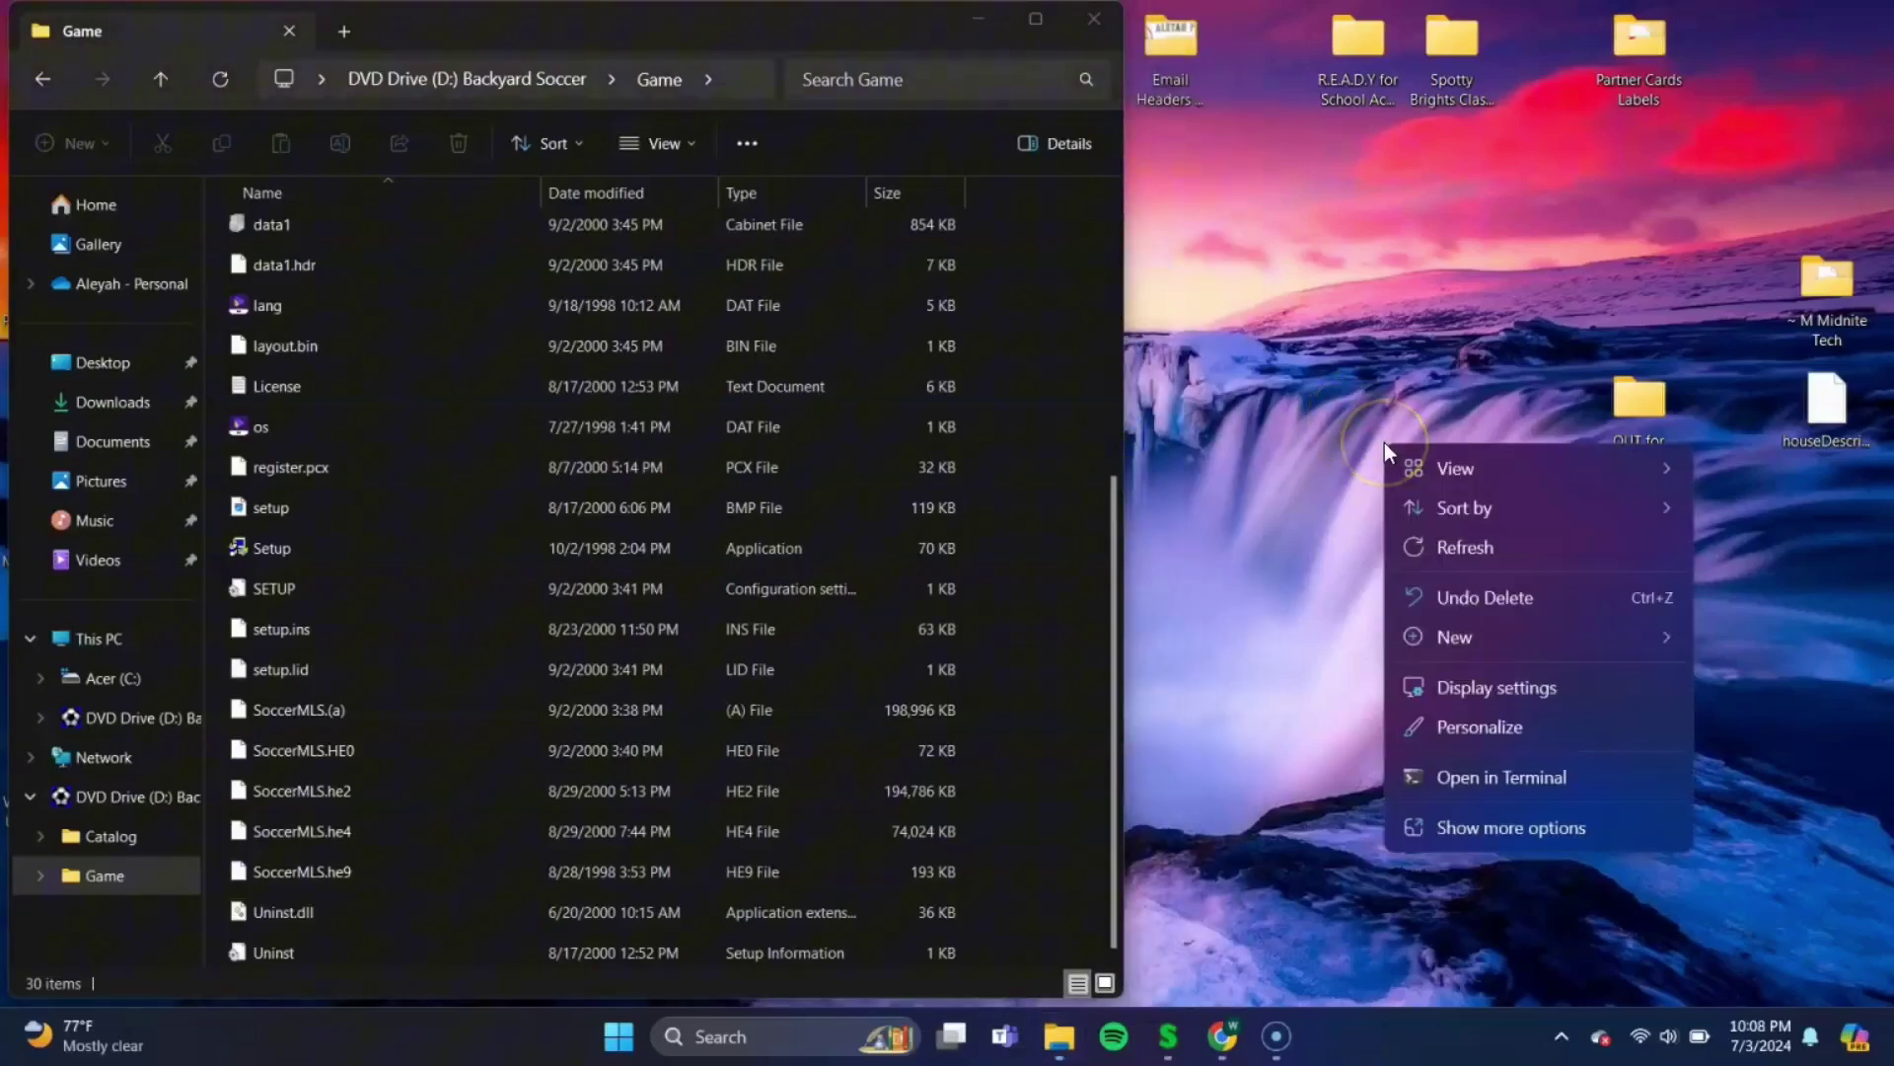
mouse_move(1501, 647)
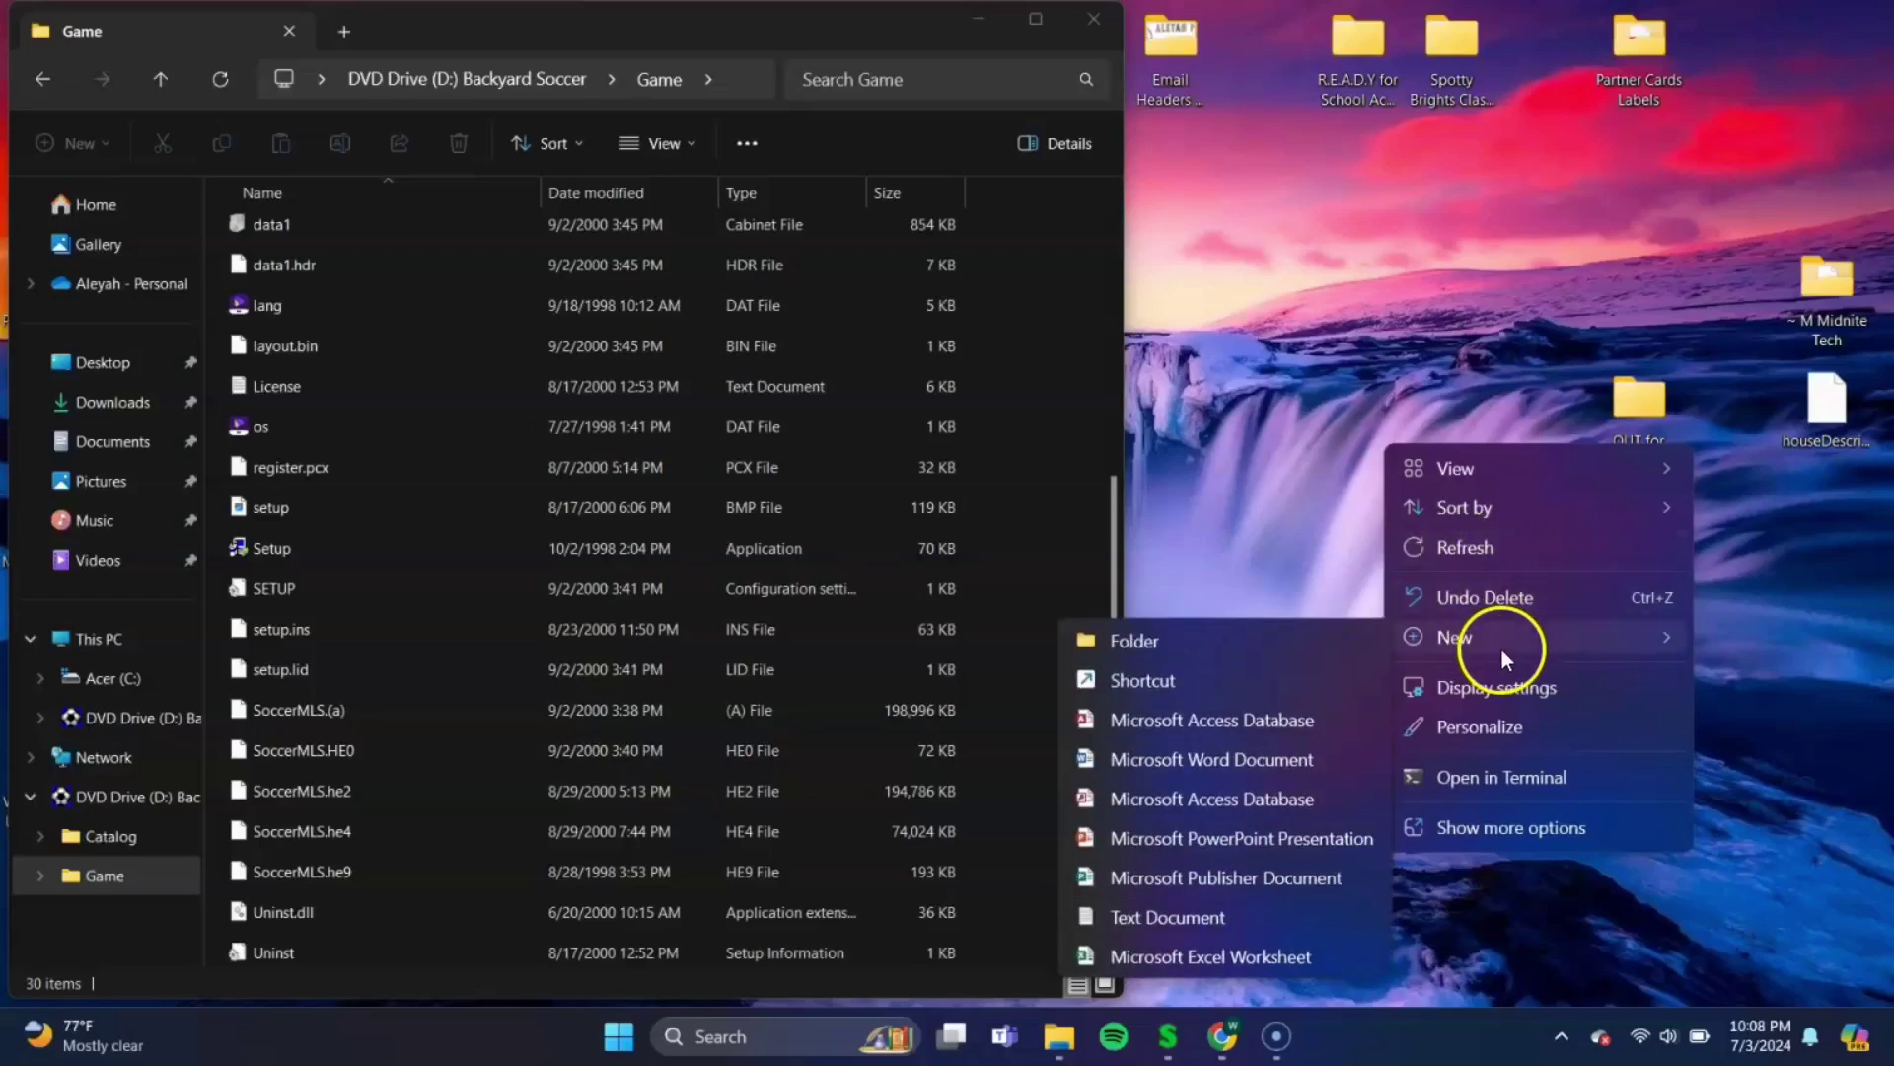
left_click(1281, 647)
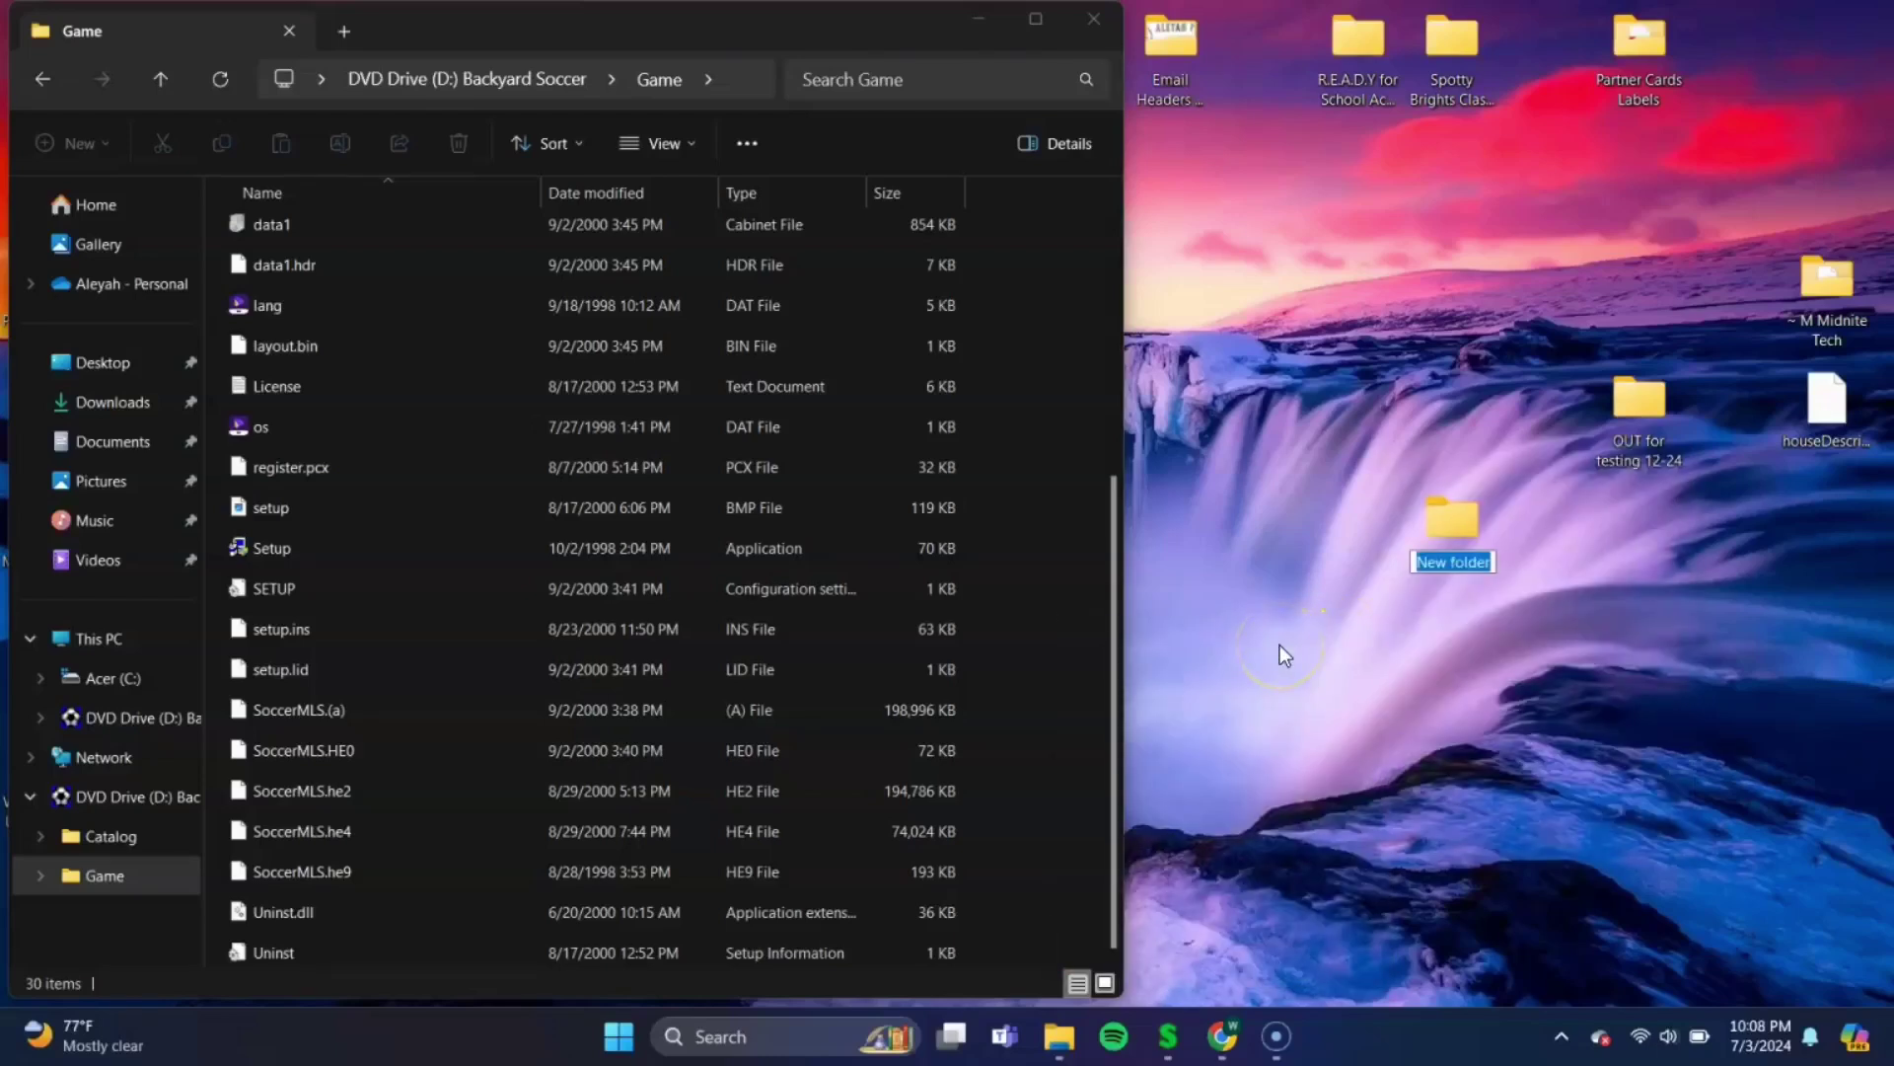
type("Backya")
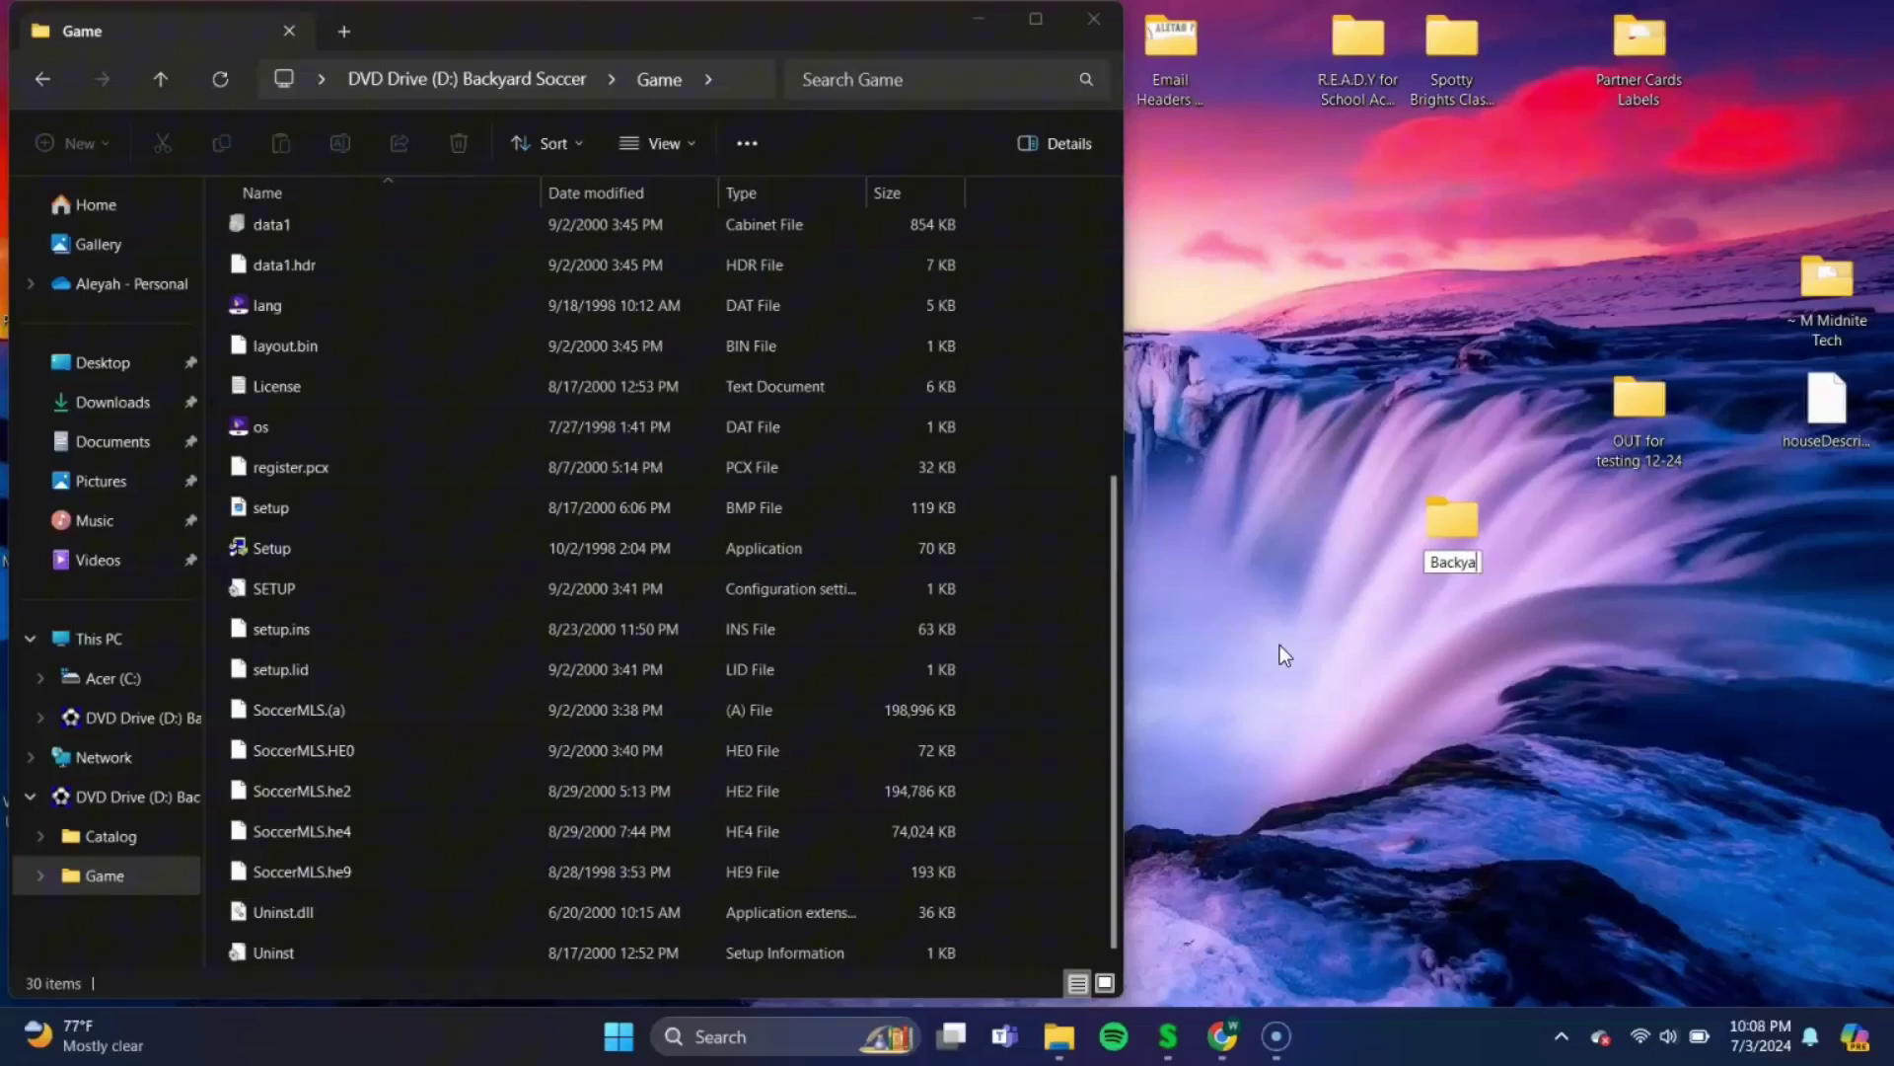
type("rd Socc")
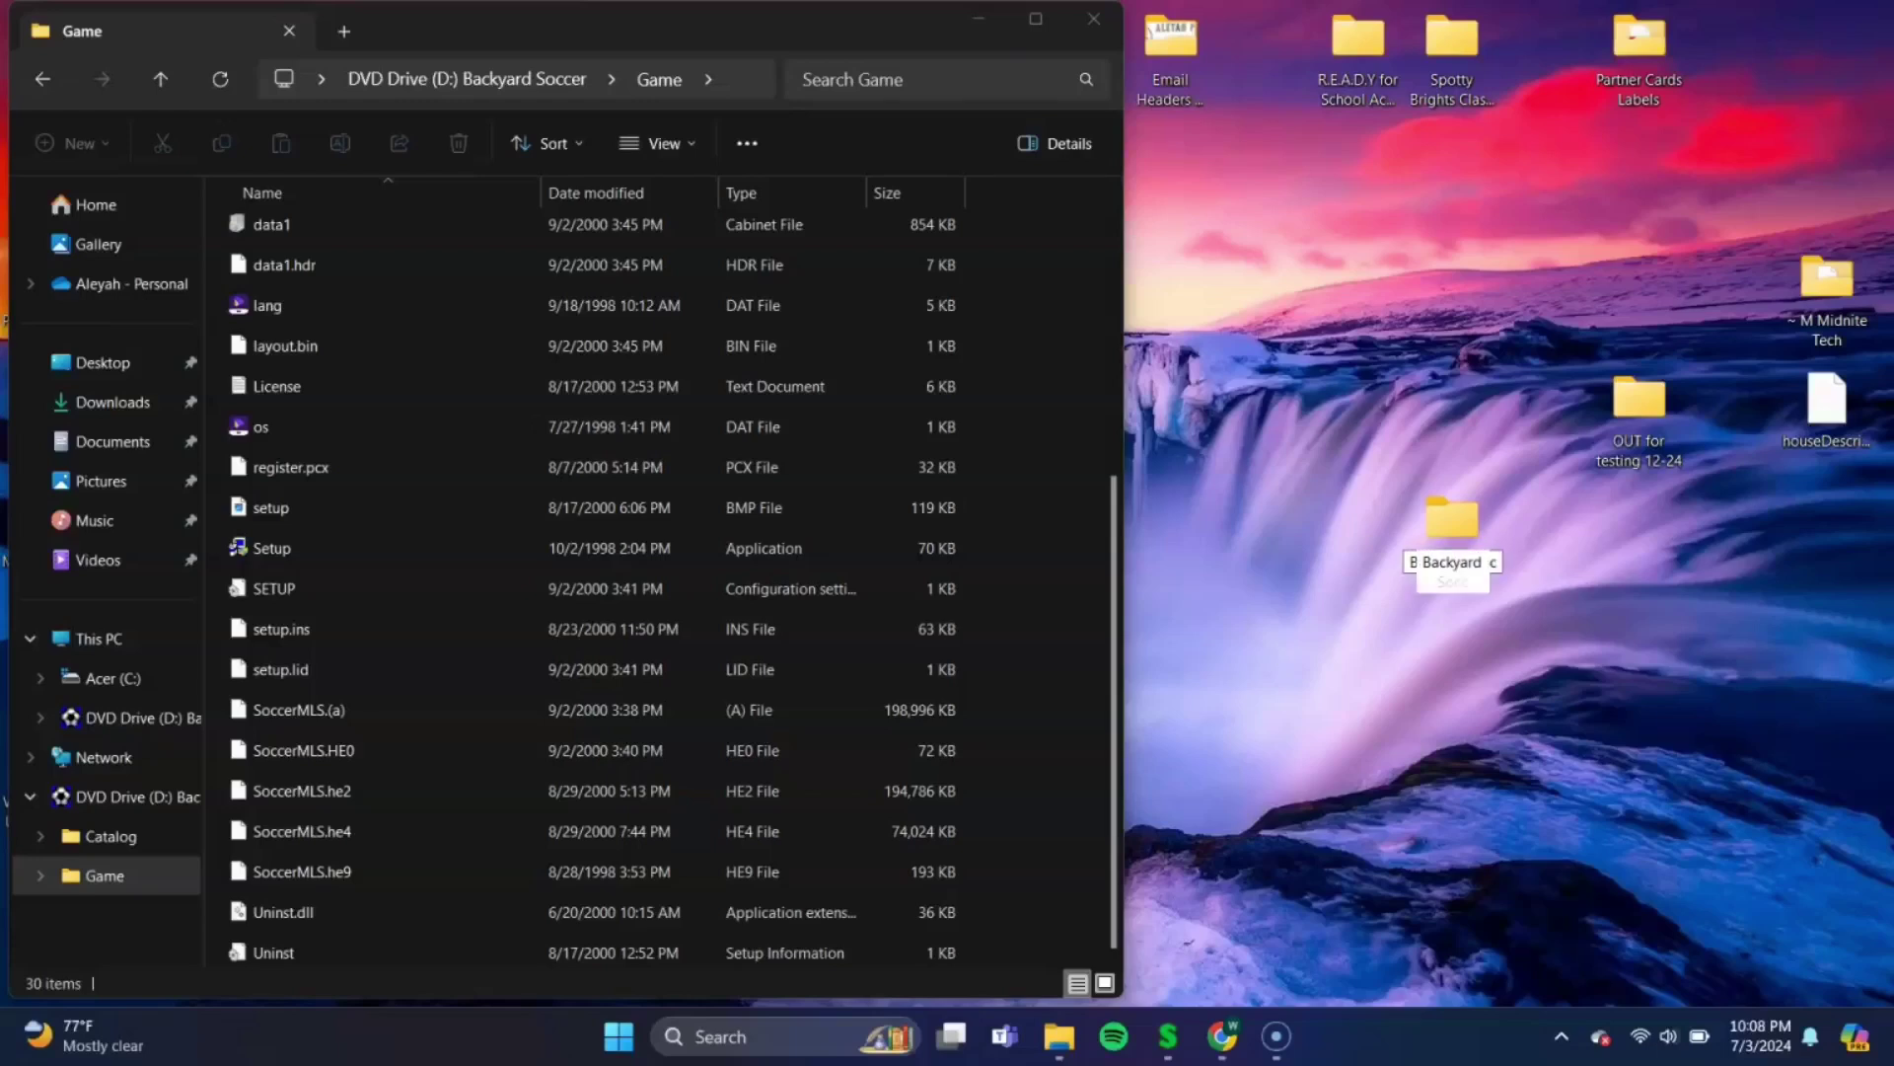
type("er ML")
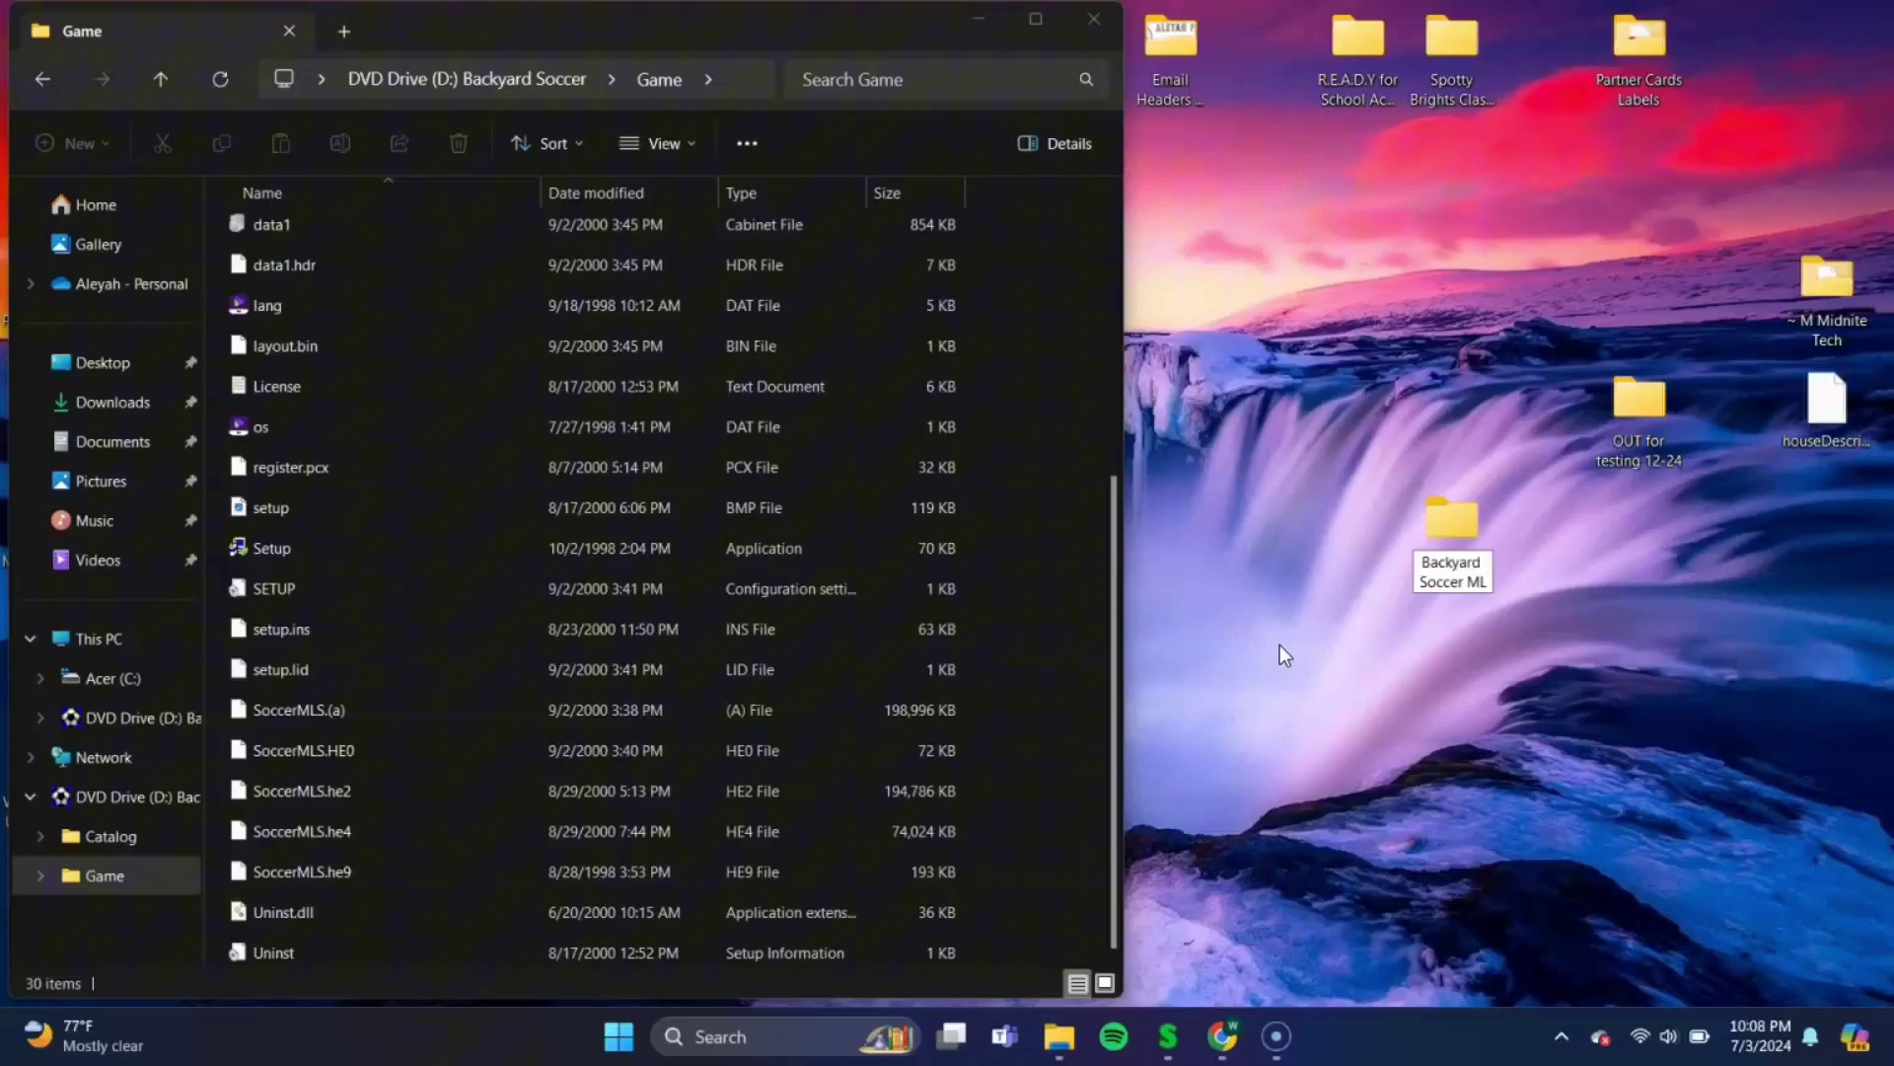
type("S Edition")
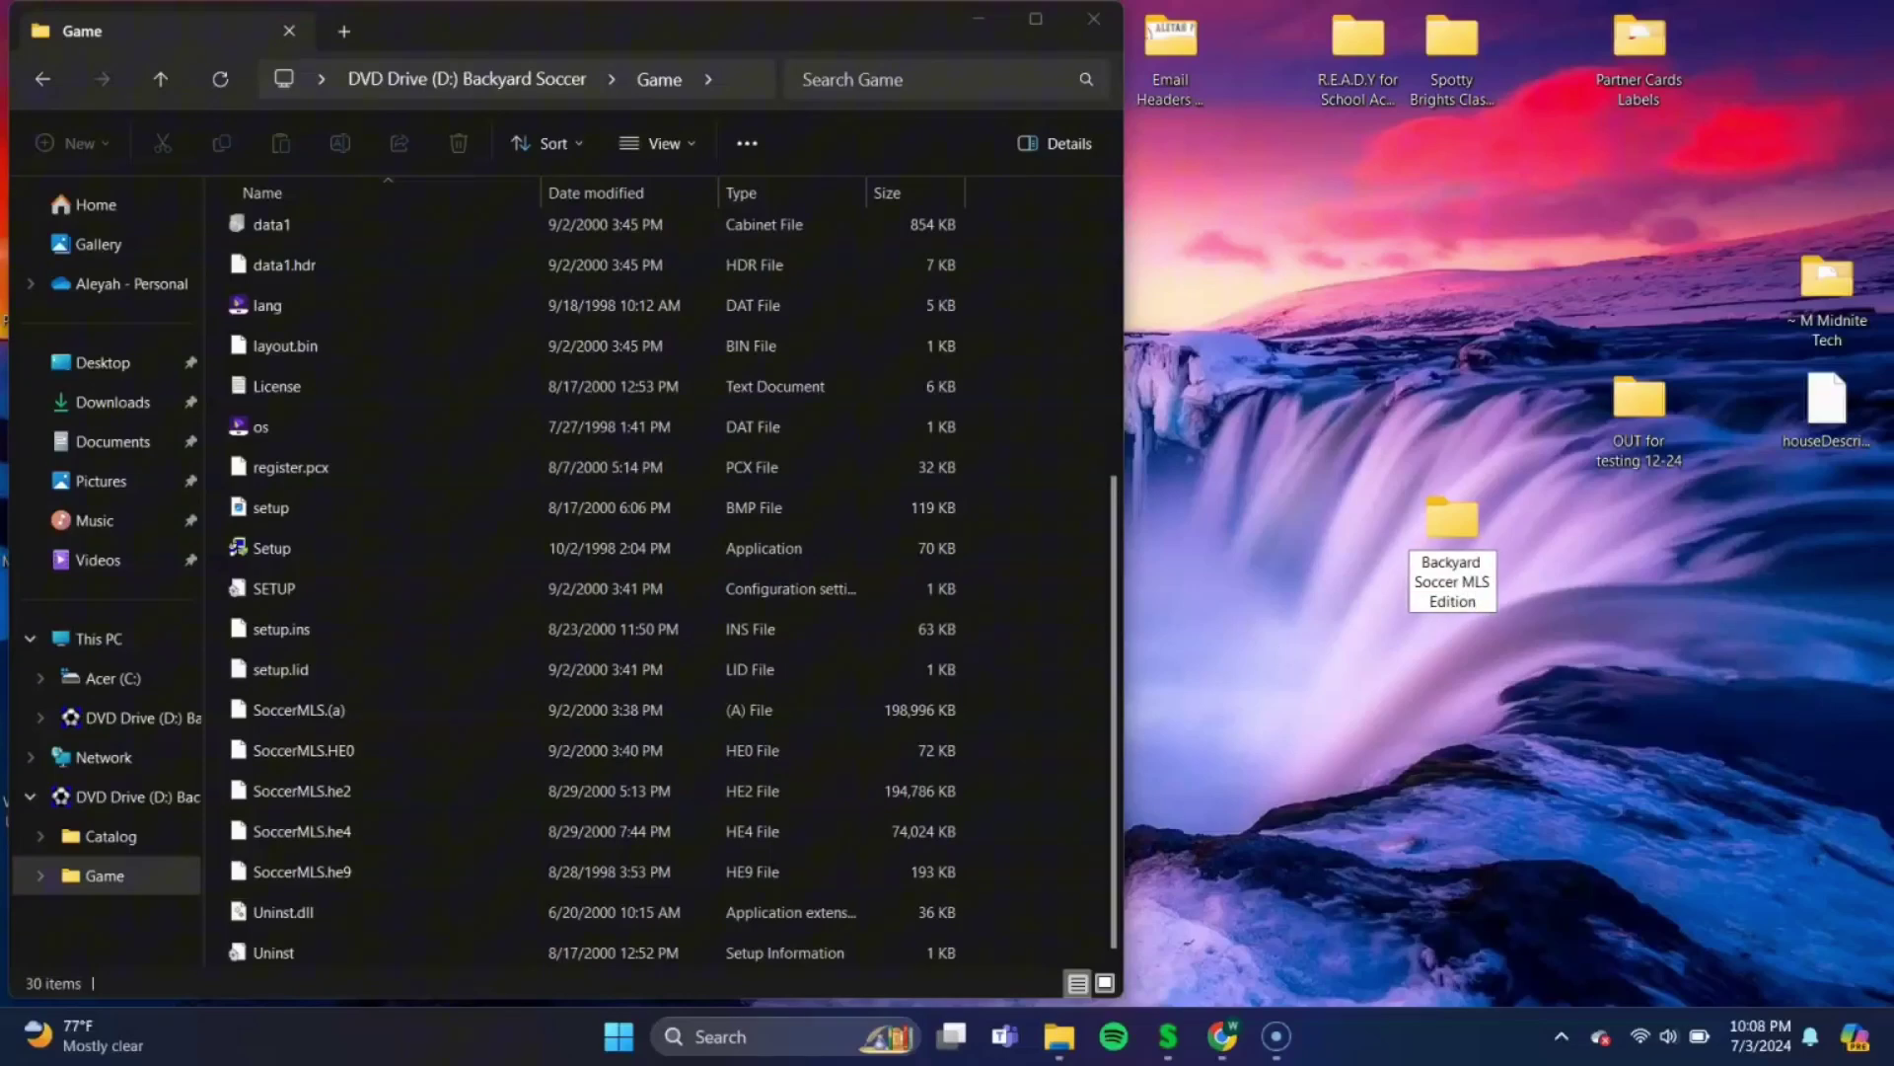
left_click(1314, 639)
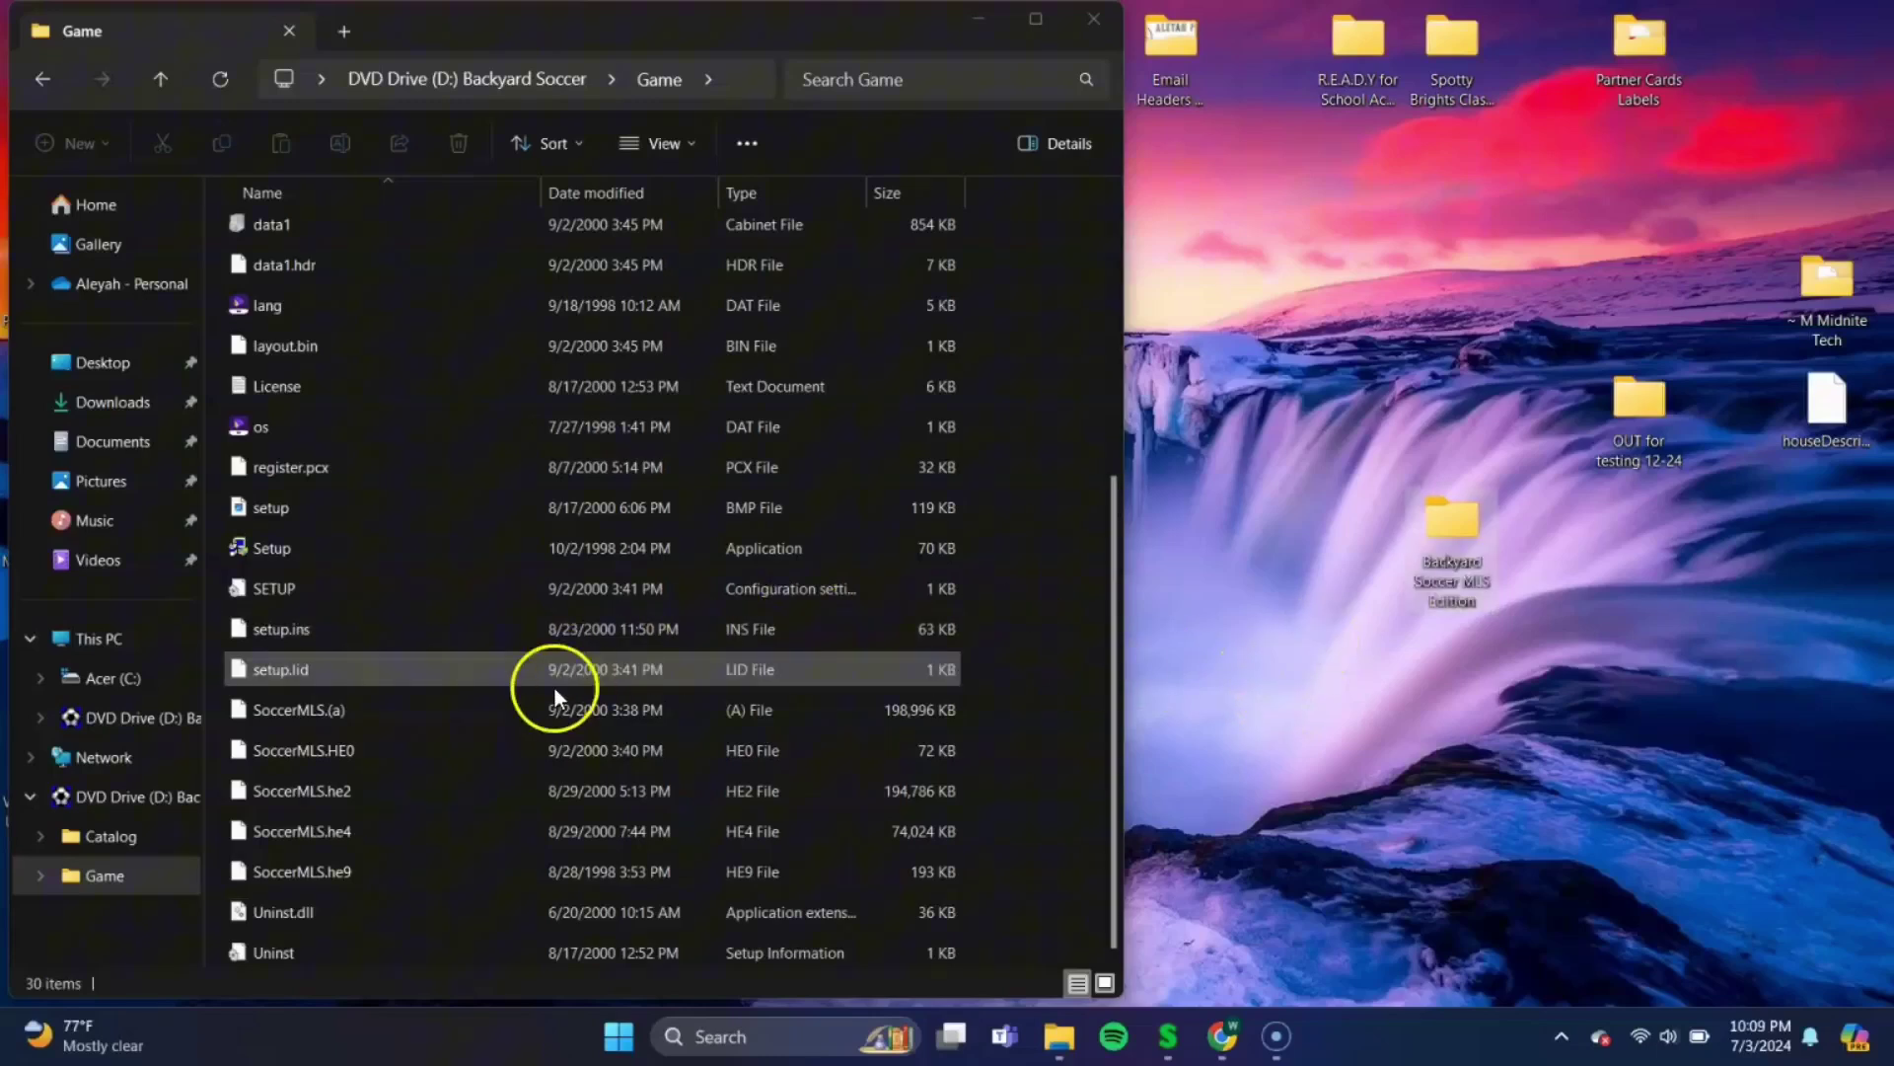
- Copy the SoccerMLS.(a), SoccerMLS.HE0, SoccerMLS.he2, SoccerMLS.he4 and SoccerMLS.he9 files into the Backyard Soccer MLS Edition desktop folder
left_click(393, 714)
left_click(383, 747, "ctrl")
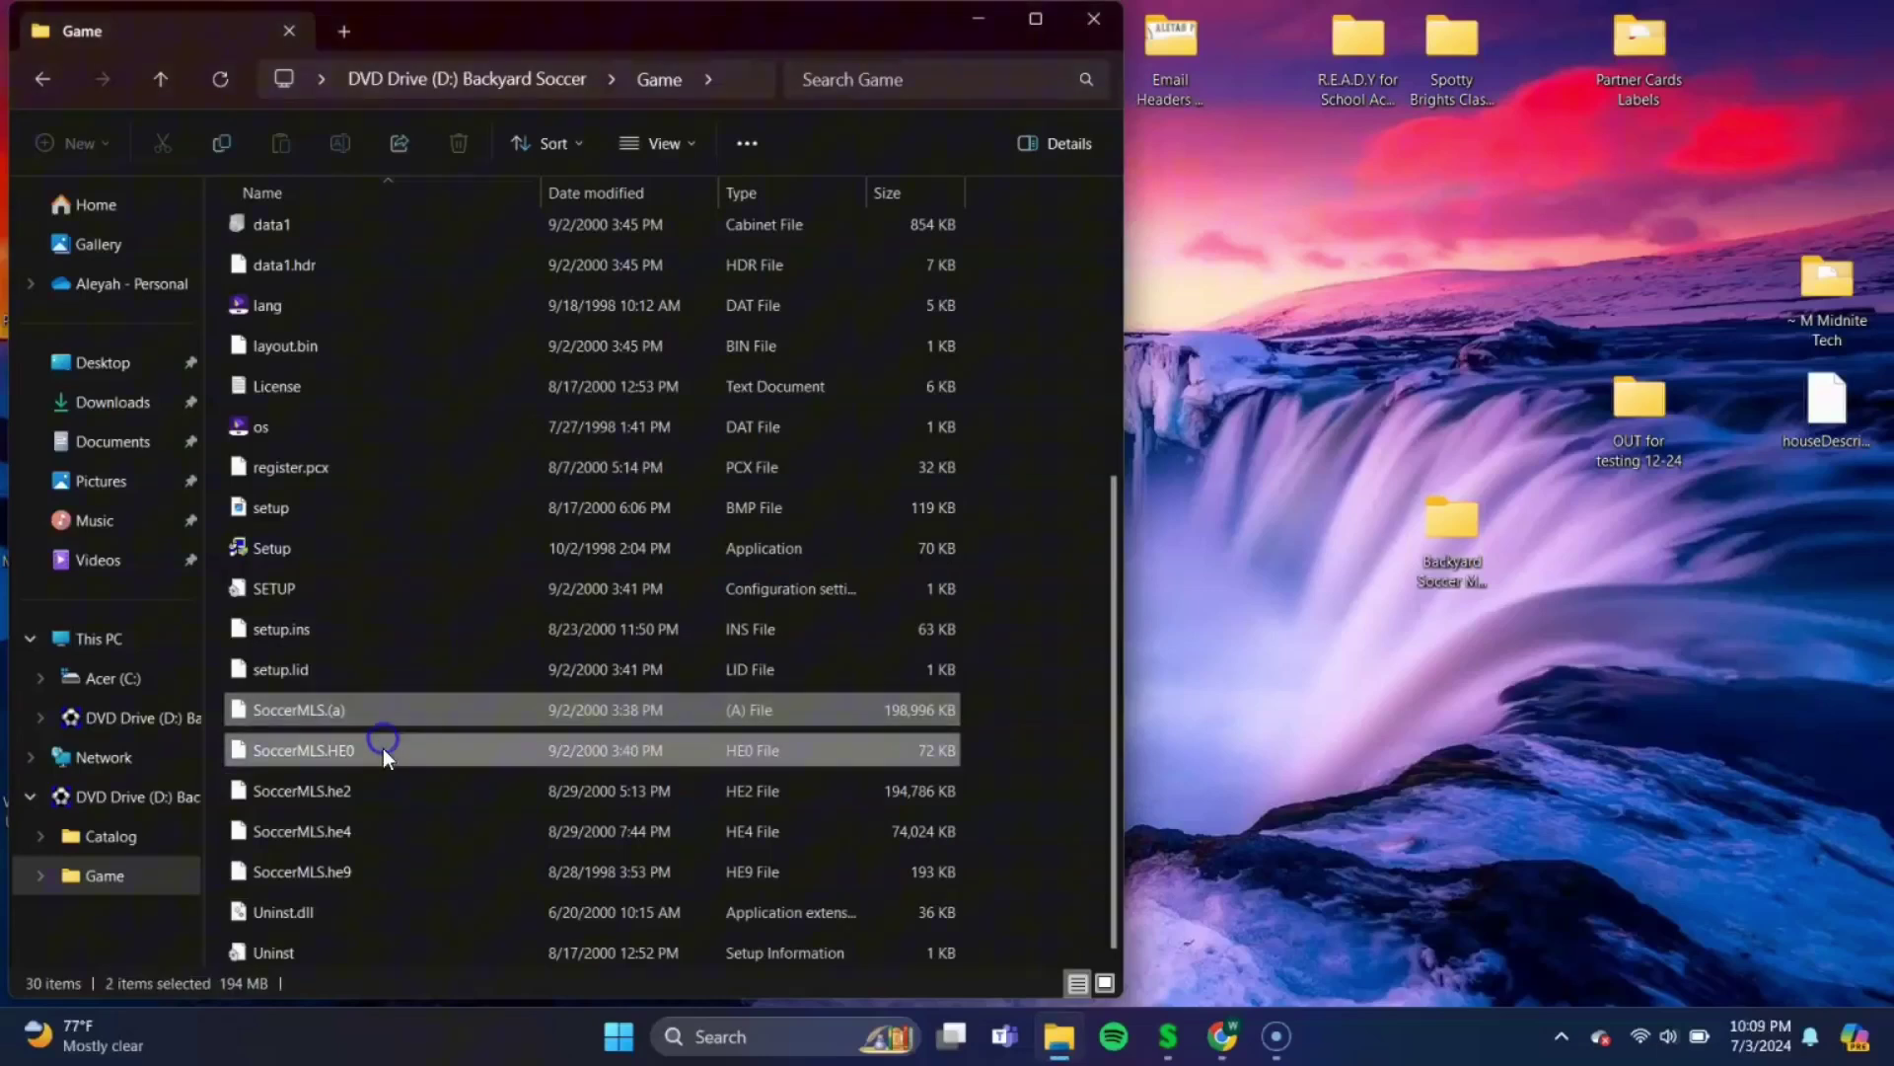
left_click(375, 788, "ctrl")
left_click(367, 829, "ctrl")
left_click(365, 872, "ctrl")
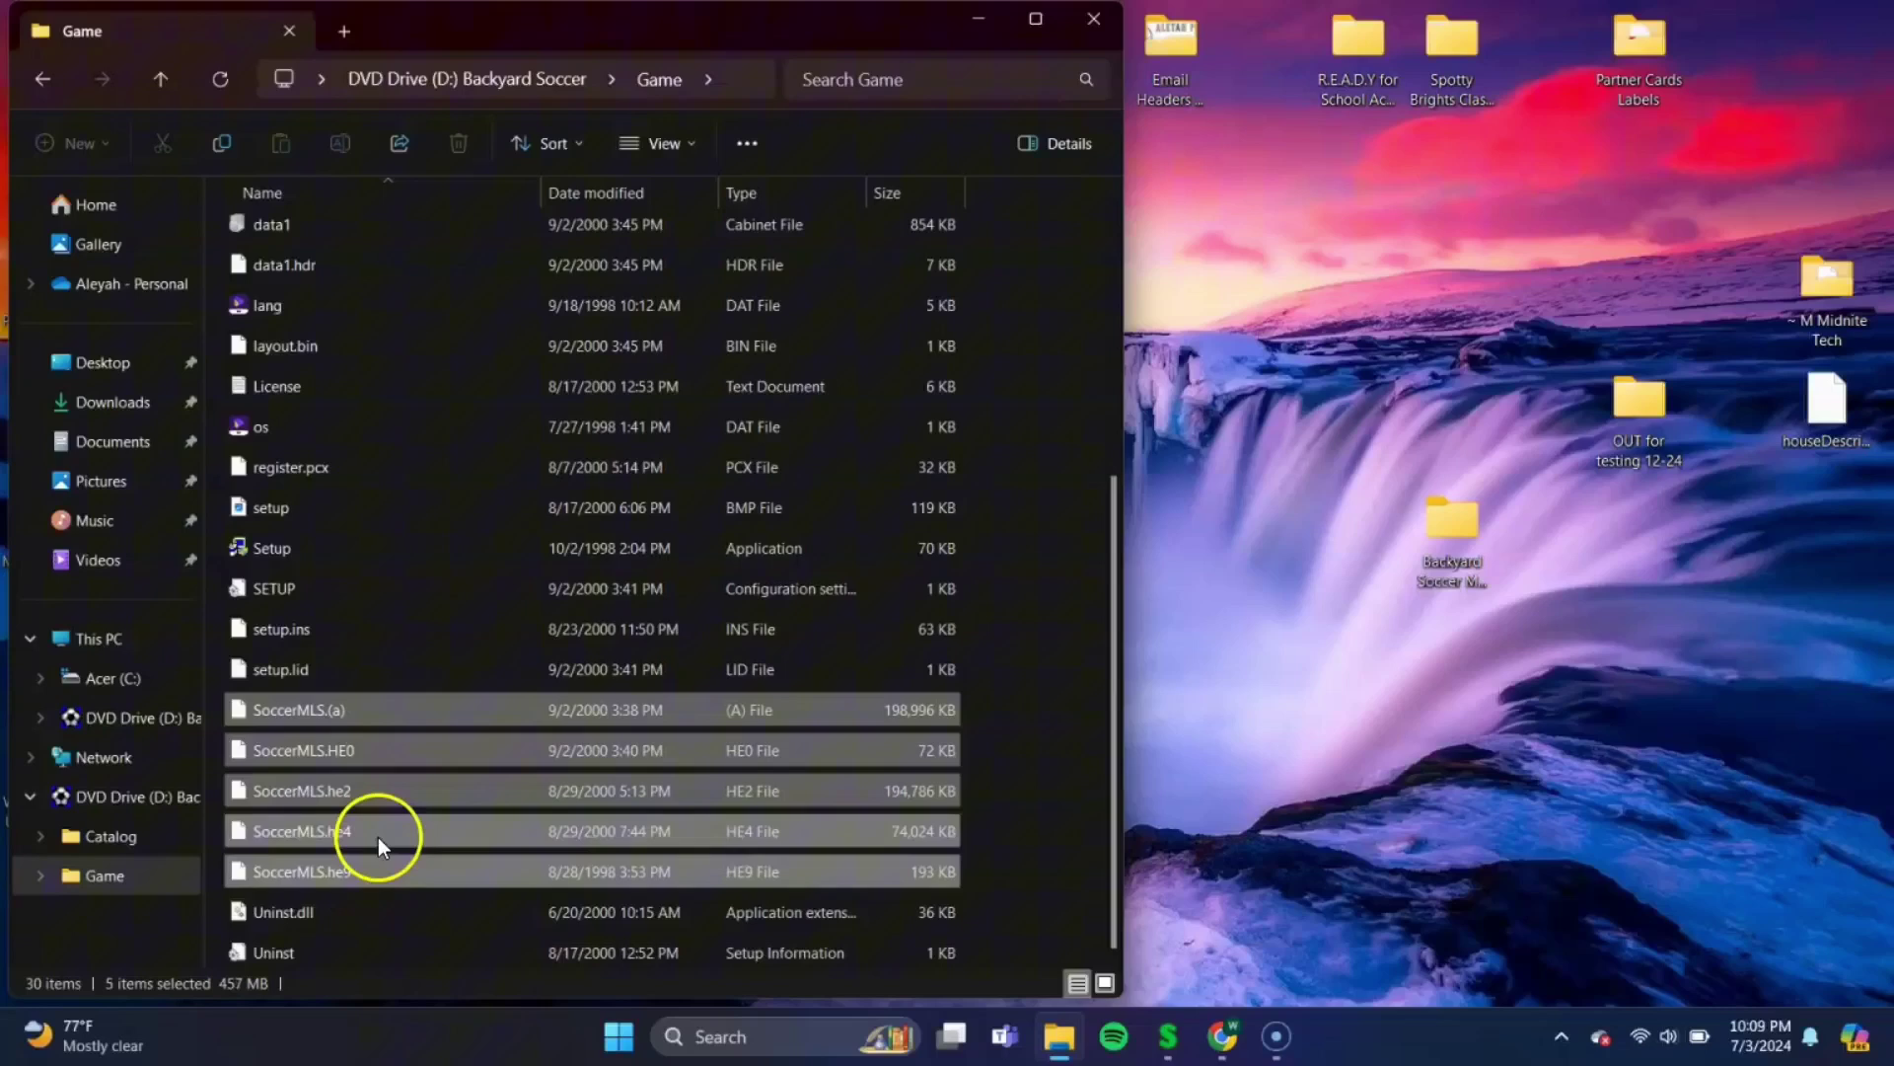
left_click_drag(377, 787, 1447, 584)
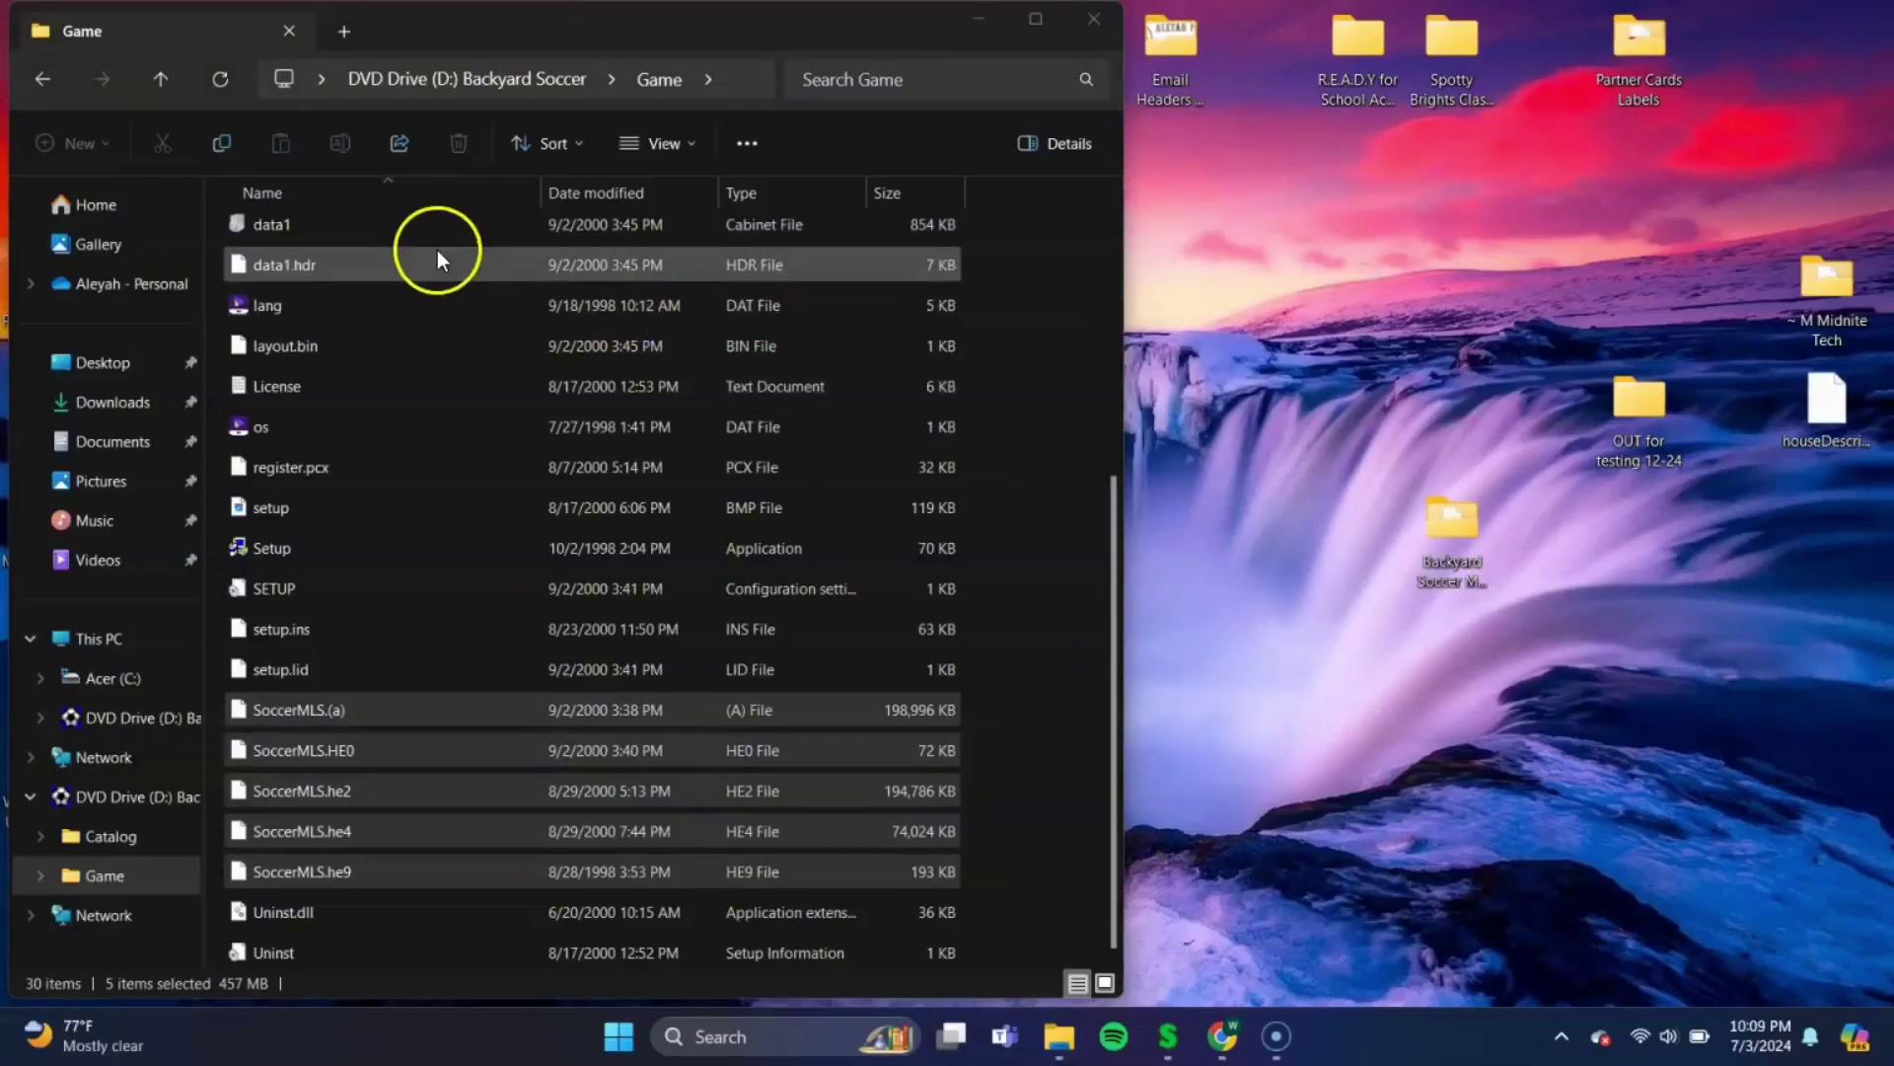
- Check that the Backyard Soccer MLS Edition desktop folder contains the five copied SoccerMLS files, leaving the desktop clear of open windows
left_click(976, 19)
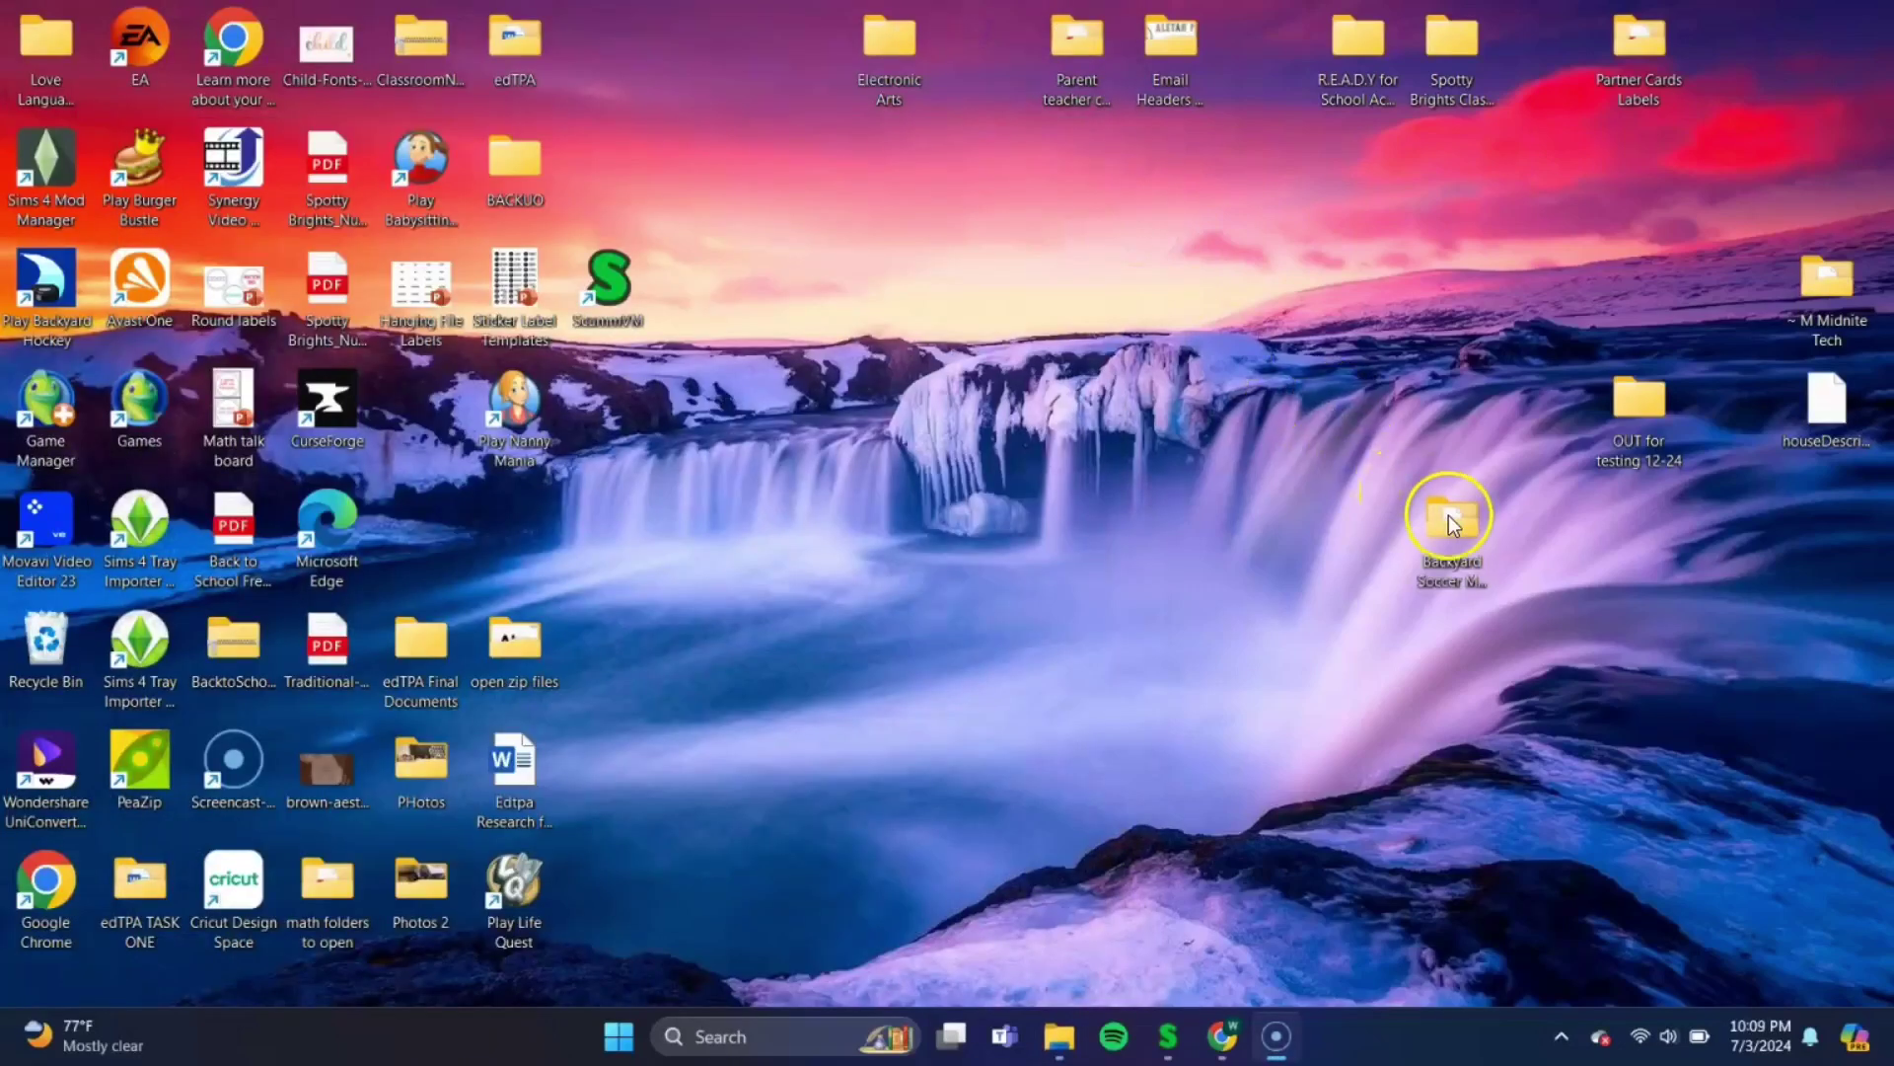
double_click(1448, 515)
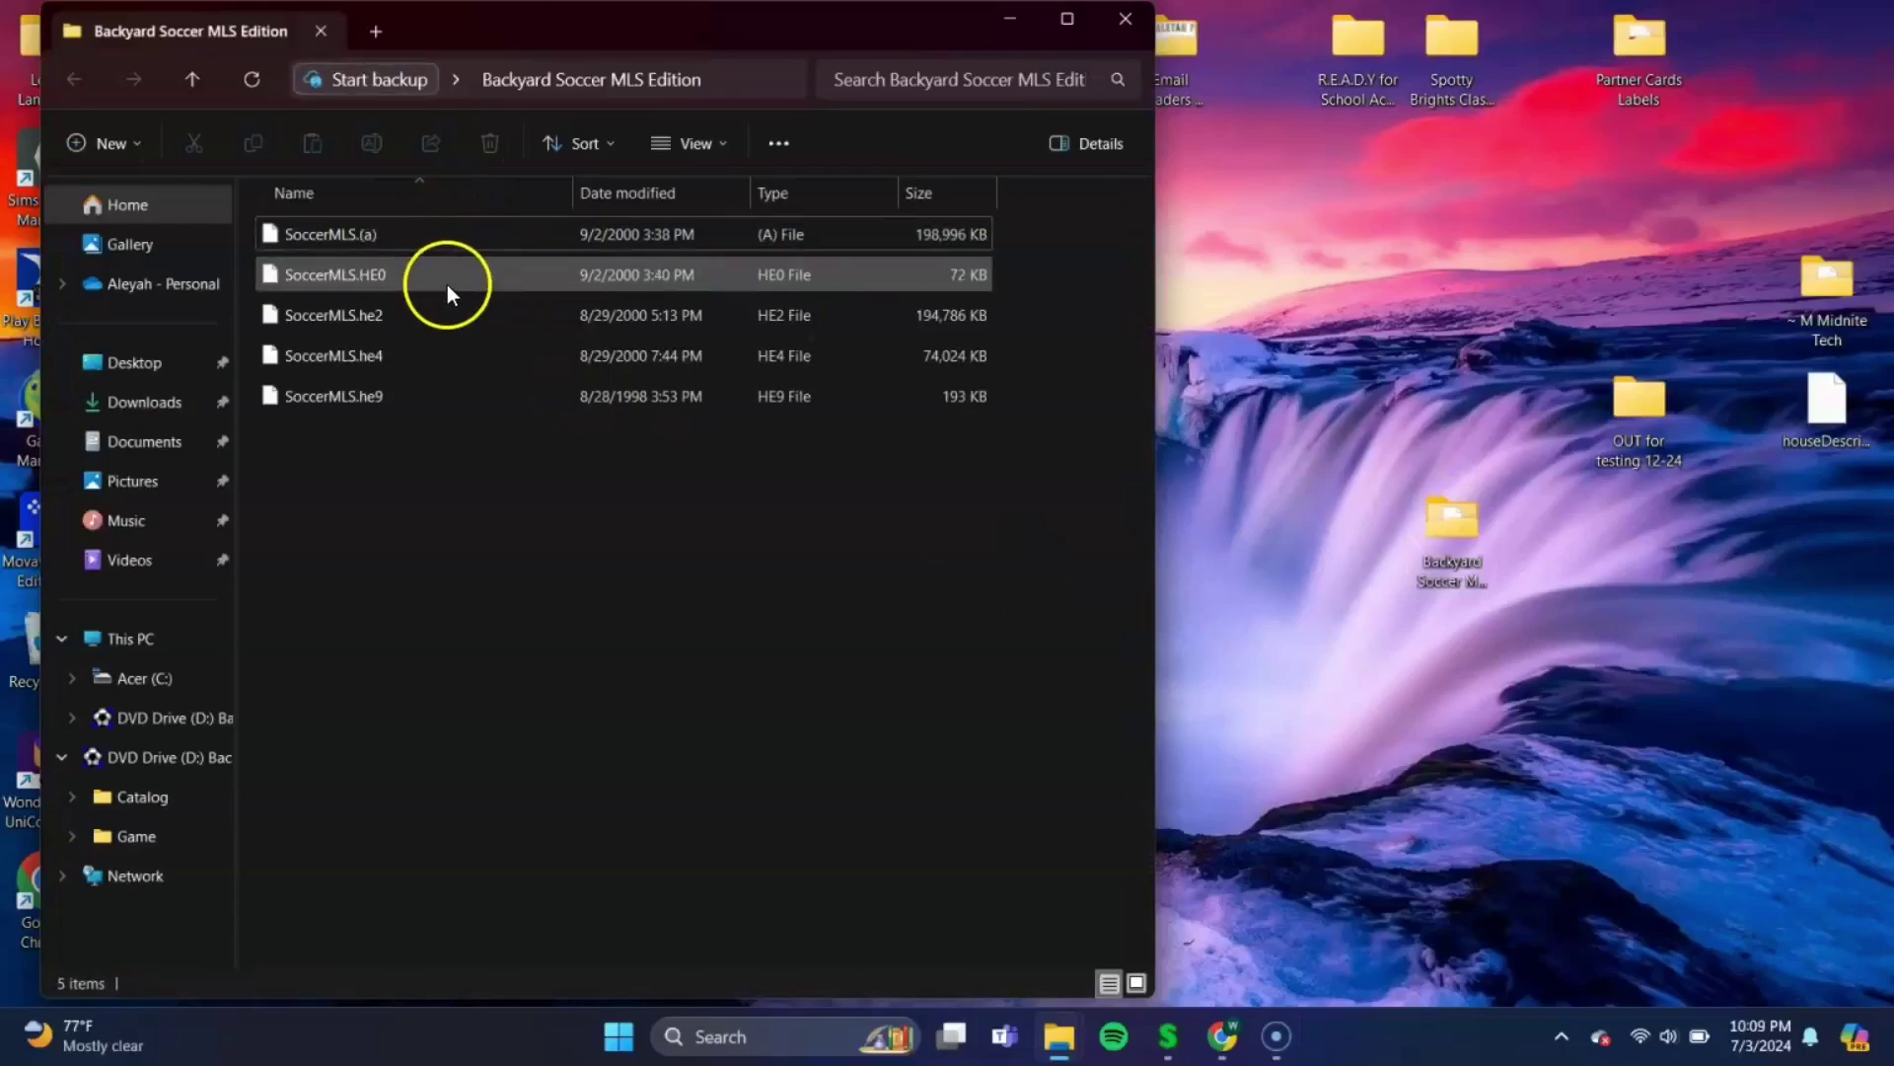
left_click(1009, 14)
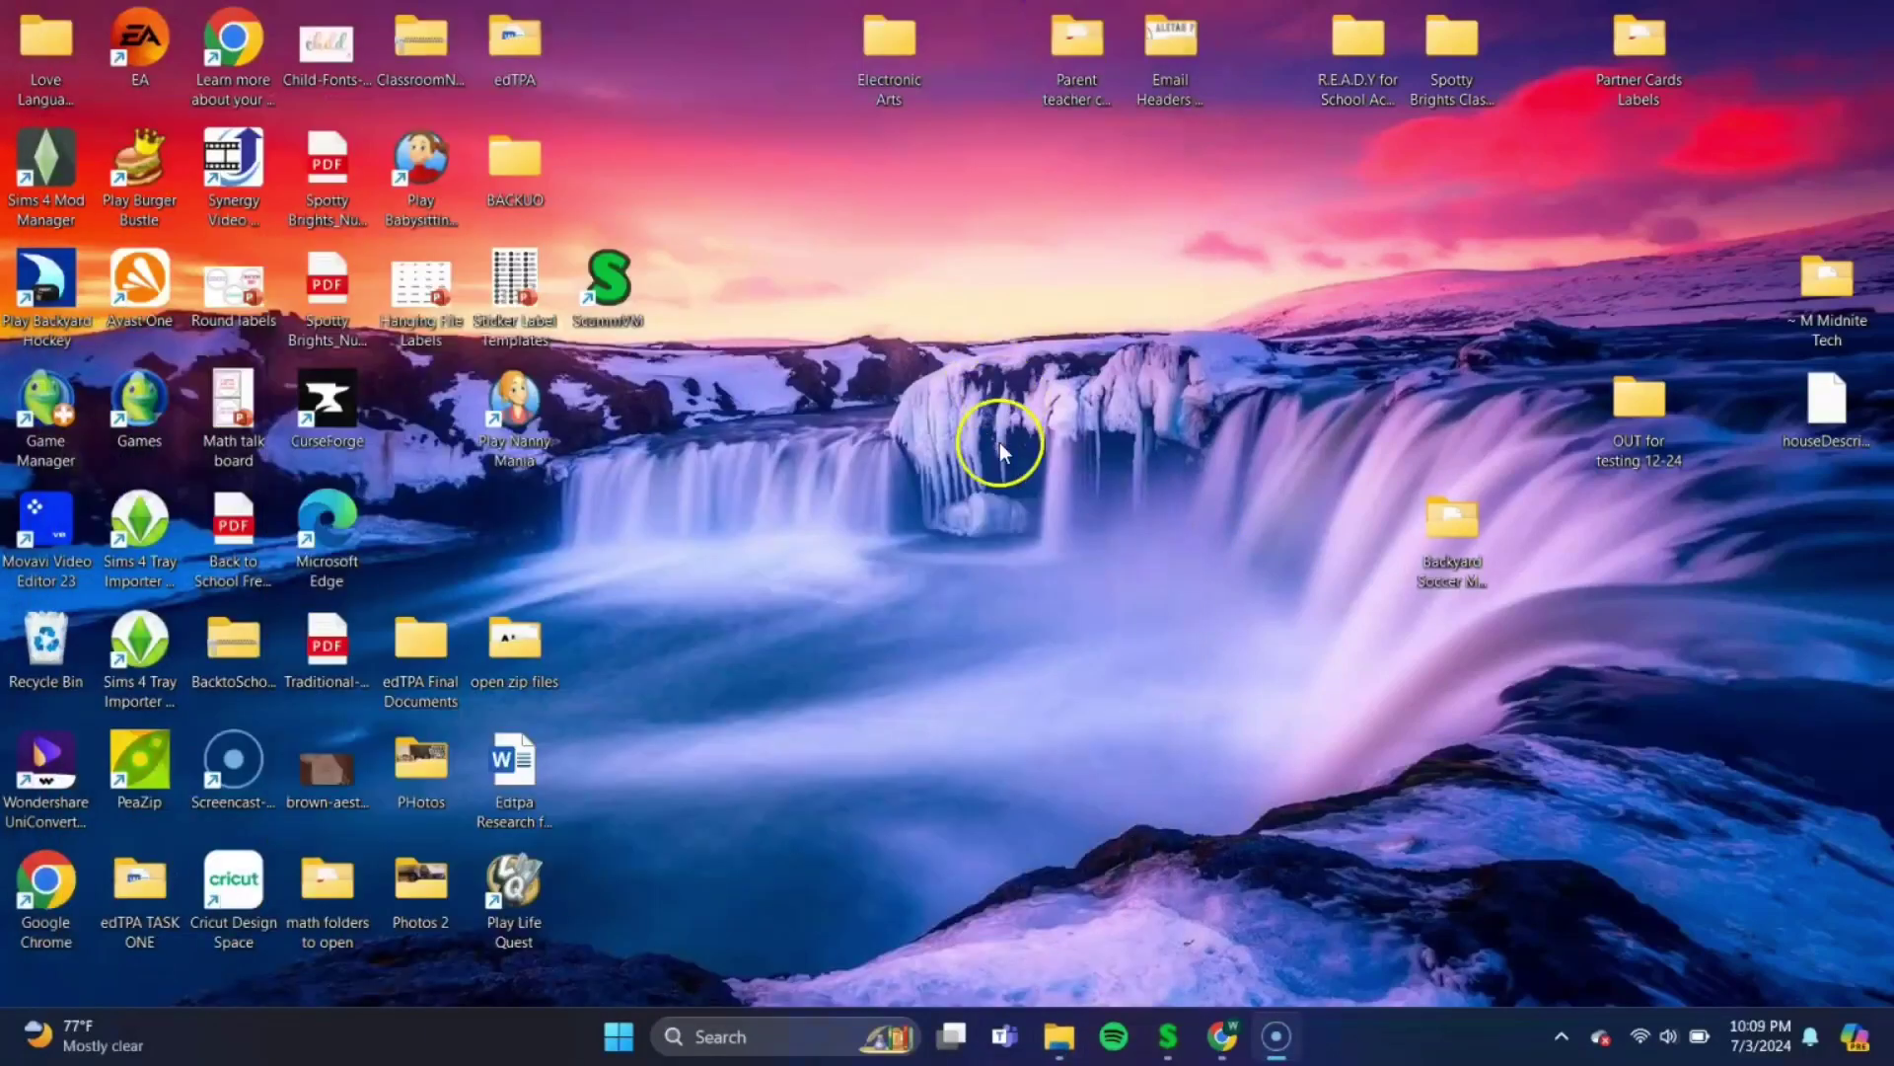
- Switch to ScummVM and add the Backyard Soccer MLS Edition desktop folder as a game, accepting the detected game settings
left_click(1160, 1052)
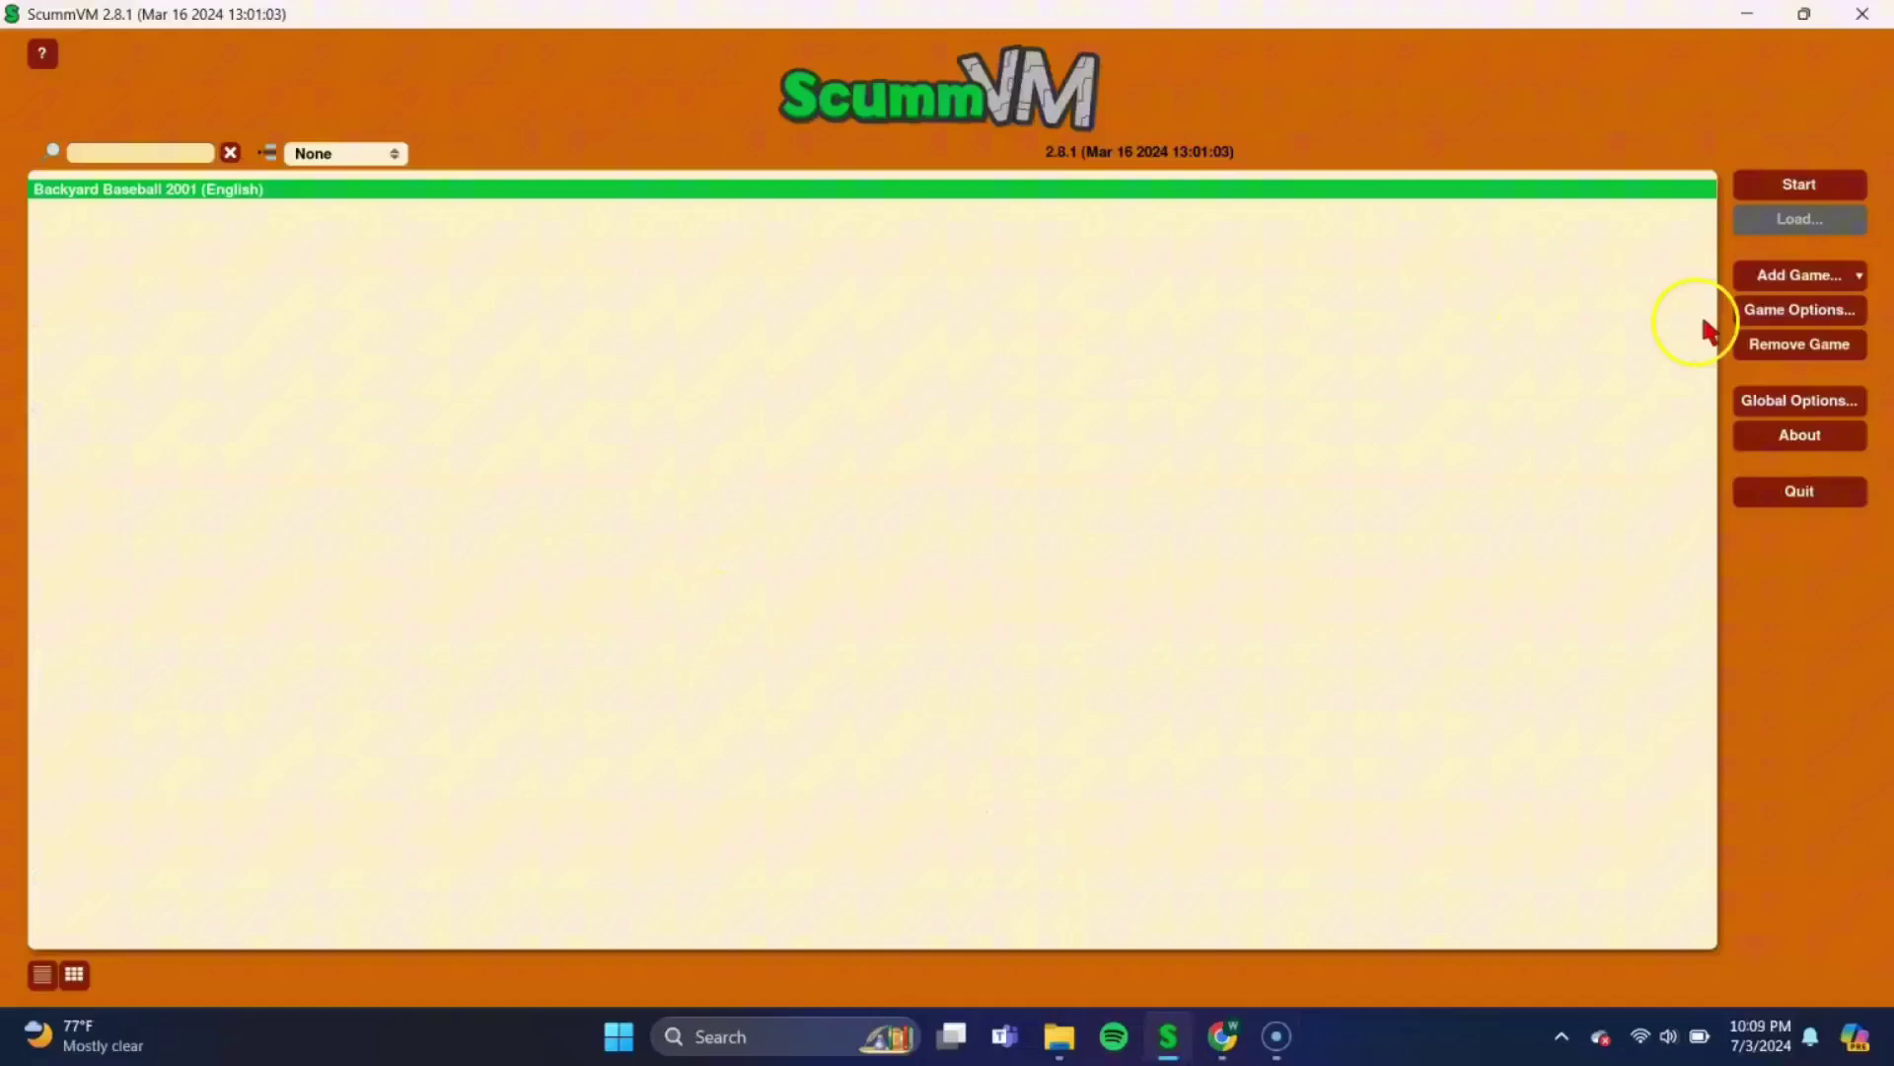
left_click(1782, 283)
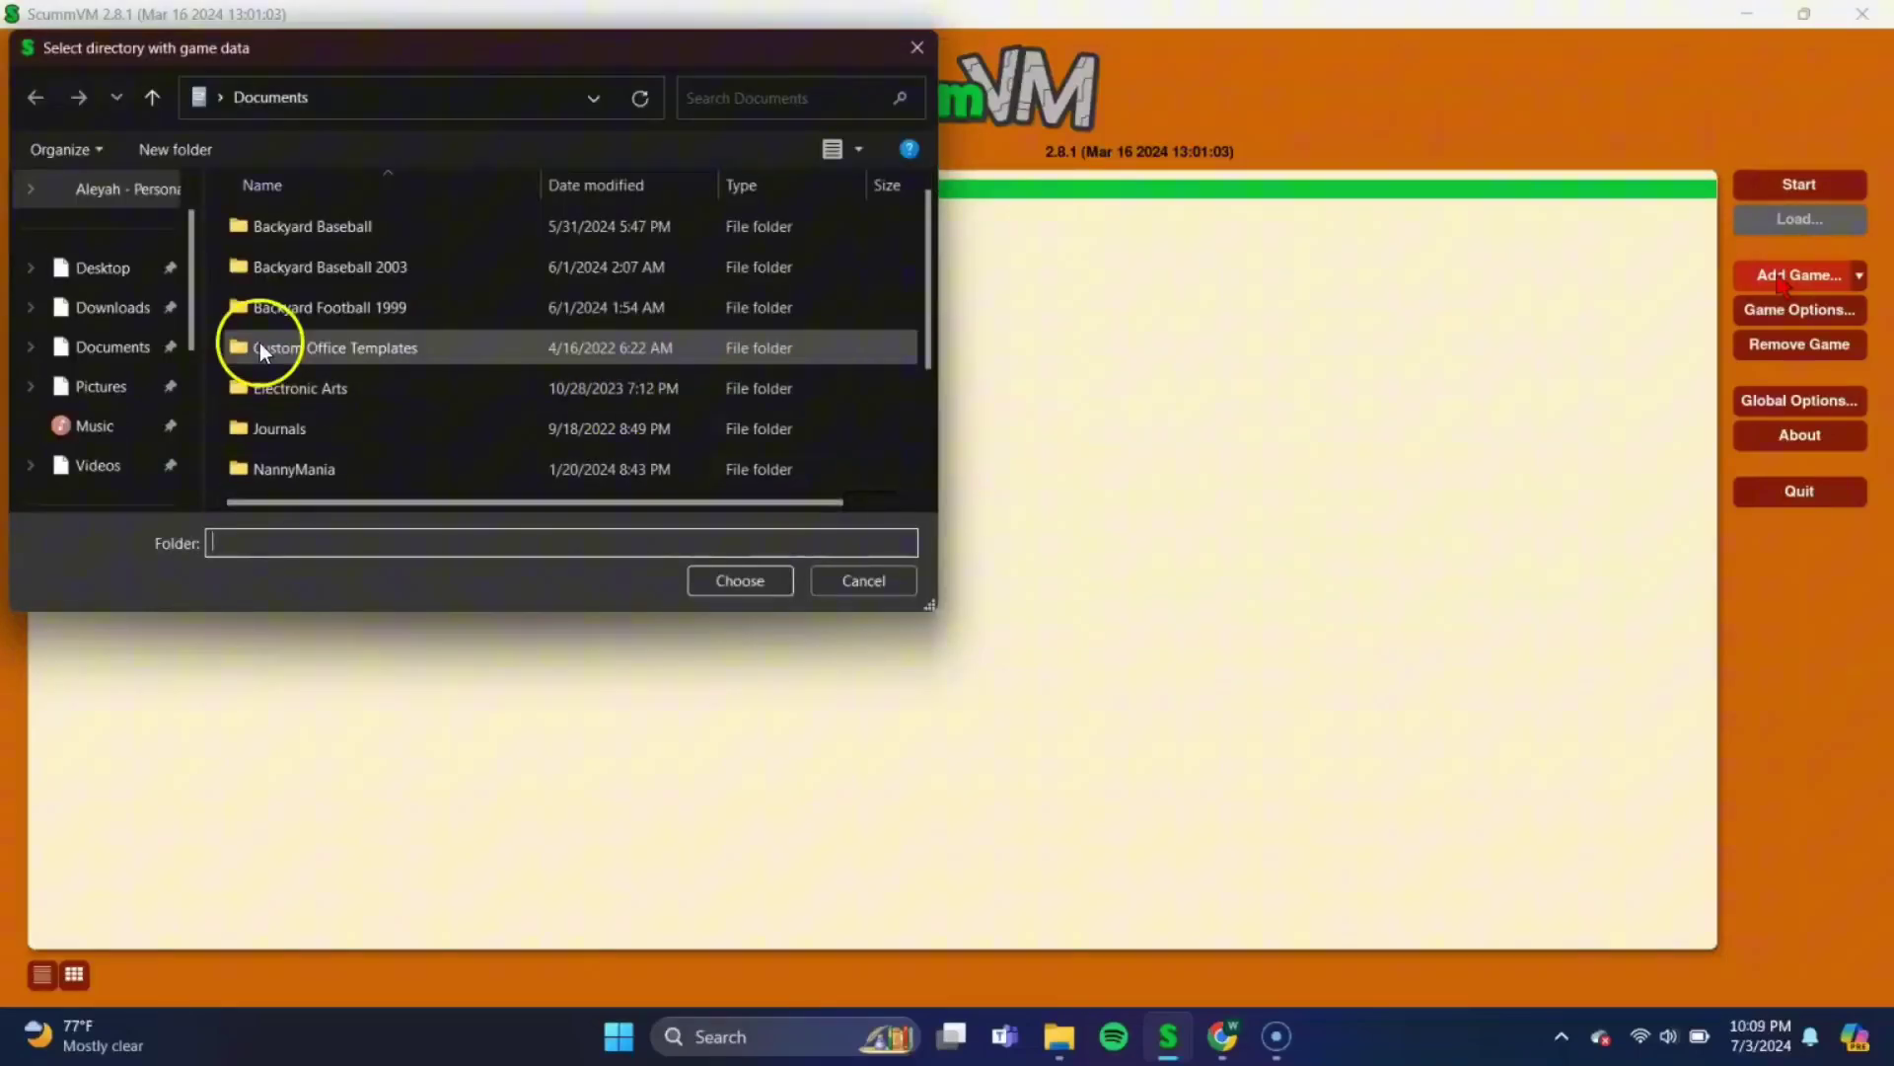
left_click(95, 279)
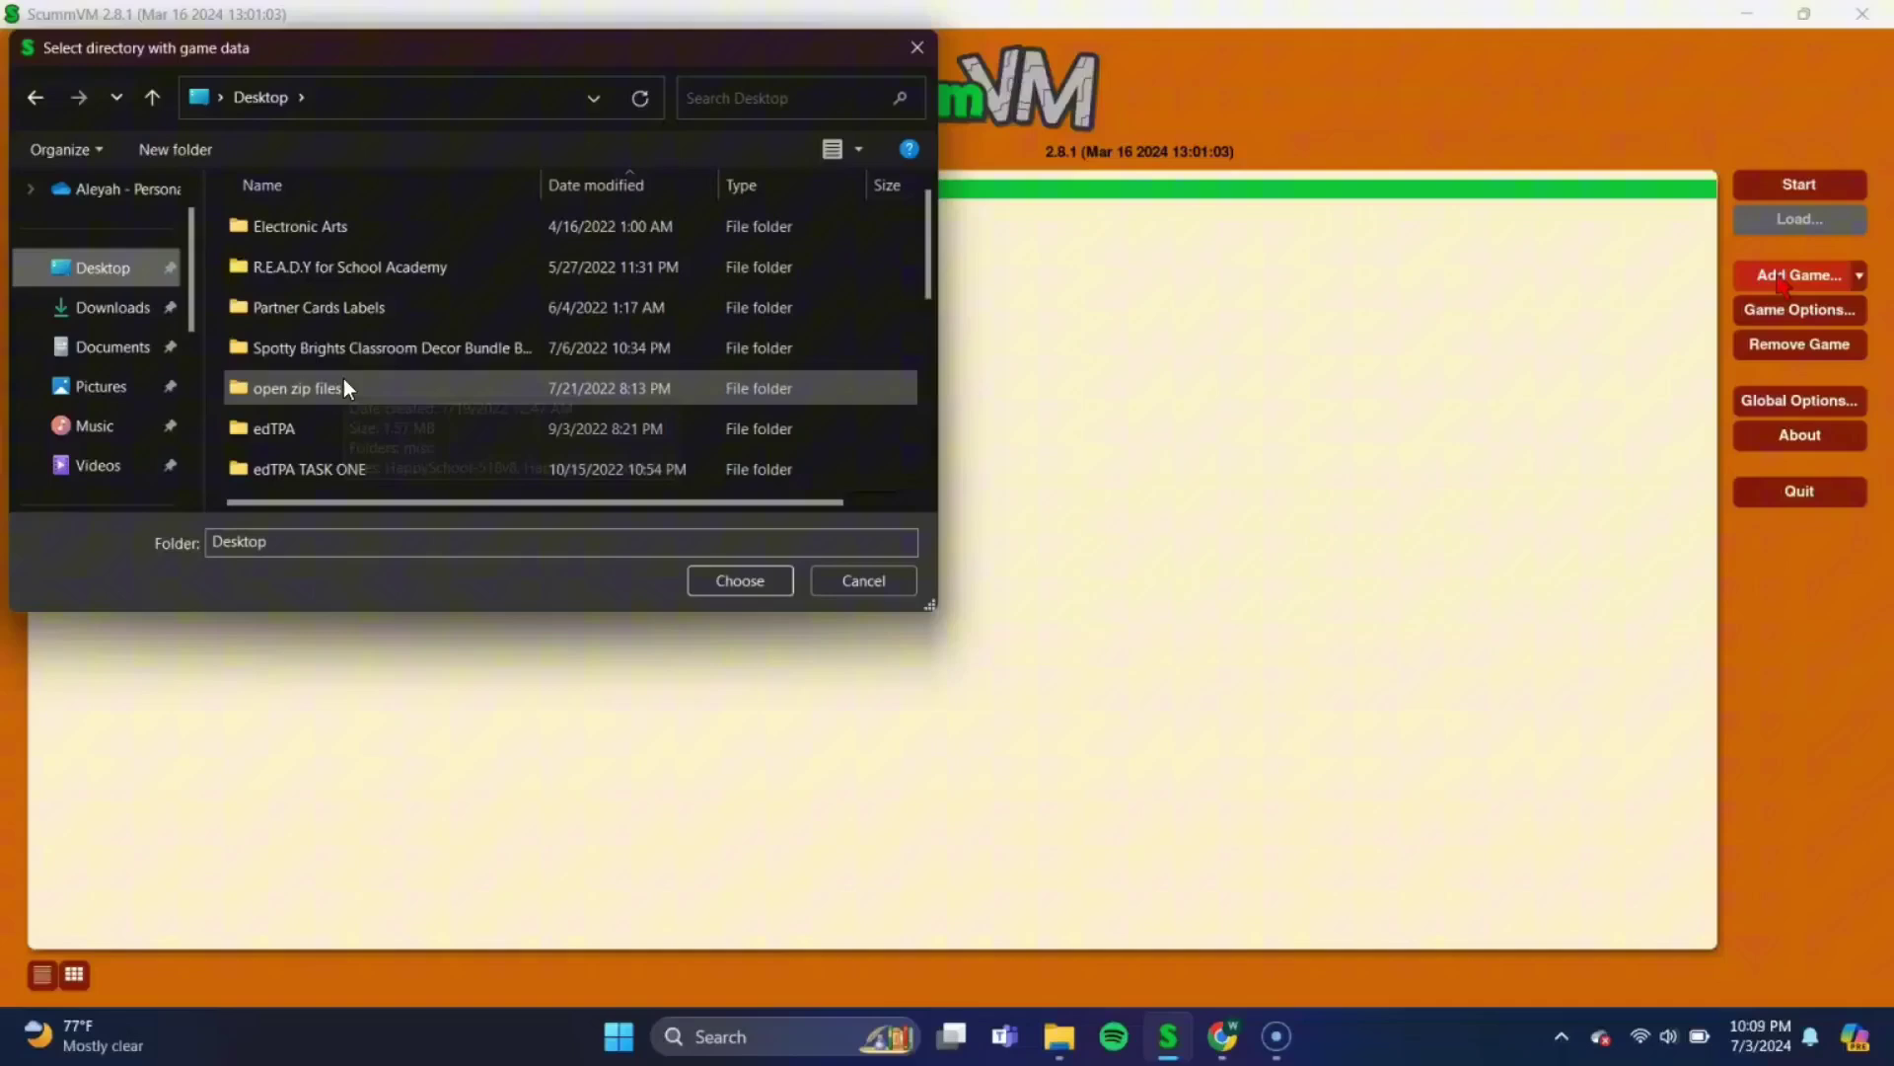
scroll(344, 377, "down", 3)
scroll(345, 385, "down", 1)
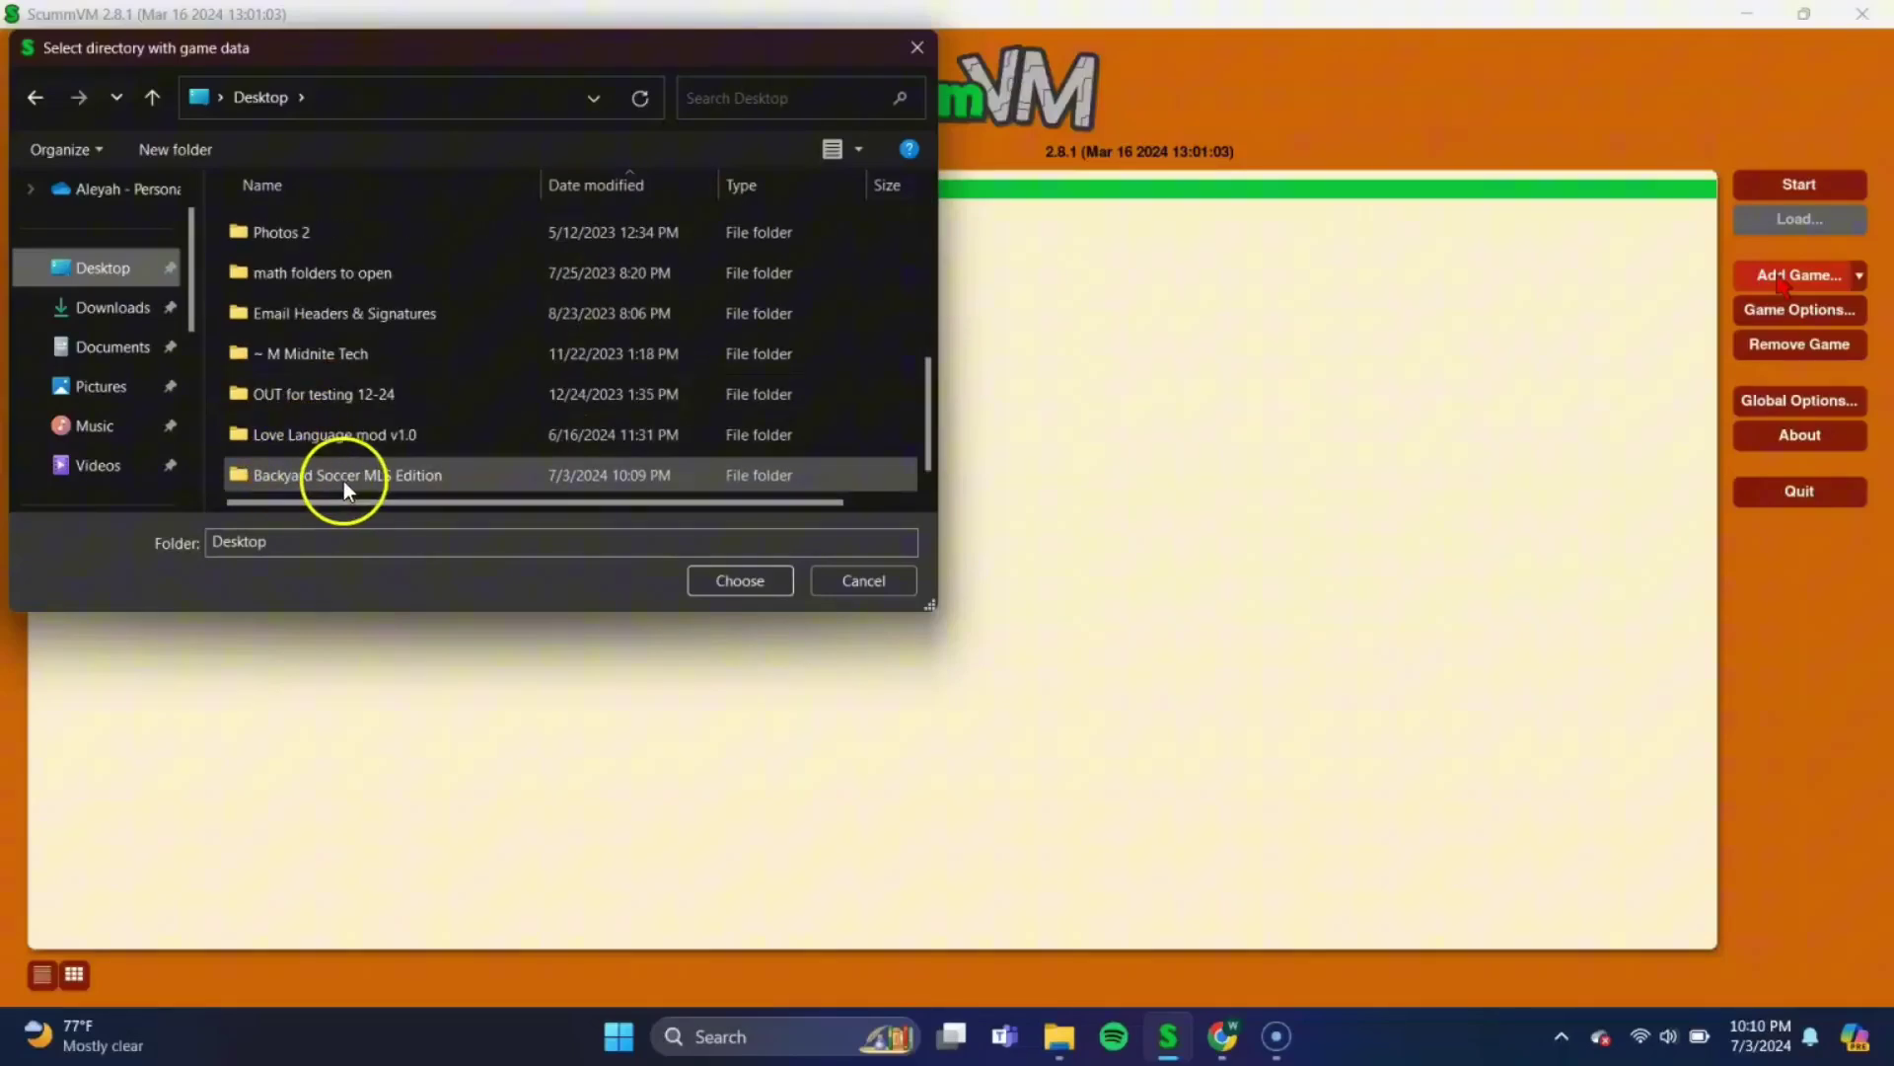
left_click(299, 476)
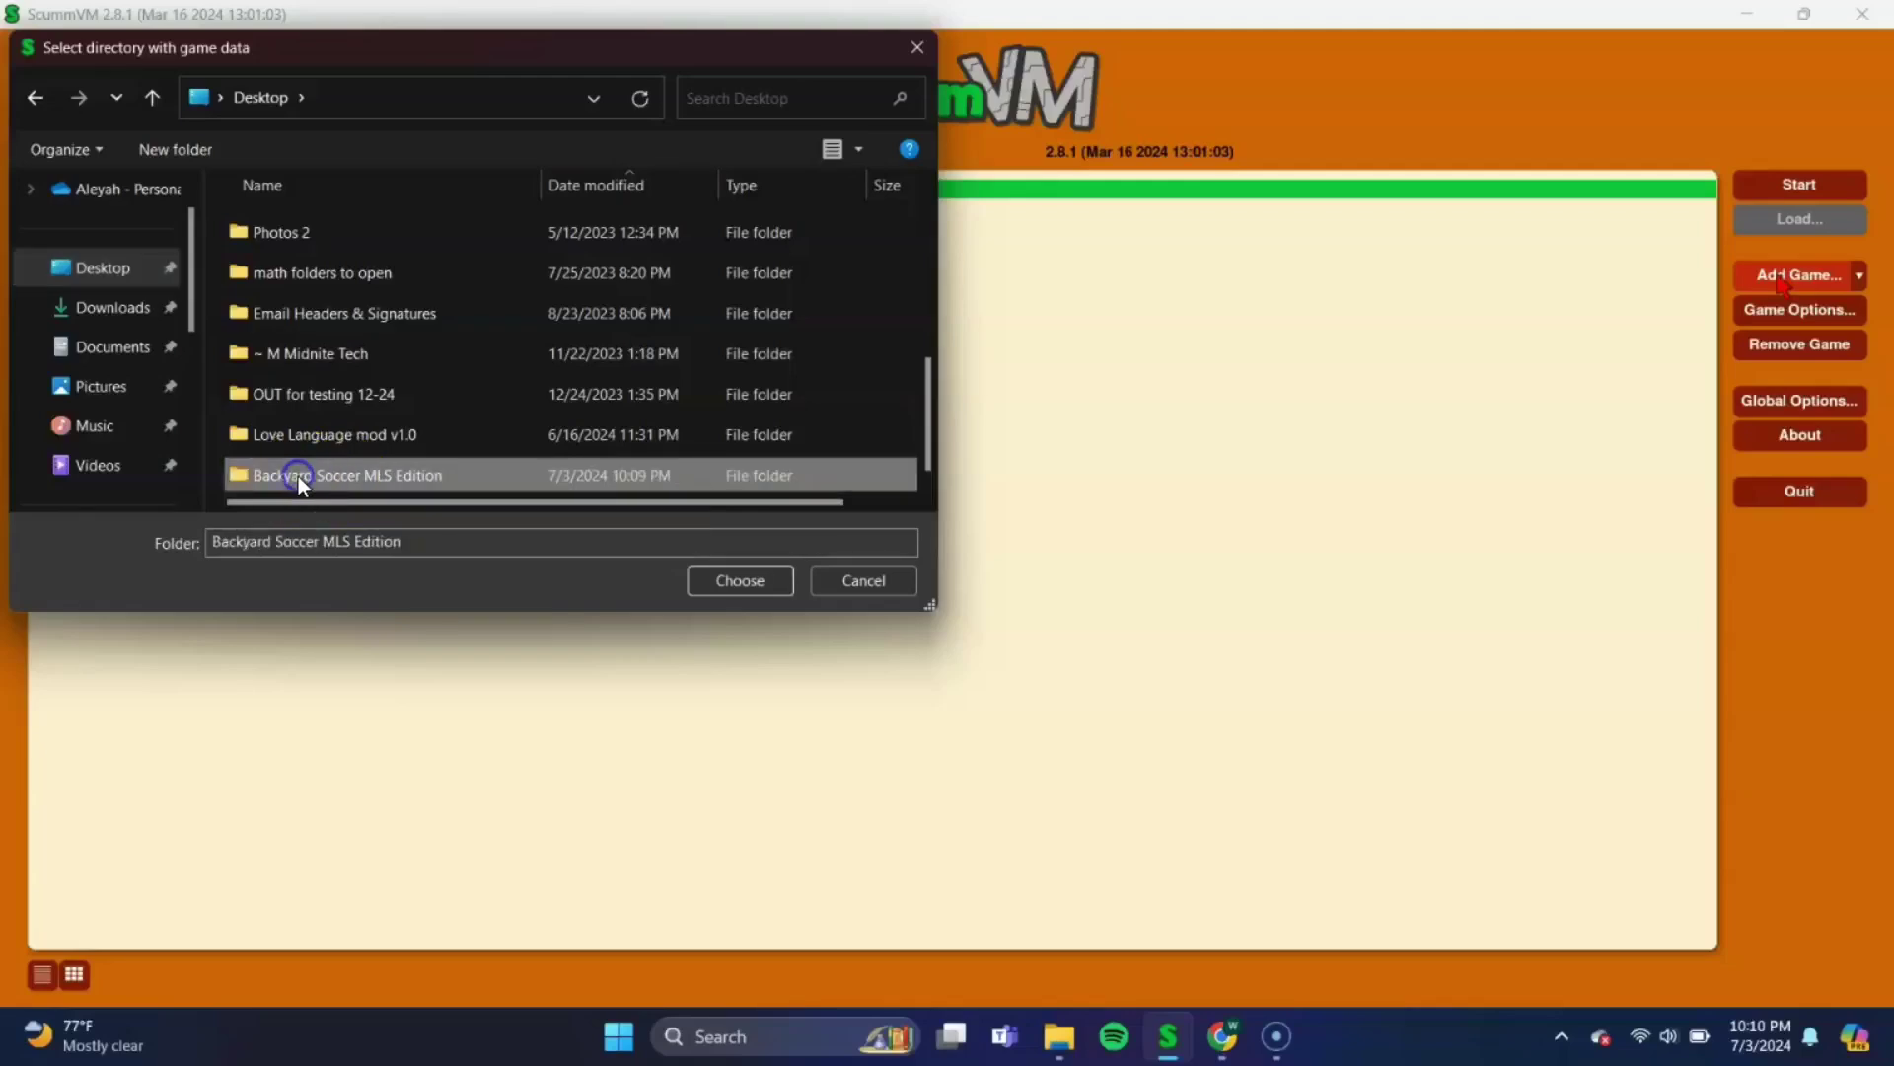
left_click(711, 580)
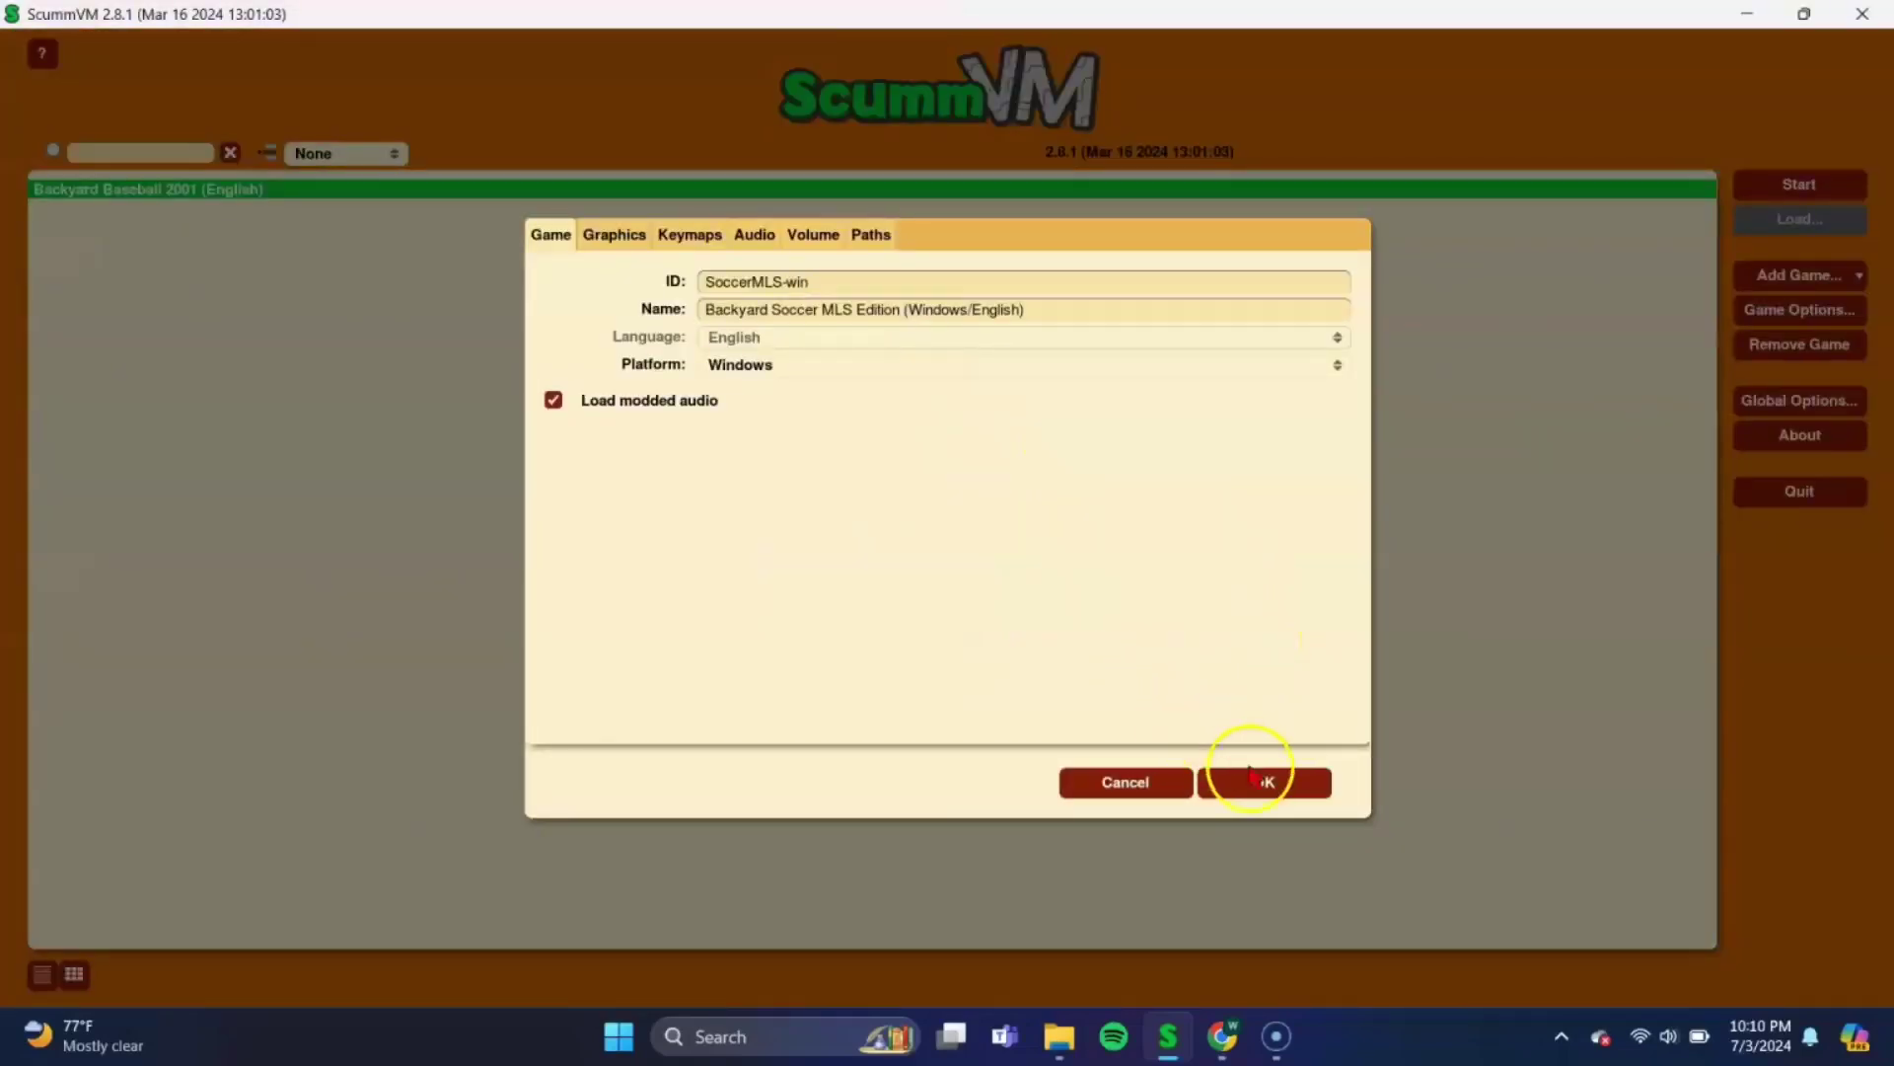
left_click(1275, 783)
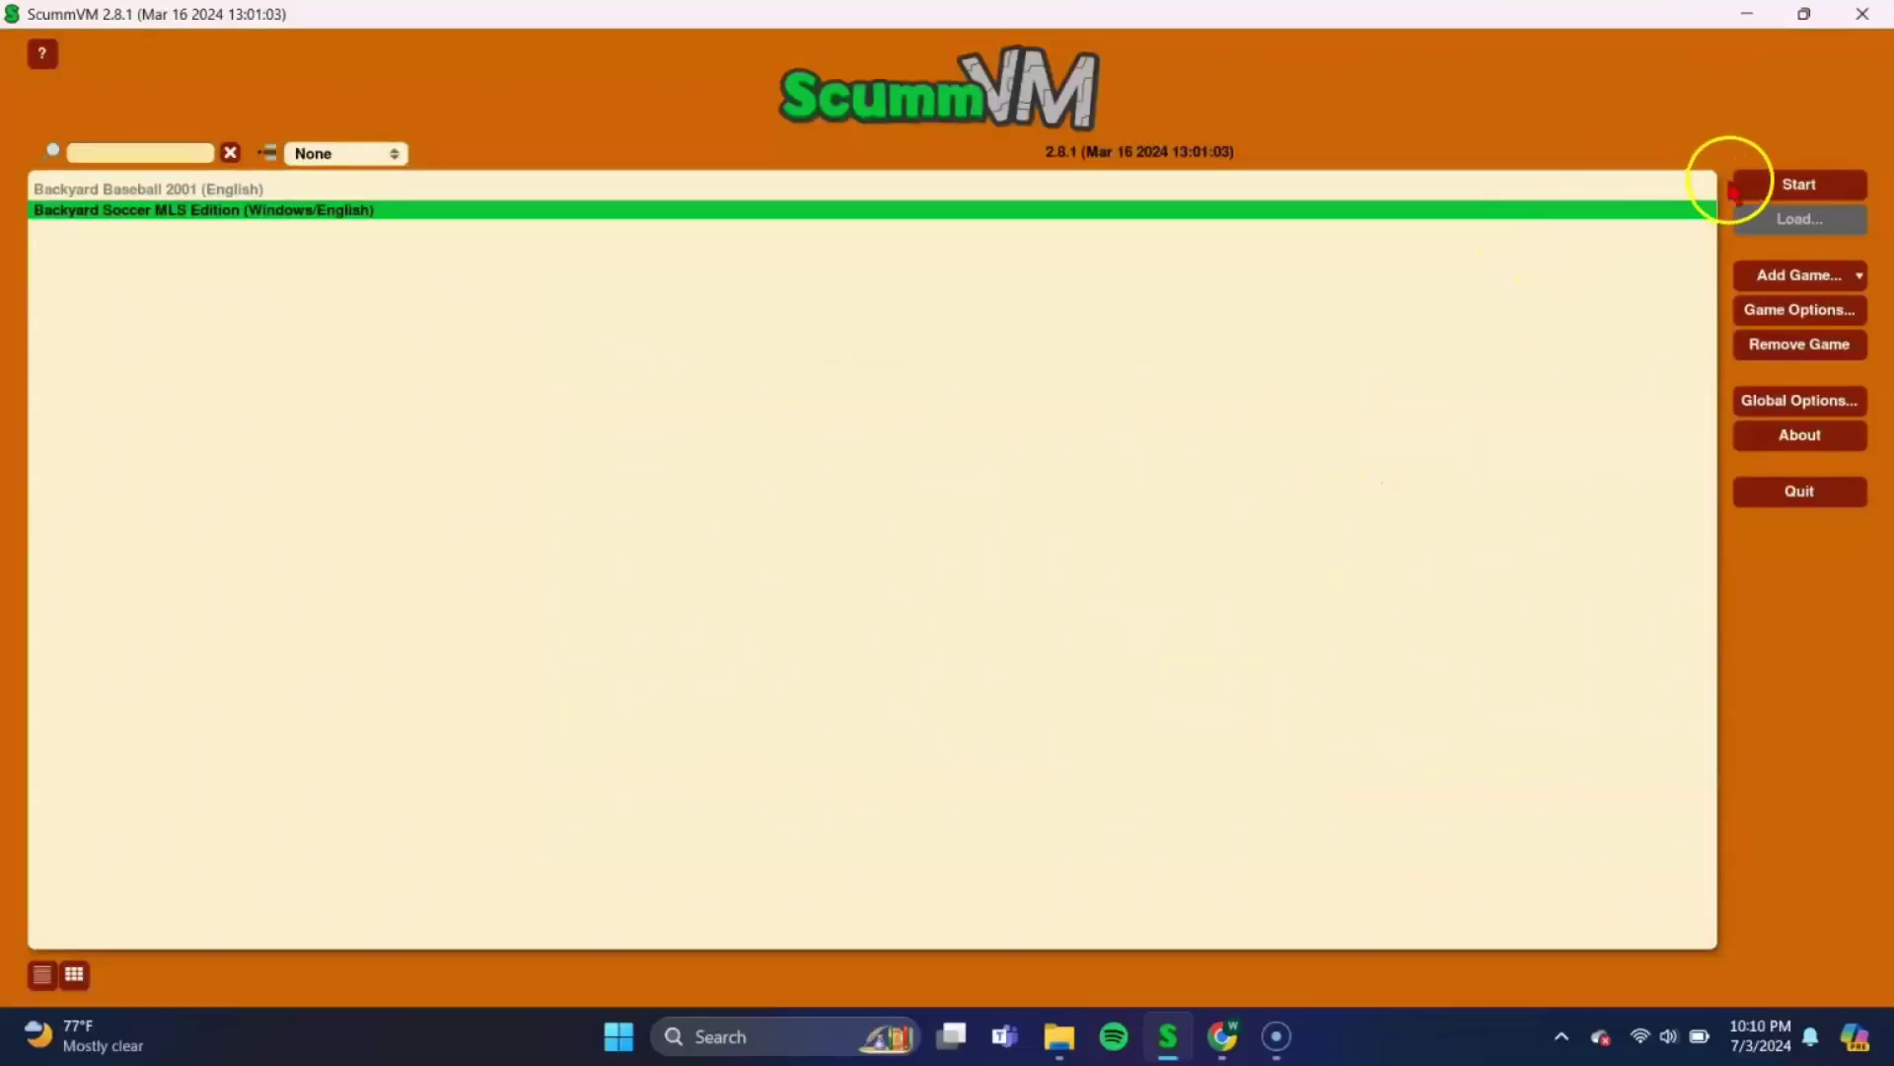
- Start Backyard Soccer MLS Edition, skip its intro and enter the Single Game setup
left_click(1786, 190)
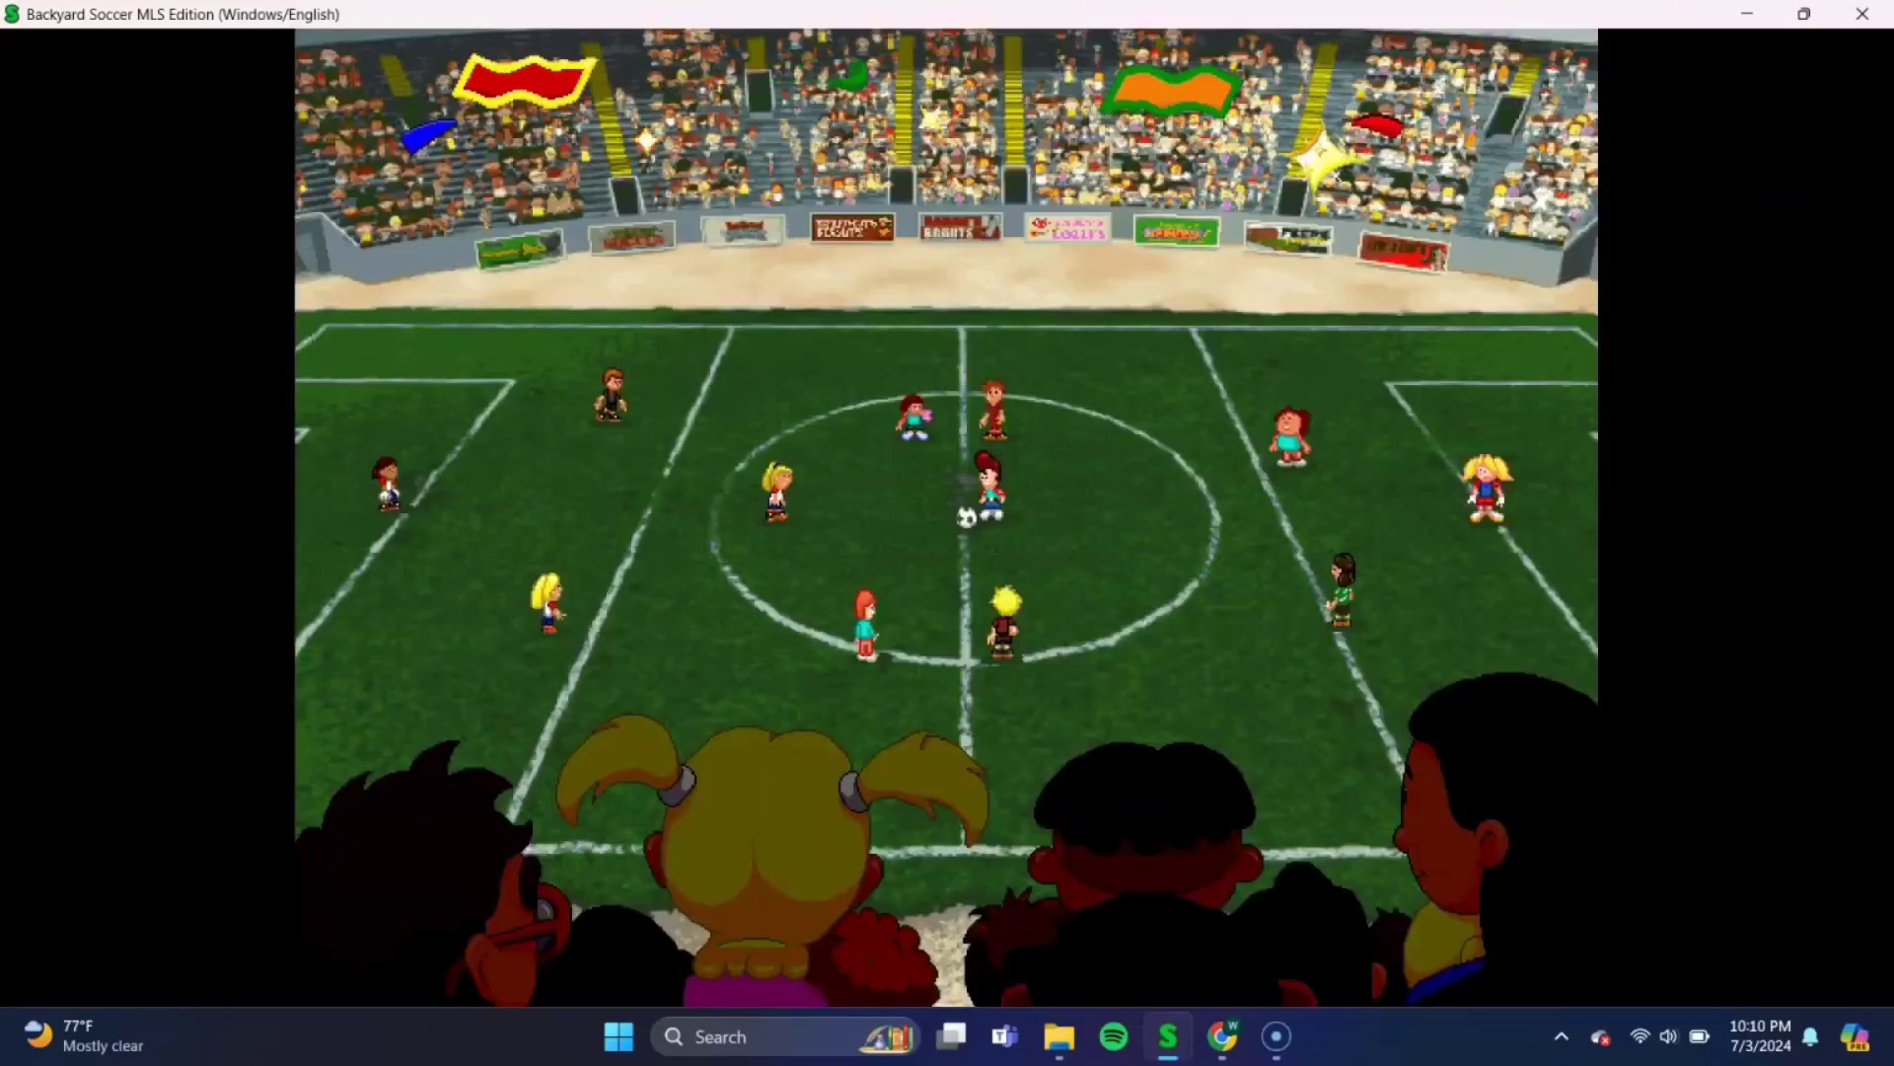
left_click(1184, 405)
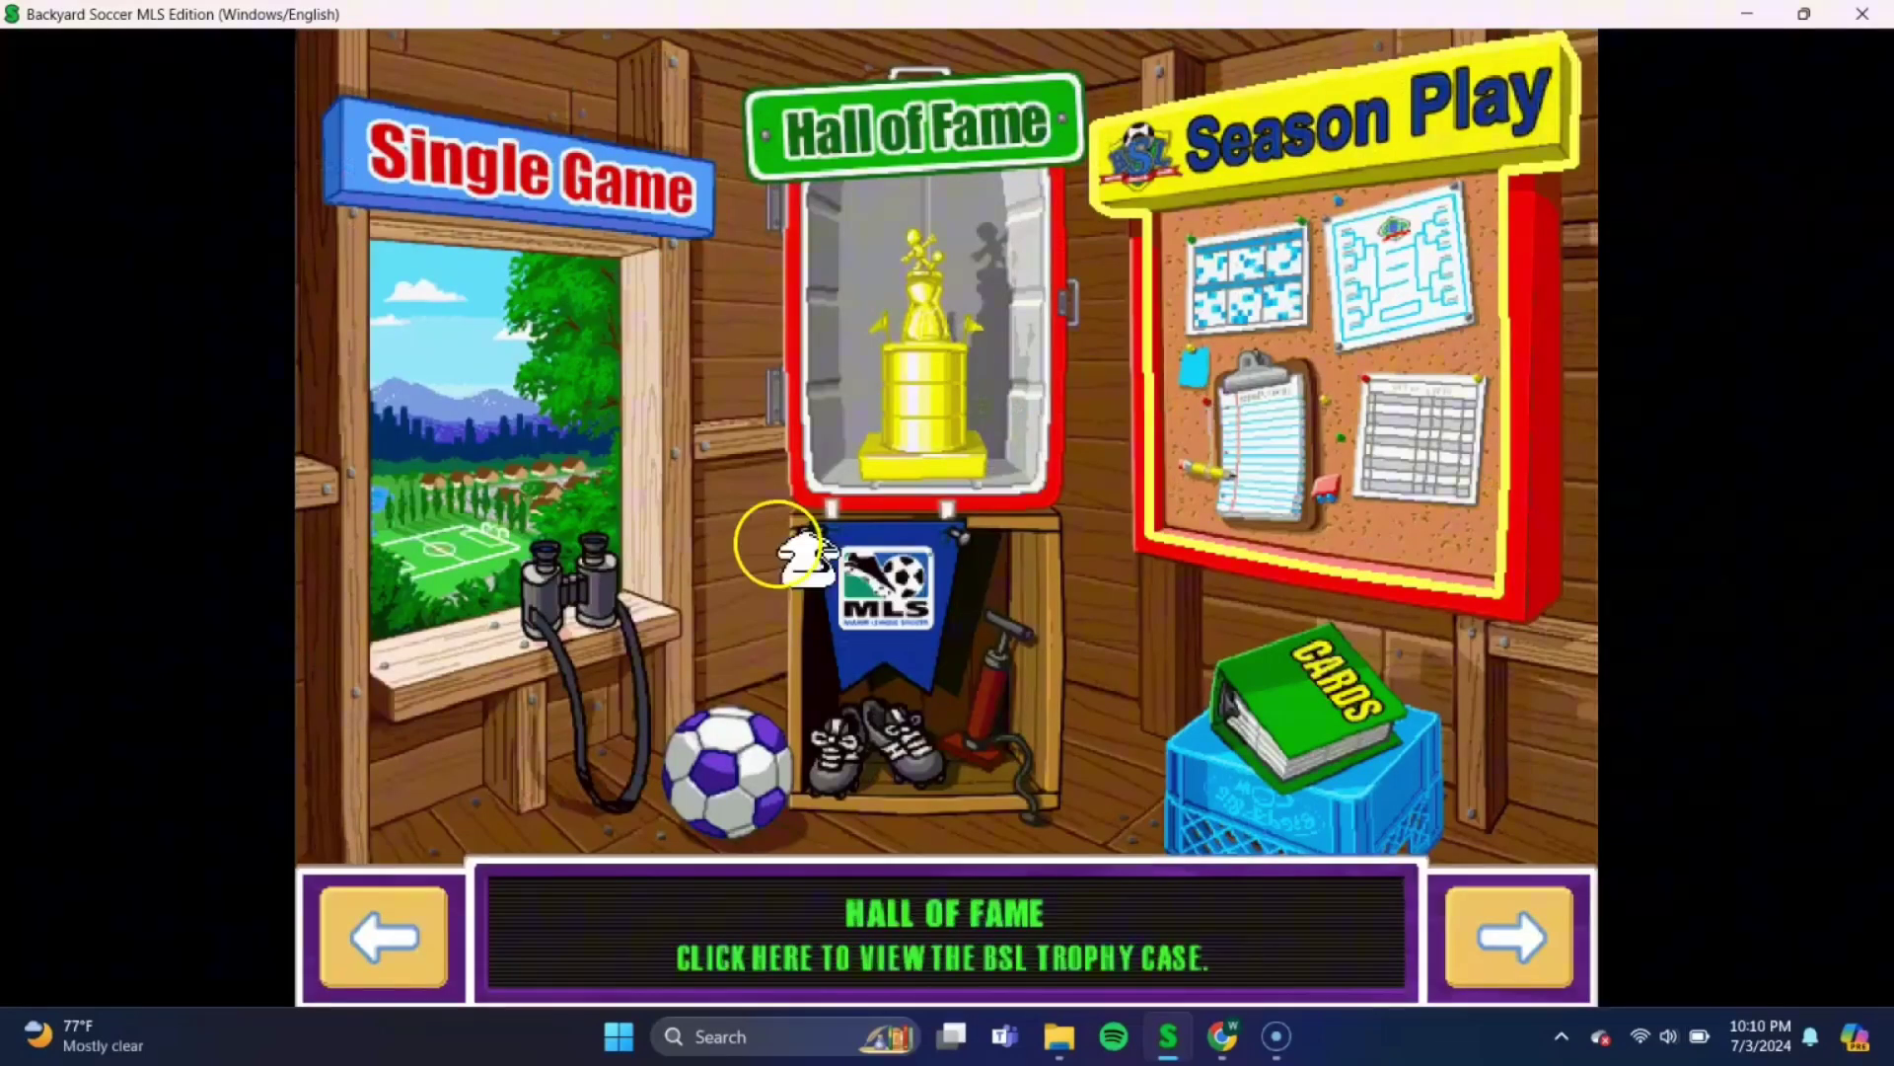
left_click(745, 479)
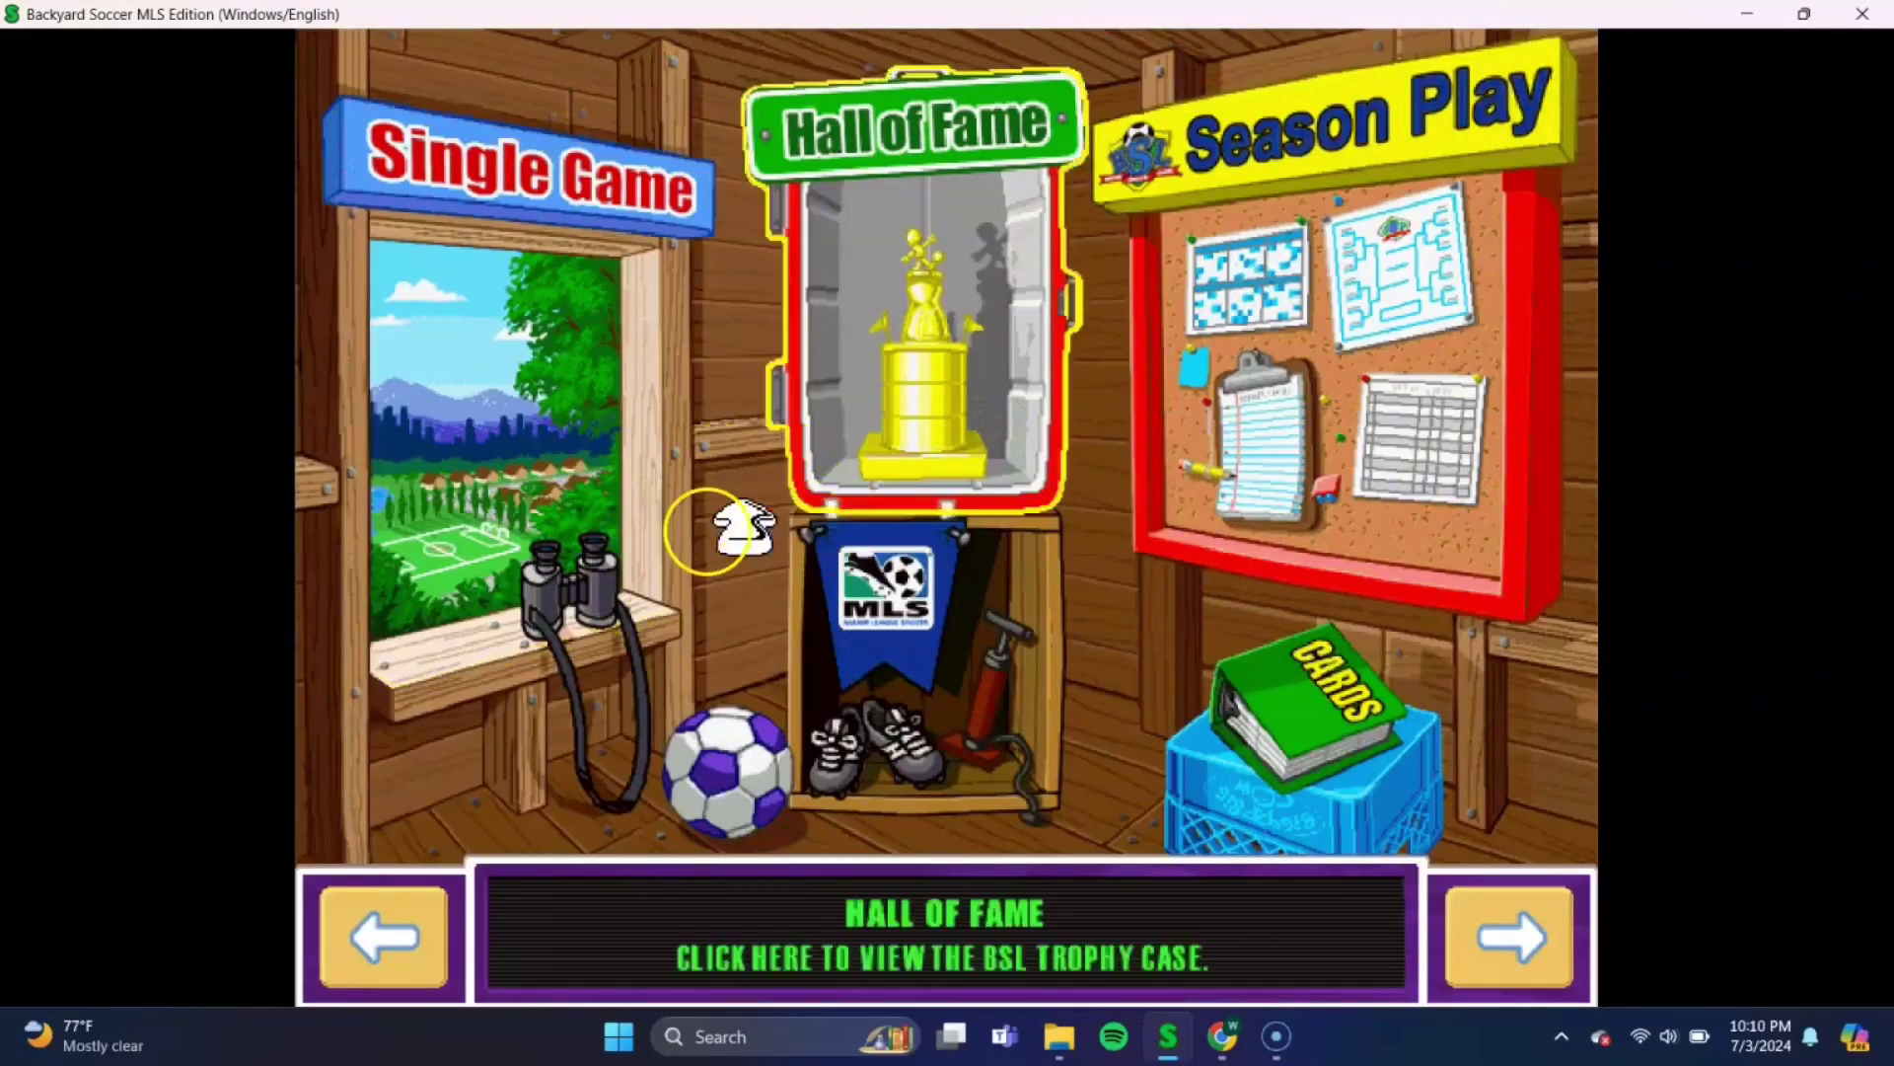
left_click(549, 538)
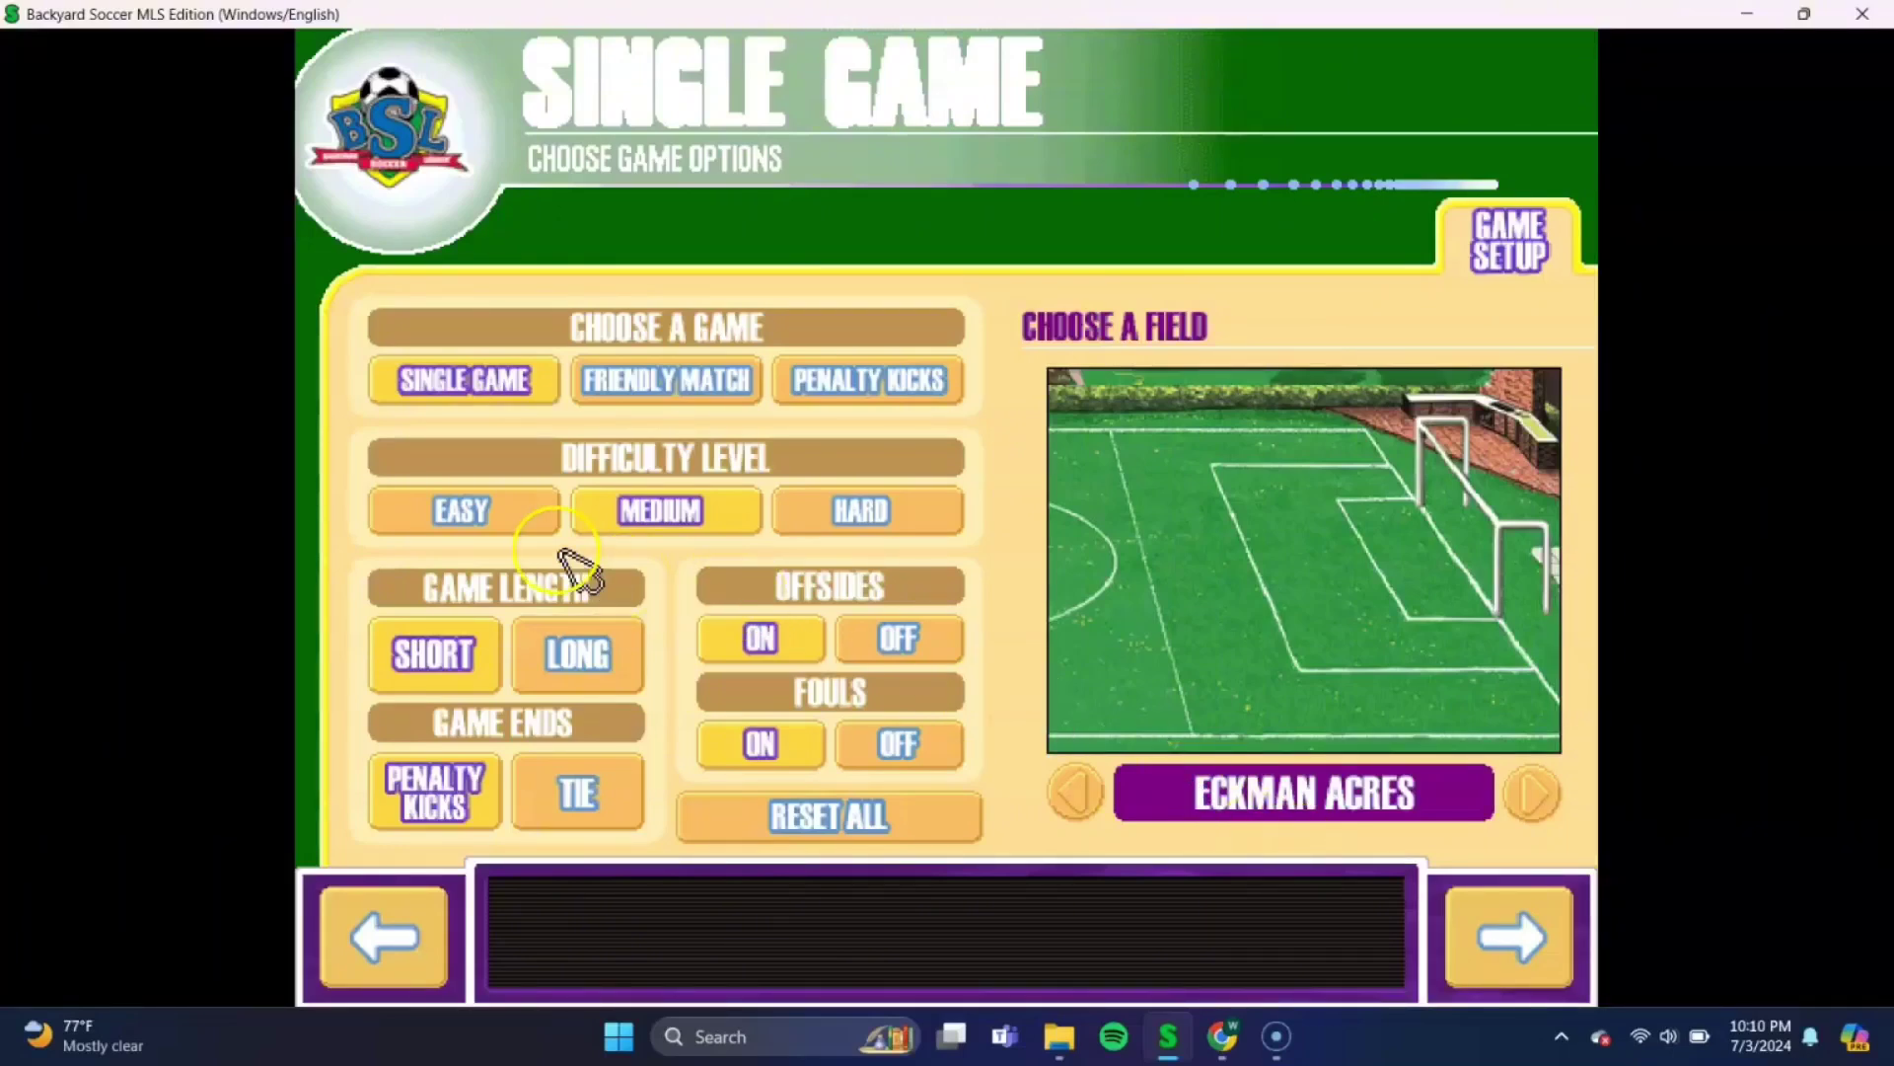
- Set the difficulty level to Easy and proceed to the team choice with the default sound and control options
left_click(500, 513)
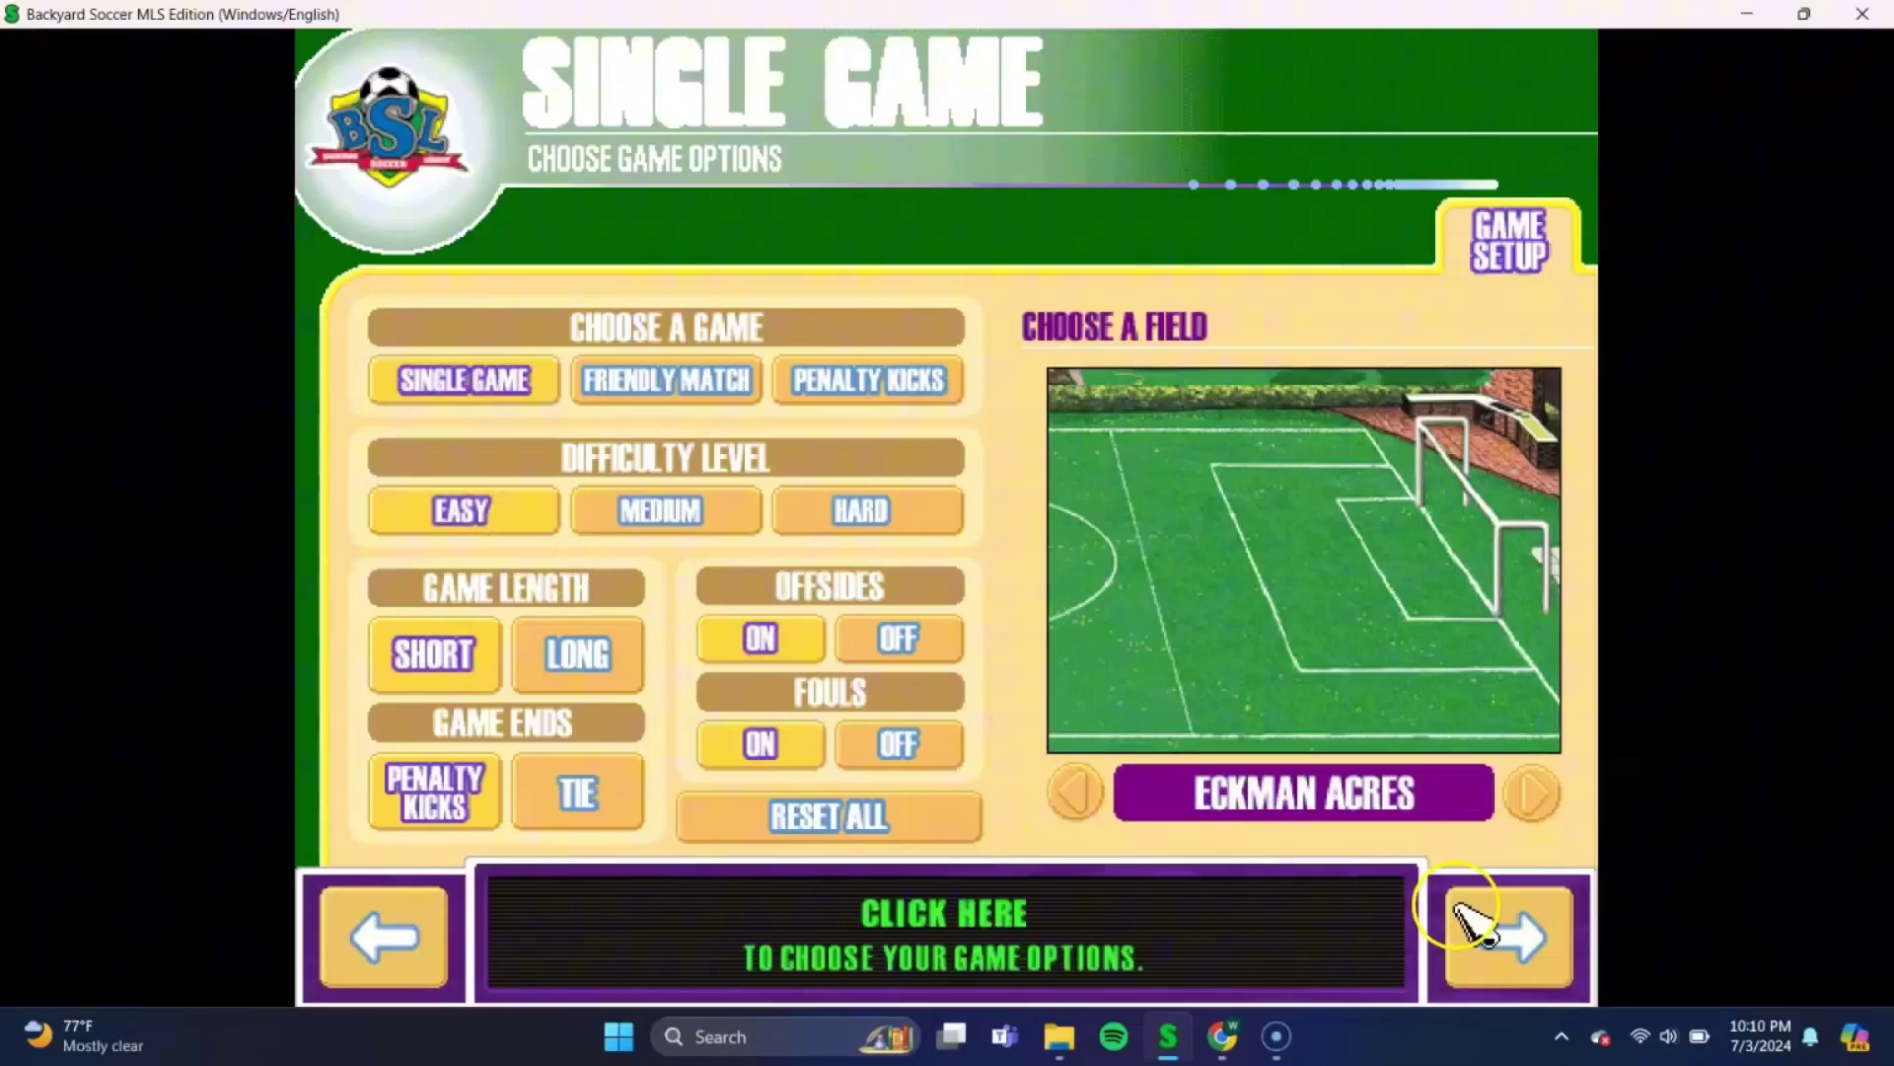
left_click(1480, 927)
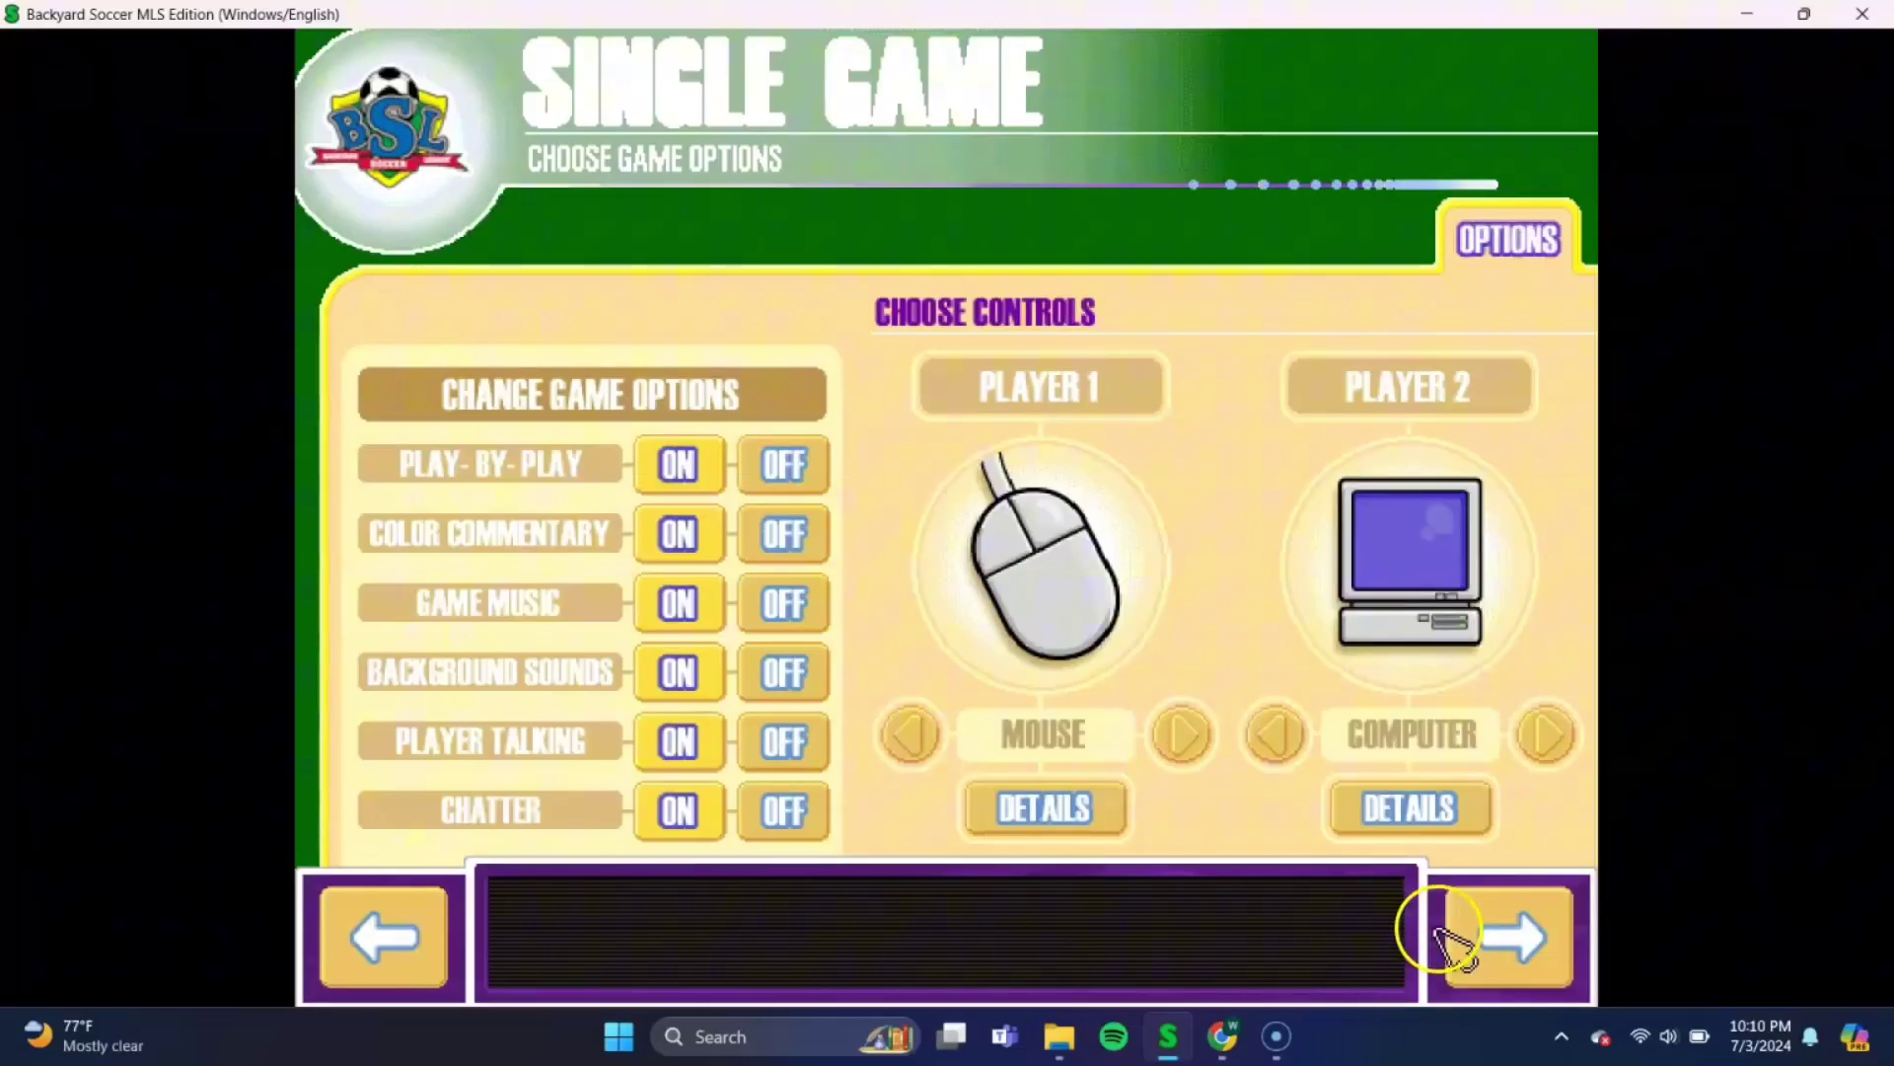
left_click(1466, 932)
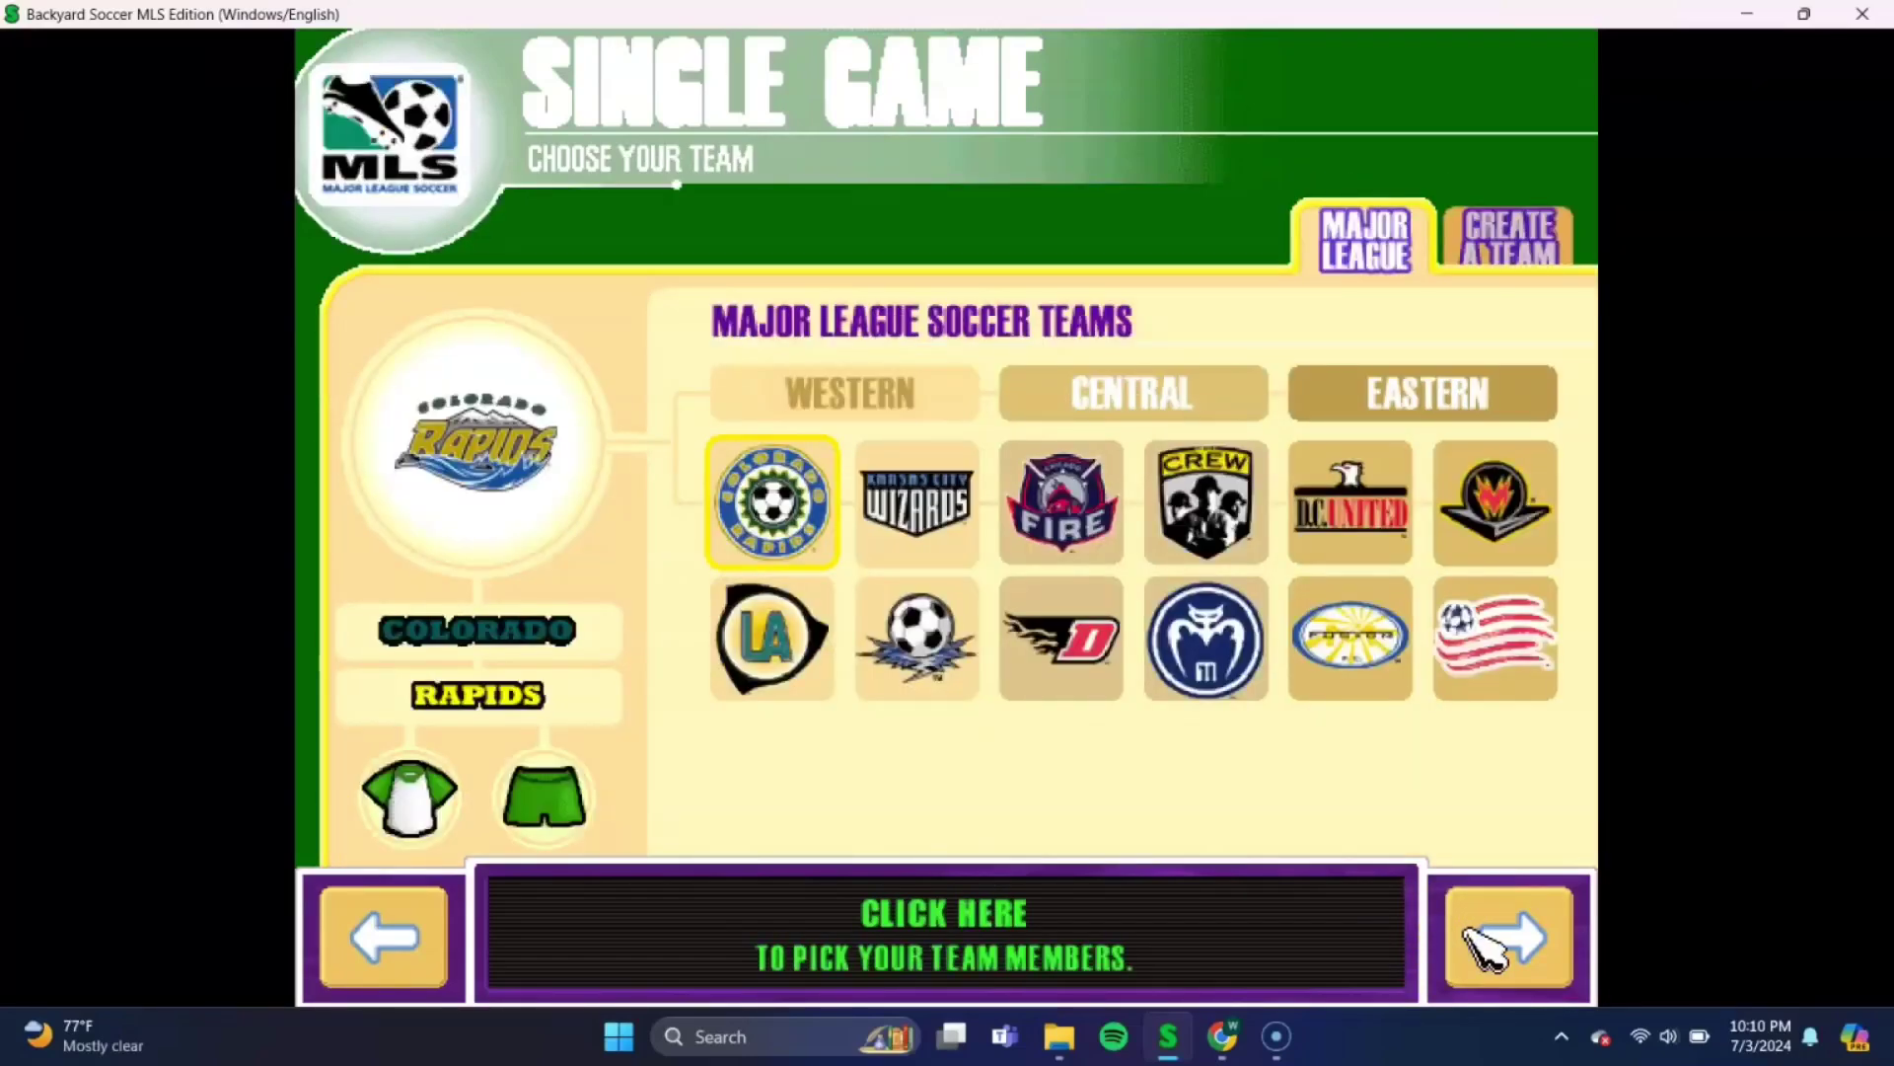
- Take the Colorado Rapids as the team, call tails for the coin toss and proceed without picking individual players
left_click(1464, 929)
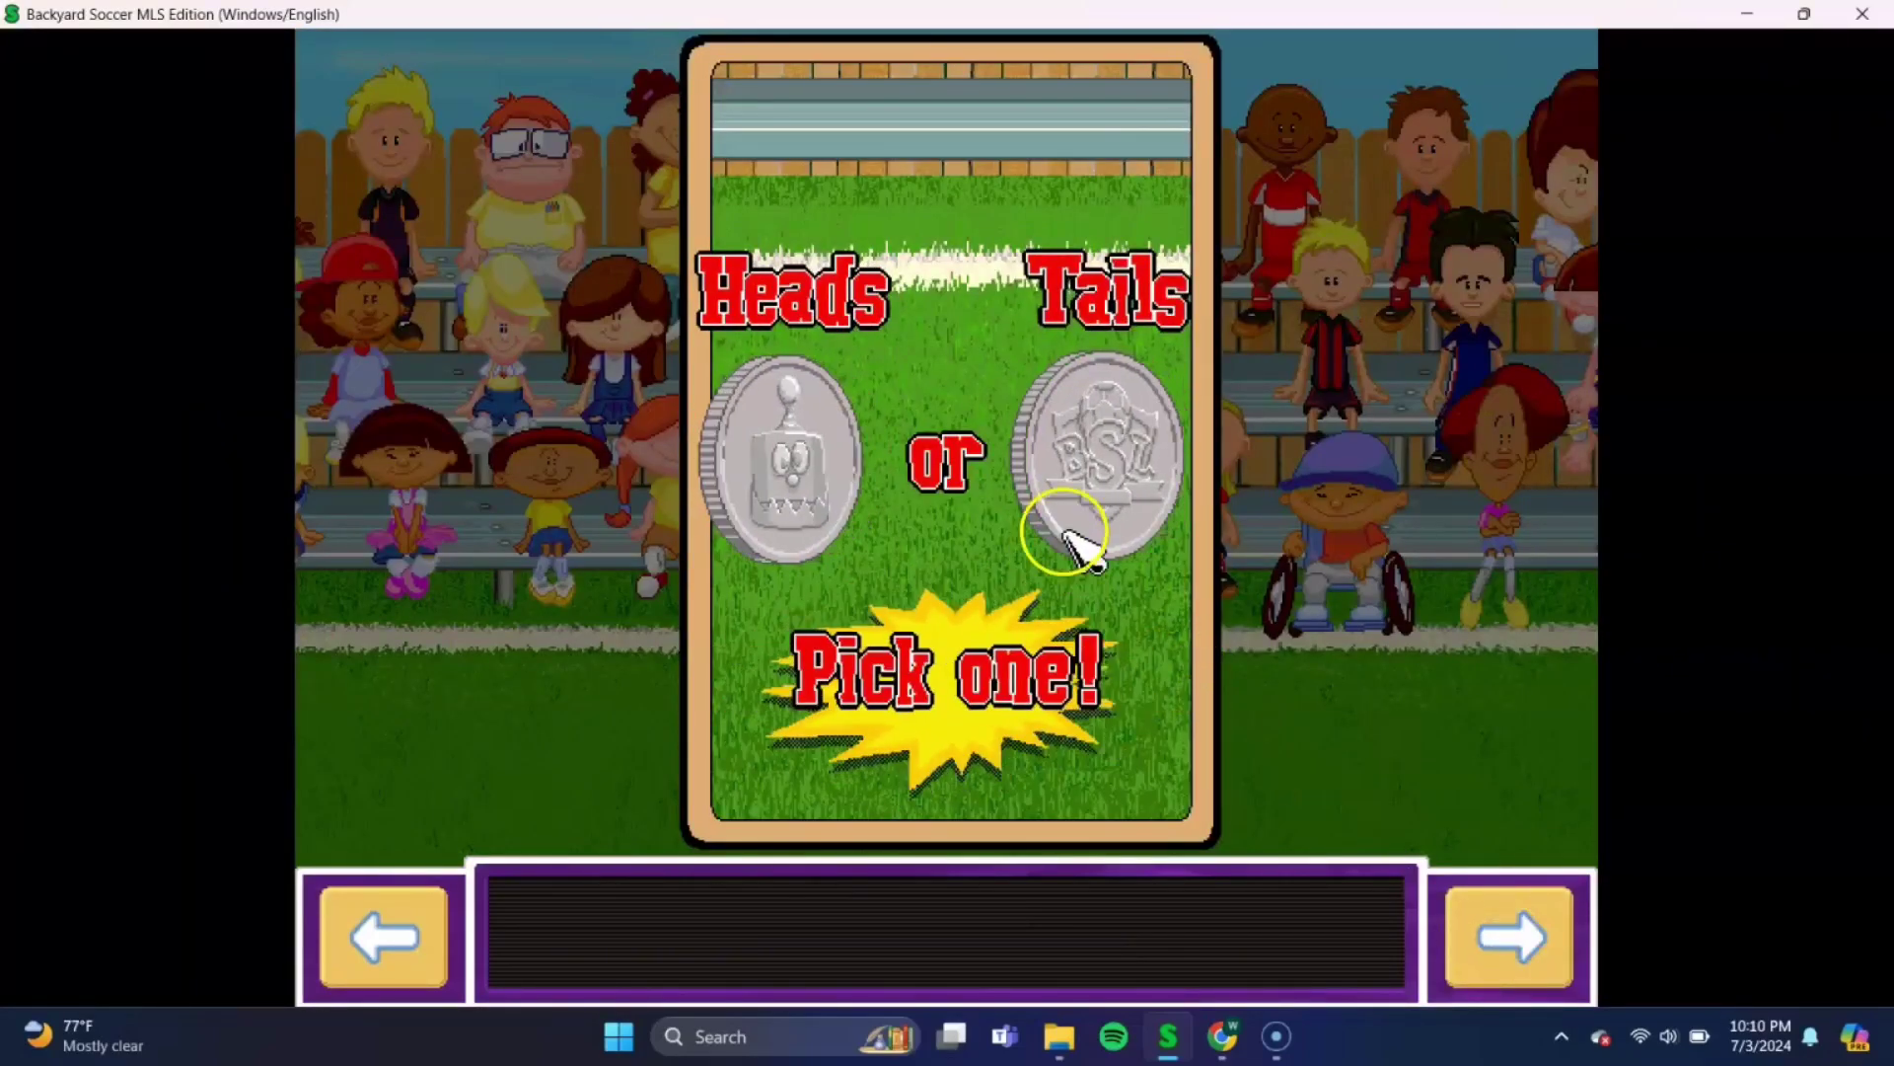
left_click(1083, 485)
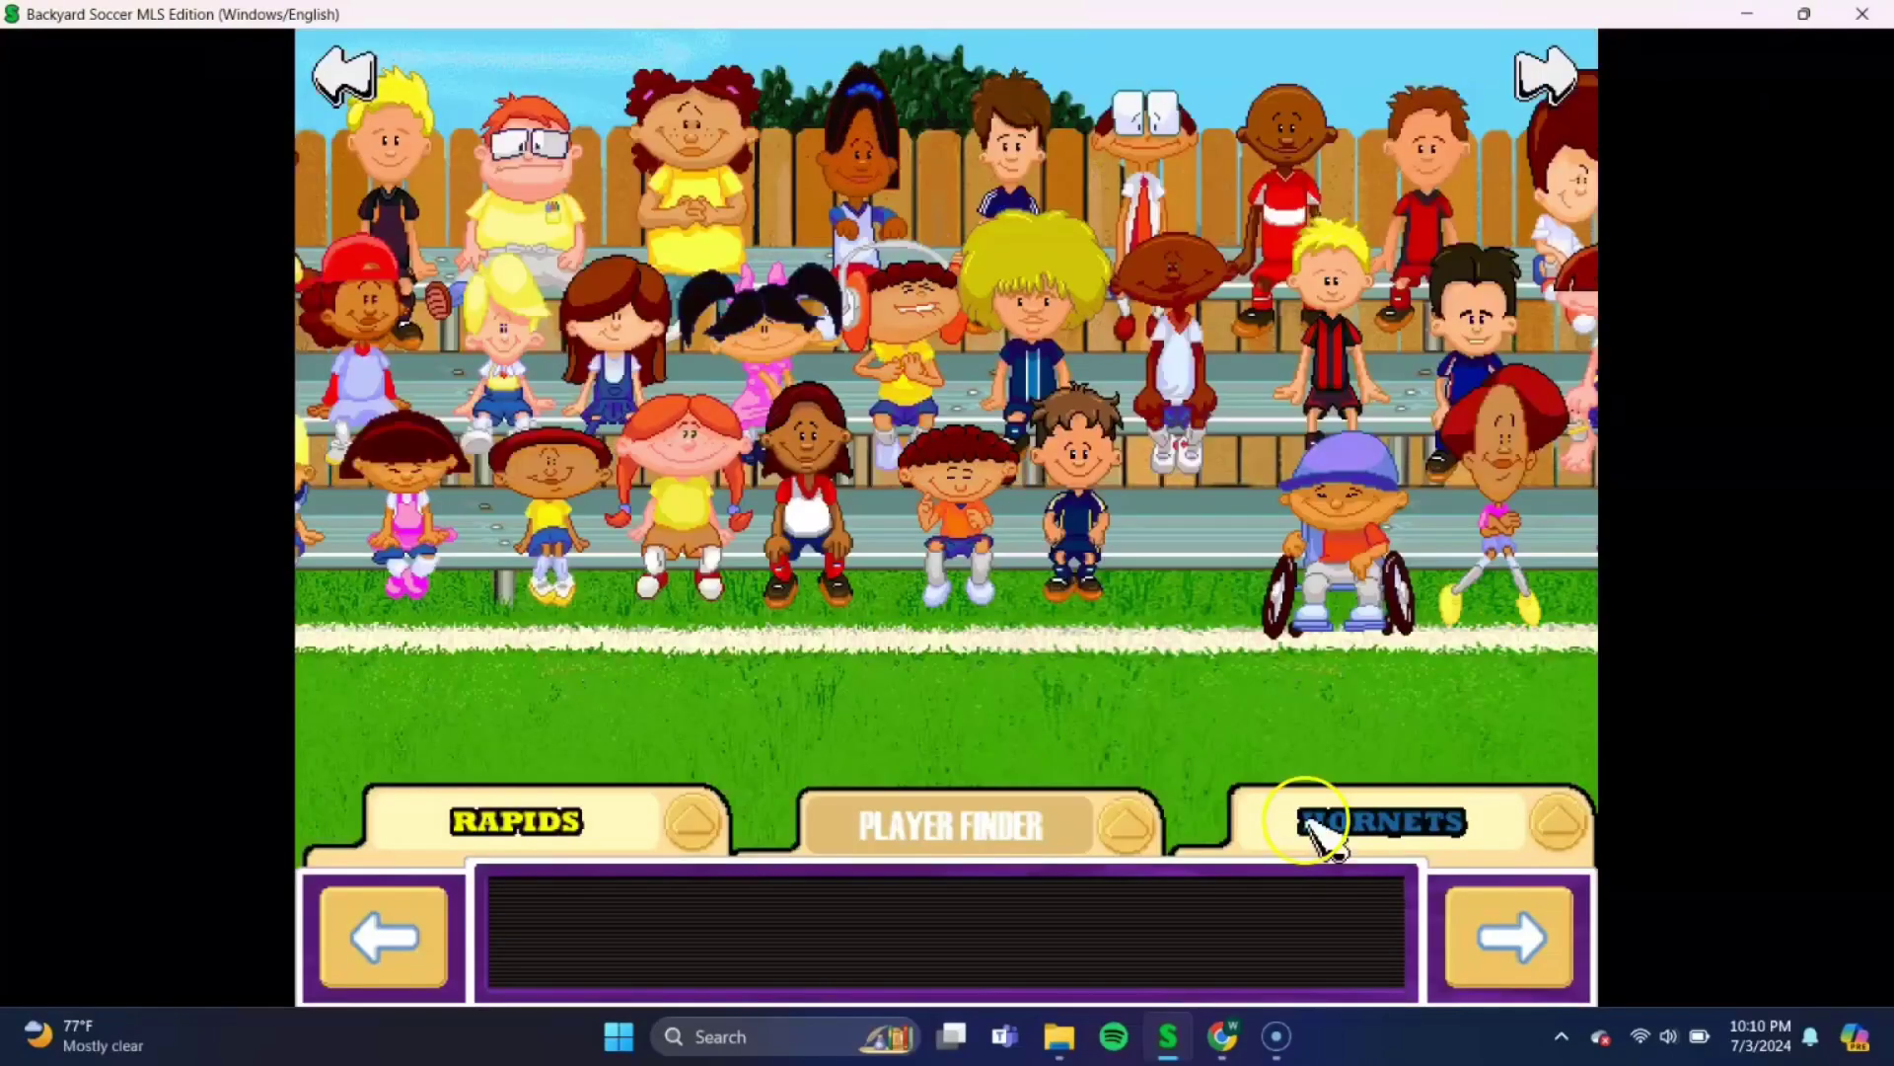
left_click(1506, 977)
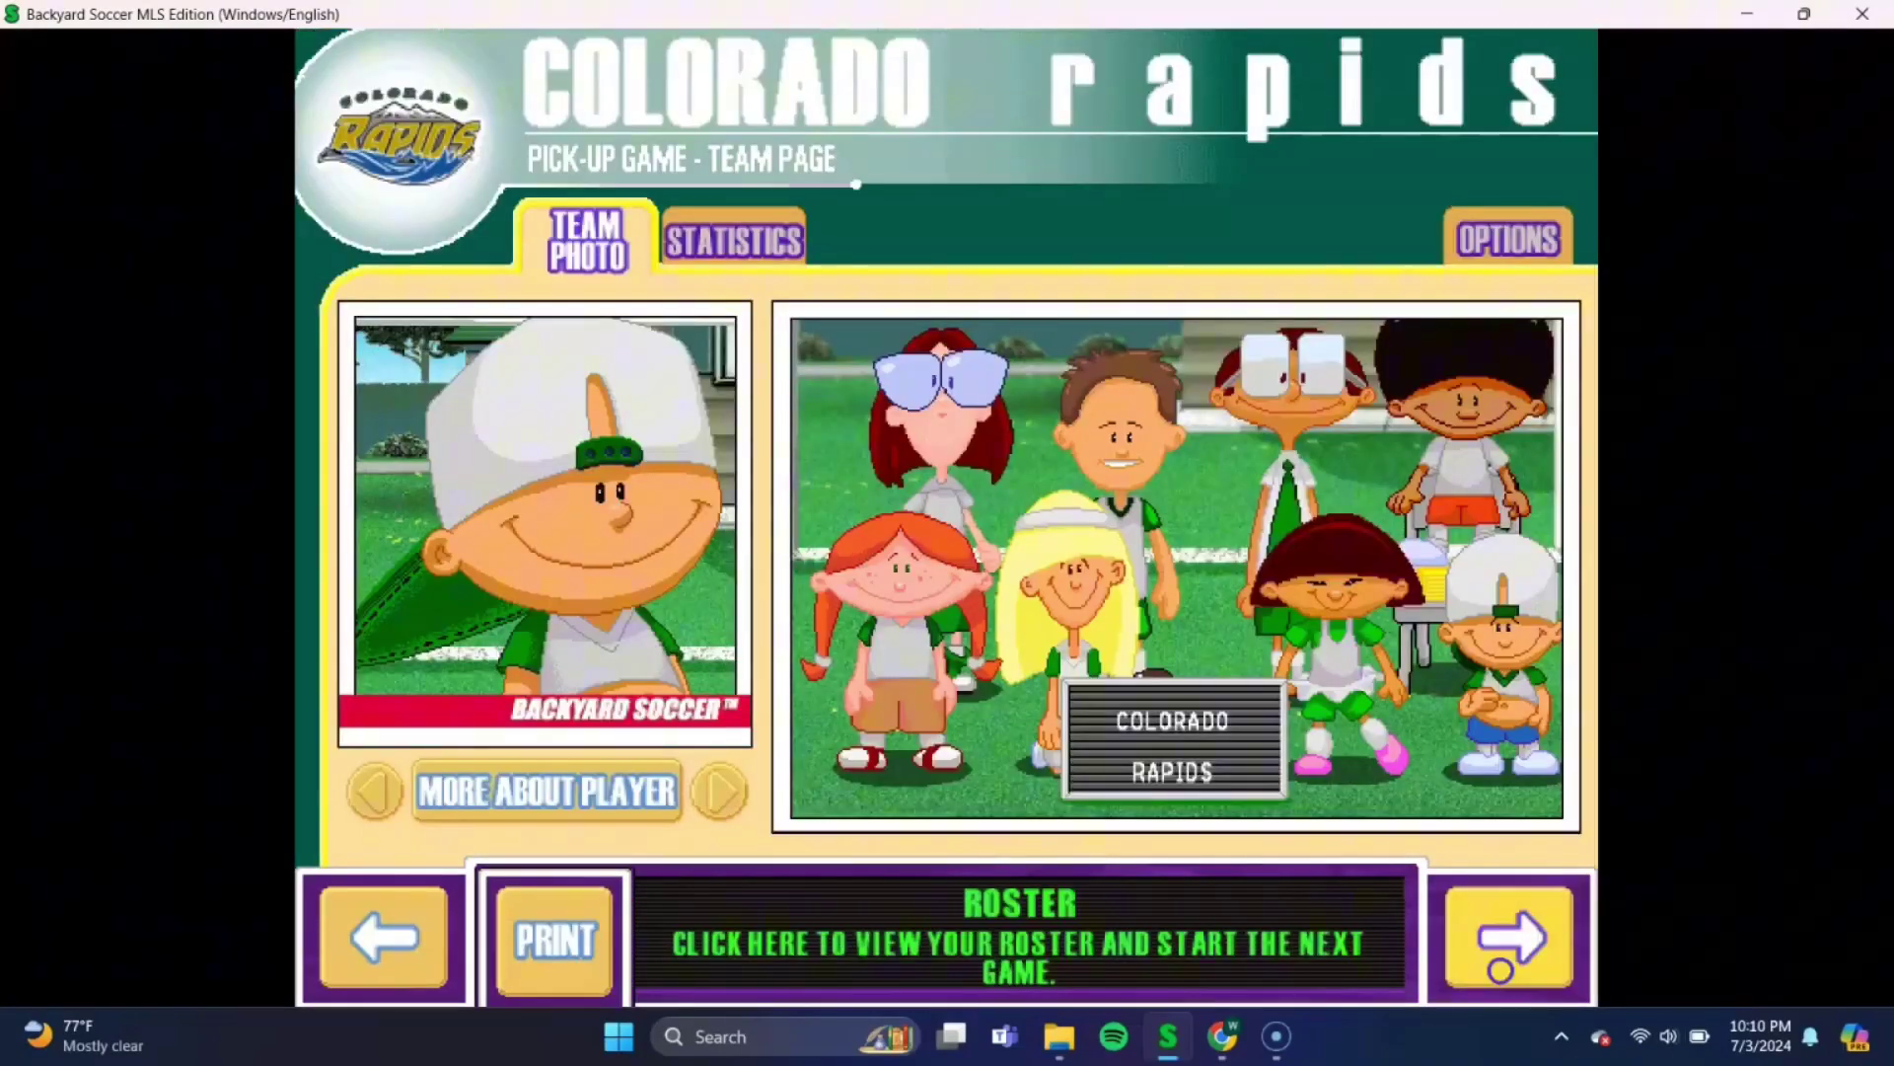
- Accept the default Rapids roster and formation, skip the announcers' introduction and start the match at Eckman Acres
left_click(1510, 977)
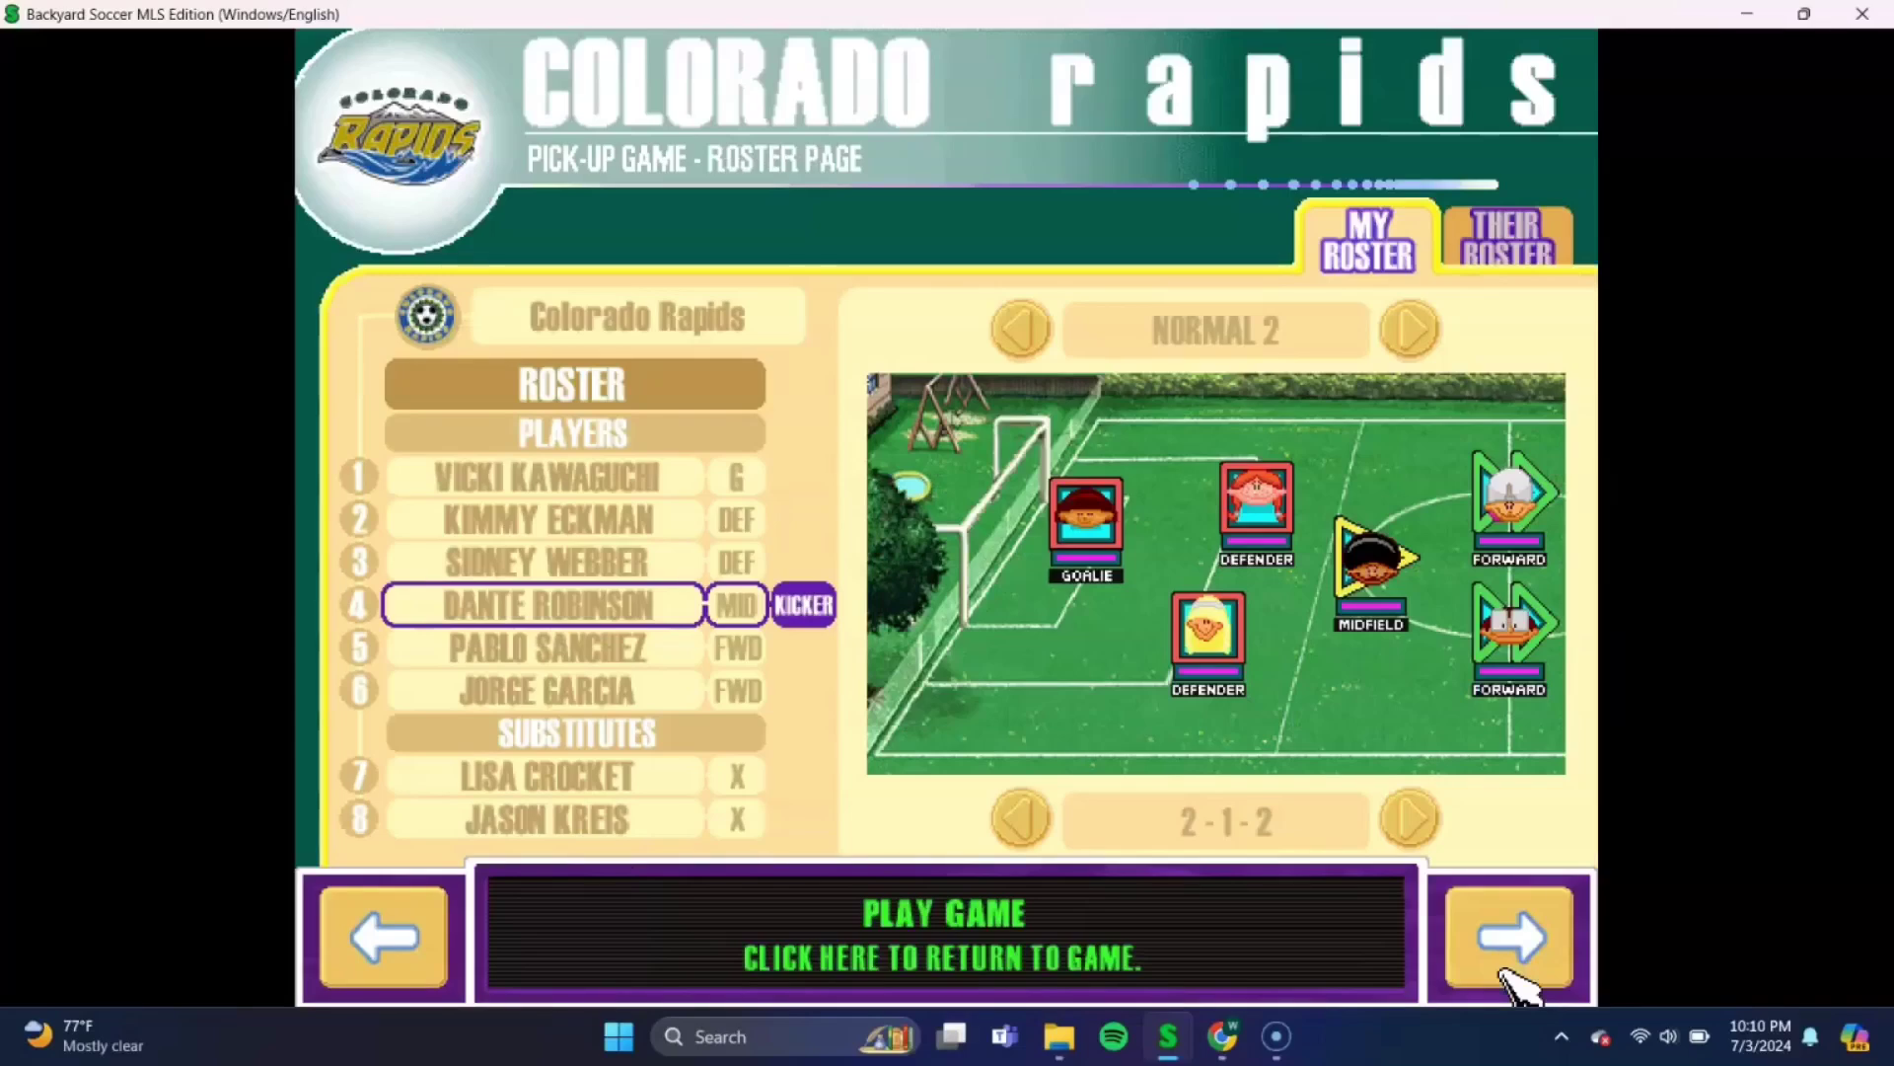
left_click(1503, 975)
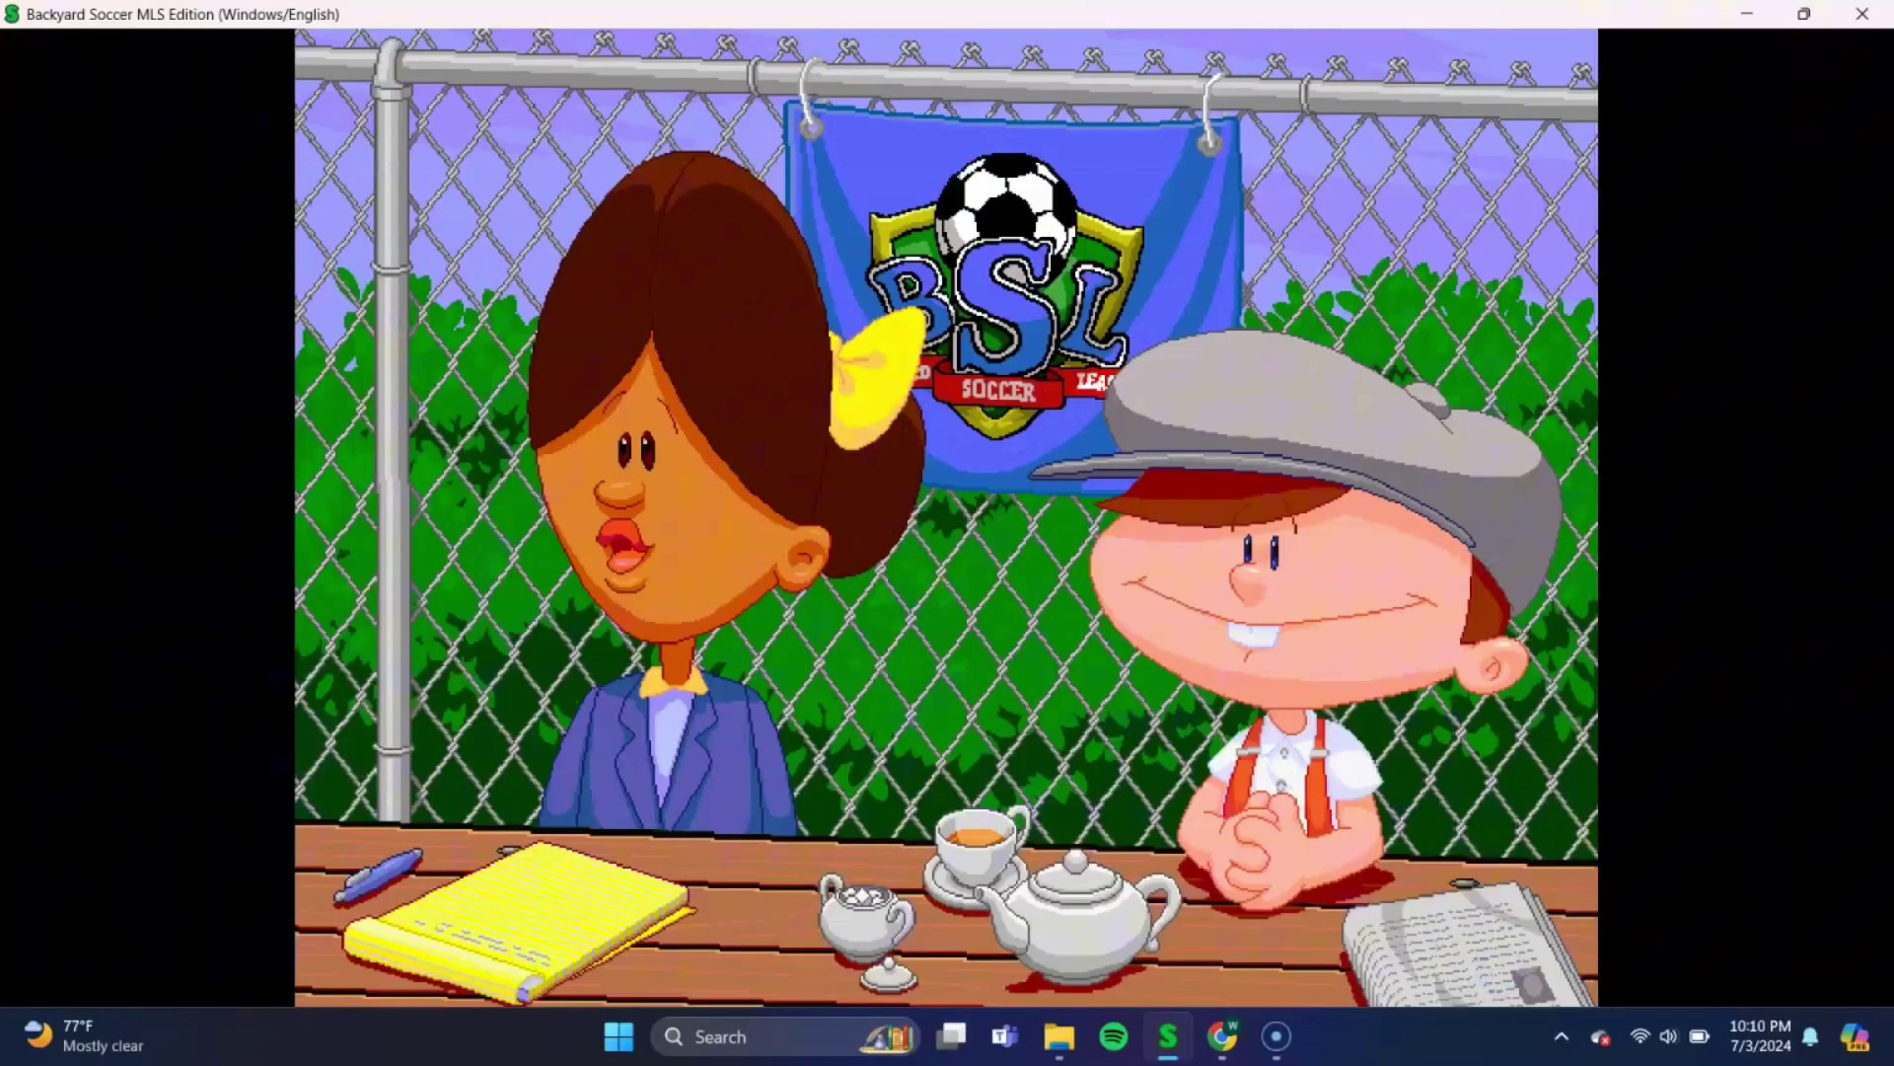
left_click(1462, 785)
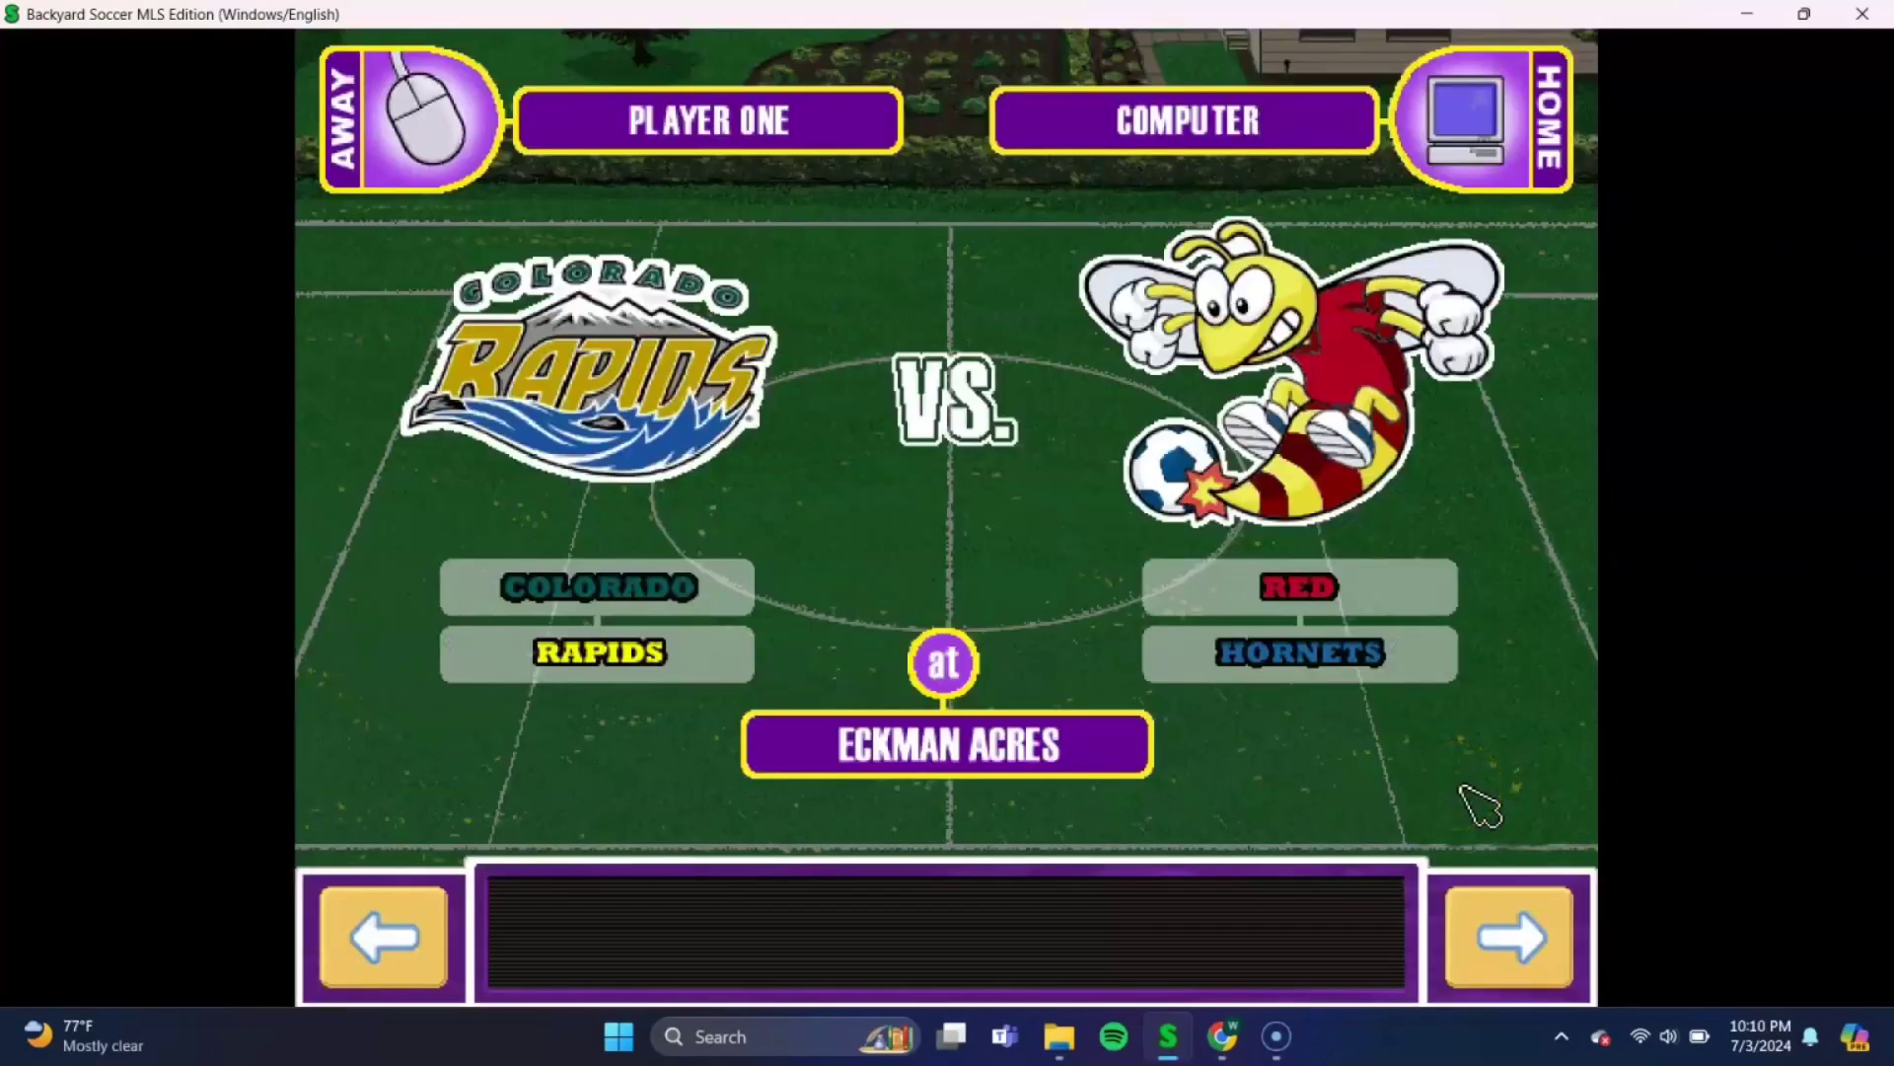
left_click(1480, 932)
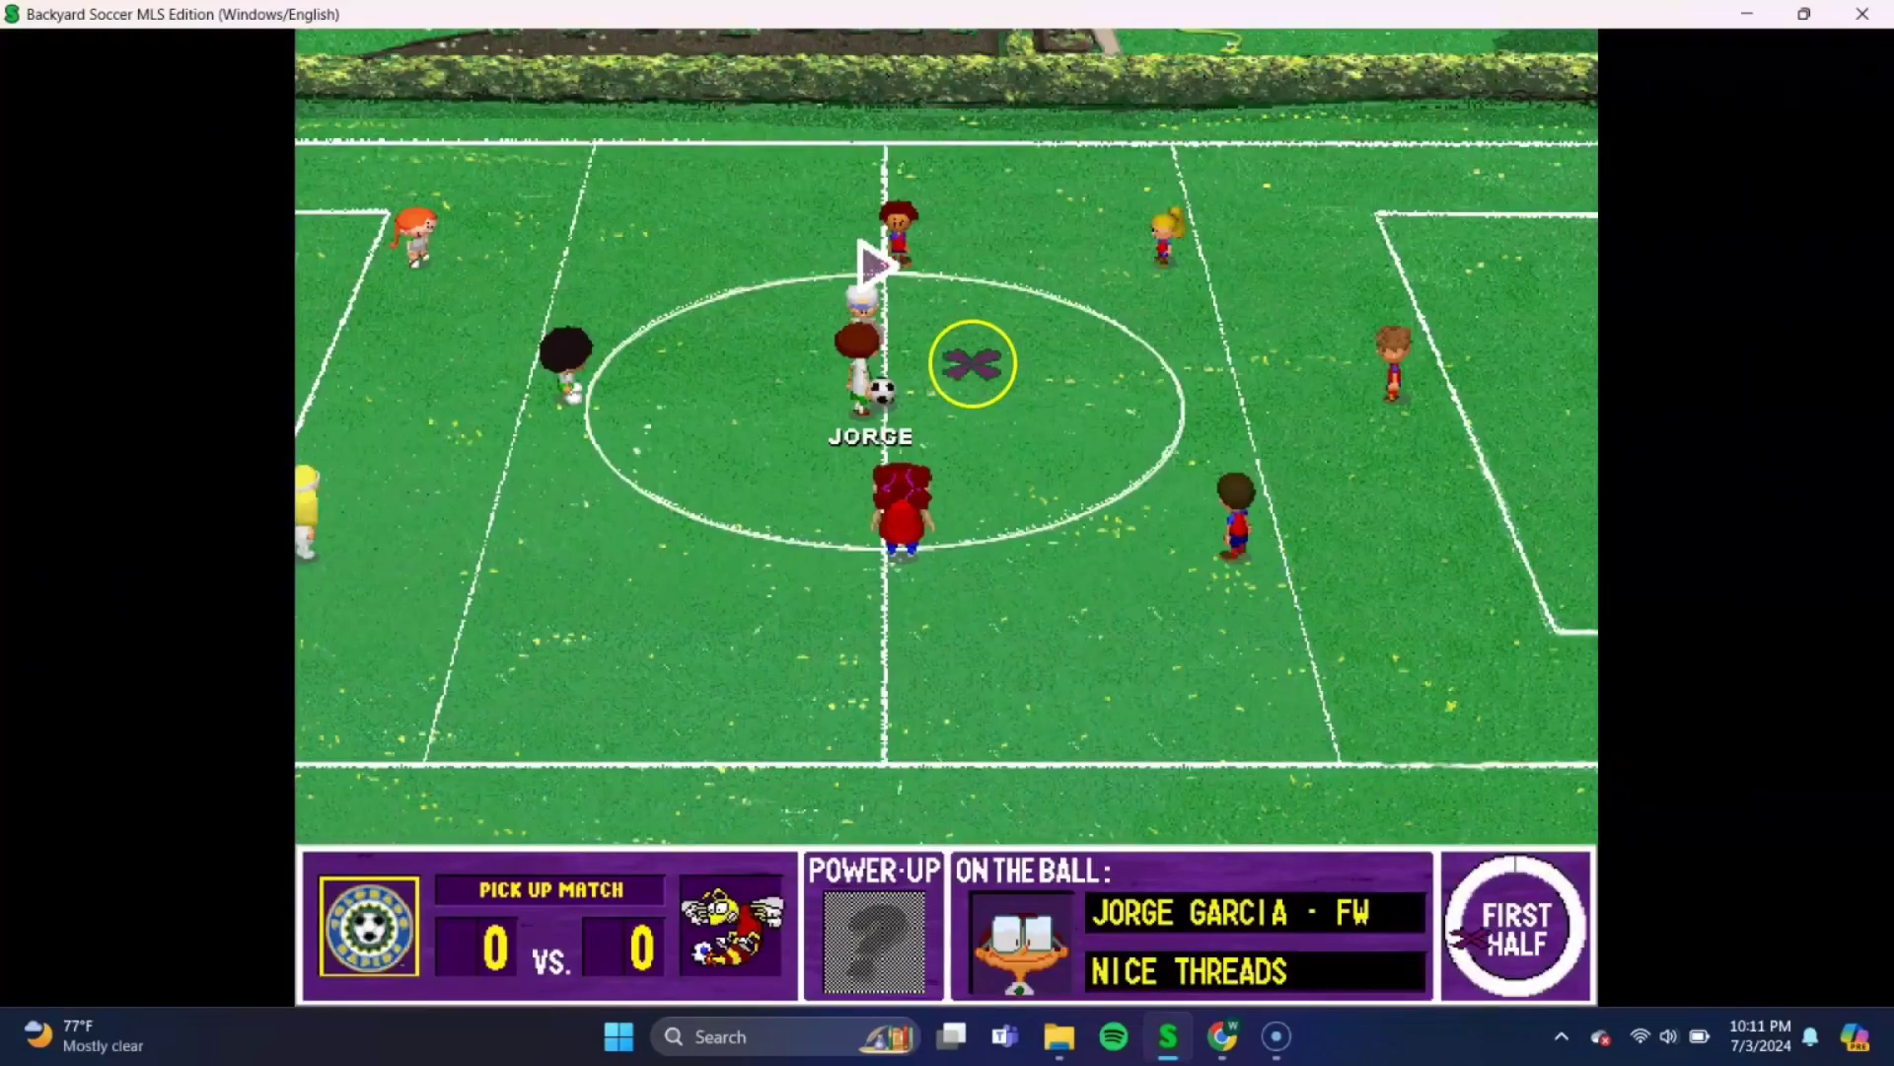
- Play the first half as the Rapids, passing between teammates, resuming from the scoreboard and shooting toward the opponents' goal
left_click(615, 409)
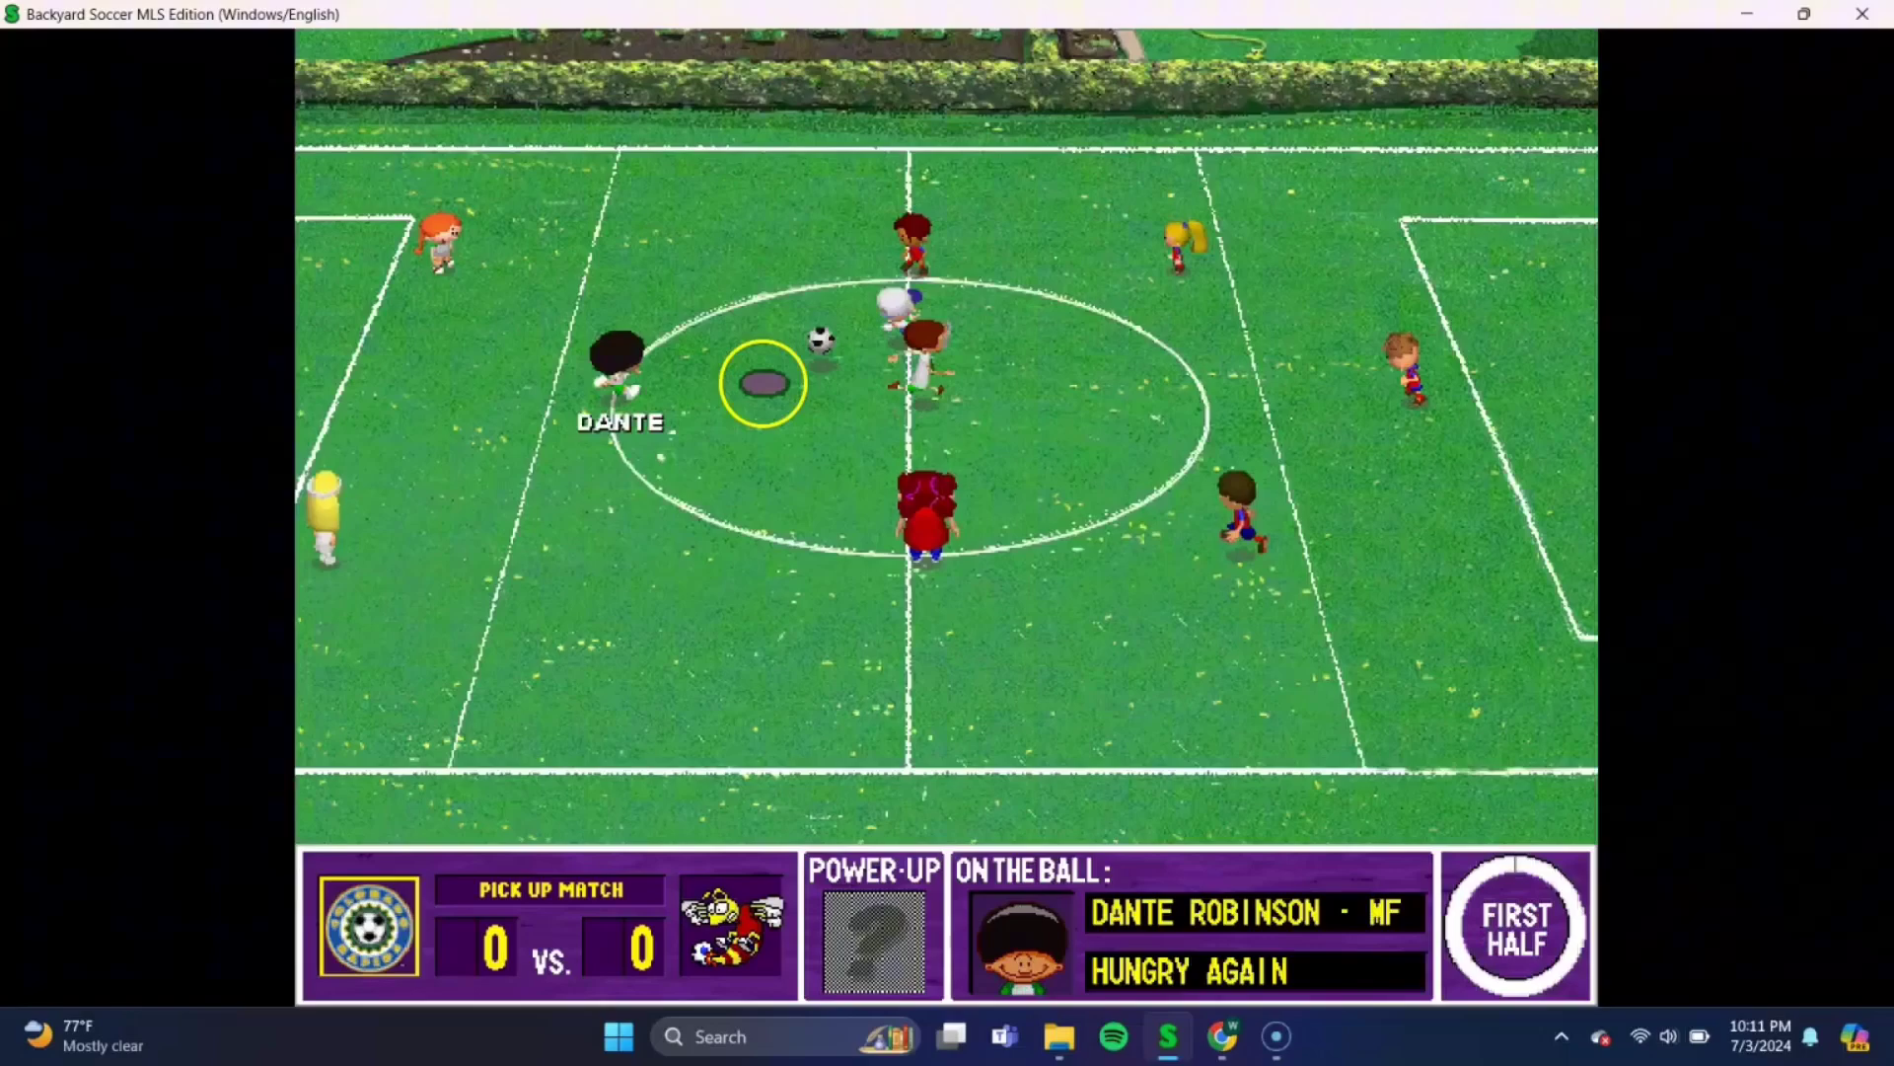
left_click(855, 242)
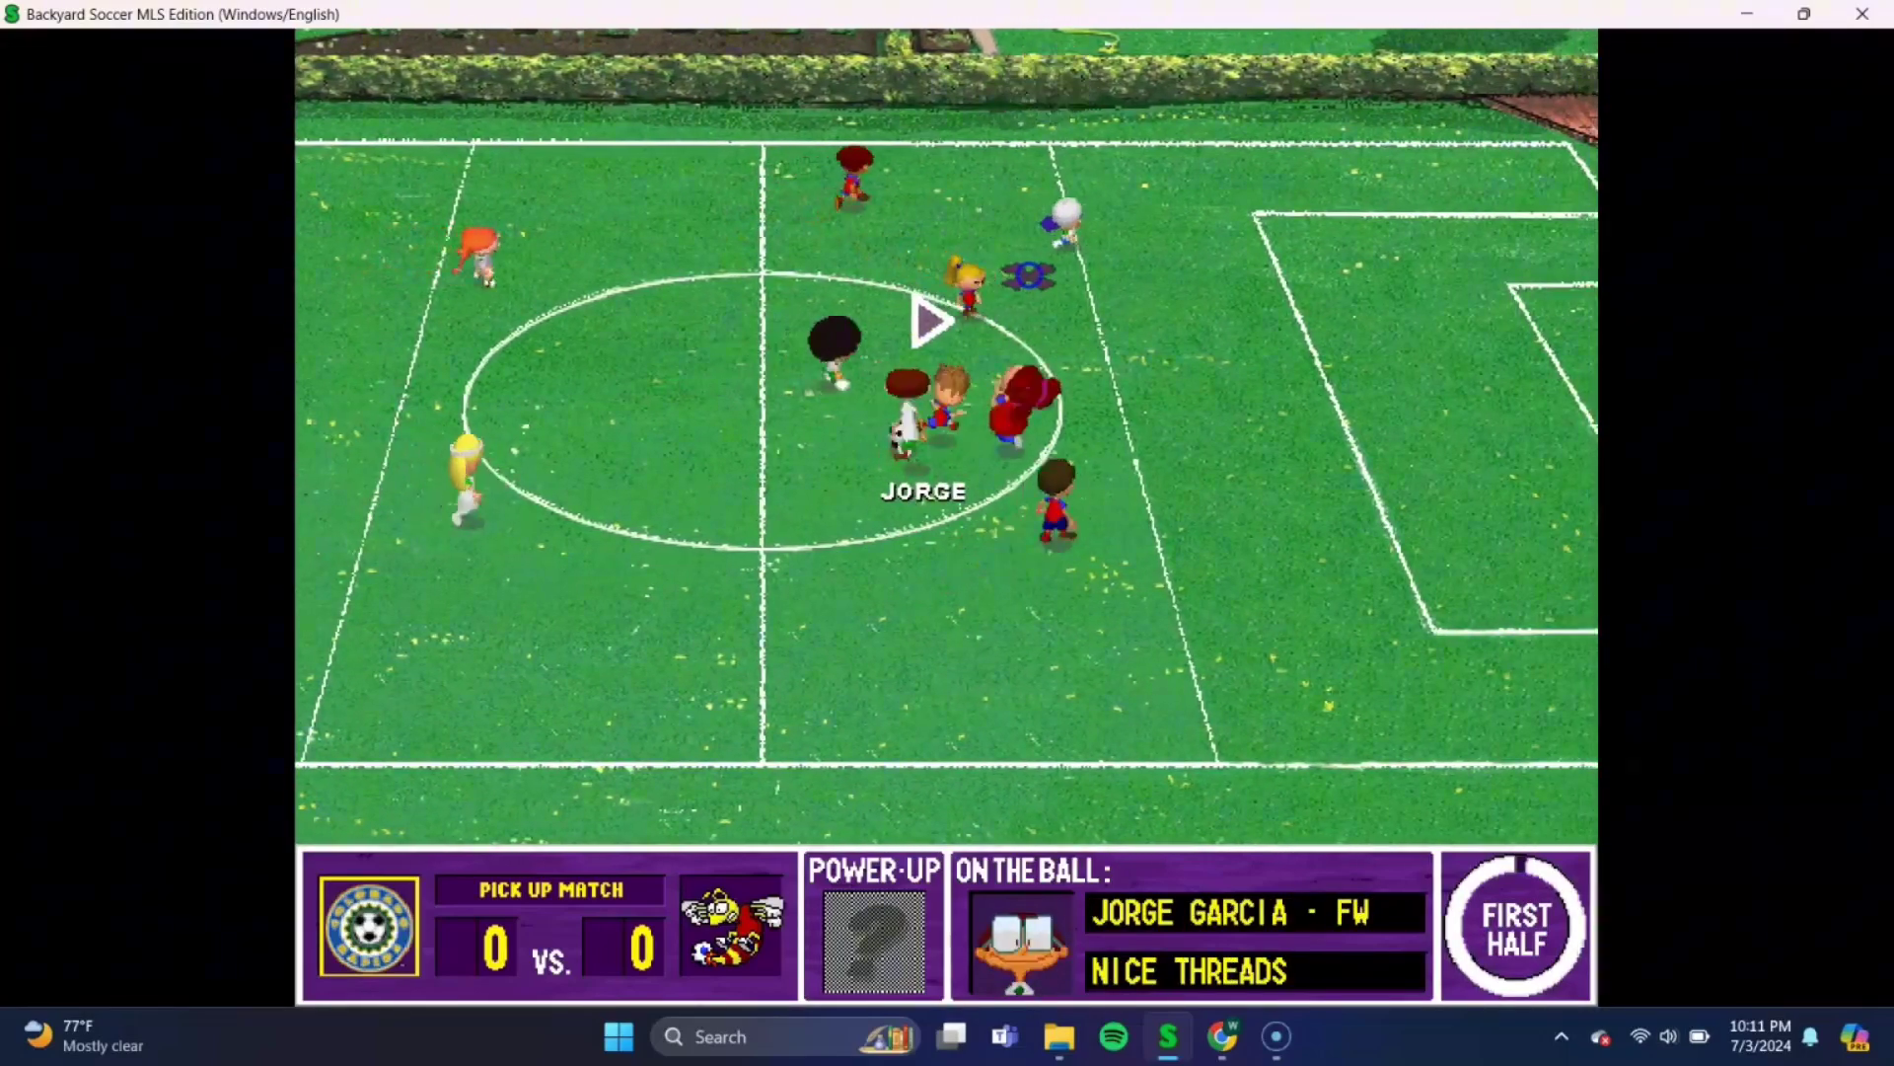
left_click(922, 317)
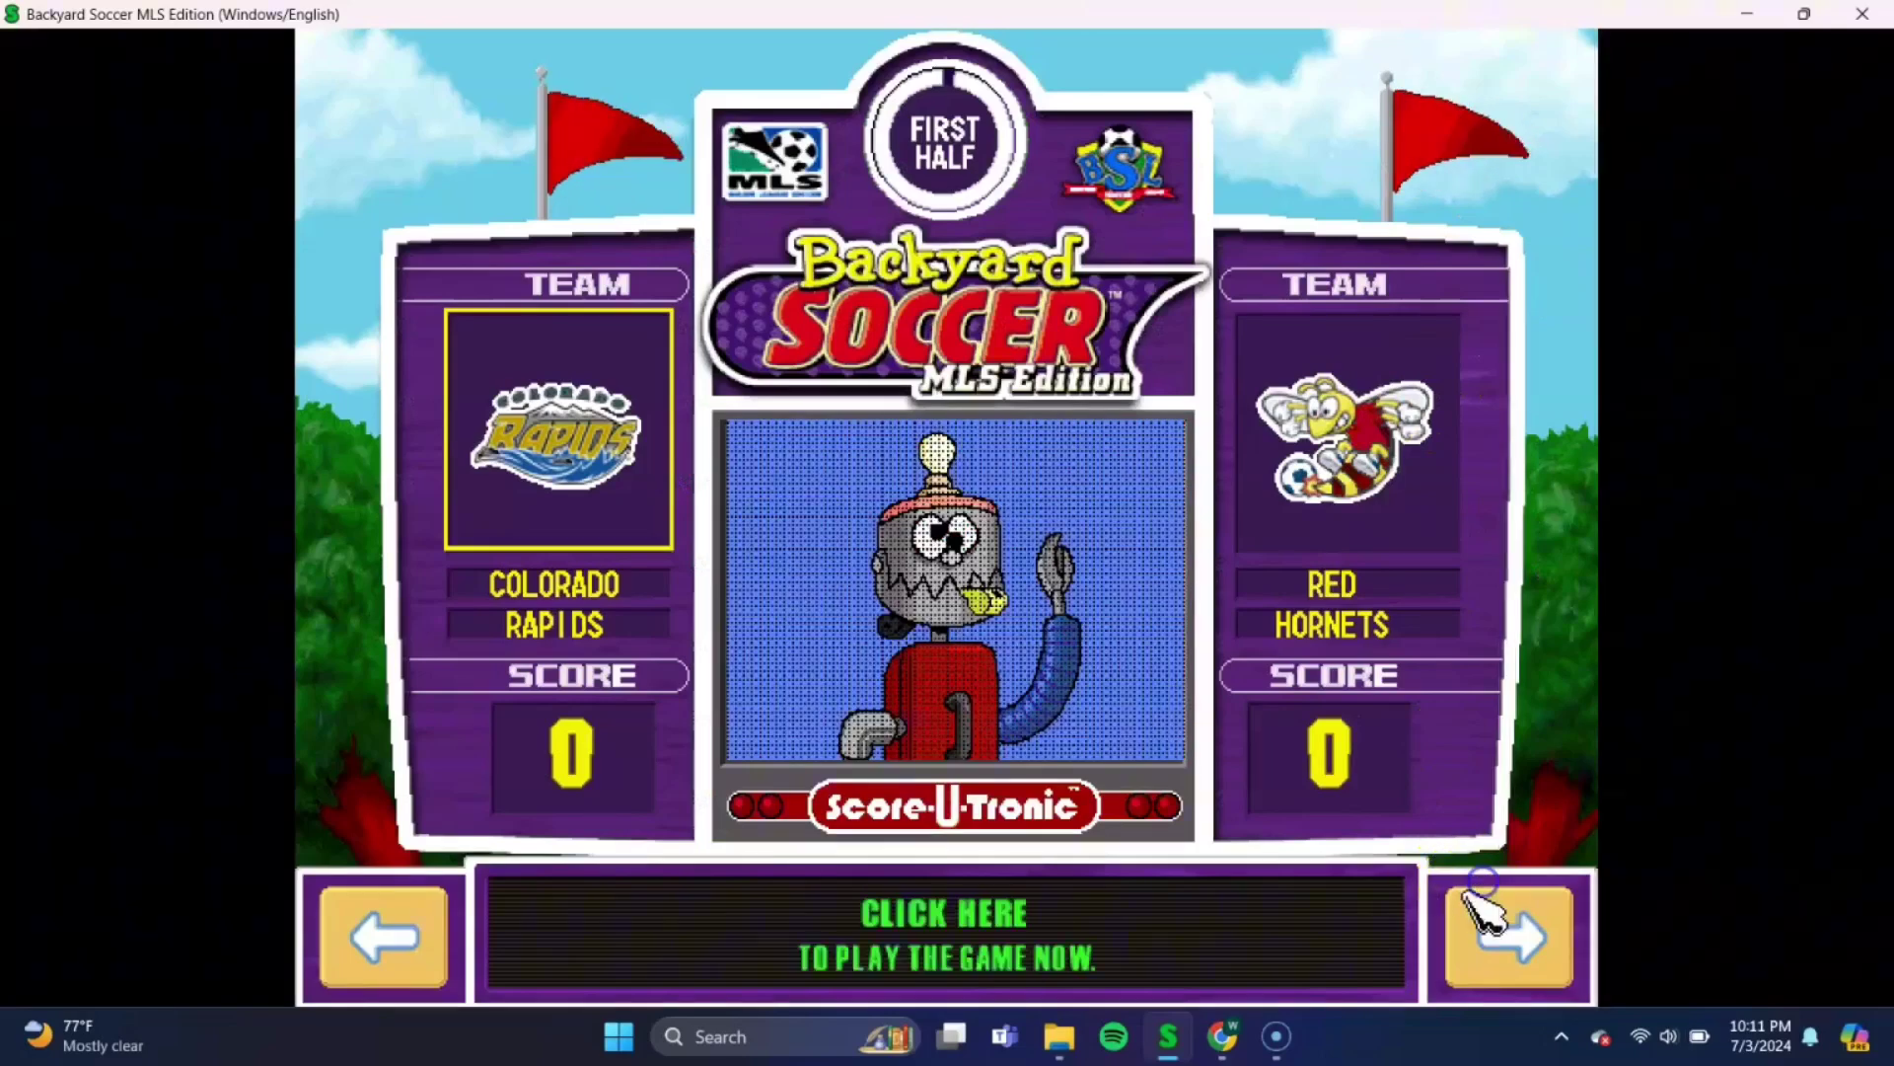
left_click(1471, 932)
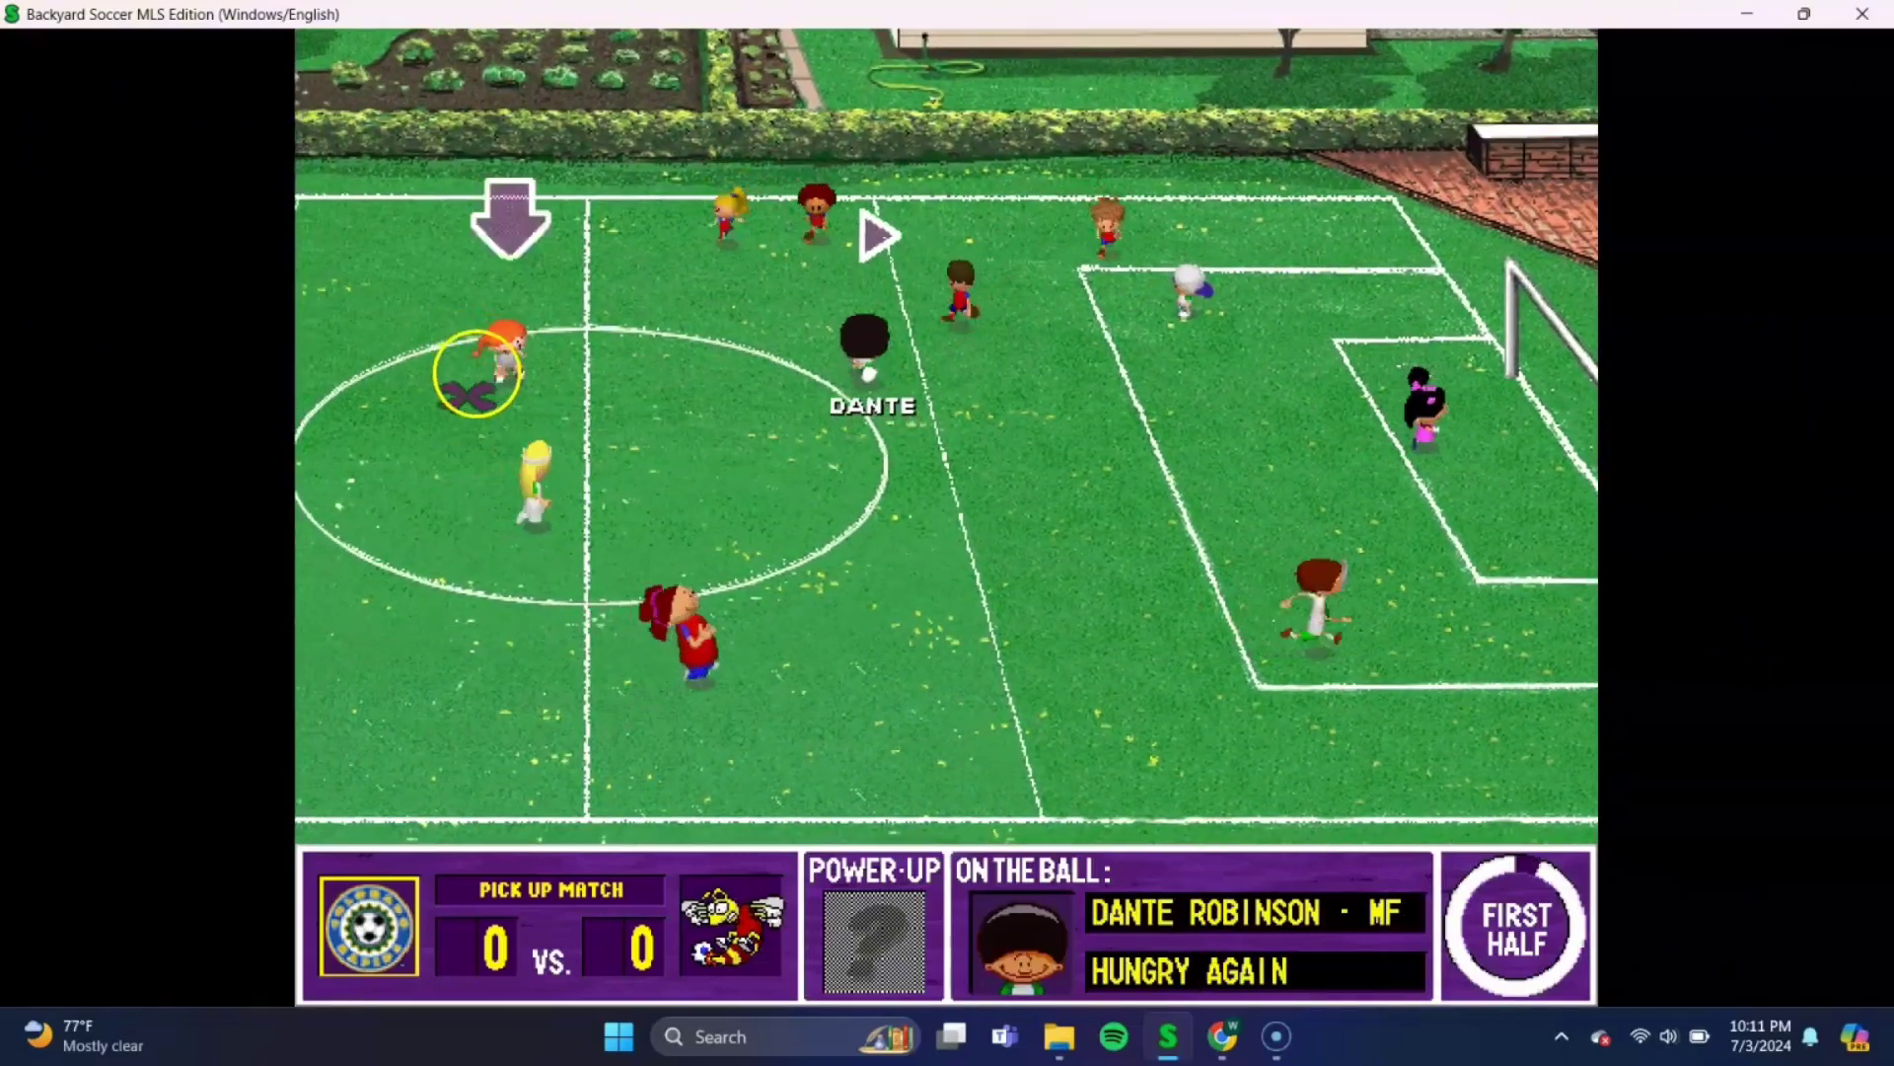
left_click(476, 373)
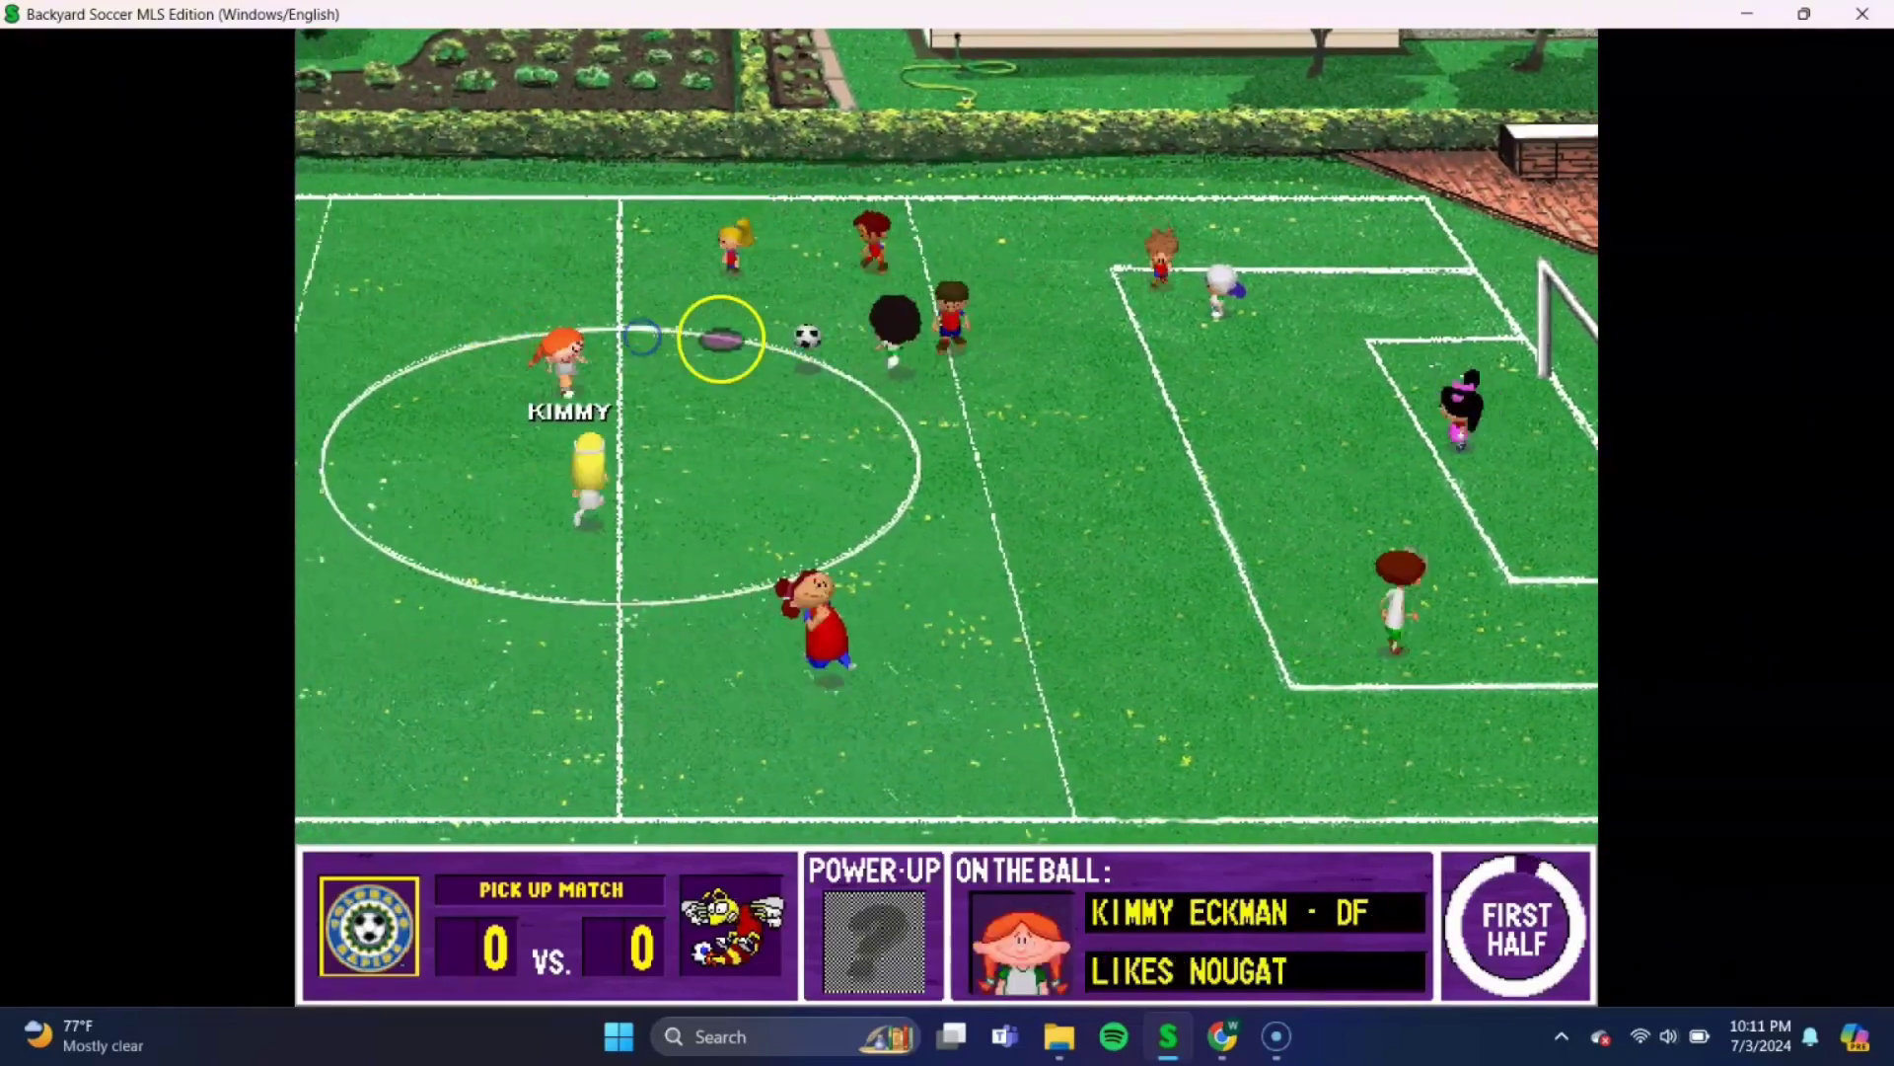
left_click(1341, 242)
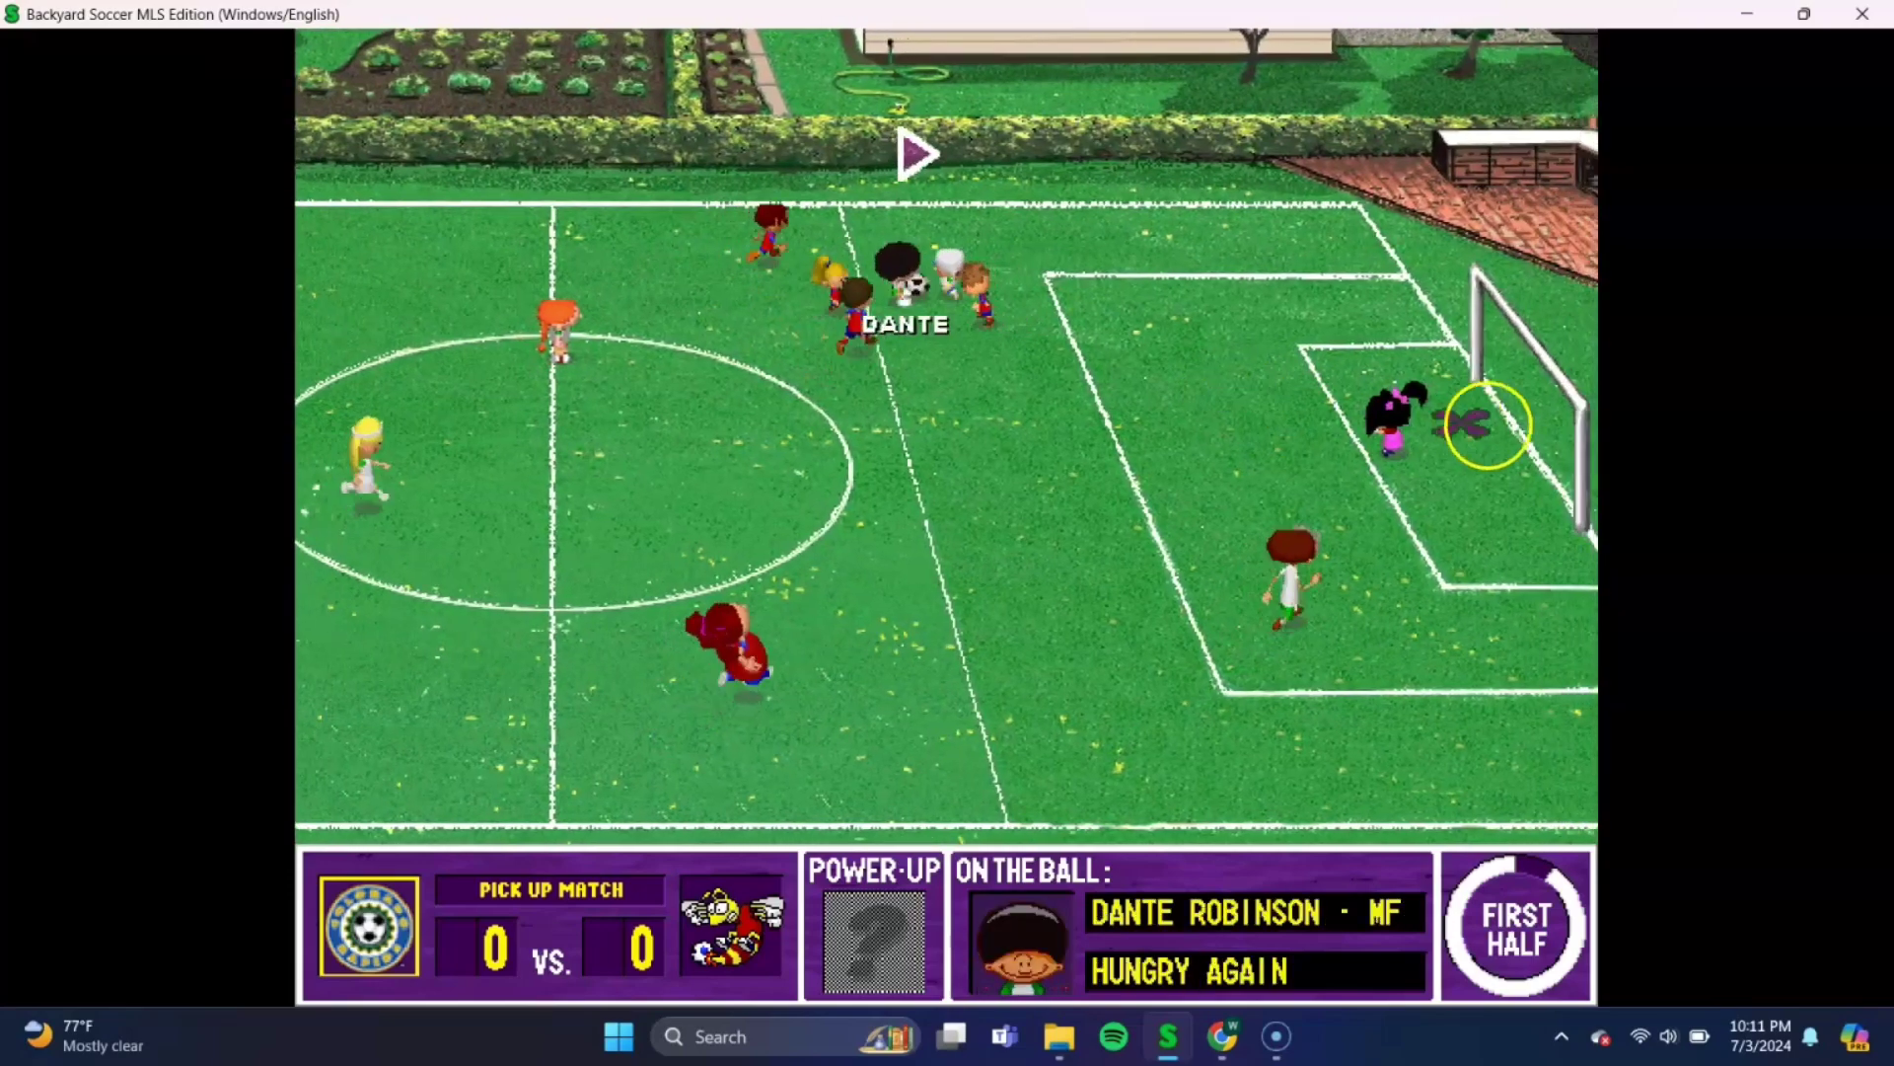
left_click(1273, 542)
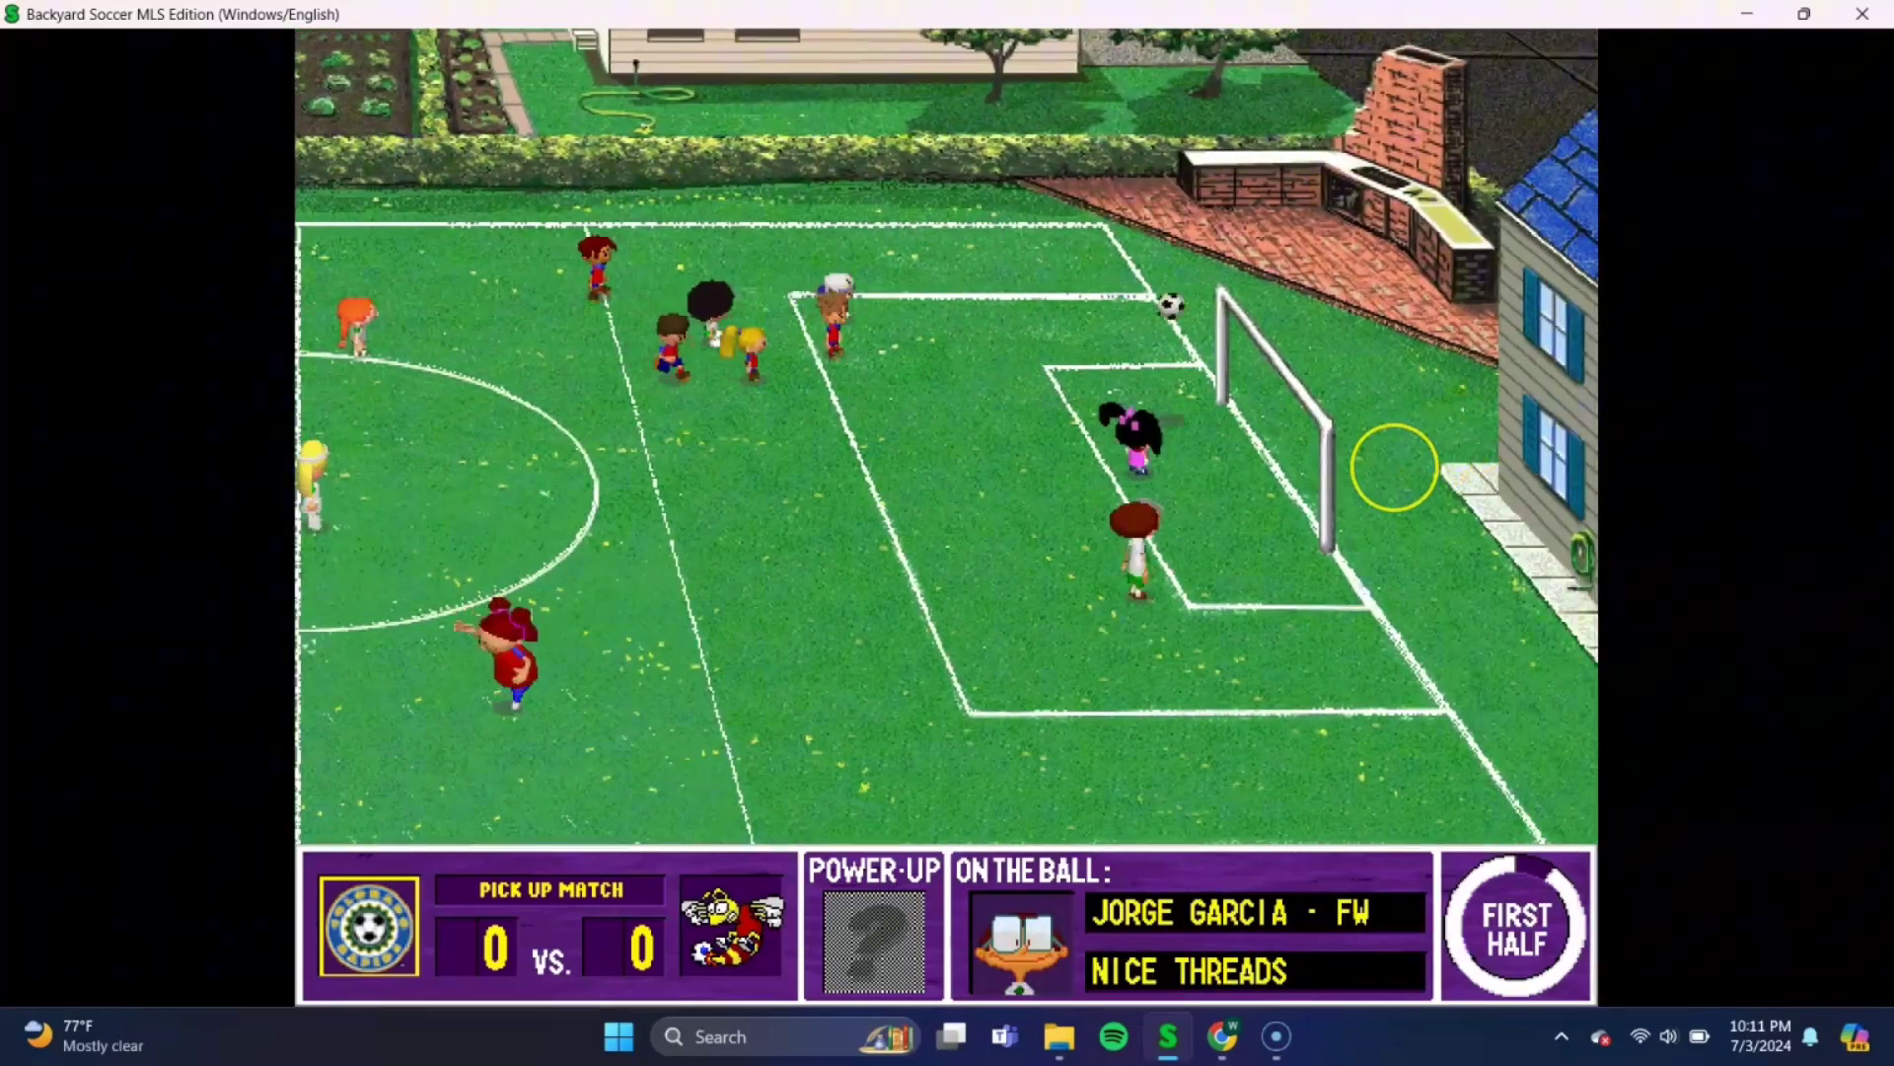